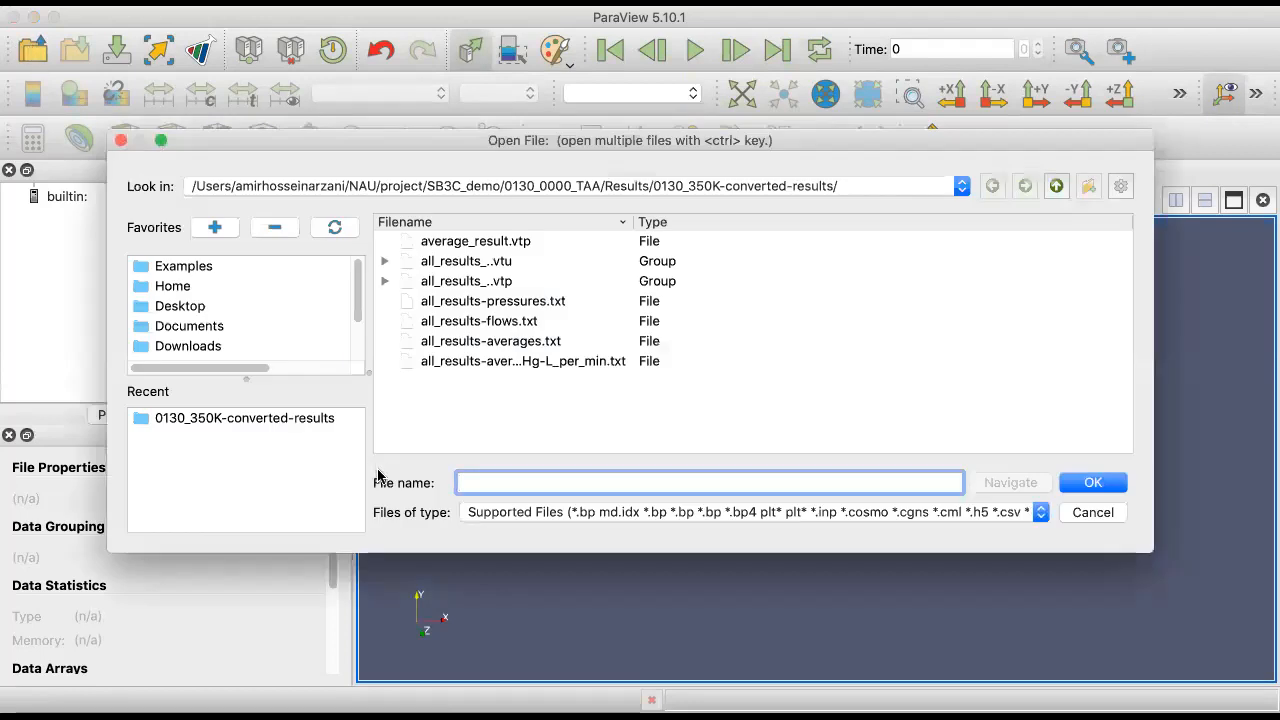
# Step: Load the all_results_..vtu group from the 0130_350K-converted-results folder and show its properties
pyautogui.click(265, 420)
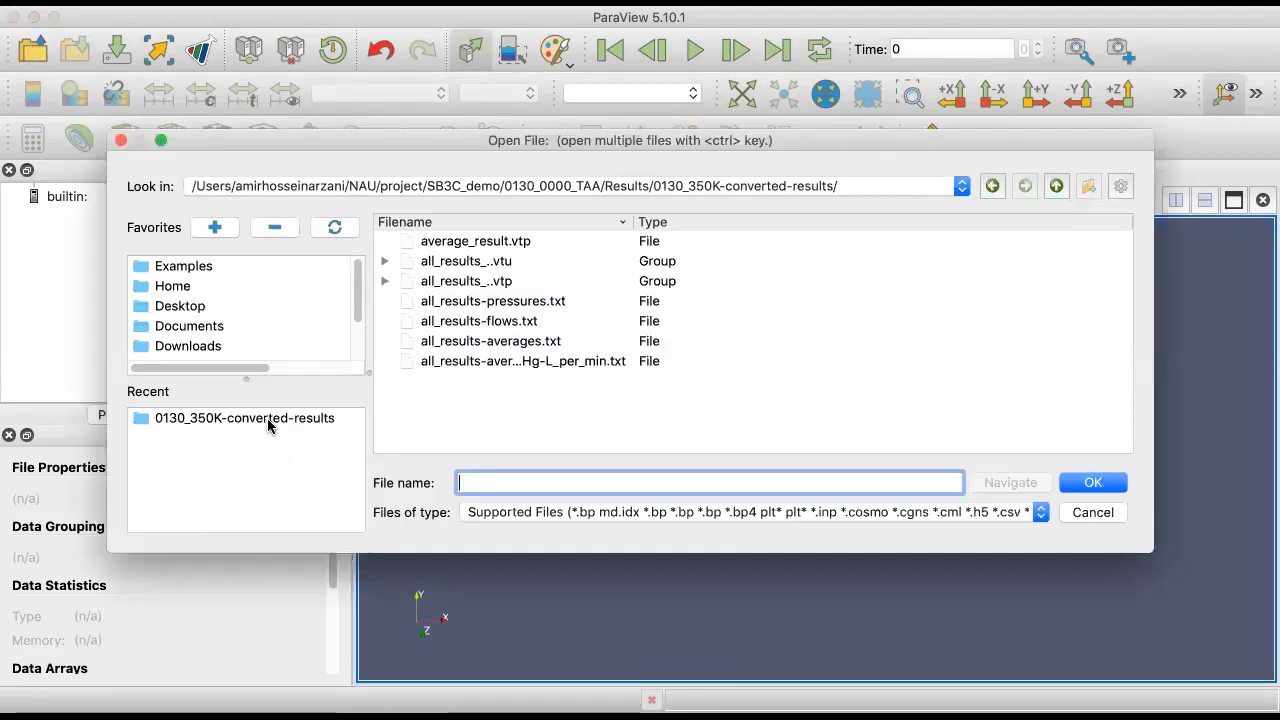
pyautogui.click(480, 261)
pyautogui.doubleClick(497, 261)
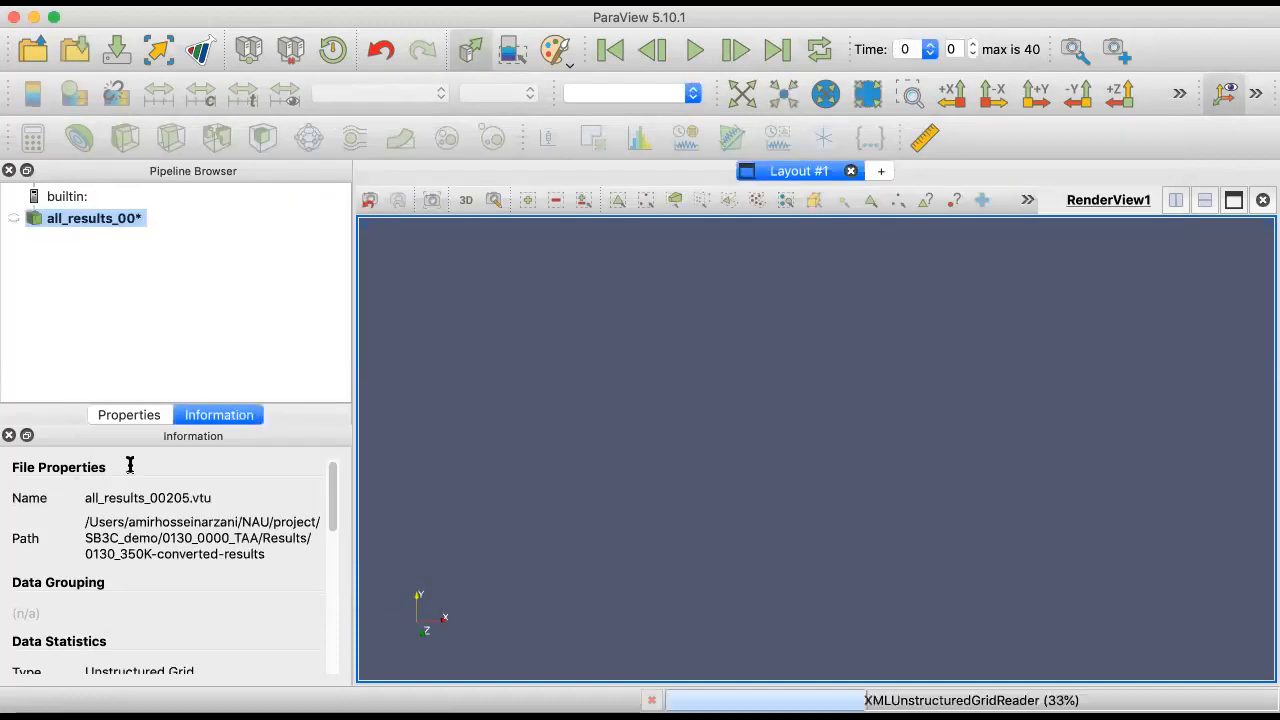
pyautogui.click(131, 418)
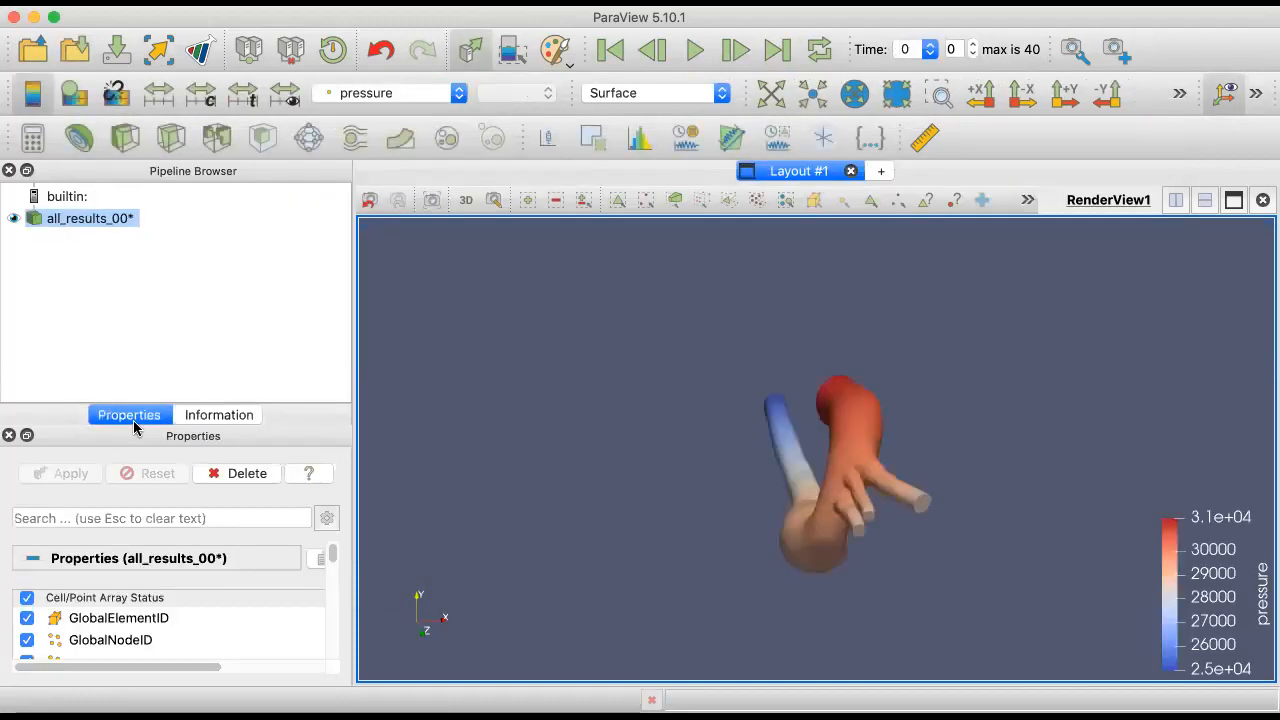
pyautogui.moveTo(793, 484); pyautogui.dragTo(826, 397)
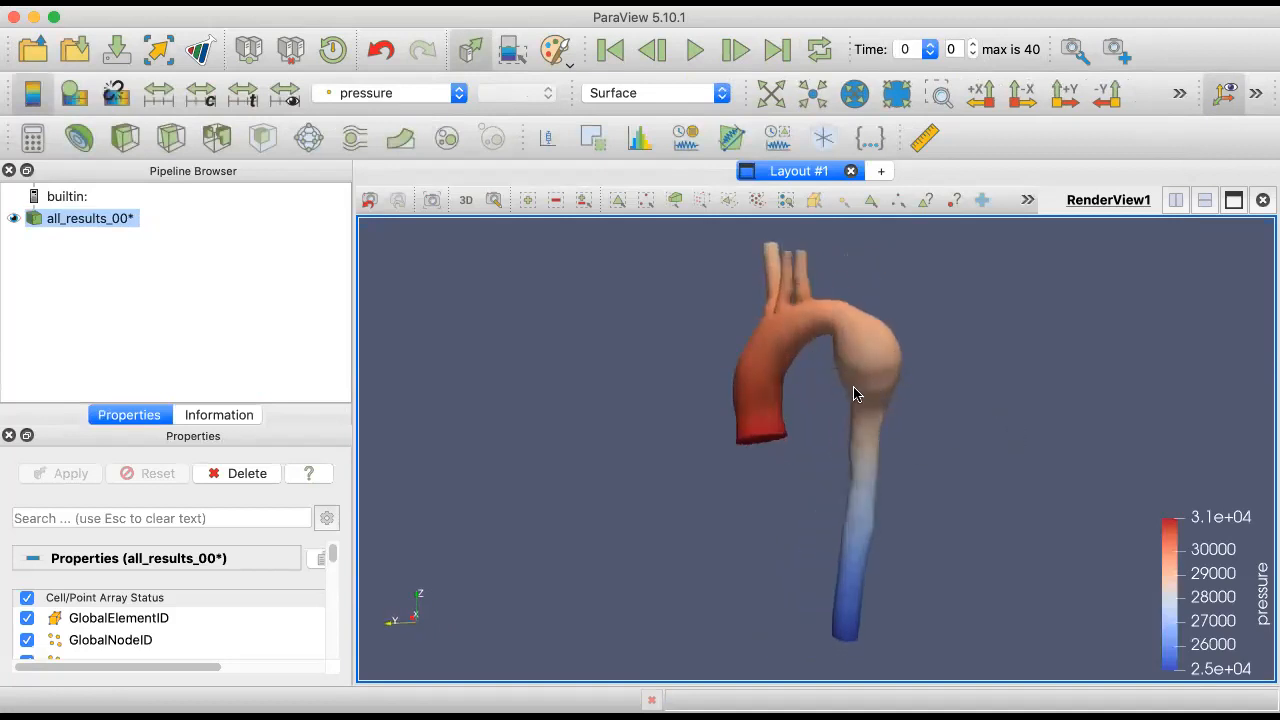
pyautogui.moveTo(855, 393); pyautogui.dragTo(830, 385)
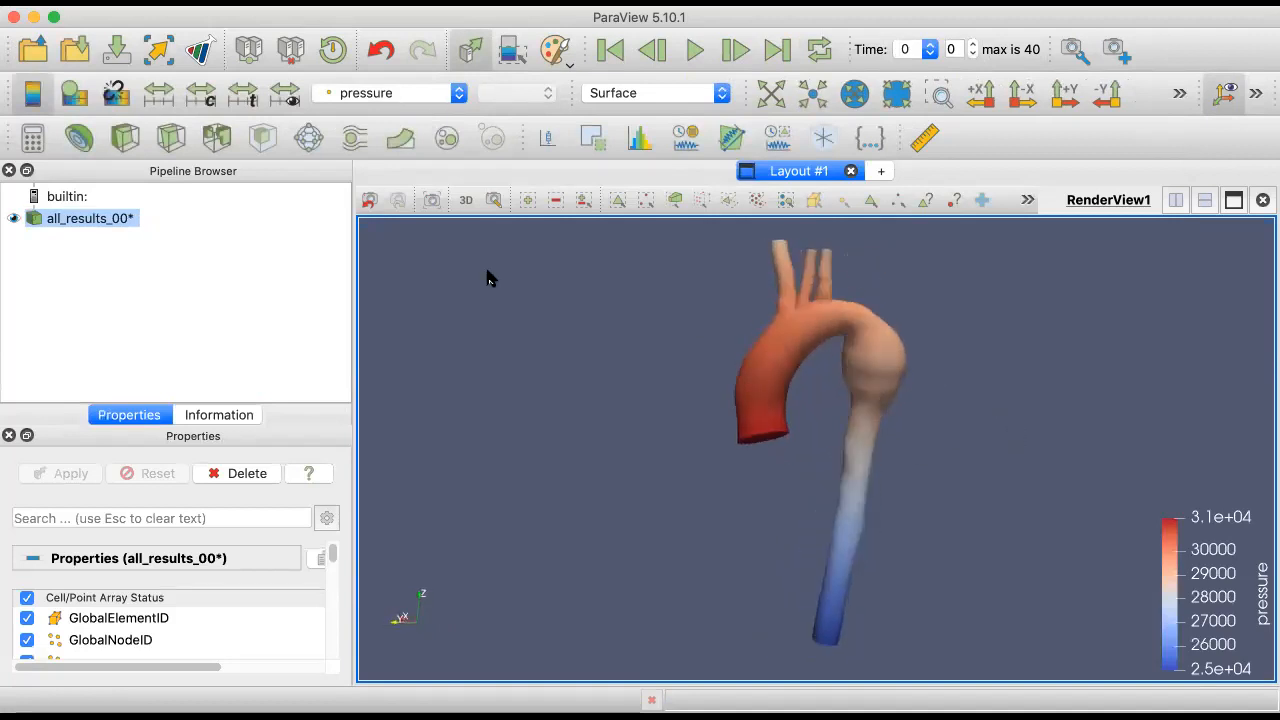
# Step: Color the all_results_00* vessel model by velocity magnitude
pyautogui.click(398, 94)
pyautogui.click(375, 165)
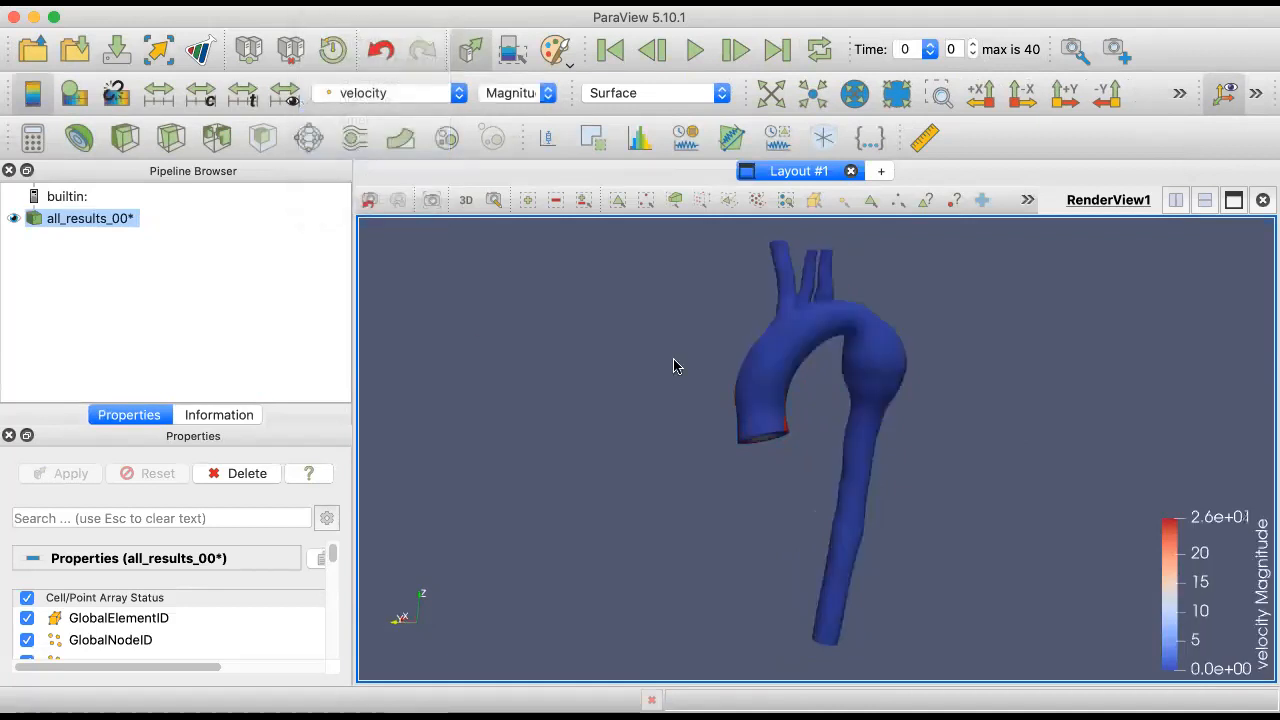
pyautogui.moveTo(671, 363)
pyautogui.mouseDown()
pyautogui.moveTo(668, 328)
pyautogui.moveTo(651, 360)
pyautogui.mouseUp()
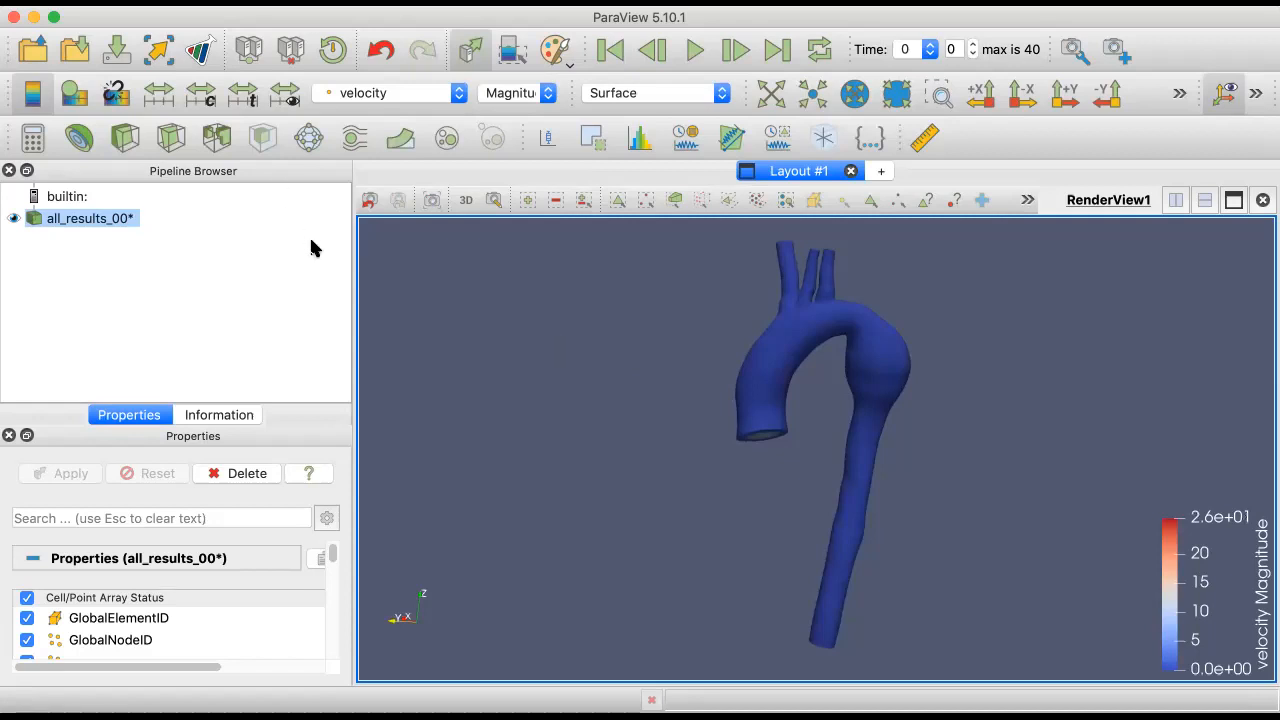
pyautogui.moveTo(729, 350); pyautogui.dragTo(734, 363)
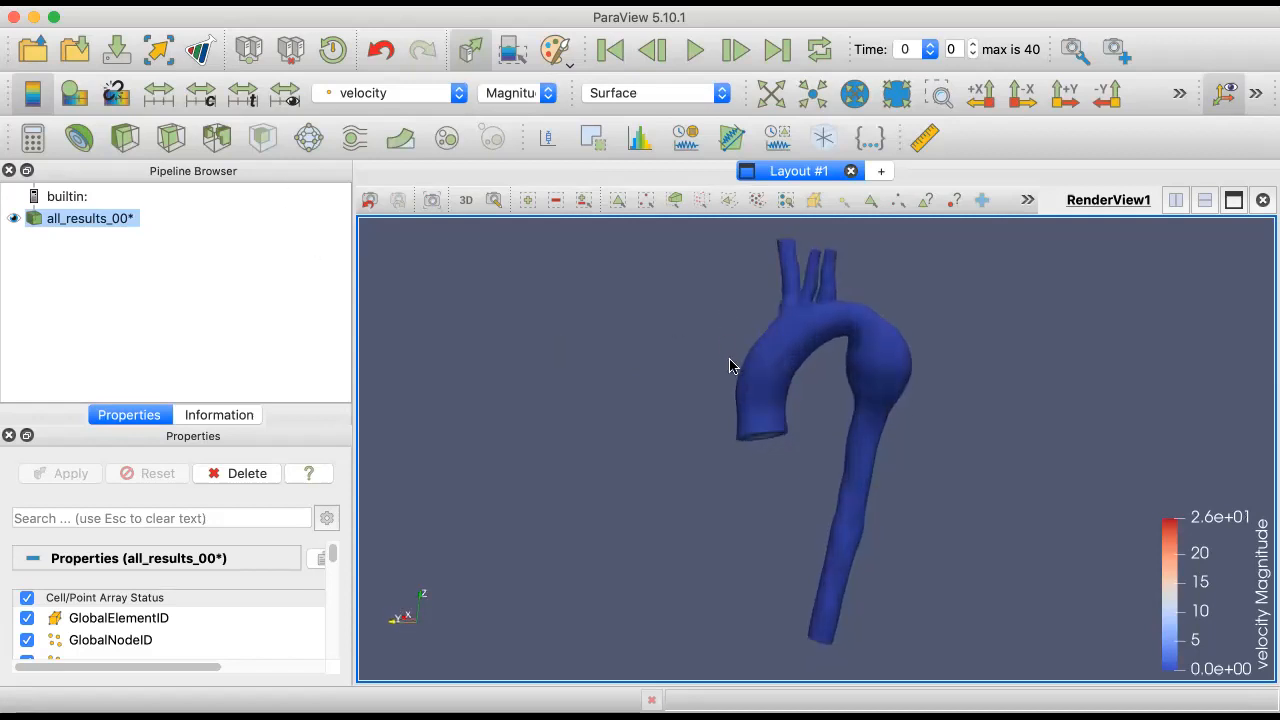
# Step: Apply a Glyph filter with arrow glyphs to the all_results_00* dataset
pyautogui.click(309, 145)
pyautogui.click(60, 473)
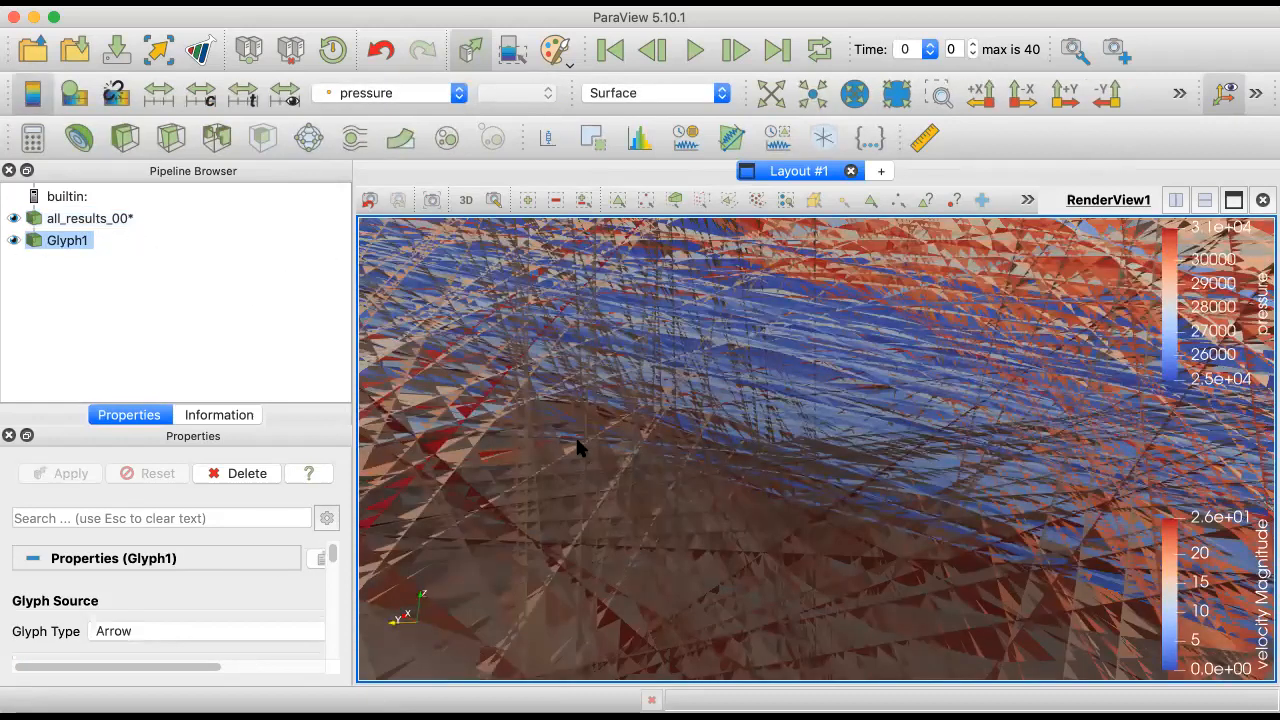
pyautogui.moveTo(576, 439); pyautogui.dragTo(468, 538, button='right')
pyautogui.moveTo(498, 470); pyautogui.dragTo(294, 557, button='right')
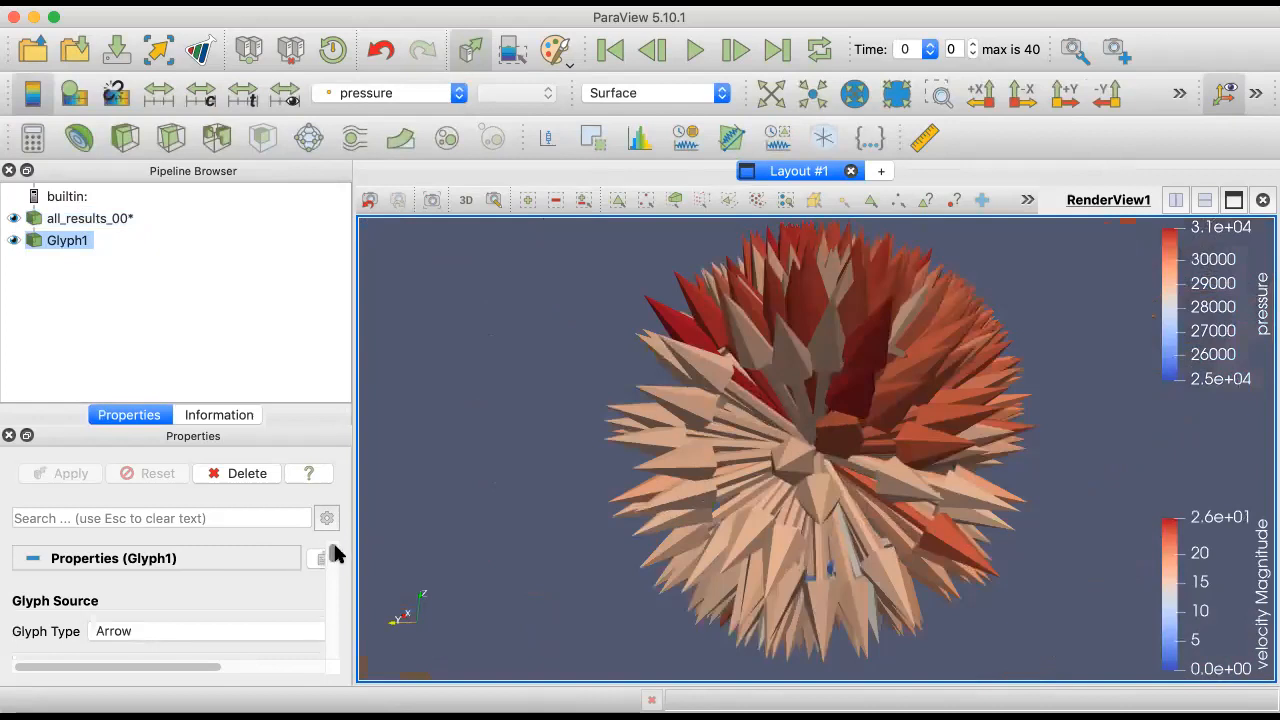
# Step: Set the glyph's scale array to velocity
pyautogui.moveTo(336, 554); pyautogui.dragTo(334, 566)
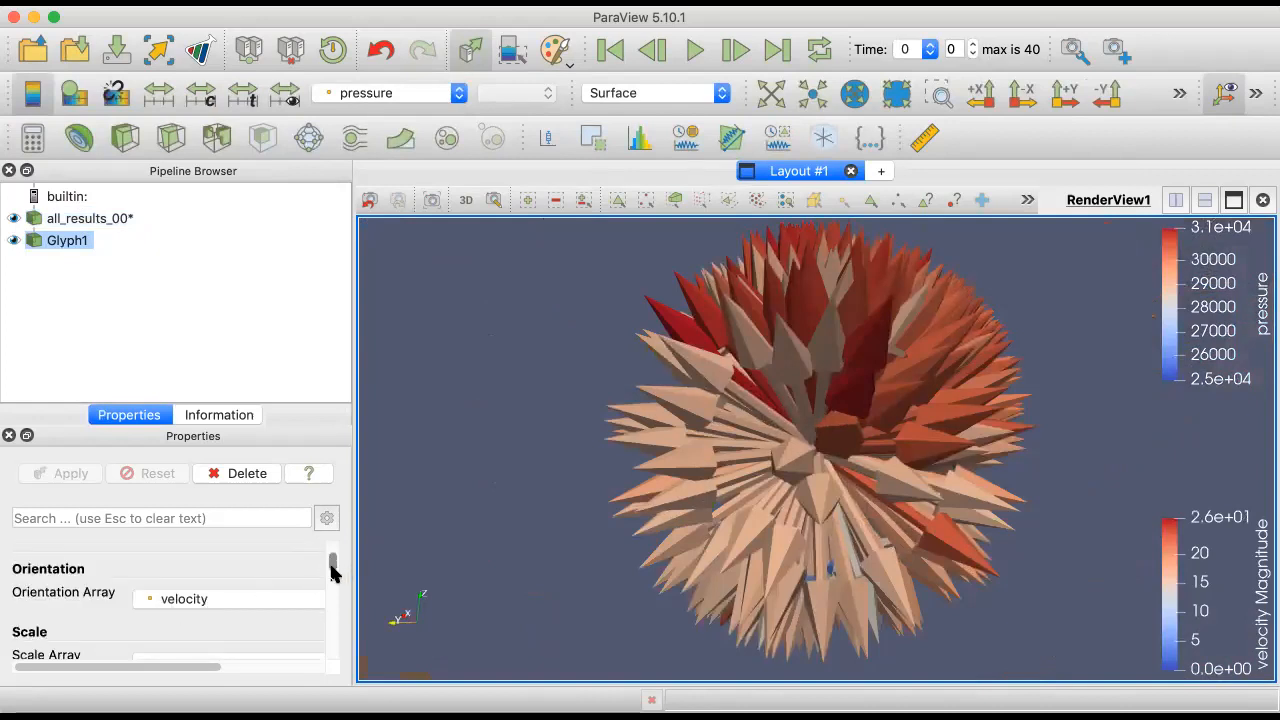
pyautogui.scroll(-5, 333, 571)
pyautogui.scroll(2, 331, 571)
pyautogui.click(251, 568)
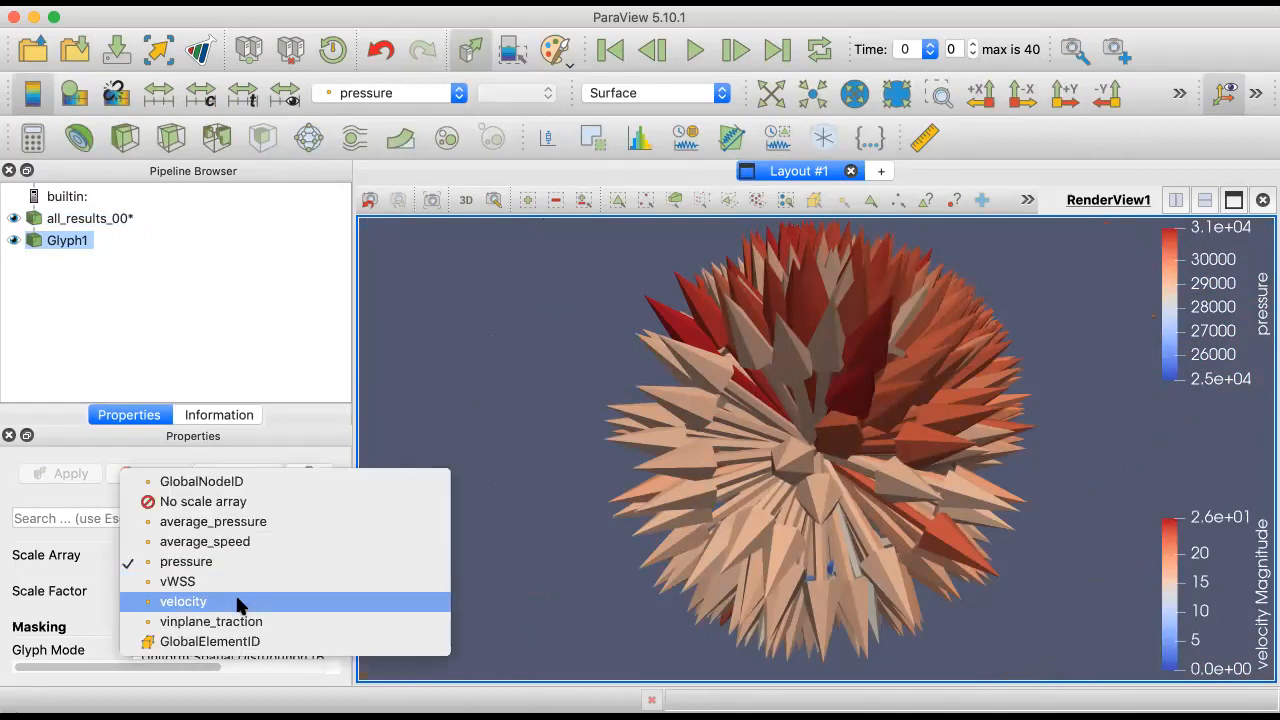
pyautogui.click(240, 603)
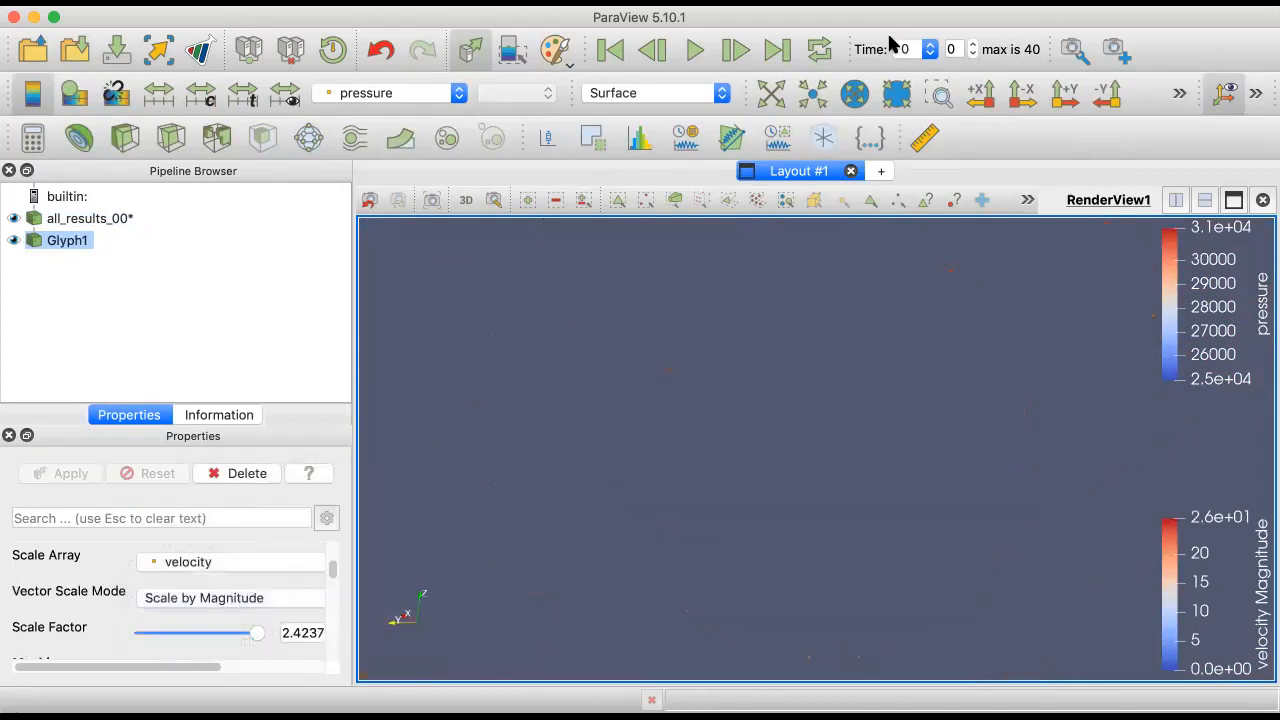
# Step: Reduce the glyph's scale factor to about 0.4847 to shrink the arrows around the vessel
pyautogui.click(1021, 93)
pyautogui.moveTo(777, 371); pyautogui.dragTo(459, 394)
pyautogui.moveTo(939, 426); pyautogui.dragTo(975, 426)
pyautogui.scroll(3, 939, 426)
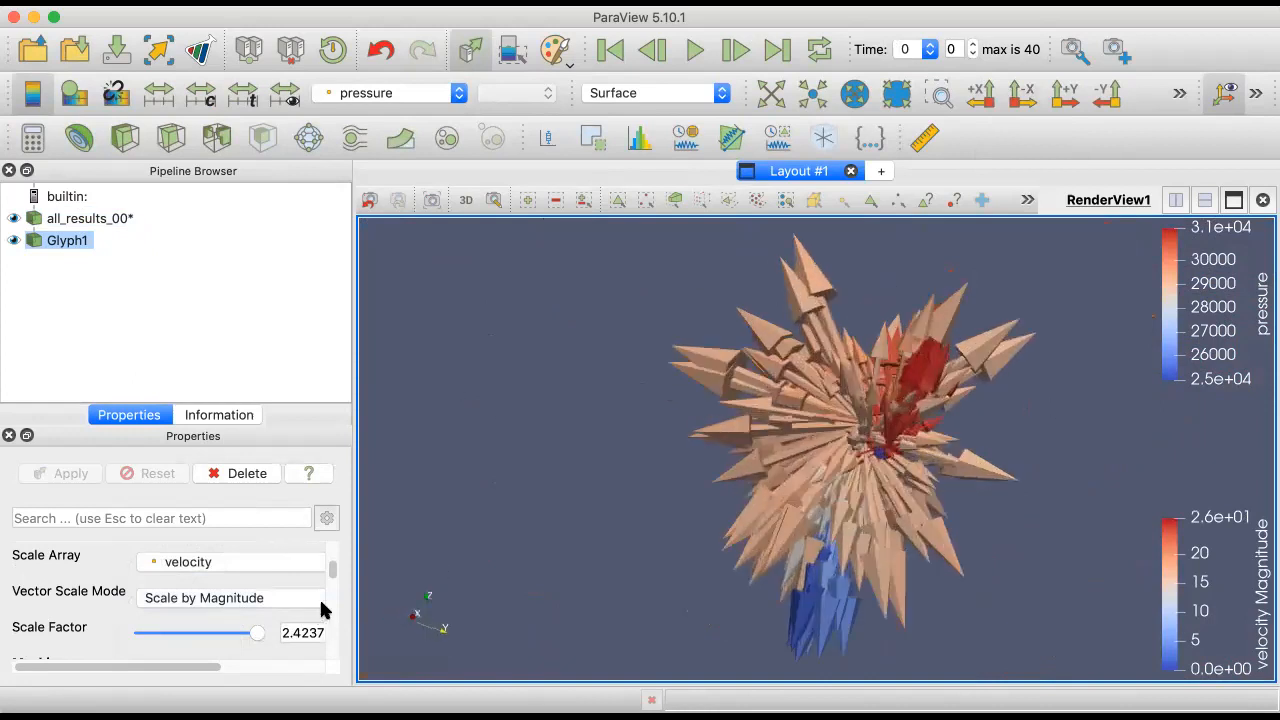
pyautogui.moveTo(254, 632); pyautogui.dragTo(165, 632)
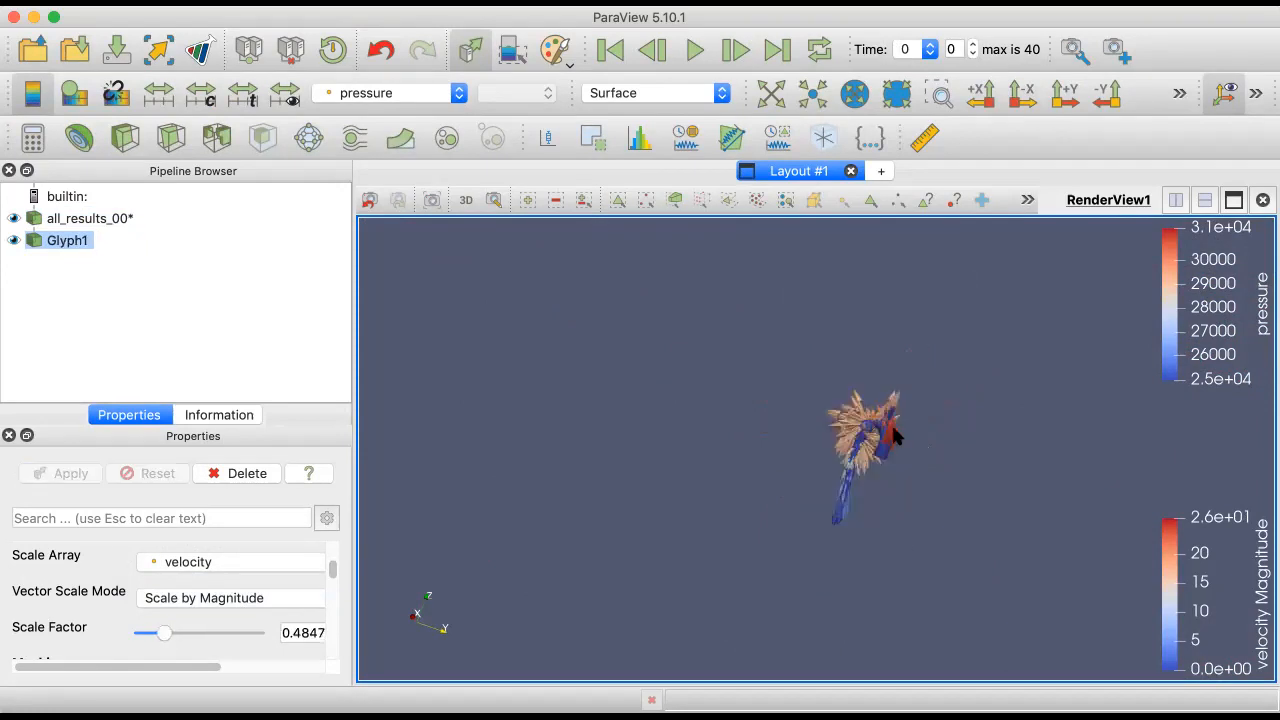
pyautogui.scroll(3, 868, 528)
pyautogui.moveTo(868, 528); pyautogui.dragTo(752, 450)
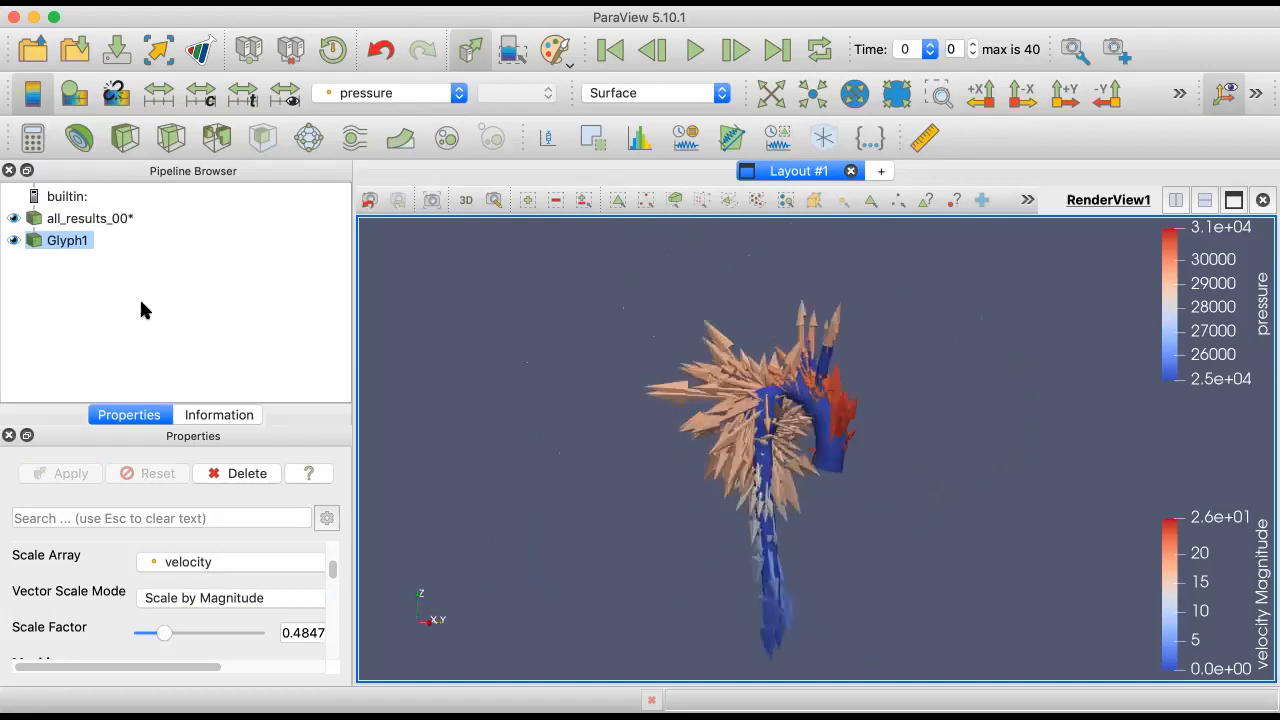
# Step: Hide the all_results_00* model and color the glyph arrows by velocity magnitude
pyautogui.click(13, 218)
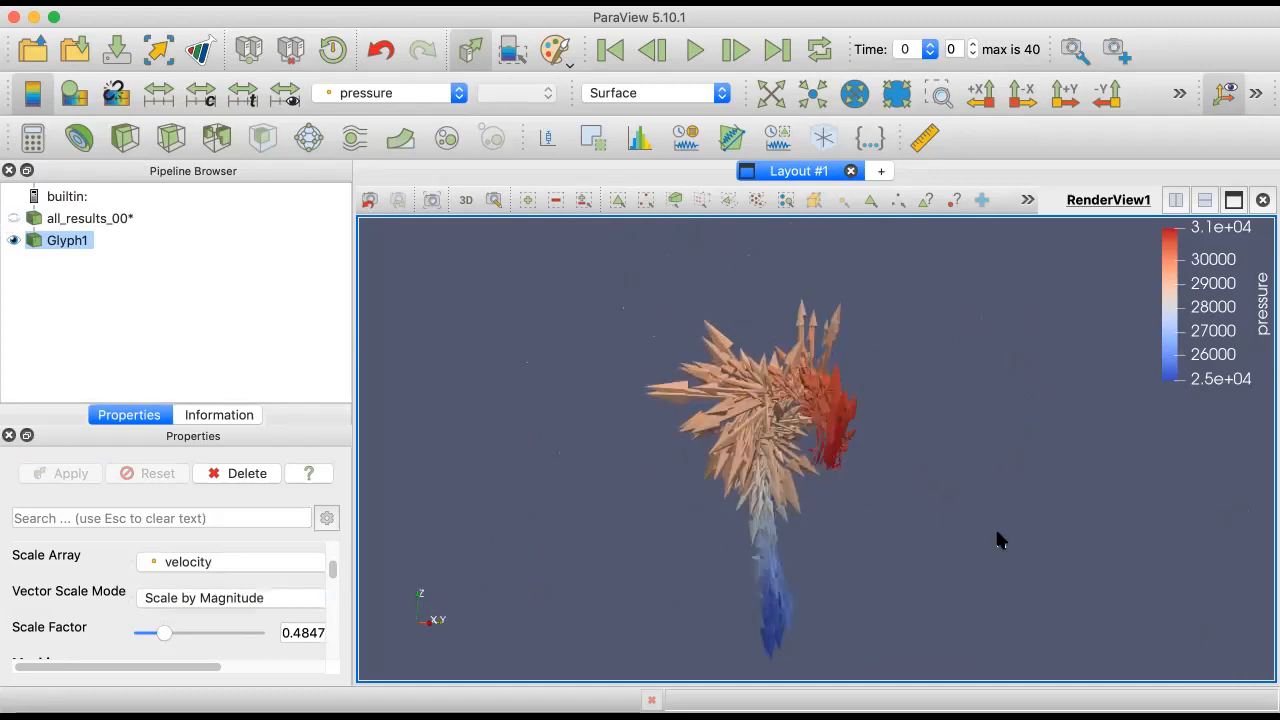
pyautogui.scroll(2, 823, 514)
pyautogui.moveTo(1170, 357); pyautogui.dragTo(1141, 446)
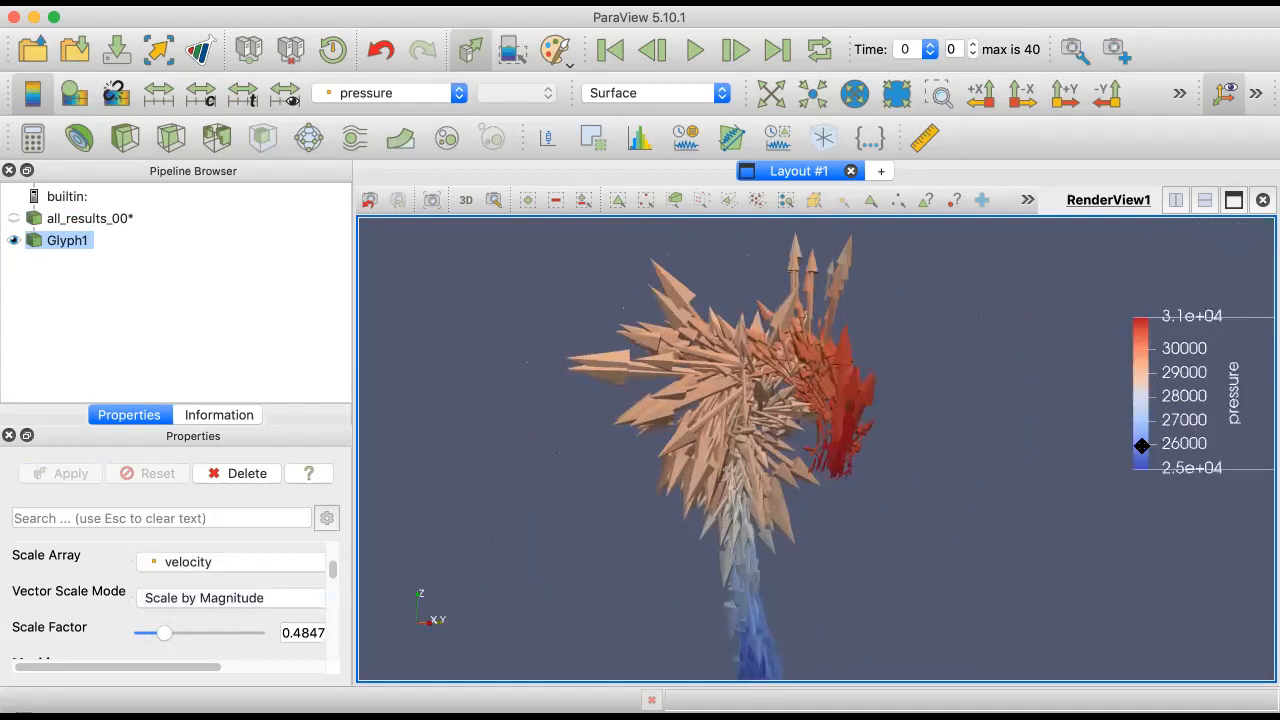
pyautogui.click(372, 95)
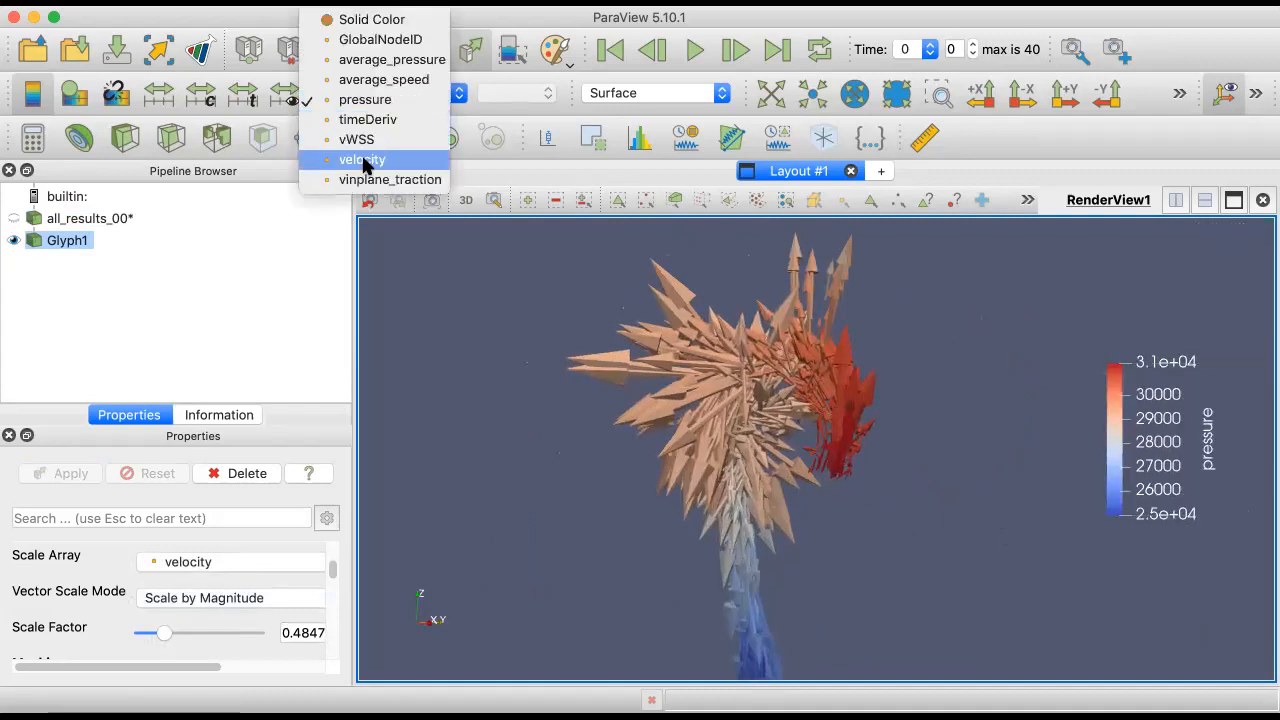
pyautogui.click(365, 162)
pyautogui.moveTo(681, 428); pyautogui.dragTo(669, 392)
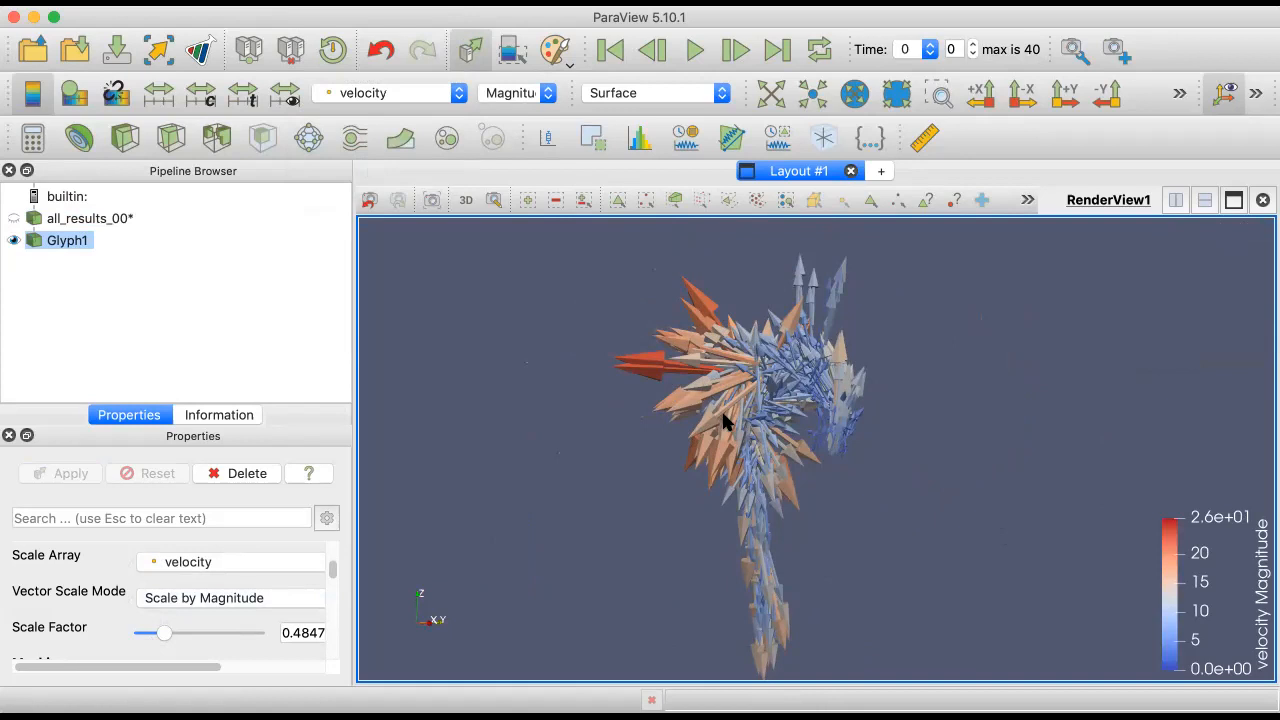
# Step: Play the velocity arrows through time, pausing at time step 6 and again at time step 9
pyautogui.click(690, 52)
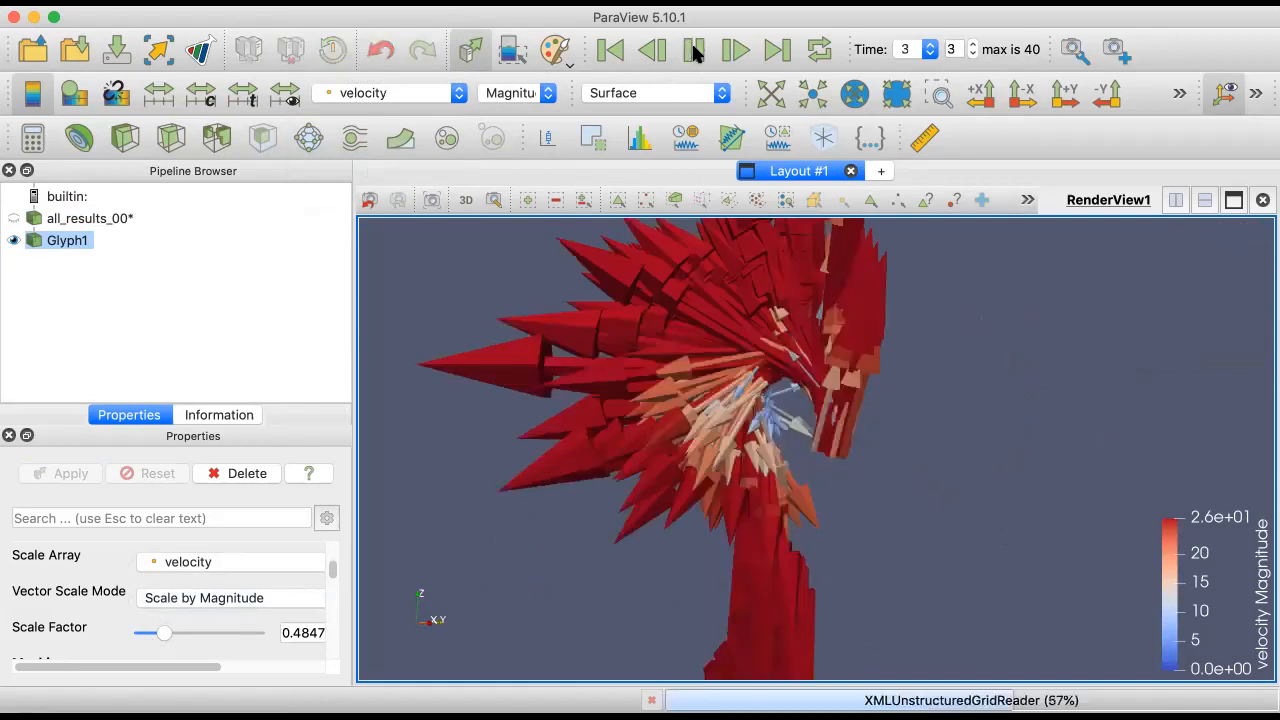
pyautogui.click(695, 52)
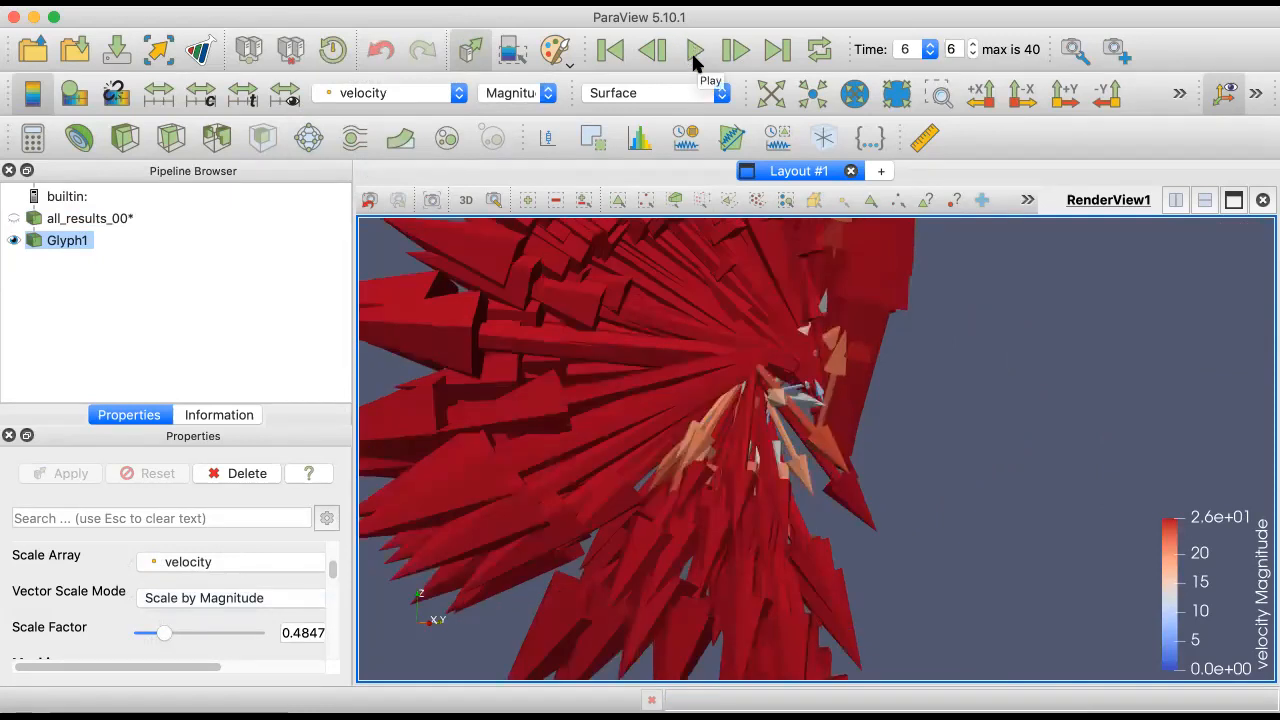
pyautogui.scroll(-4, 755, 338)
pyautogui.scroll(-2, 755, 335)
pyautogui.scroll(4, 755, 335)
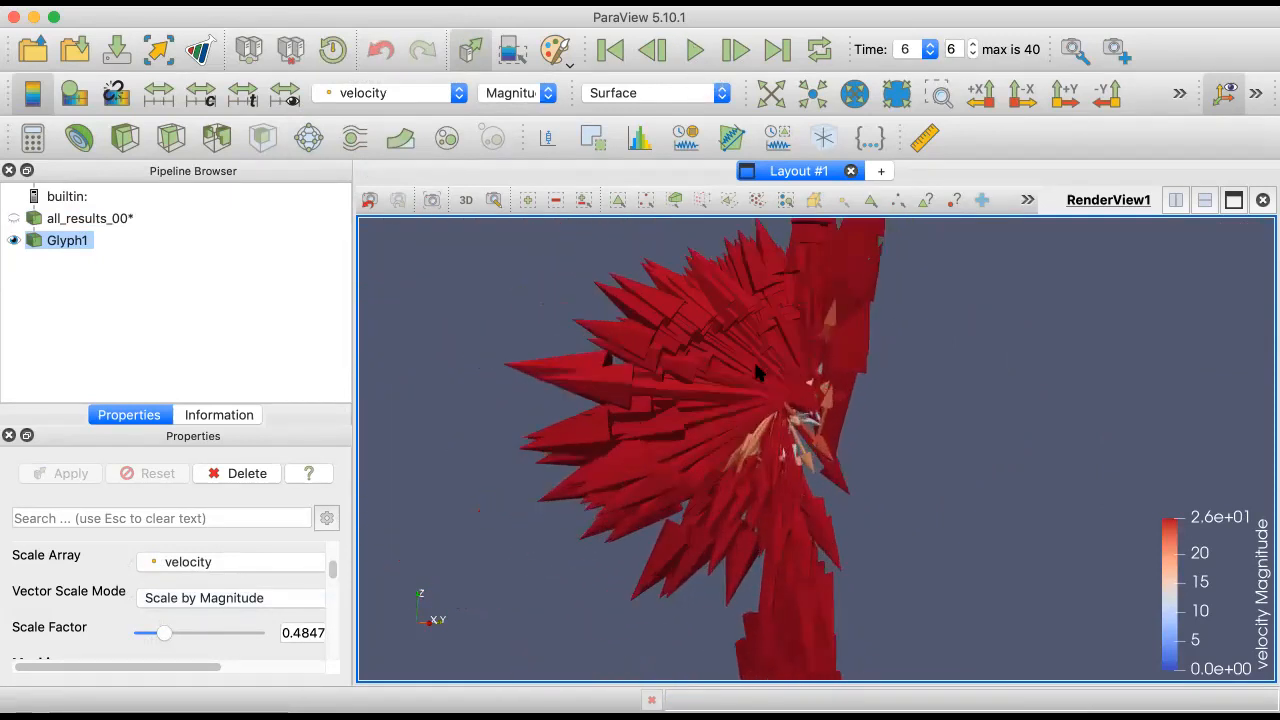
pyautogui.click(692, 52)
pyautogui.click(688, 56)
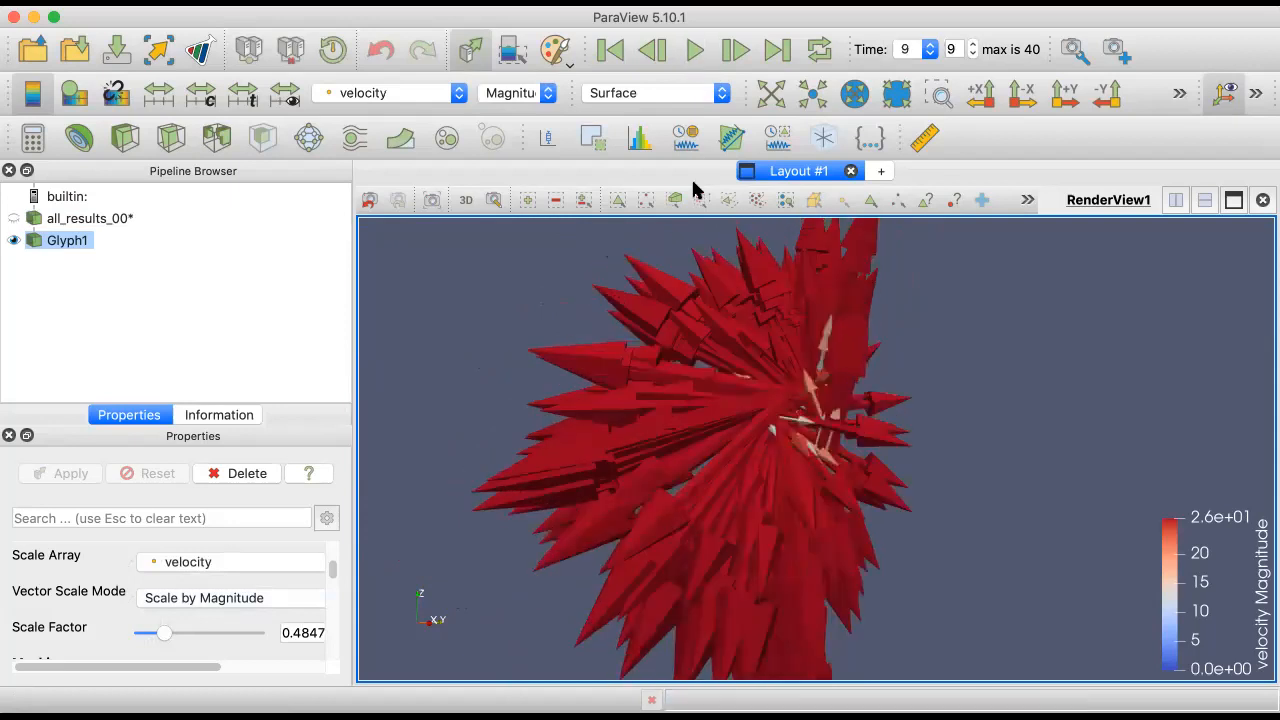
pyautogui.scroll(2, 755, 362)
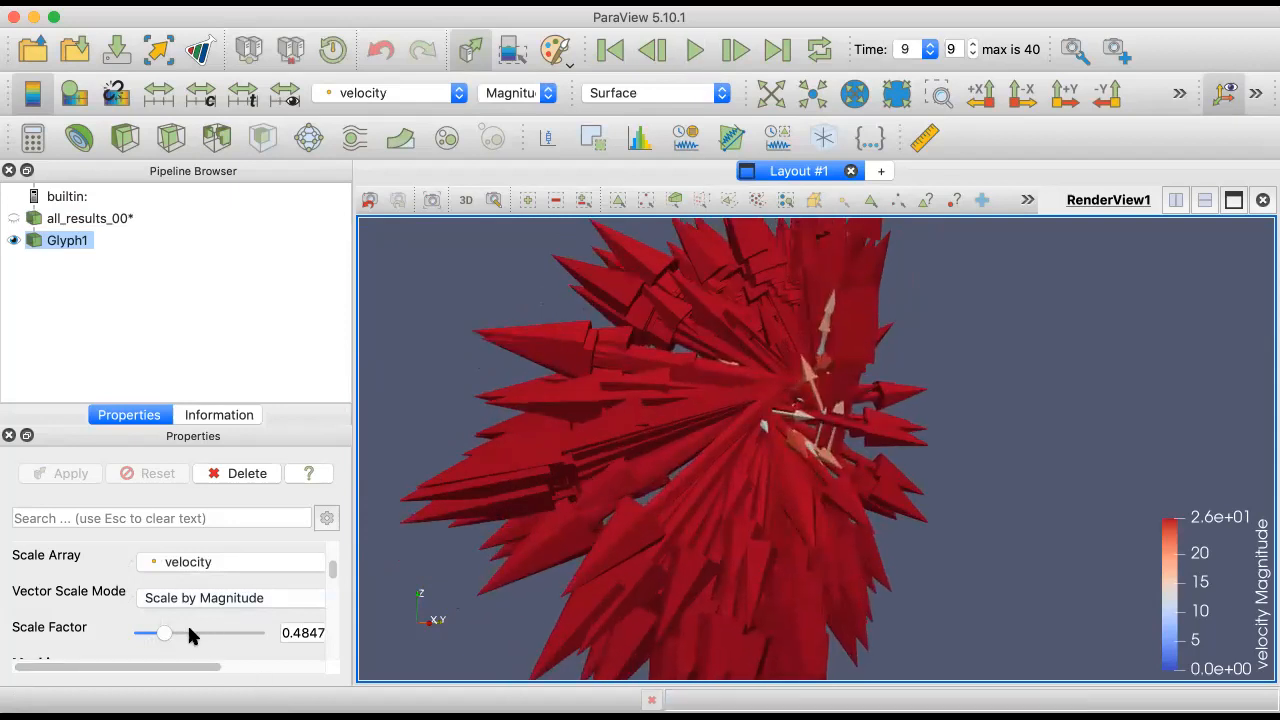
# Step: Rescale the velocity colors to the data range at time step 9 and set the glyph's scale factor to 0.05
pyautogui.moveTo(155, 628)
pyautogui.mouseDown()
pyautogui.moveTo(140, 637)
pyautogui.moveTo(151, 641)
pyautogui.mouseUp()
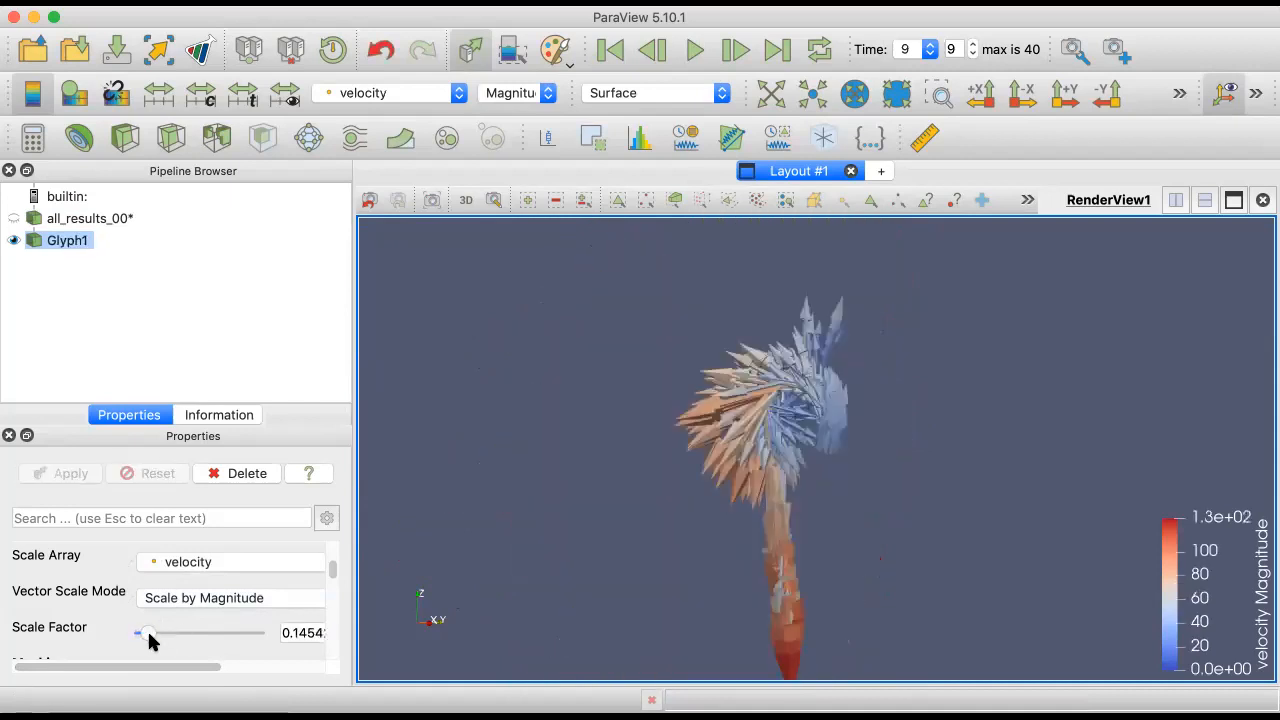
pyautogui.moveTo(757, 435); pyautogui.dragTo(757, 472)
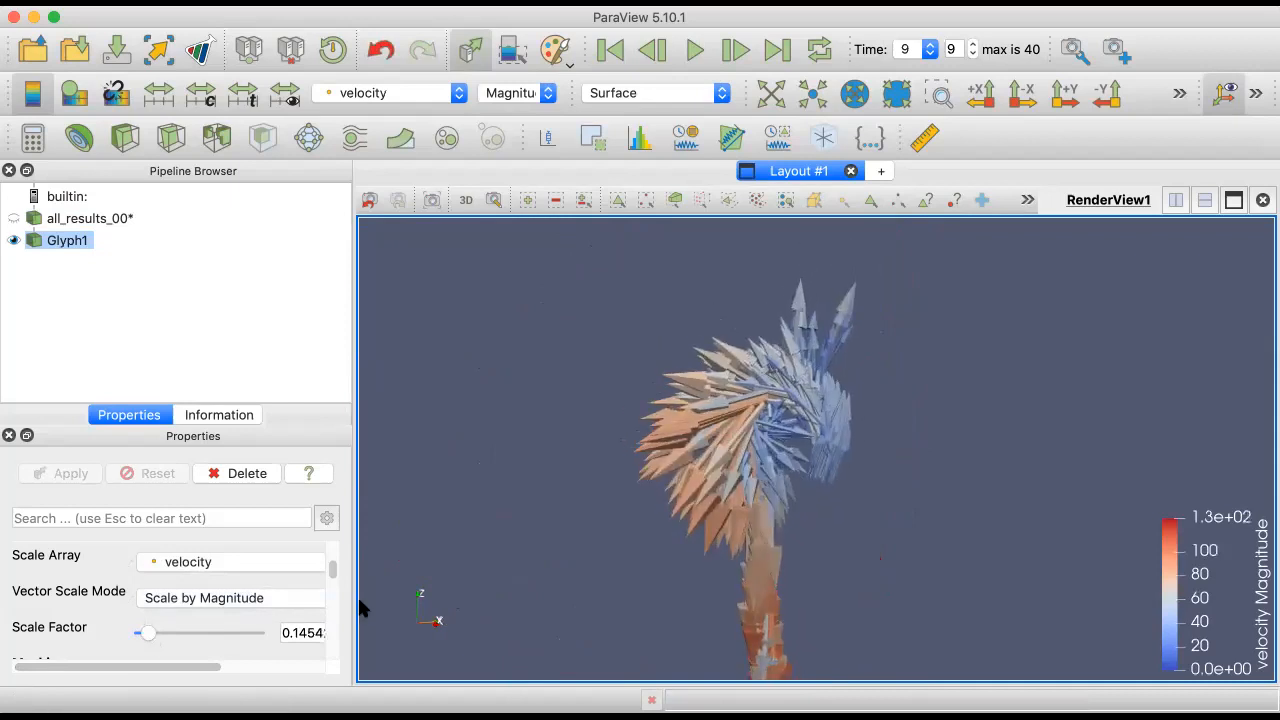
pyautogui.doubleClick(302, 633)
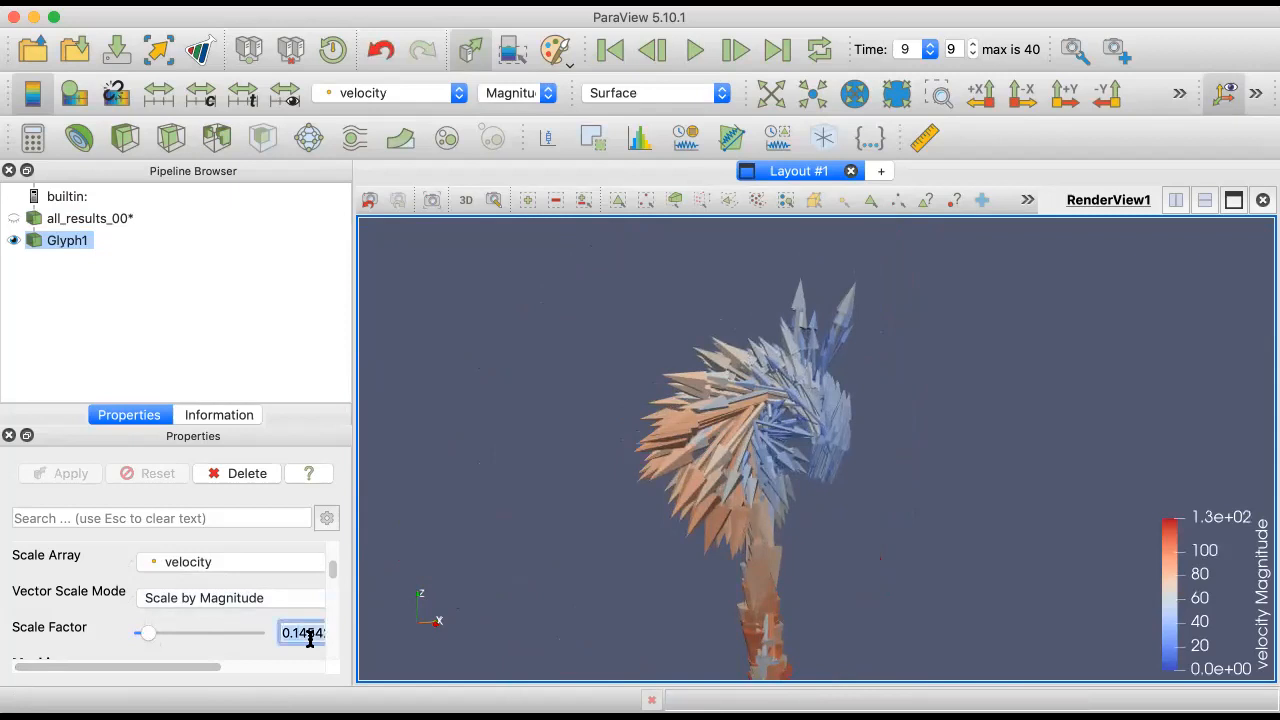
pyautogui.write('0.05')
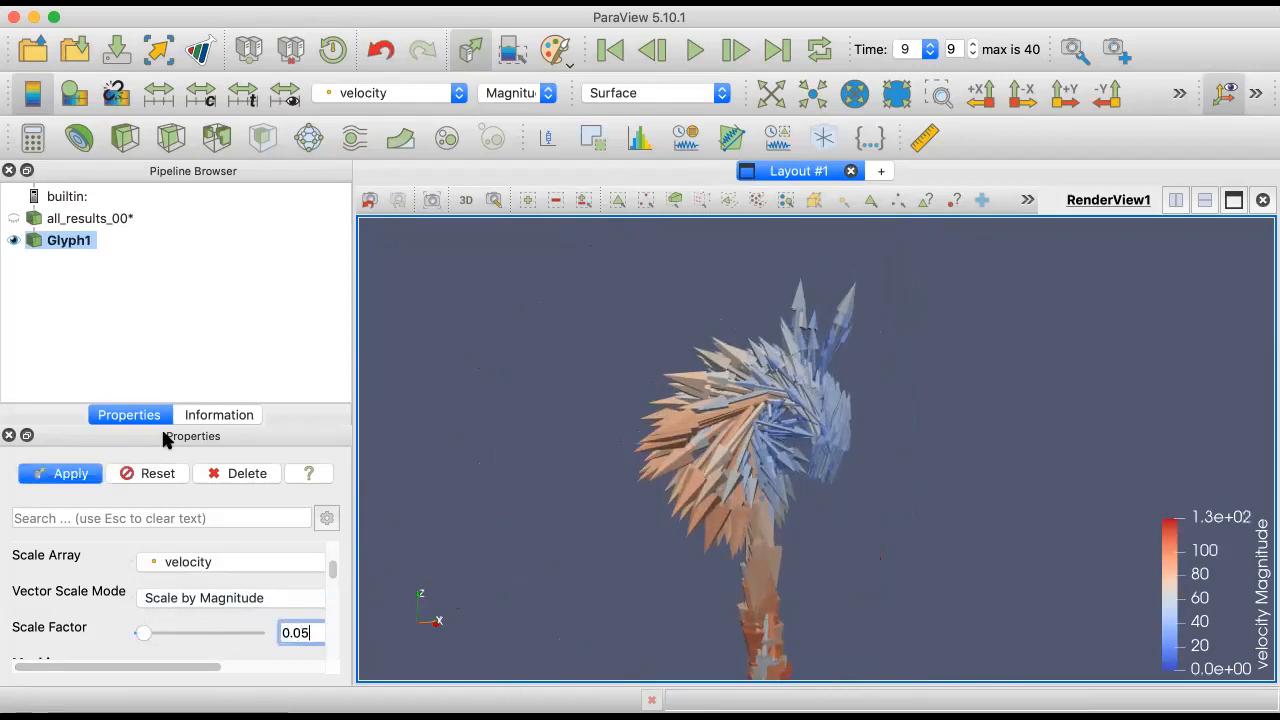
pyautogui.click(60, 472)
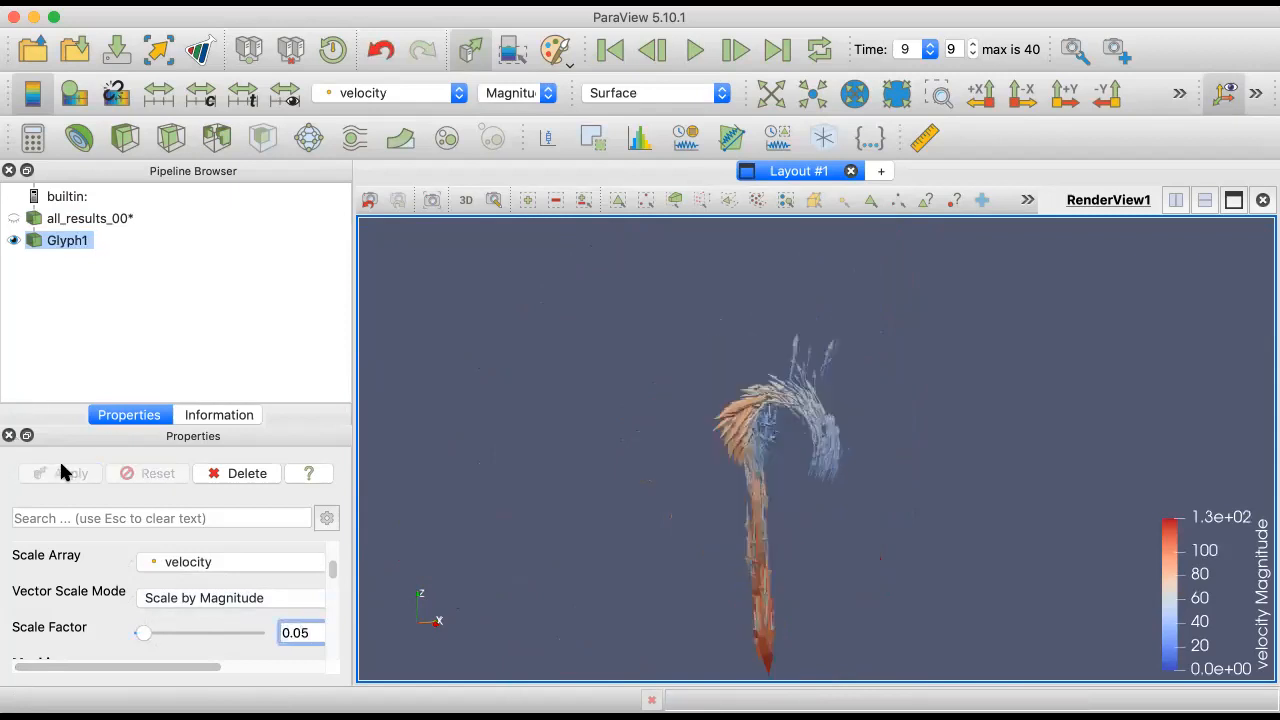
pyautogui.moveTo(738, 430); pyautogui.dragTo(735, 485)
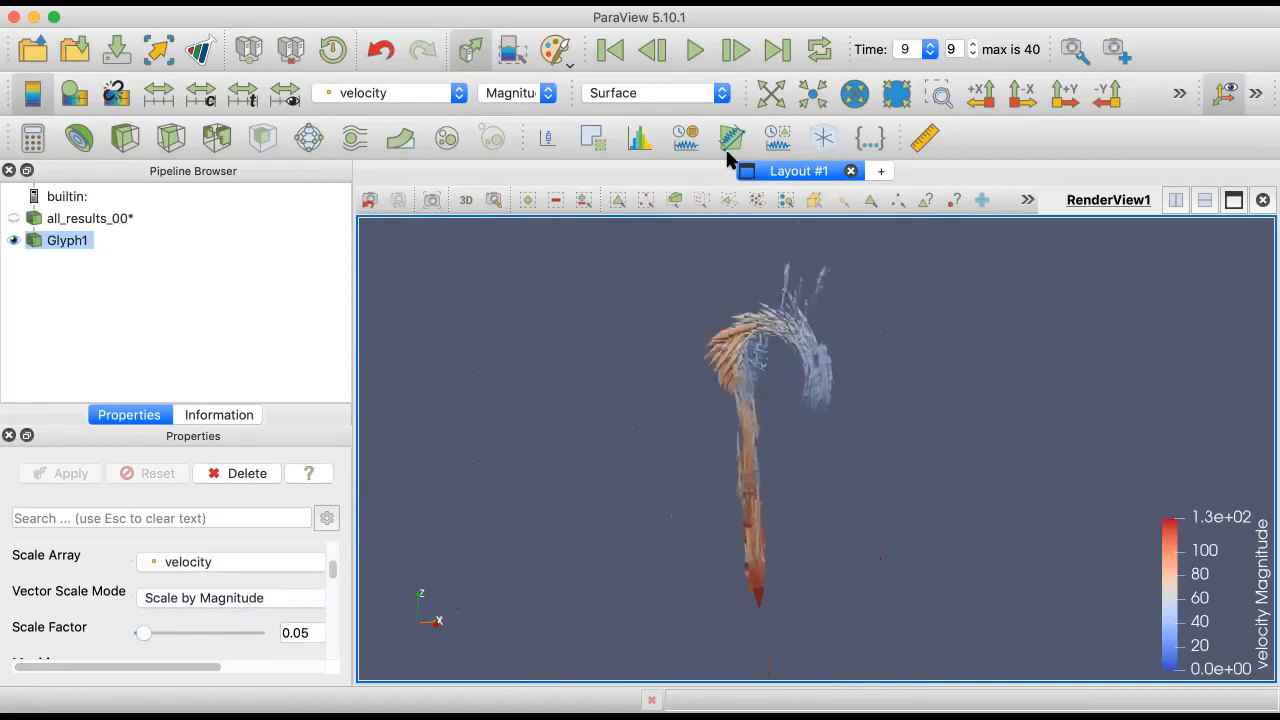
# Step: Resume the animation, pause it at time step 17 and inspect the arrows in the aneurysm
pyautogui.click(694, 49)
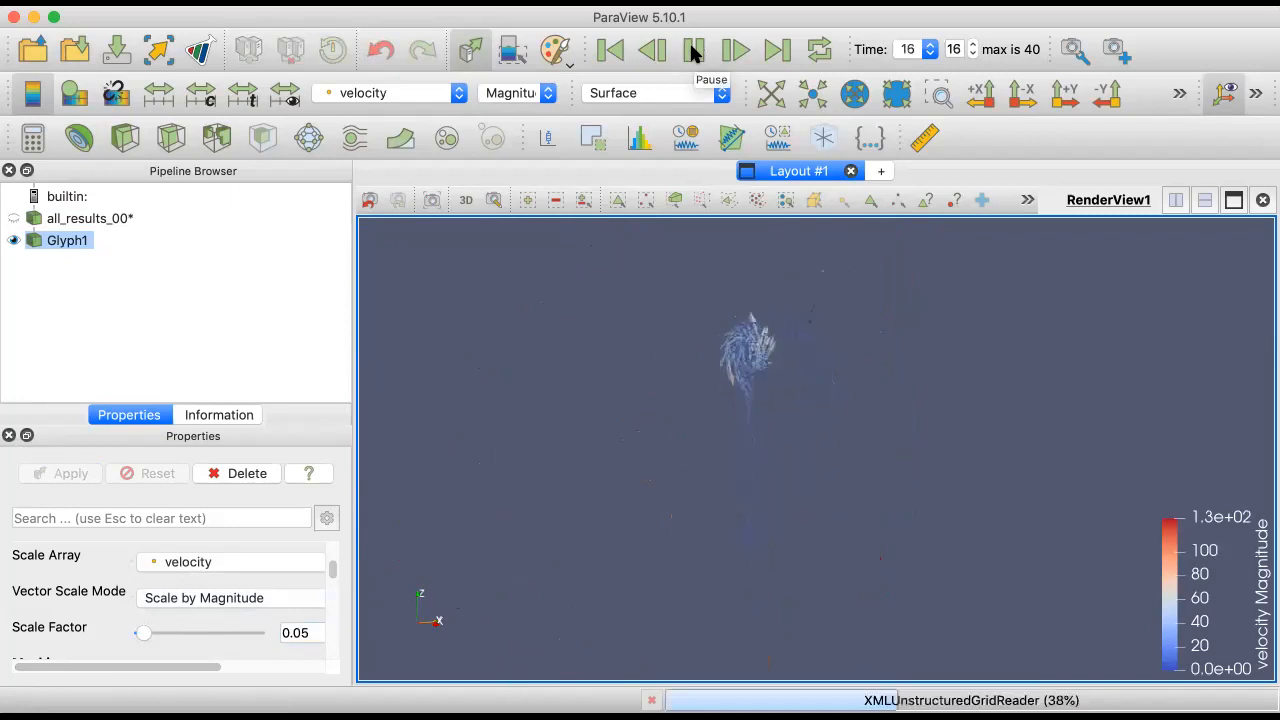
pyautogui.click(694, 50)
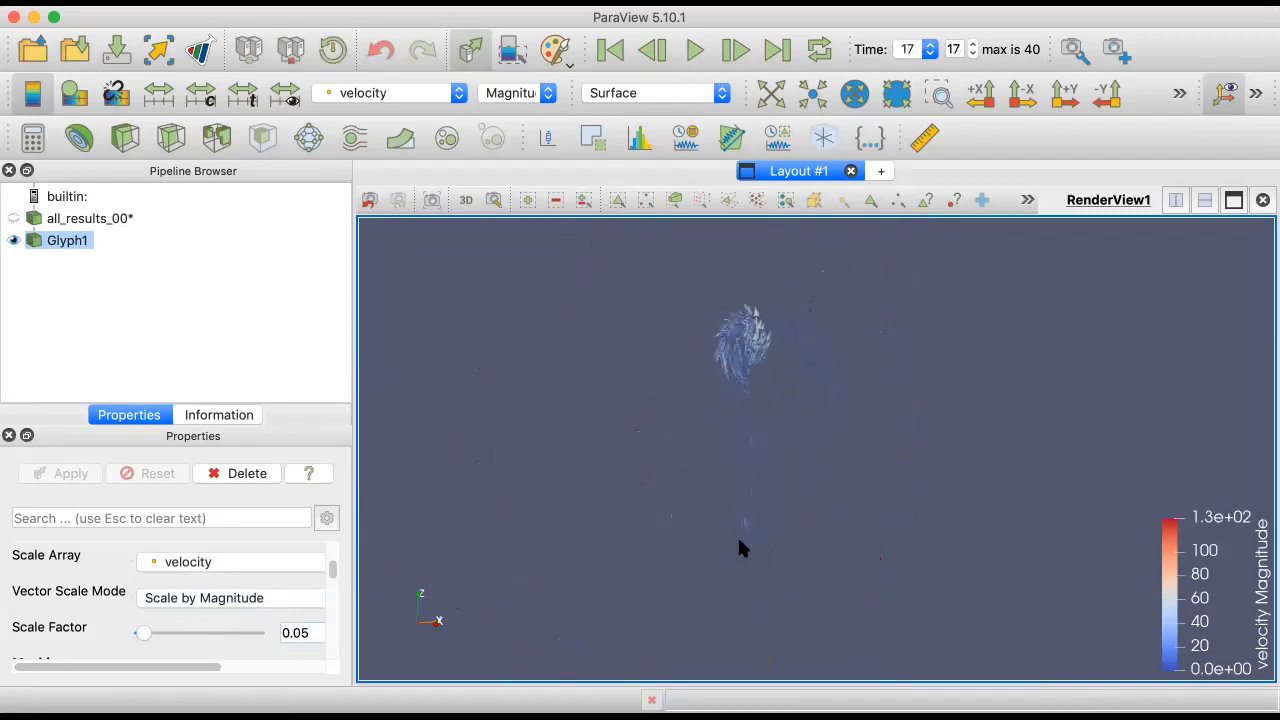
pyautogui.scroll(3, 737, 538)
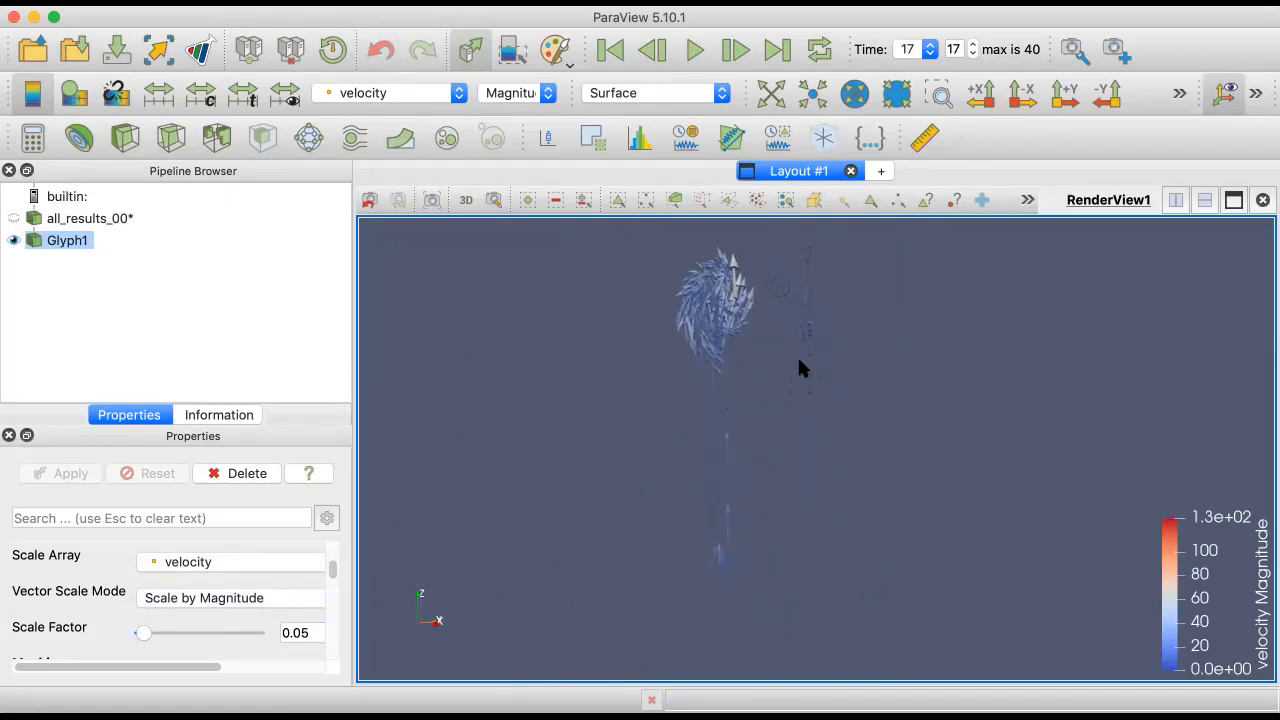
pyautogui.moveTo(799, 362); pyautogui.dragTo(791, 424, button='middle')
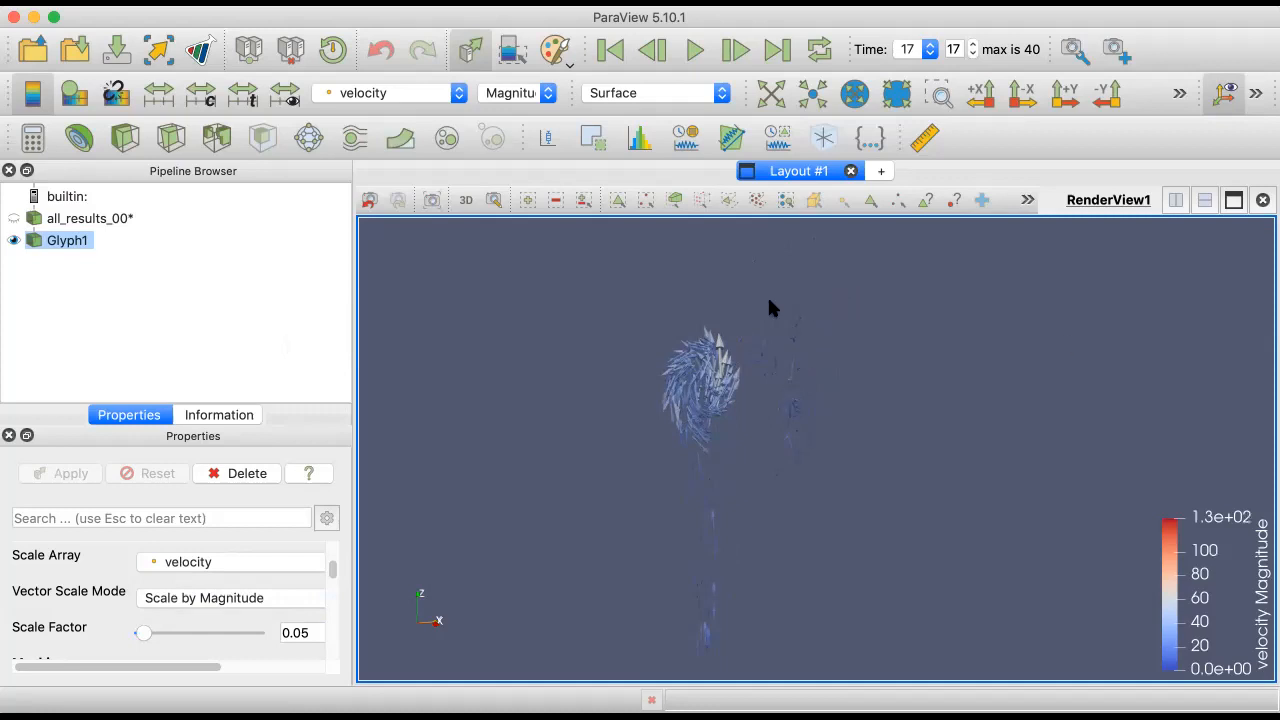
# Step: Show the all_results_00* model instead of Glyph1 and add a Calculator filter to it with the result array named vel_norm
pyautogui.click(12, 219)
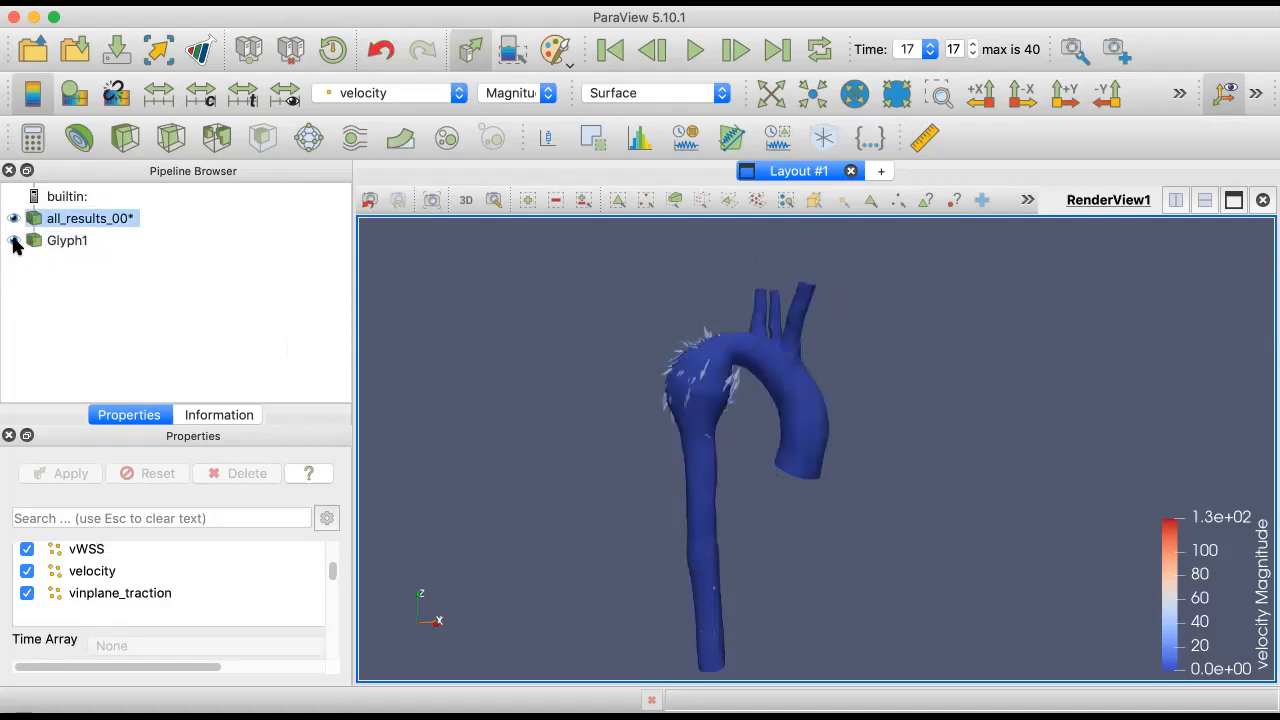
pyautogui.click(13, 241)
pyautogui.click(30, 140)
pyautogui.moveTo(331, 585)
pyautogui.mouseDown()
pyautogui.moveTo(327, 545)
pyautogui.moveTo(329, 567)
pyautogui.mouseUp()
pyautogui.click(186, 577)
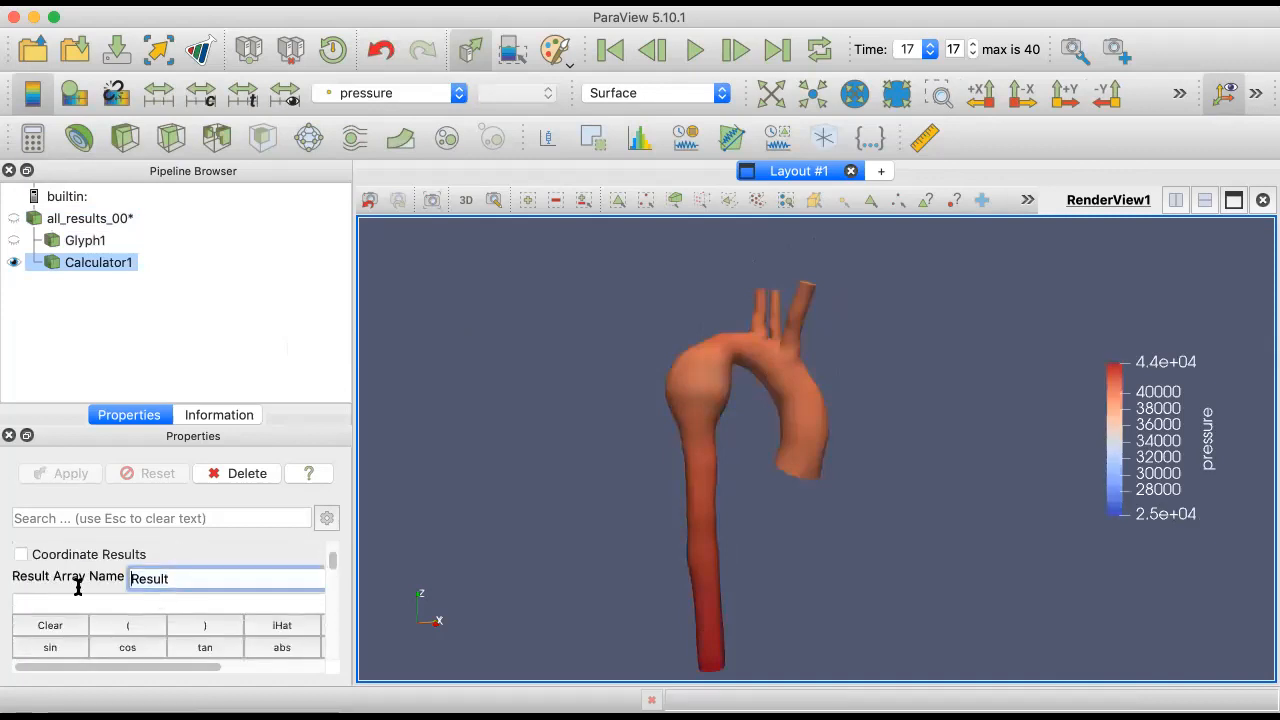
pyautogui.write('vel')
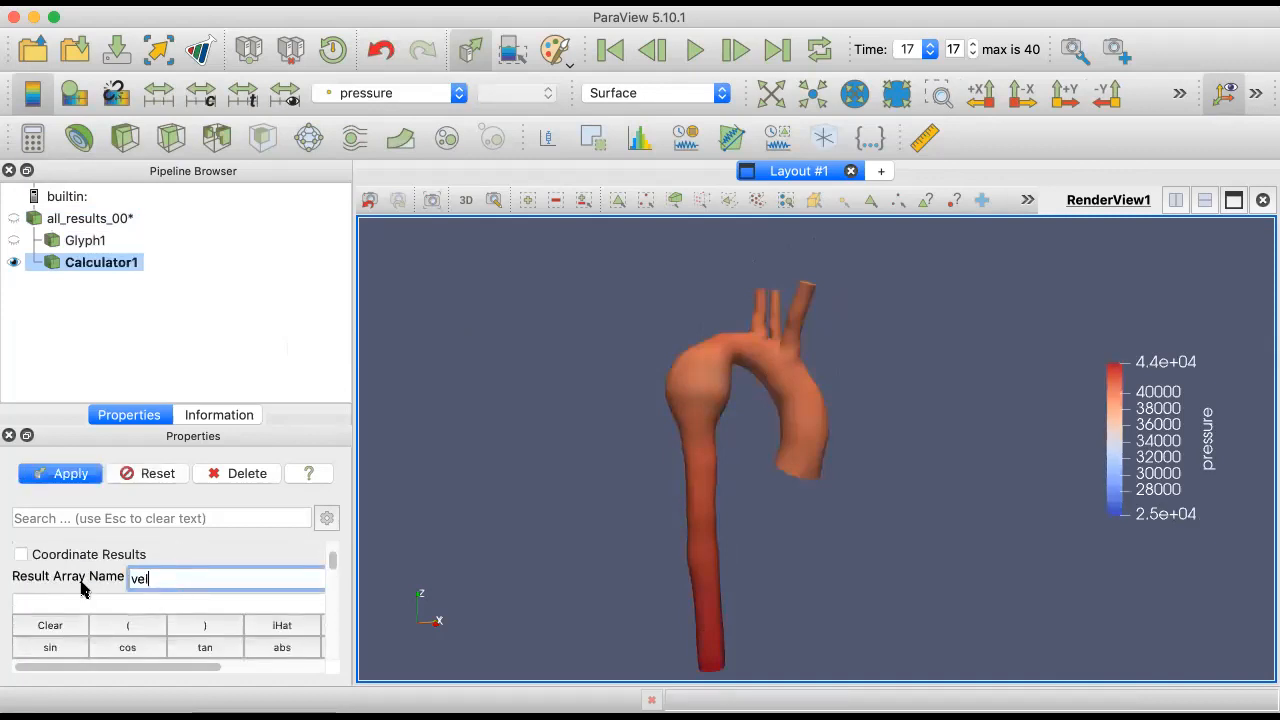
pyautogui.write('_norm')
pyautogui.press('Return')
# Step: Begin the calculator expression with the norm function and its opening bracket, dismissing any output messages
pyautogui.scroll(-5, 327, 555)
pyautogui.scroll(3, 331, 560)
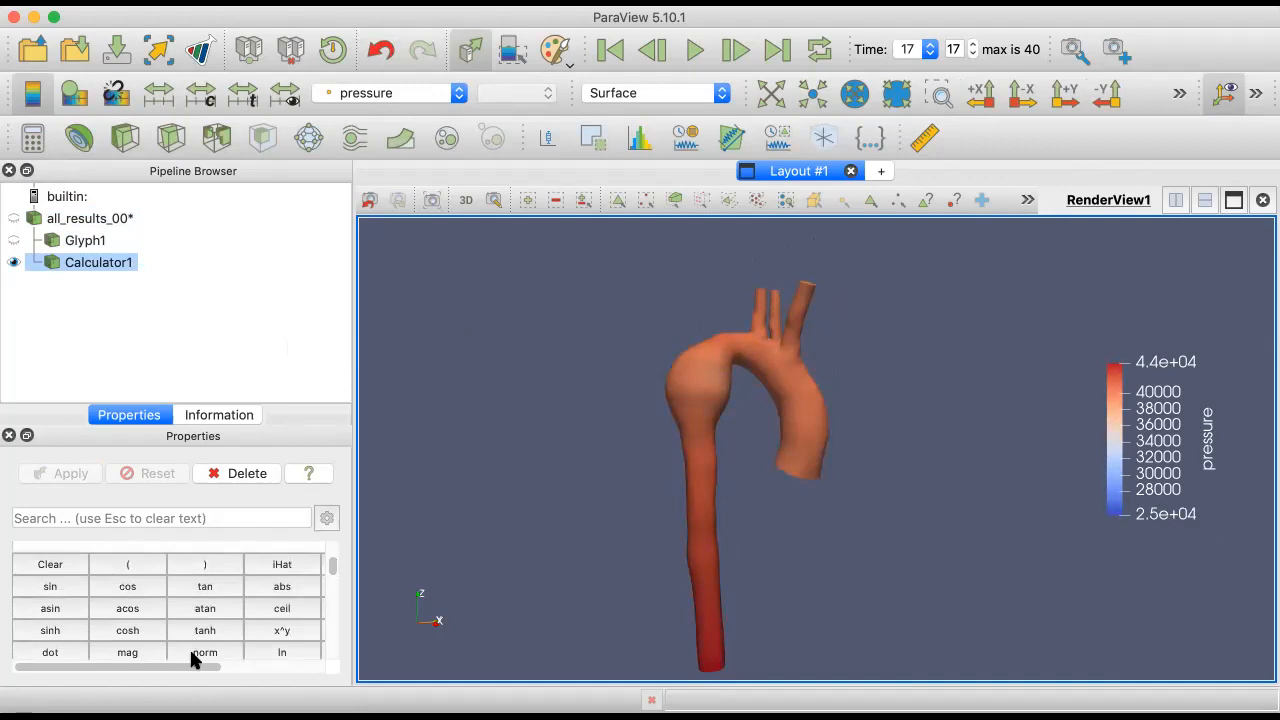
pyautogui.click(195, 652)
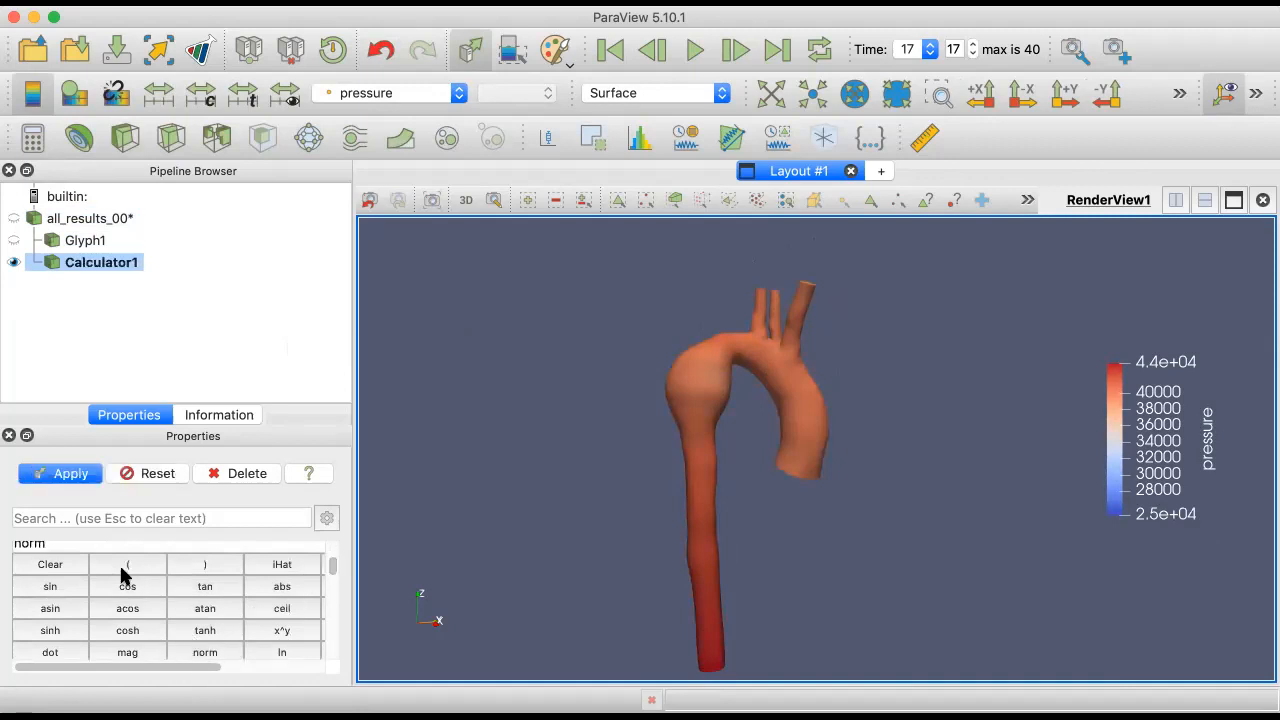
pyautogui.doubleClick(78, 548)
pyautogui.click(98, 544)
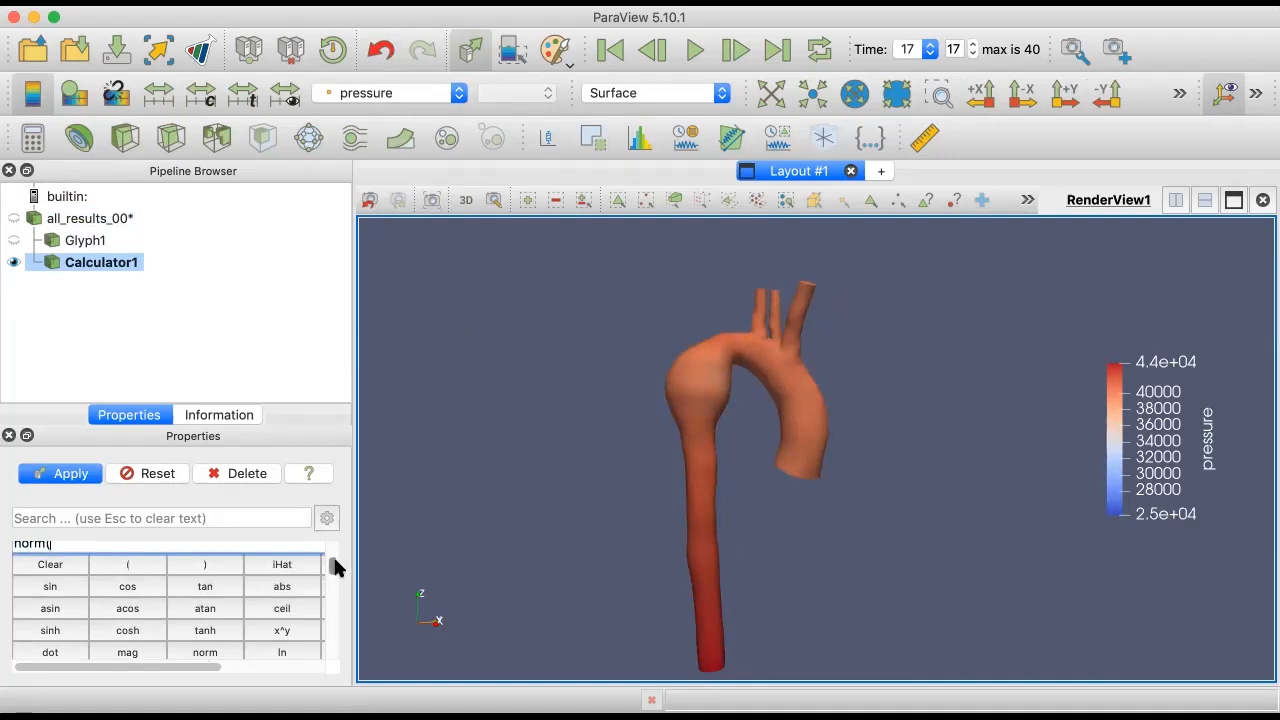
pyautogui.moveTo(330, 564); pyautogui.dragTo(335, 570)
pyautogui.press('Return')
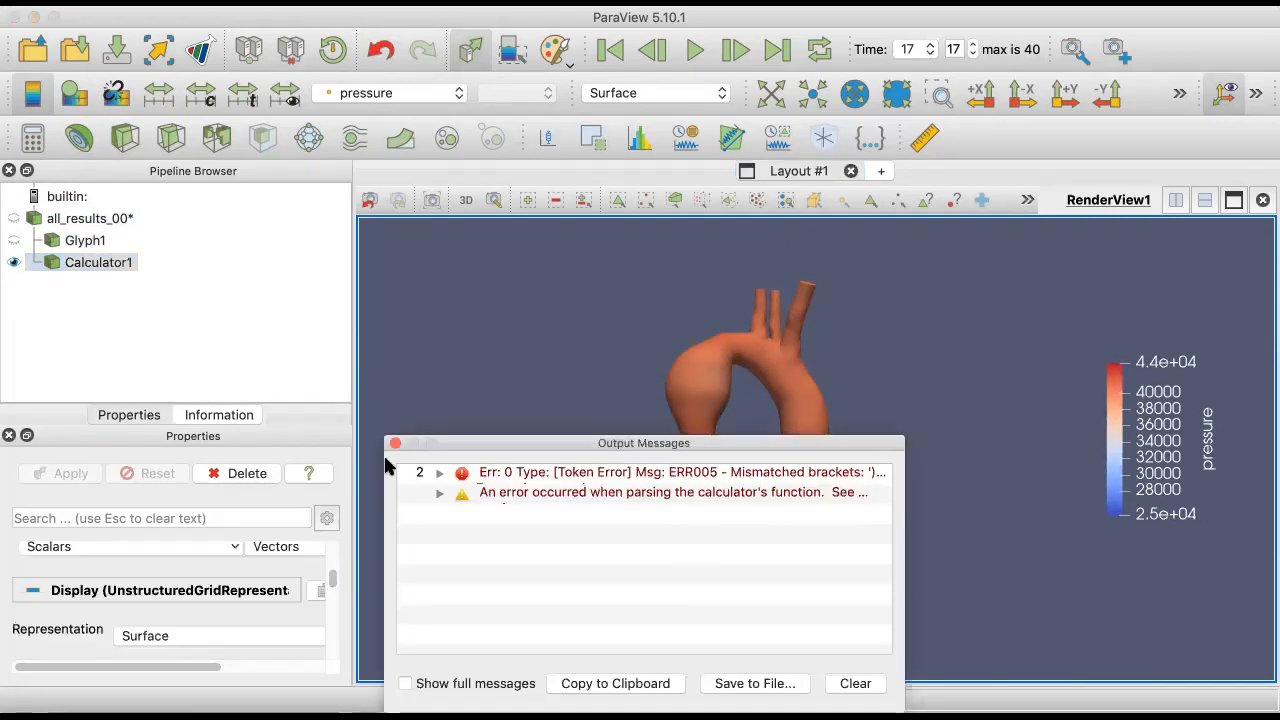
pyautogui.click(393, 443)
# Step: Add the velocity vector to the calculator expression, complete it as norm(velocity) and apply it
pyautogui.click(251, 551)
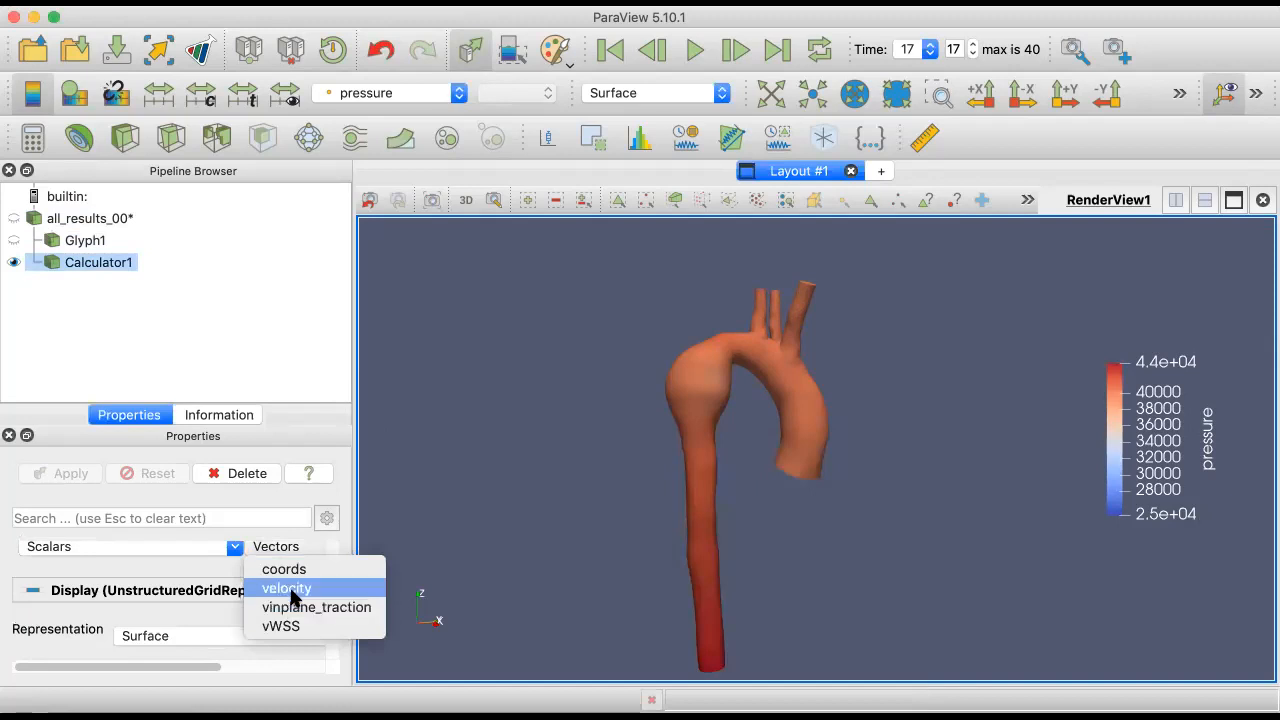
pyautogui.click(321, 590)
pyautogui.scroll(3, 329, 560)
pyautogui.scroll(-3, 327, 568)
pyautogui.scroll(3, 329, 562)
pyautogui.tripleClick(121, 583)
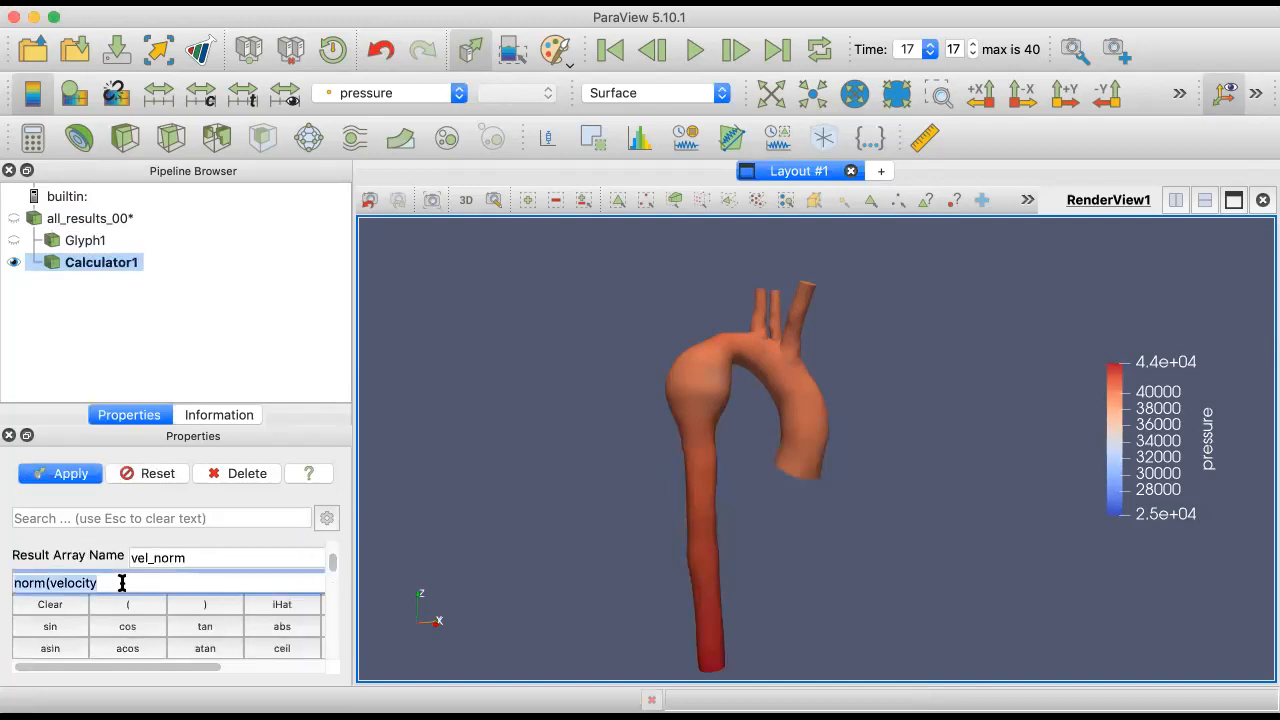
pyautogui.click(121, 583)
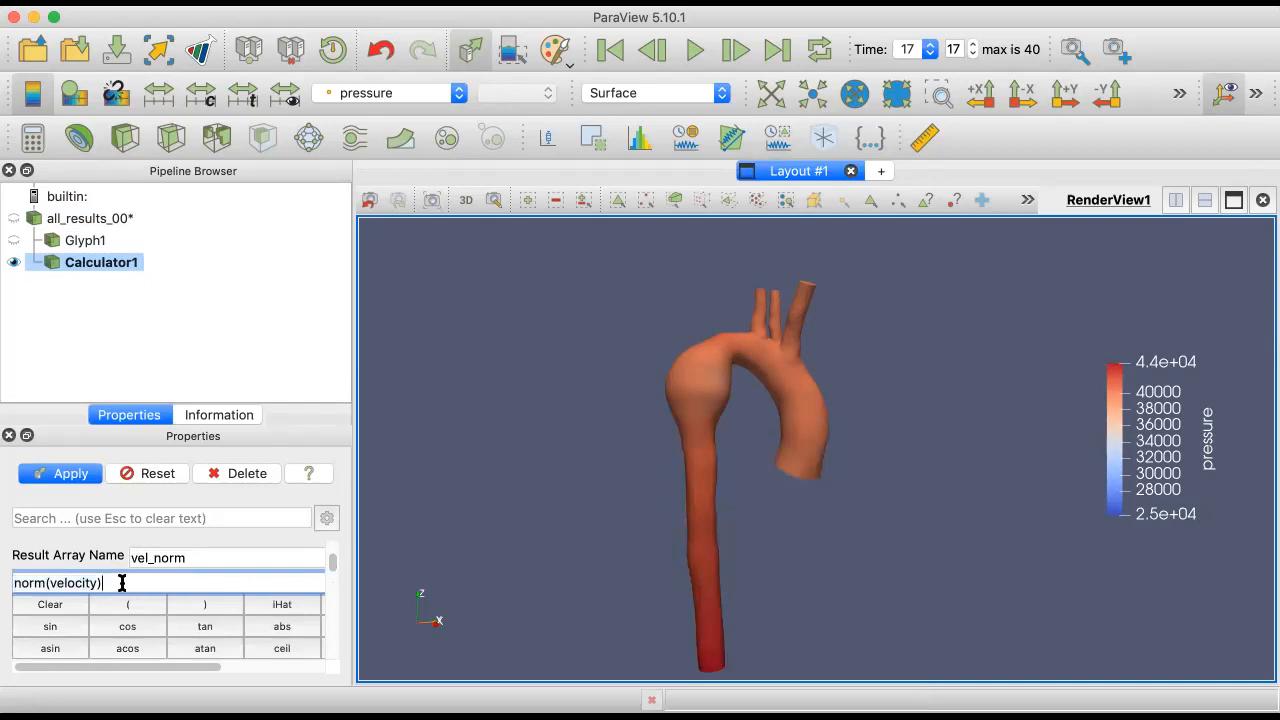
pyautogui.write(')')
pyautogui.click(88, 482)
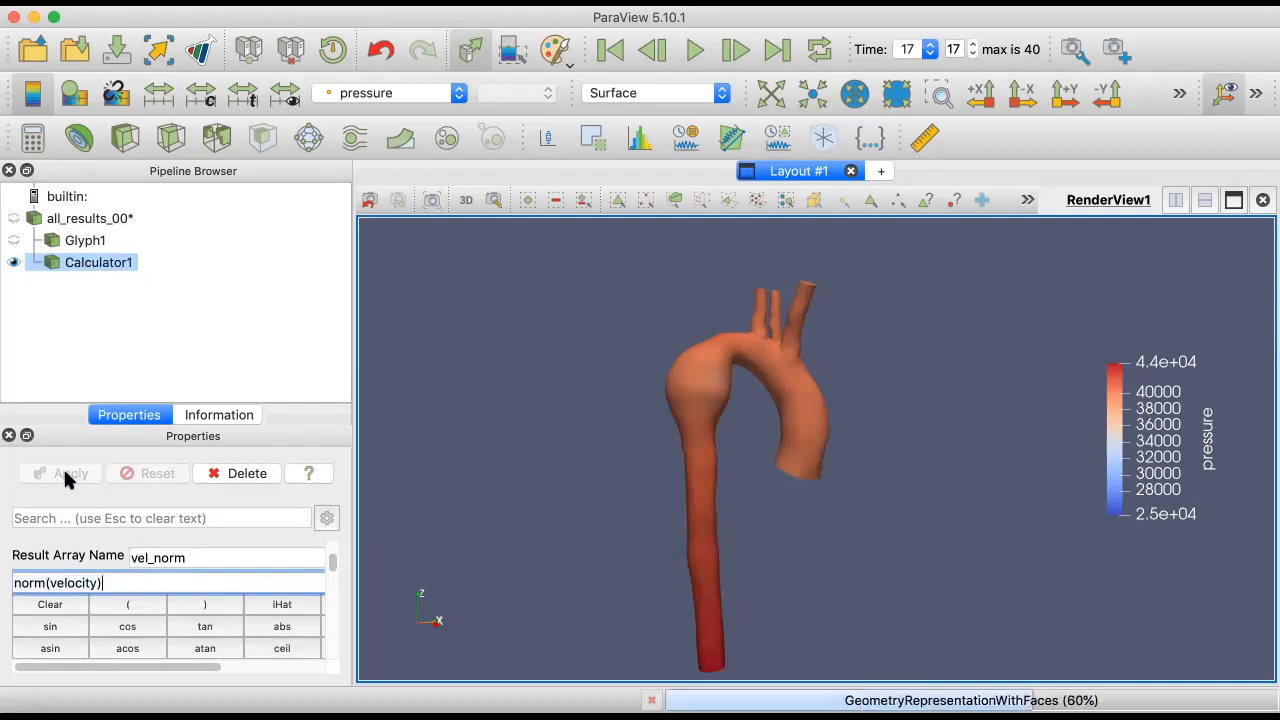
# Step: Color the Calculator1 surface by velocity magnitude and add a Glyph filter to Calculator1
pyautogui.click(411, 92)
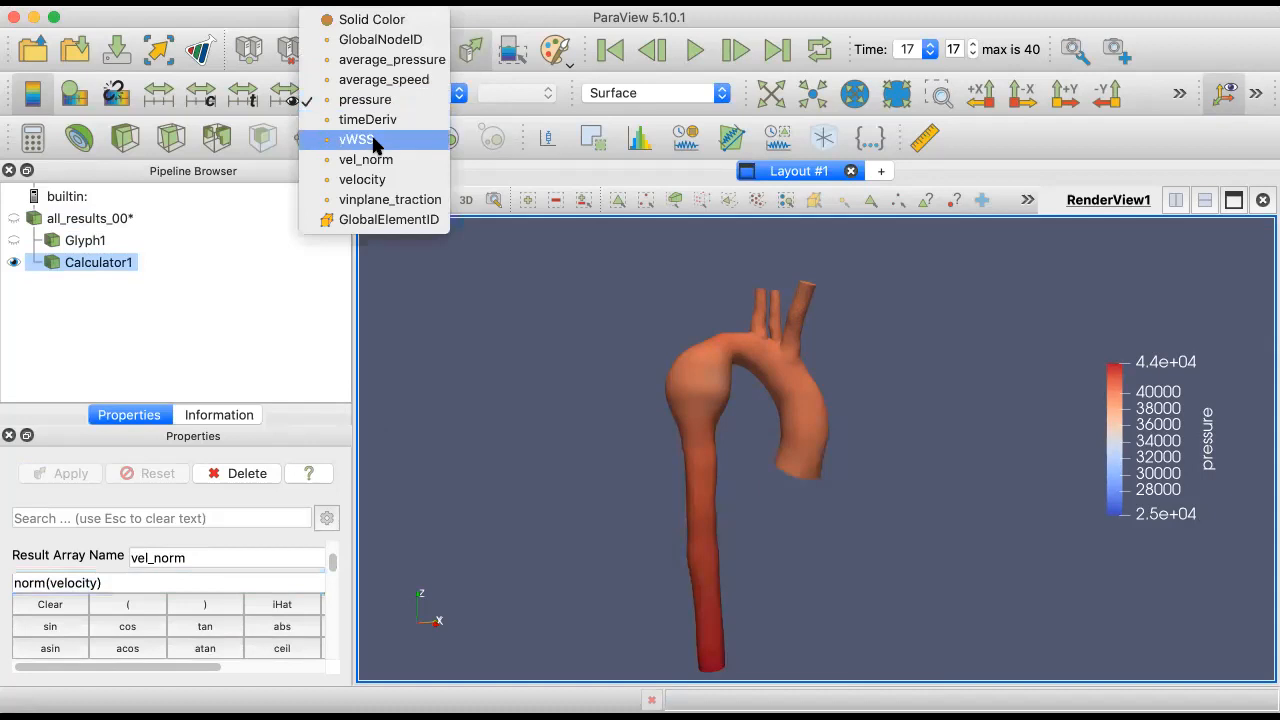
pyautogui.click(376, 180)
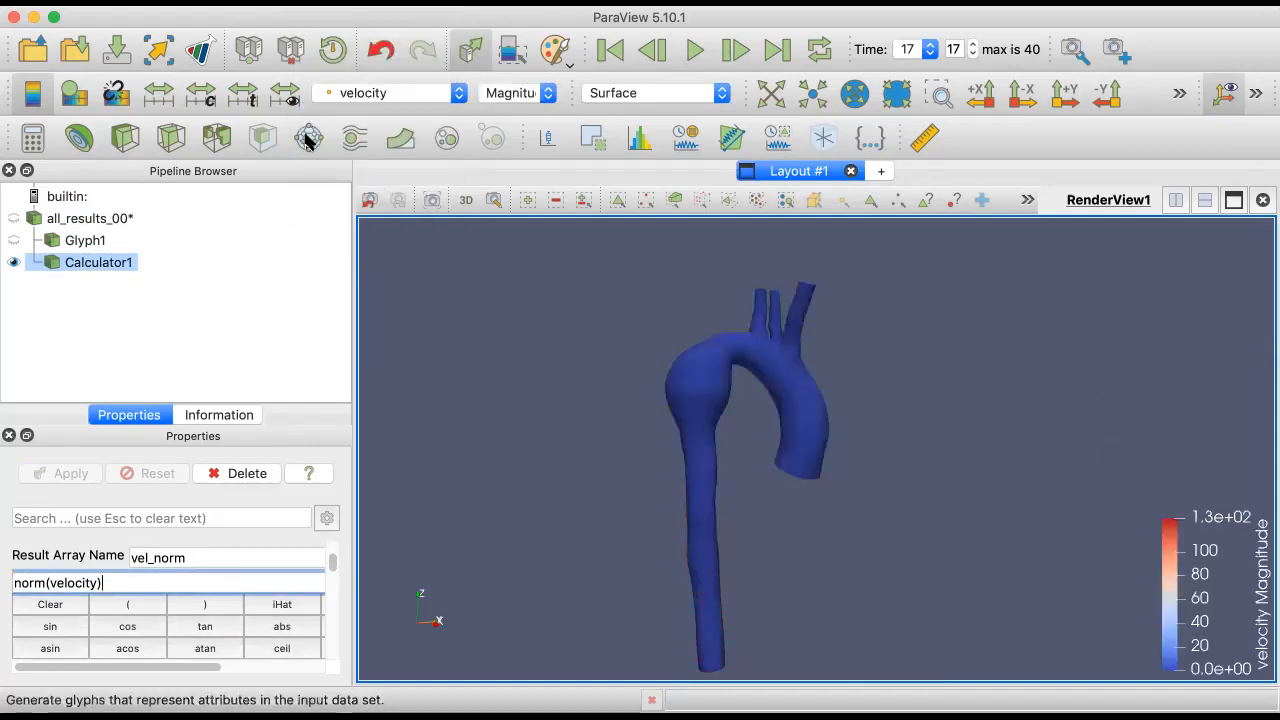
pyautogui.click(307, 142)
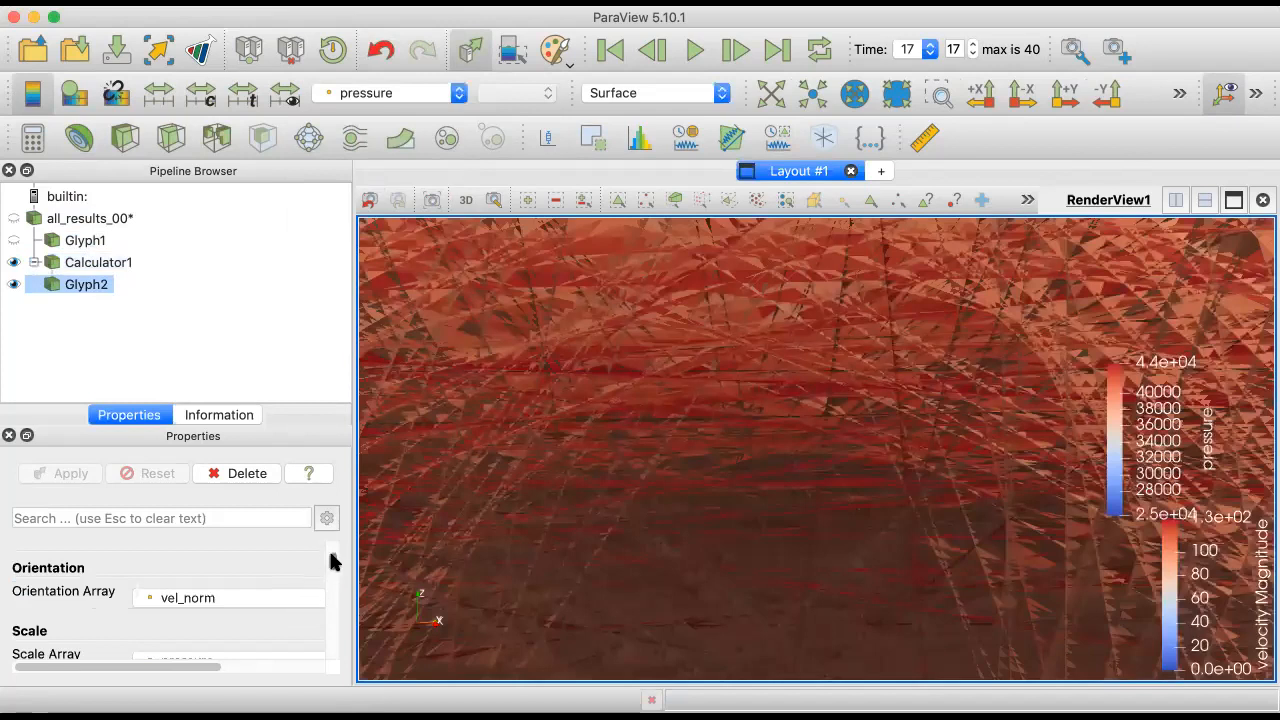
# Step: Set the scale array of the new glyph to vel_norm with scaling by magnitude
pyautogui.scroll(3, 331, 558)
pyautogui.scroll(-5, 331, 555)
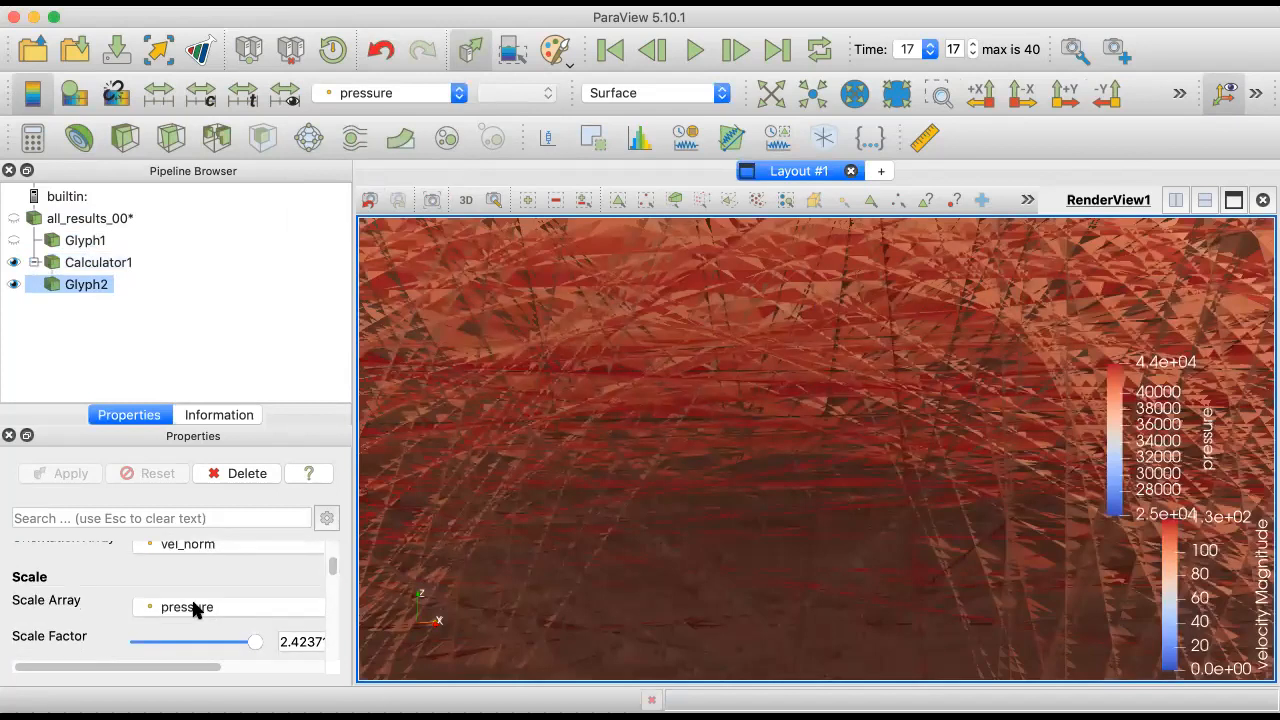
pyautogui.click(195, 610)
pyautogui.click(198, 646)
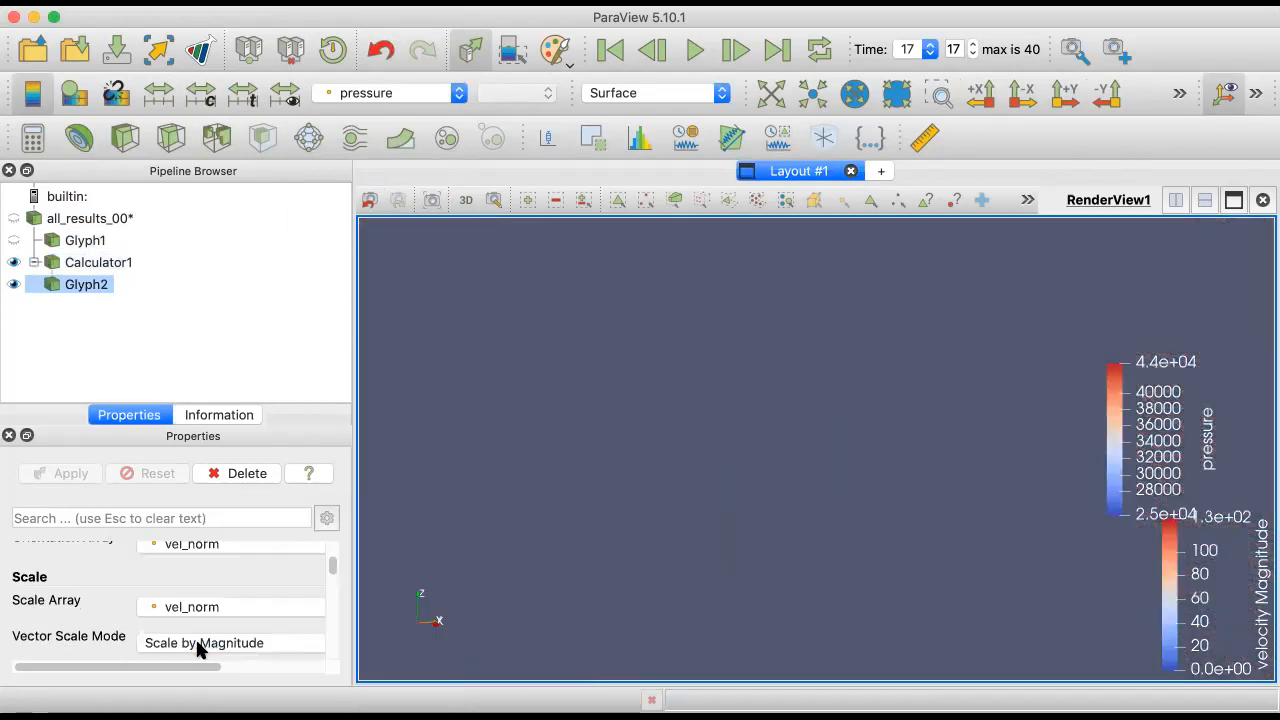
pyautogui.moveTo(330, 558); pyautogui.dragTo(336, 570)
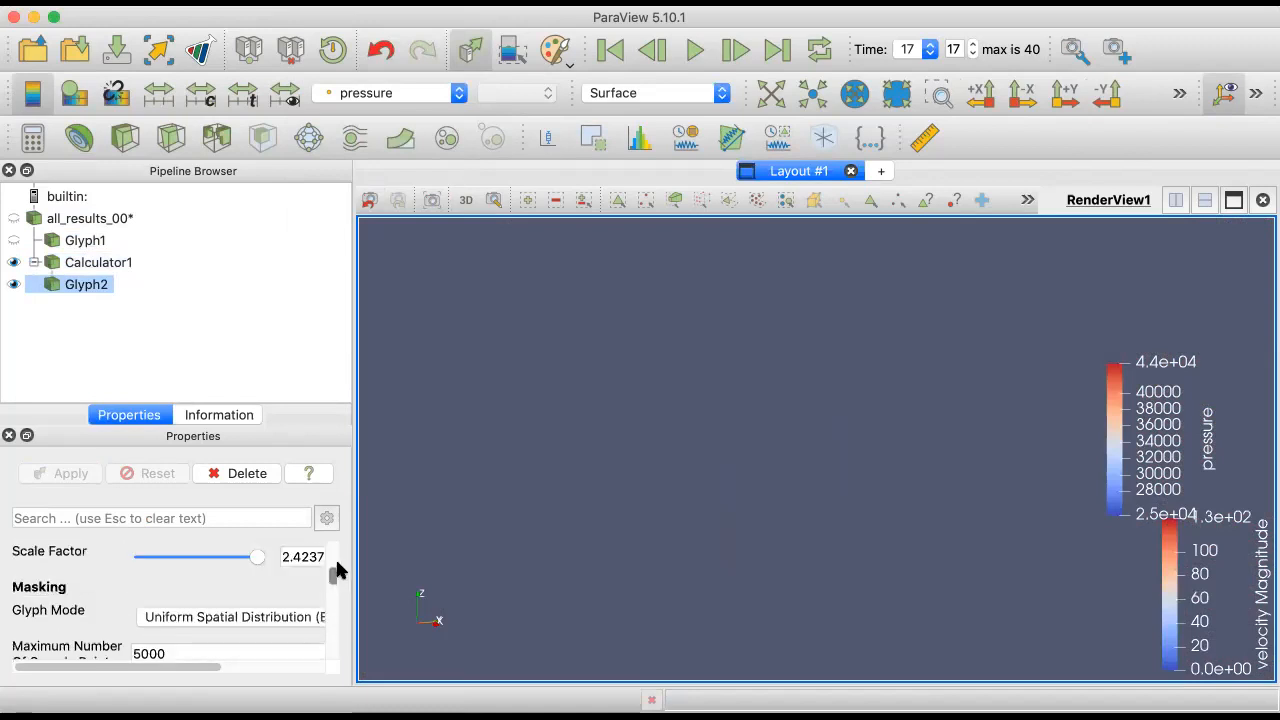
# Step: Hide Calculator1 and color the Glyph2 arrows by velocity magnitude
pyautogui.click(1021, 93)
pyautogui.click(13, 262)
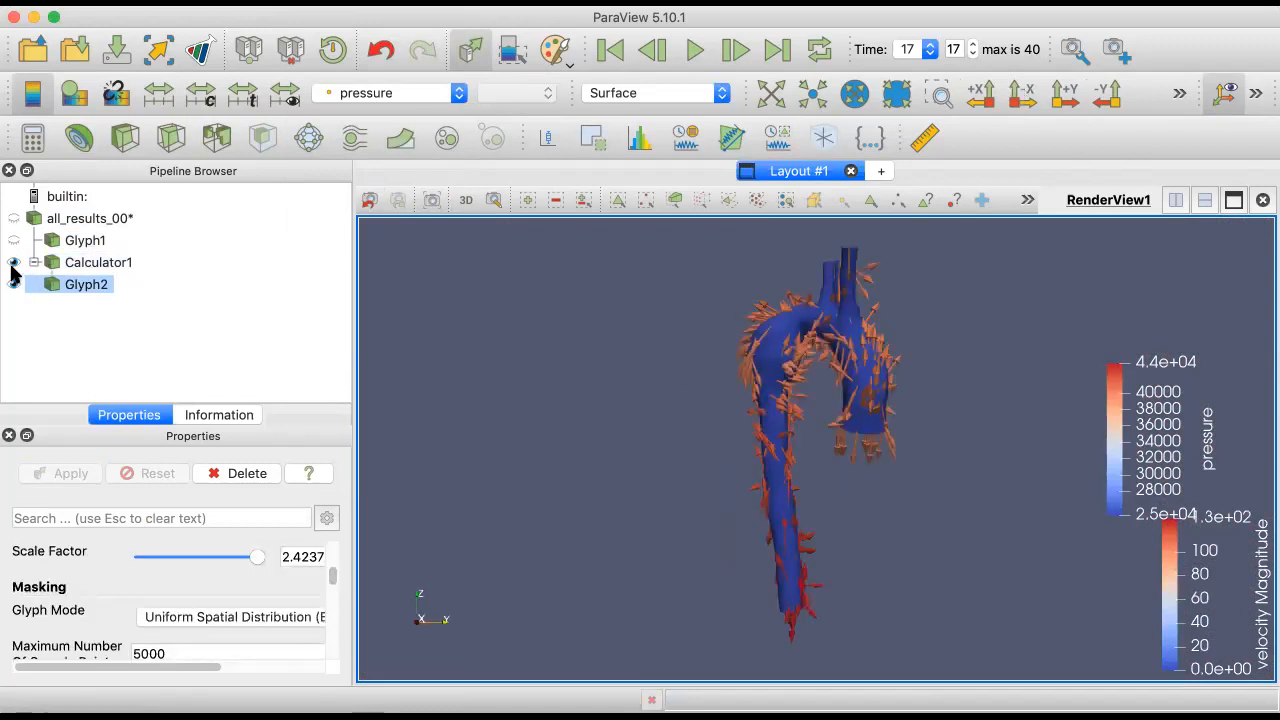
pyautogui.click(371, 93)
pyautogui.click(365, 181)
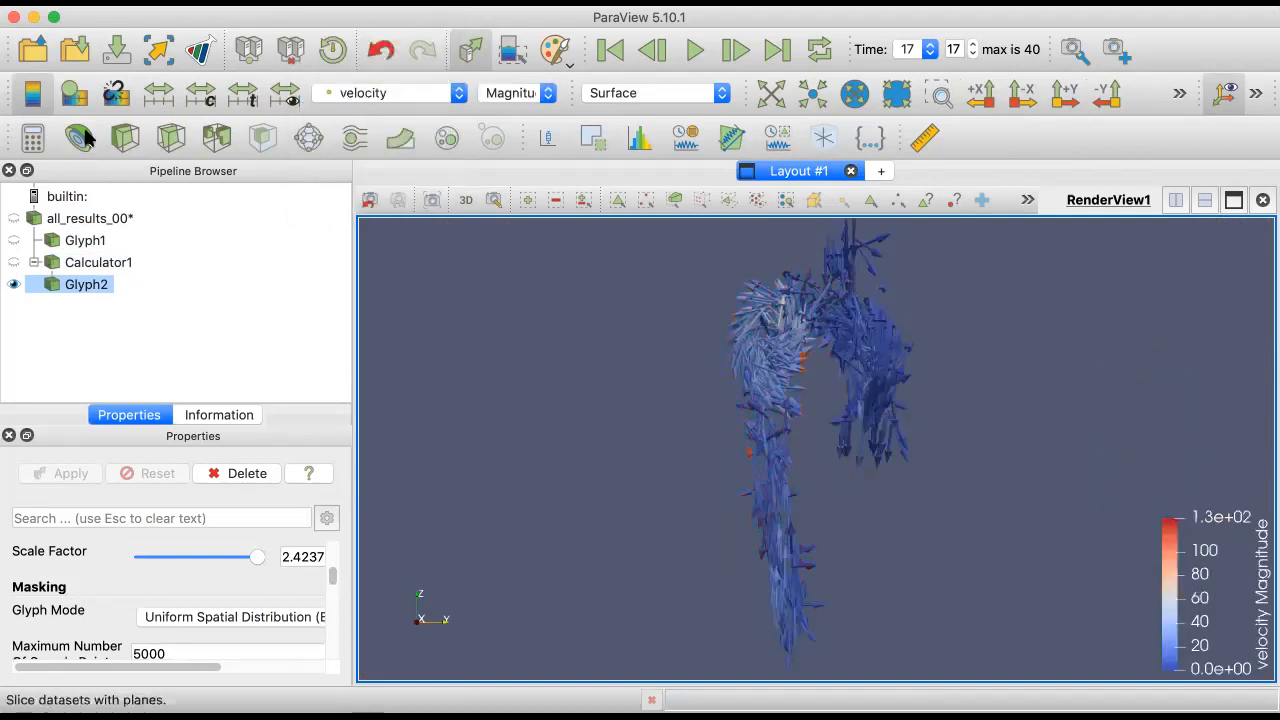
pyautogui.moveTo(900, 349); pyautogui.dragTo(791, 391, button='middle')
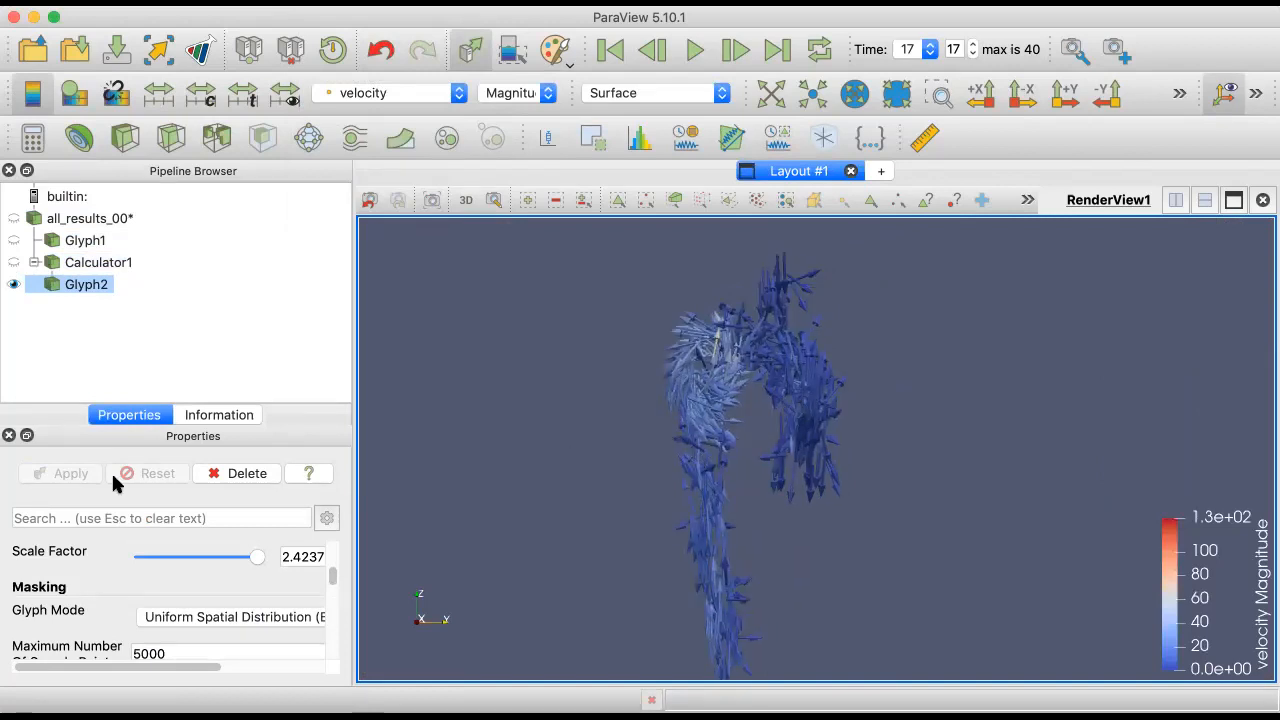
pyautogui.scroll(5, 337, 562)
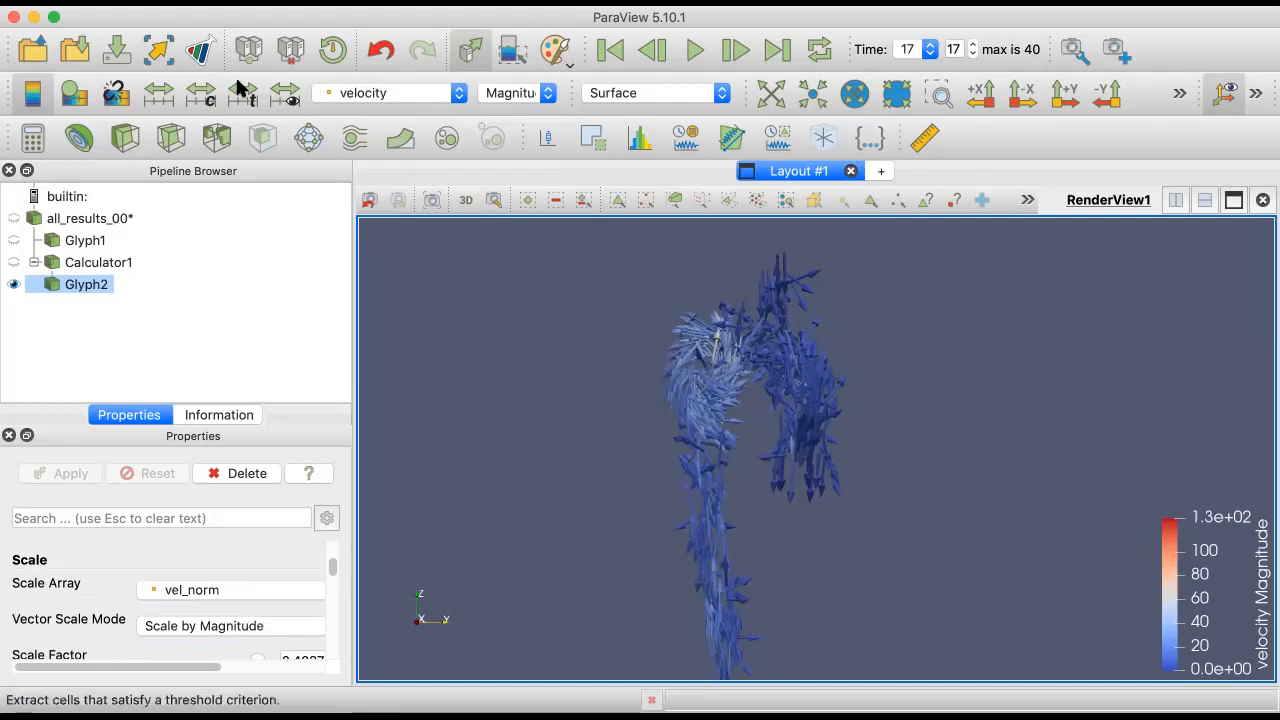
# Step: Rescale the velocity colors to the visible data range at time step 17 and again at time step 0
pyautogui.click(285, 93)
pyautogui.moveTo(778, 463); pyautogui.dragTo(447, 652)
pyautogui.moveTo(733, 470); pyautogui.dragTo(622, 237)
pyautogui.click(611, 51)
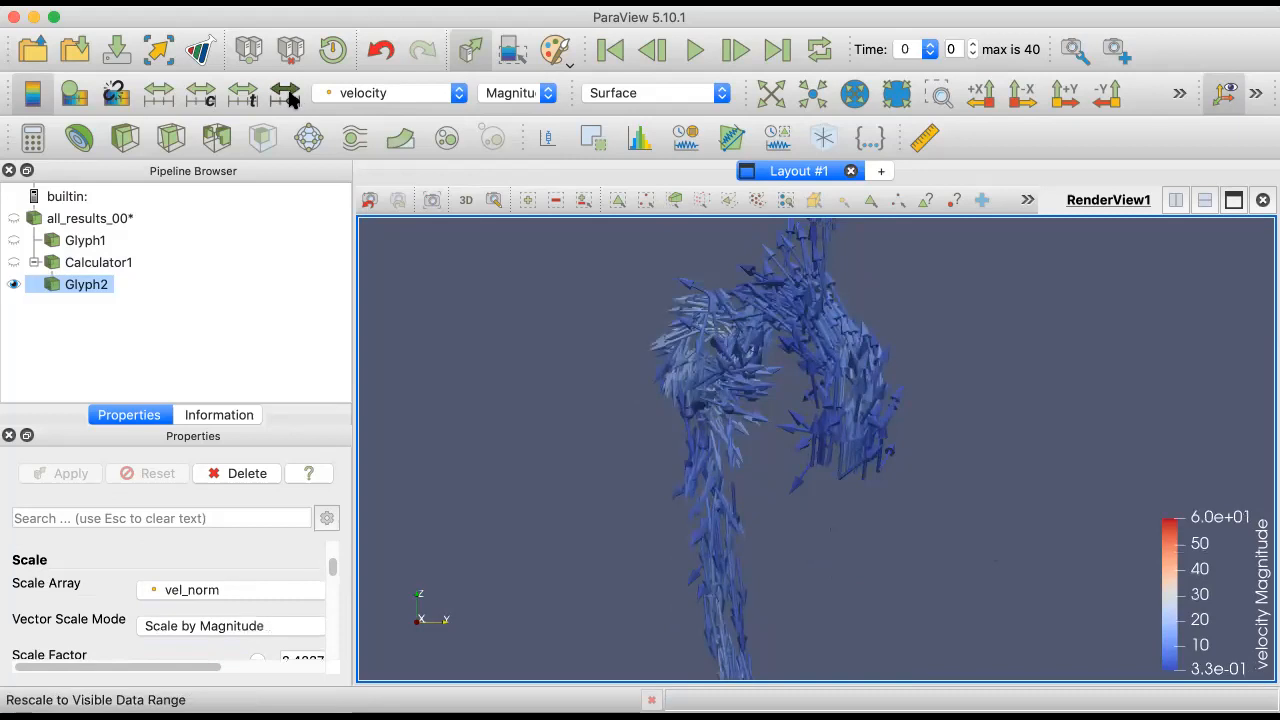
pyautogui.click(285, 93)
pyautogui.moveTo(658, 512); pyautogui.dragTo(666, 449)
# Step: Play the animation to time step 7, rescale the velocity colors to the visible data range and reposition the color legend
pyautogui.click(691, 50)
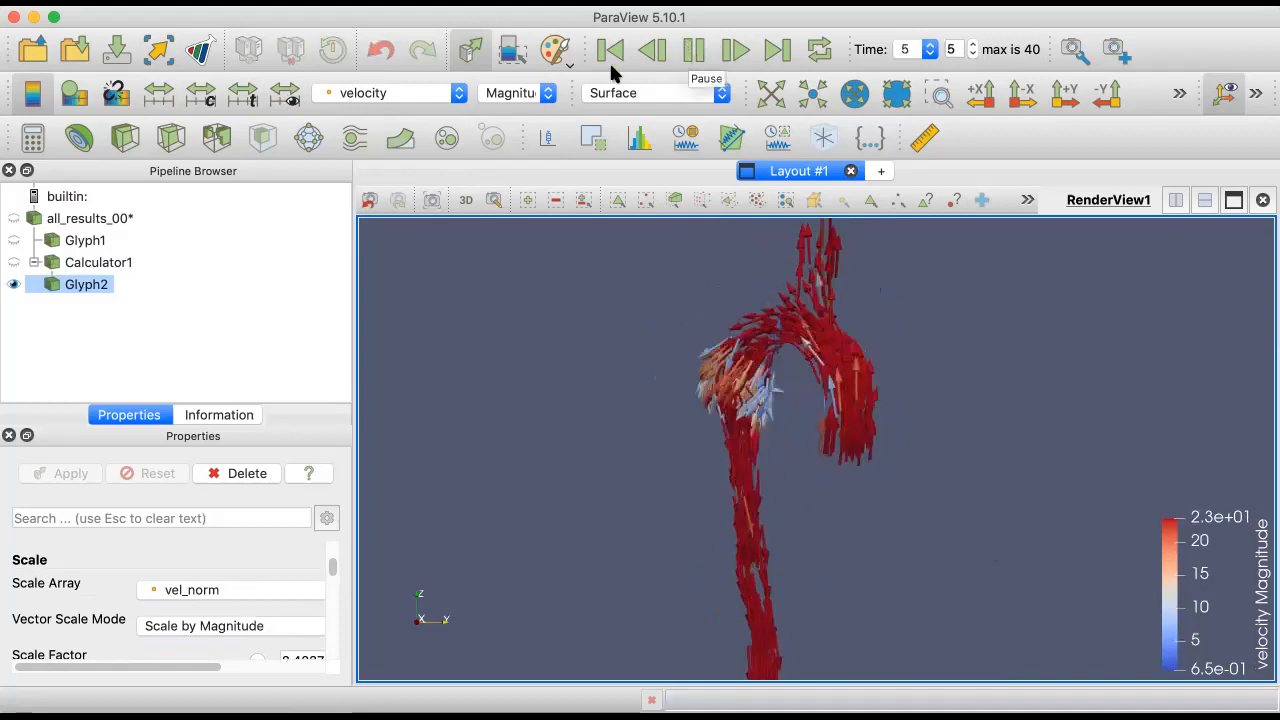
pyautogui.click(285, 92)
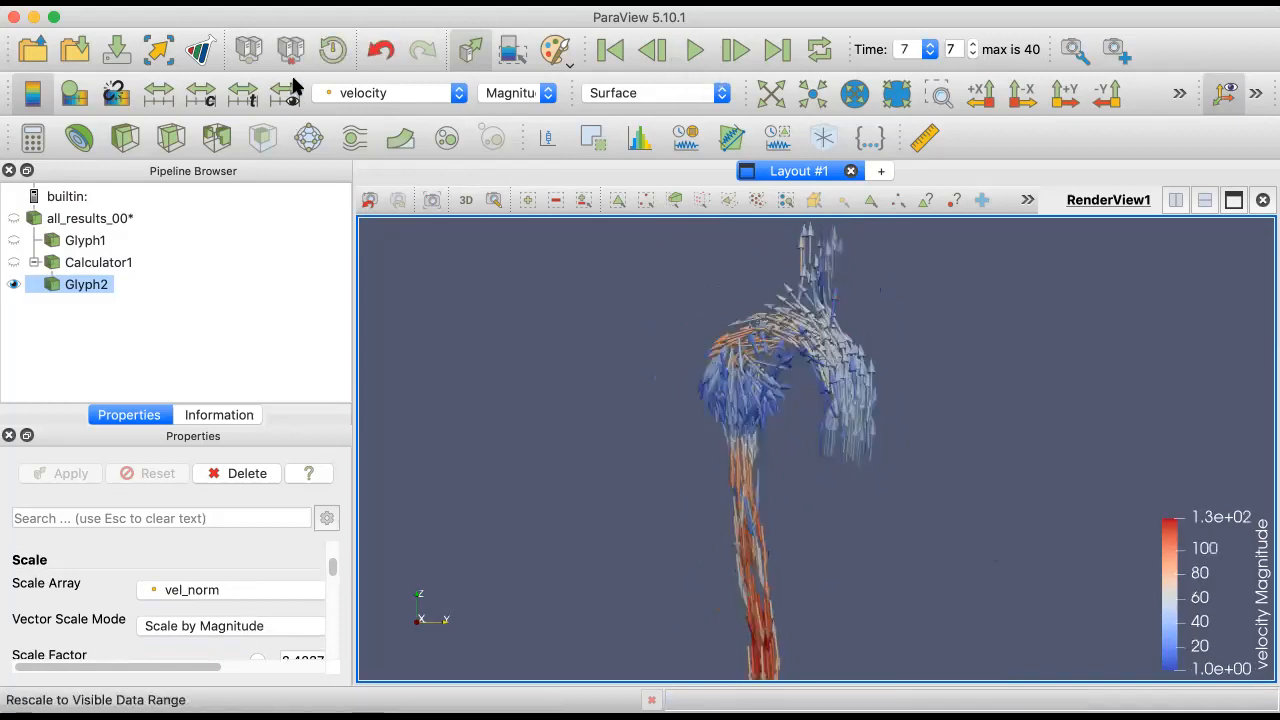
pyautogui.moveTo(711, 424); pyautogui.dragTo(737, 373)
pyautogui.moveTo(1200, 620); pyautogui.dragTo(1160, 566)
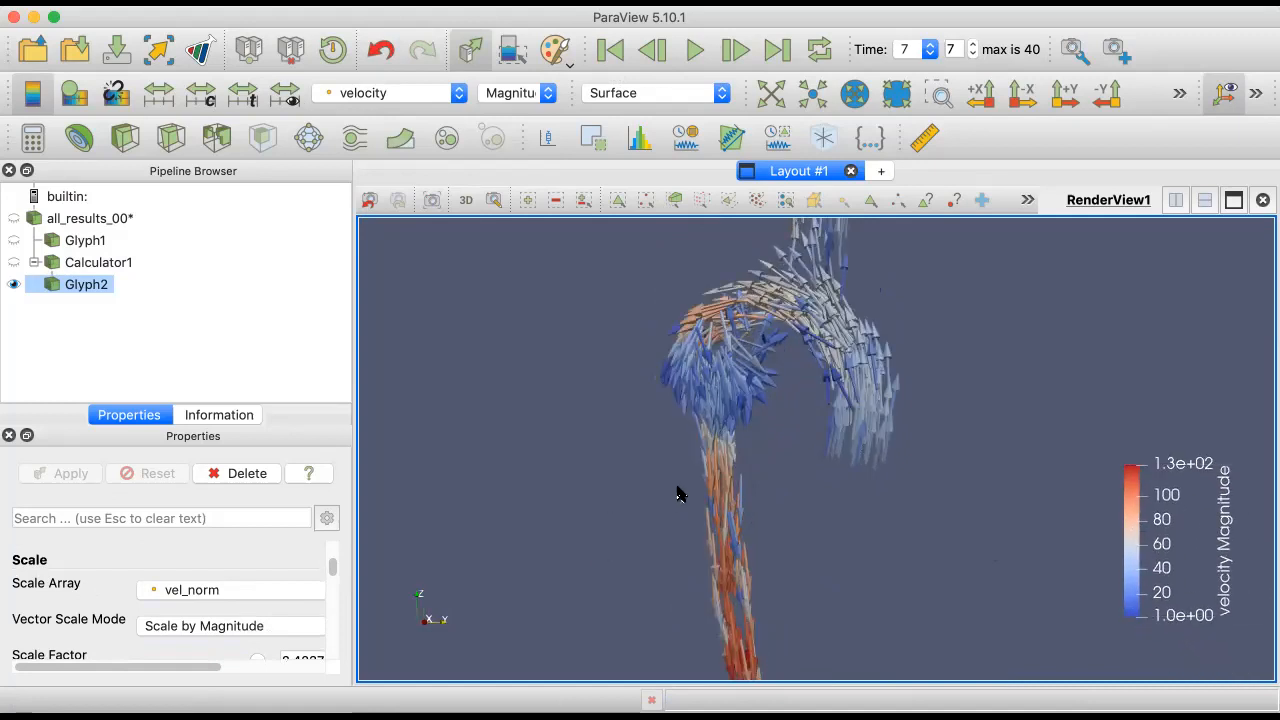
# Step: Play on to time step 21 and return to time step 0, rescaling the velocity colors to the visible data range at each
pyautogui.click(695, 48)
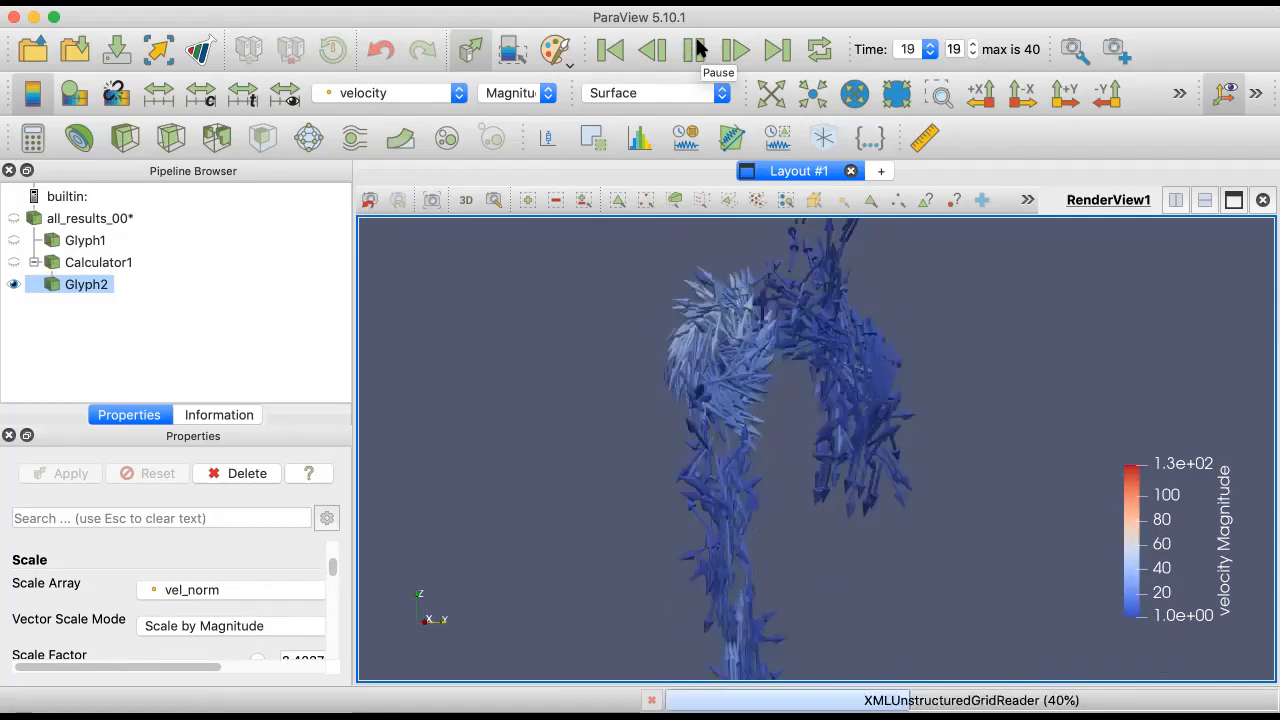
pyautogui.click(695, 48)
pyautogui.click(276, 94)
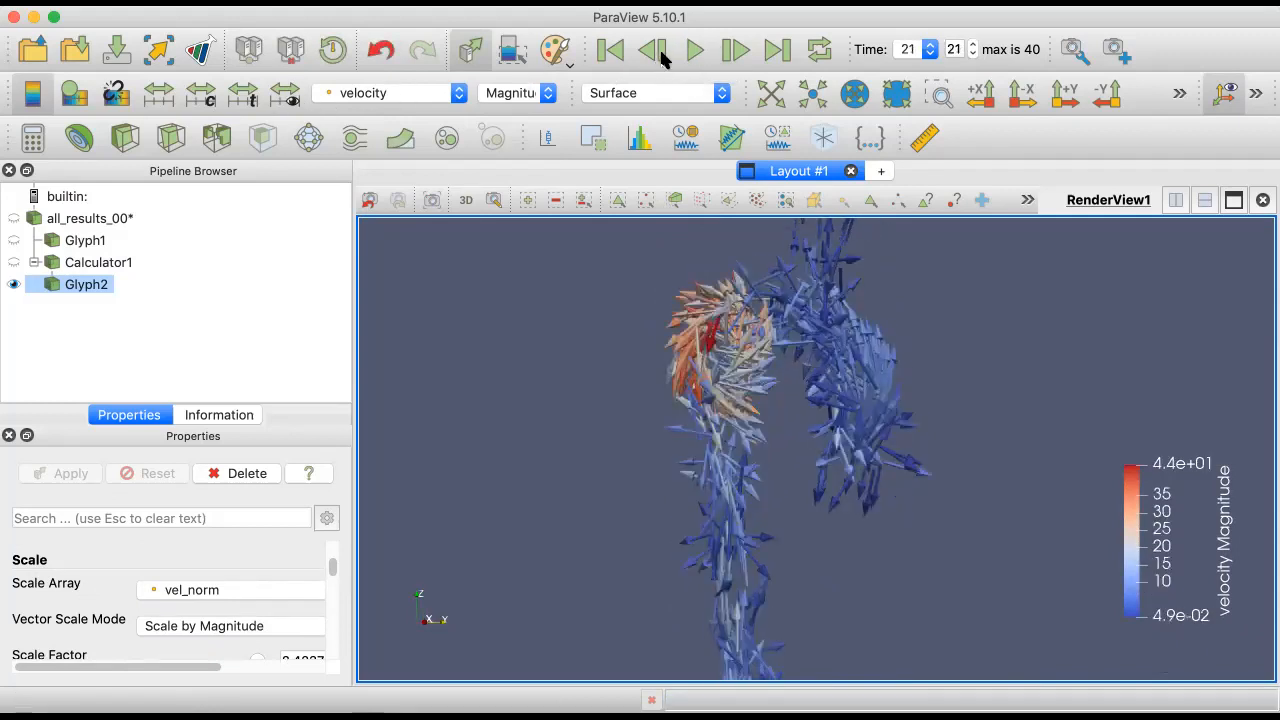
pyautogui.click(604, 49)
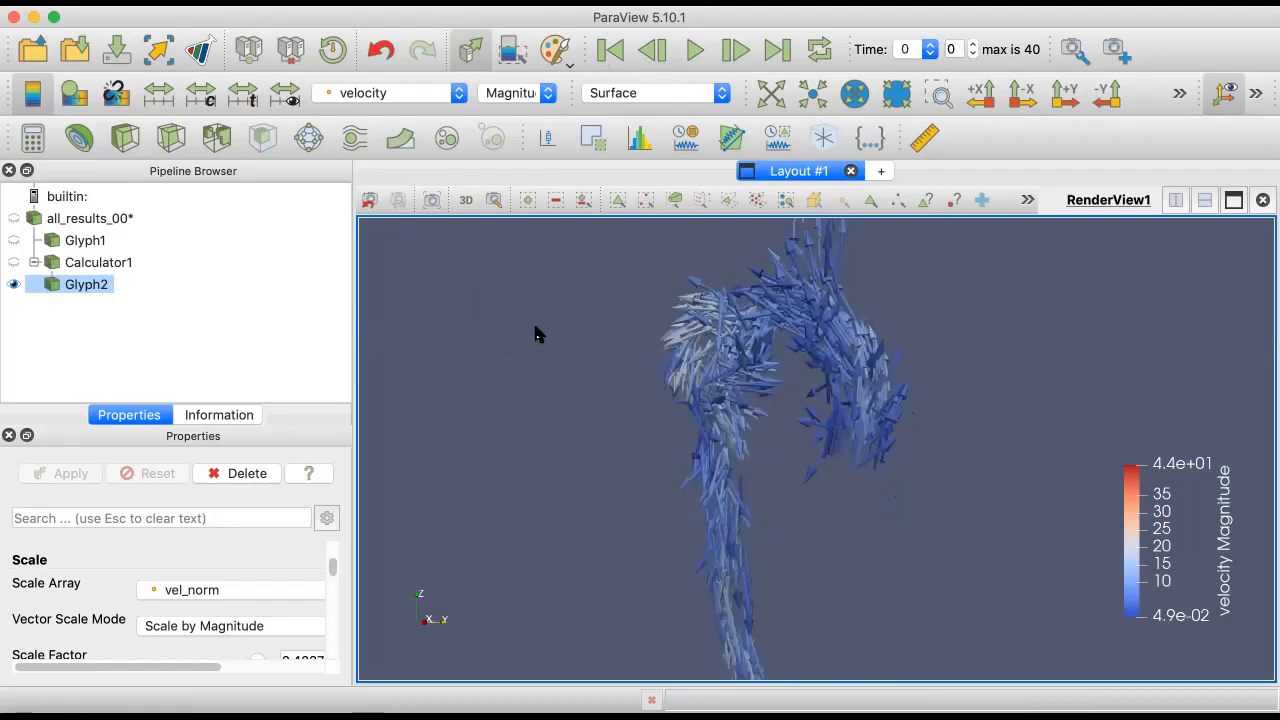
pyautogui.click(287, 95)
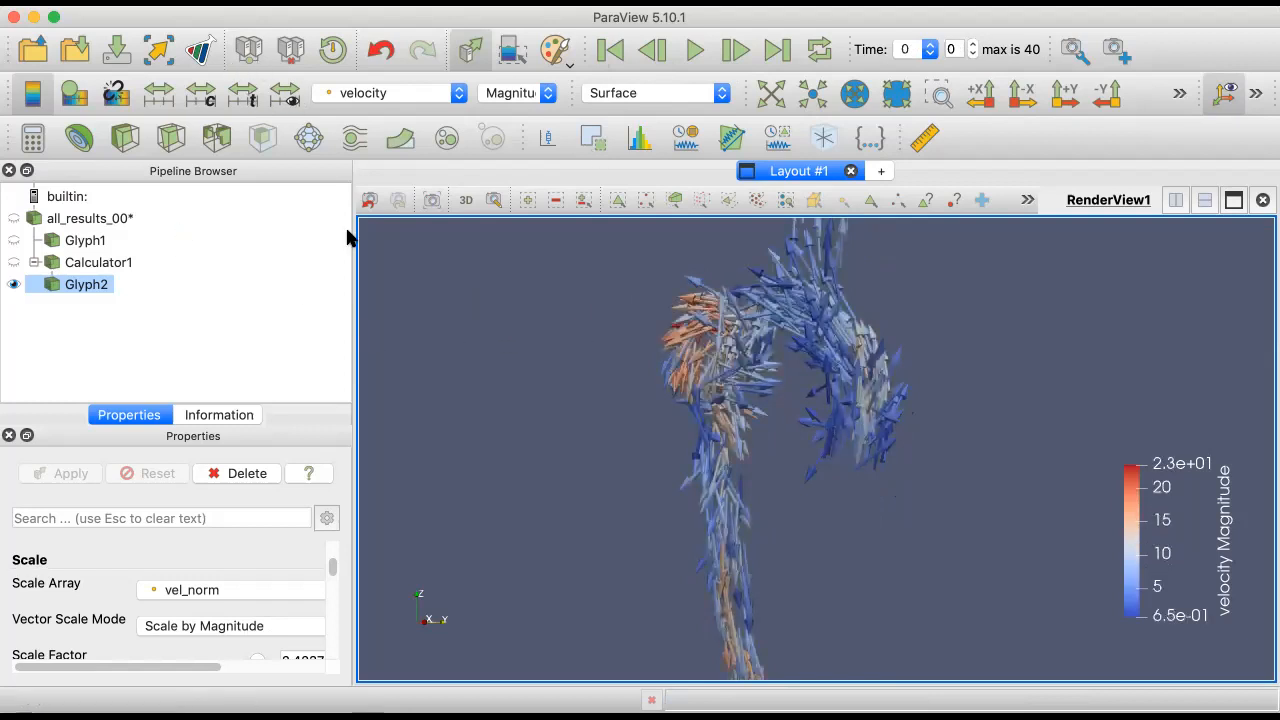
# Step: Show the all_results_00* model in solid color and set its opacity to 0.33
pyautogui.click(13, 218)
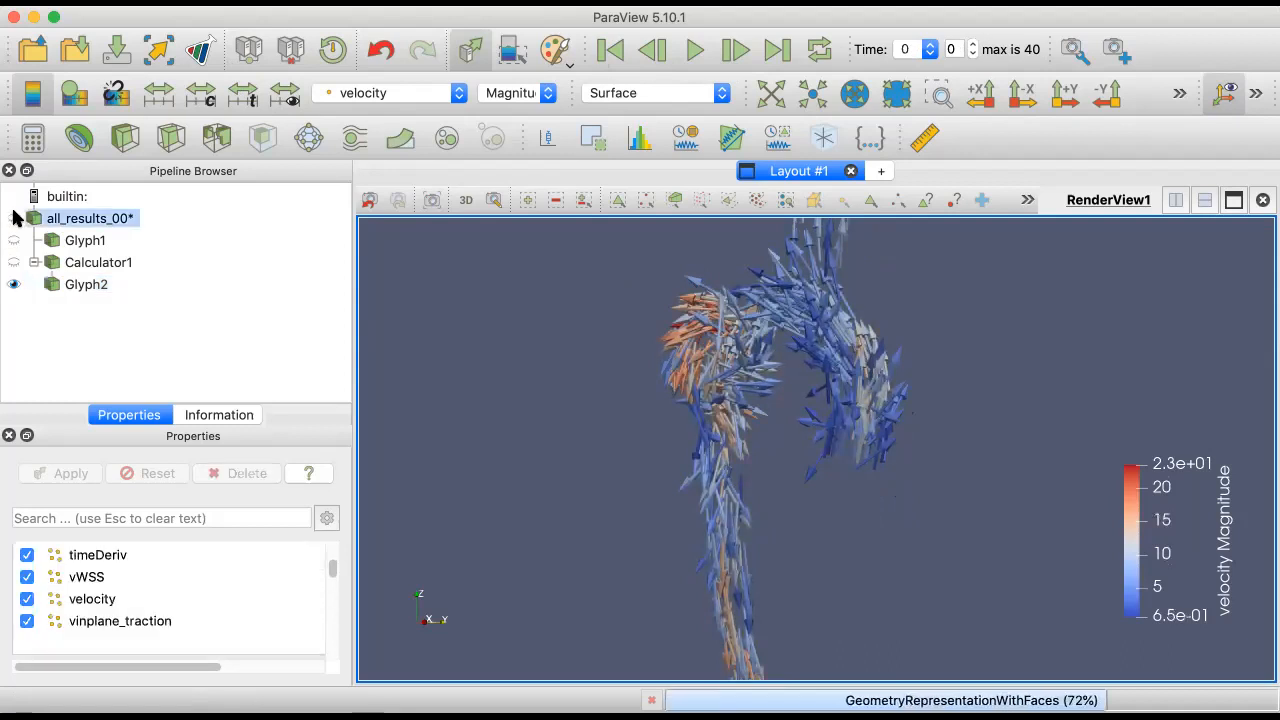
pyautogui.click(405, 93)
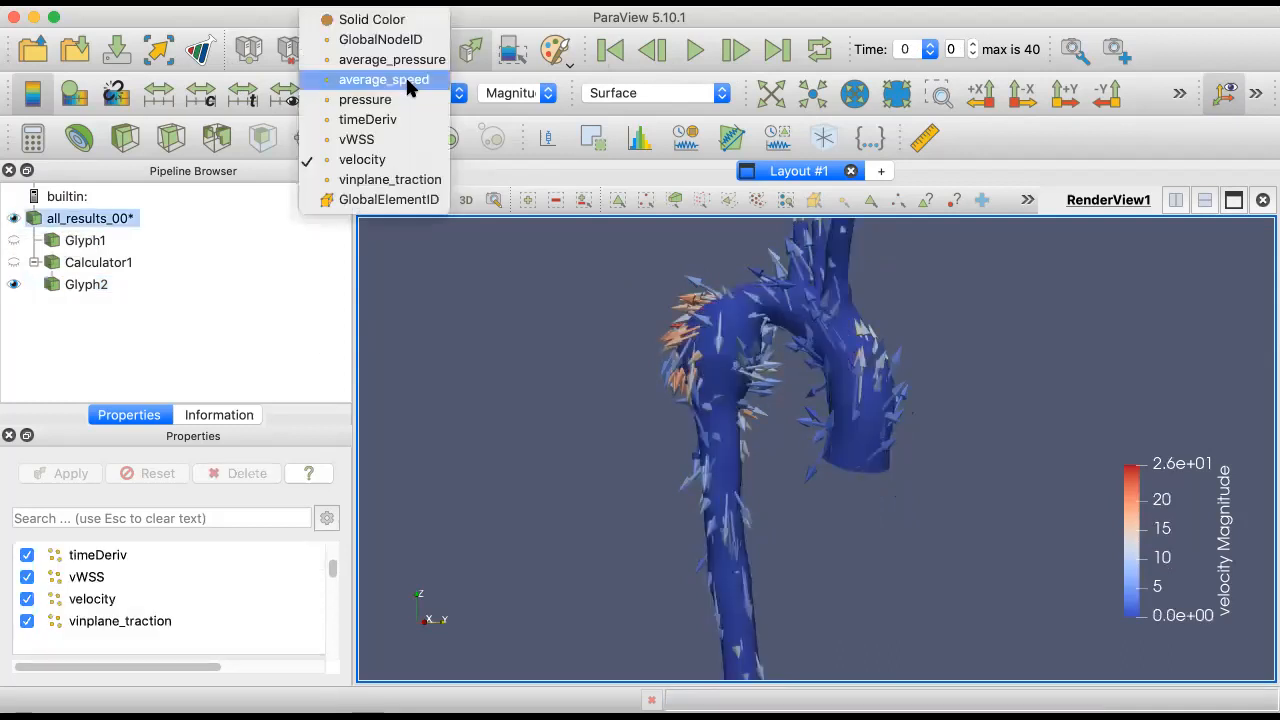
pyautogui.click(371, 19)
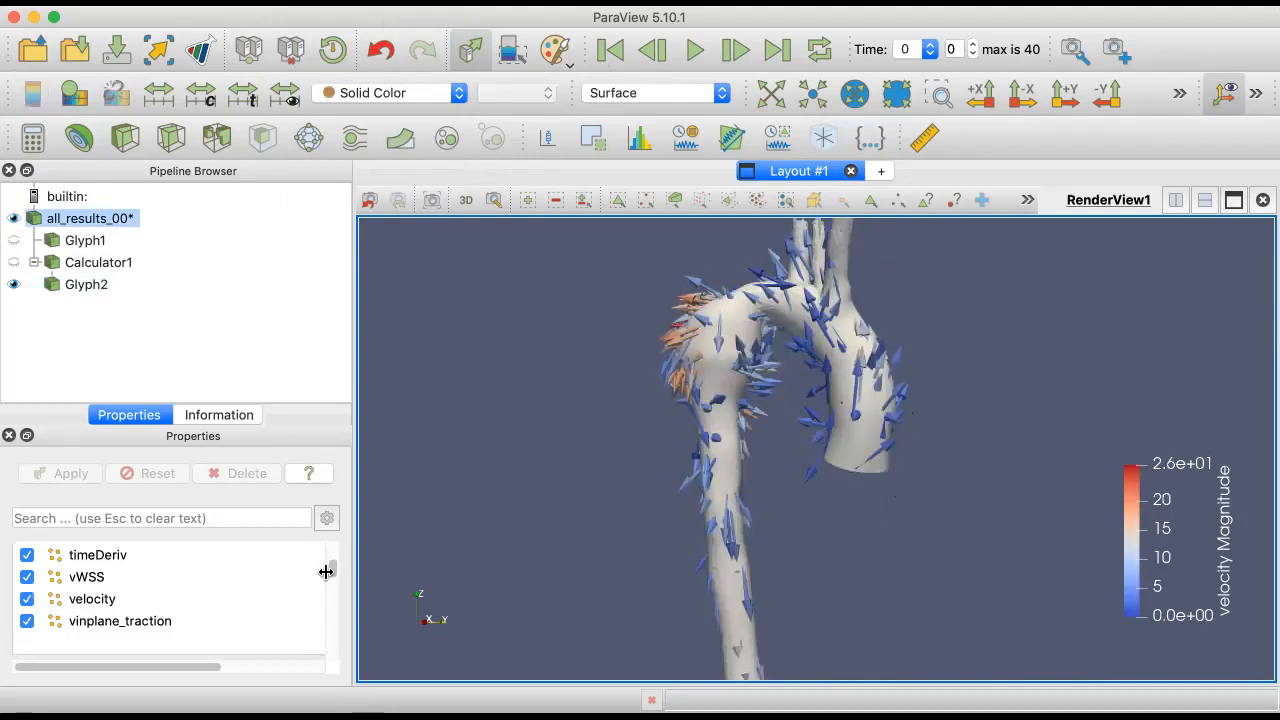
pyautogui.scroll(-10, 333, 575)
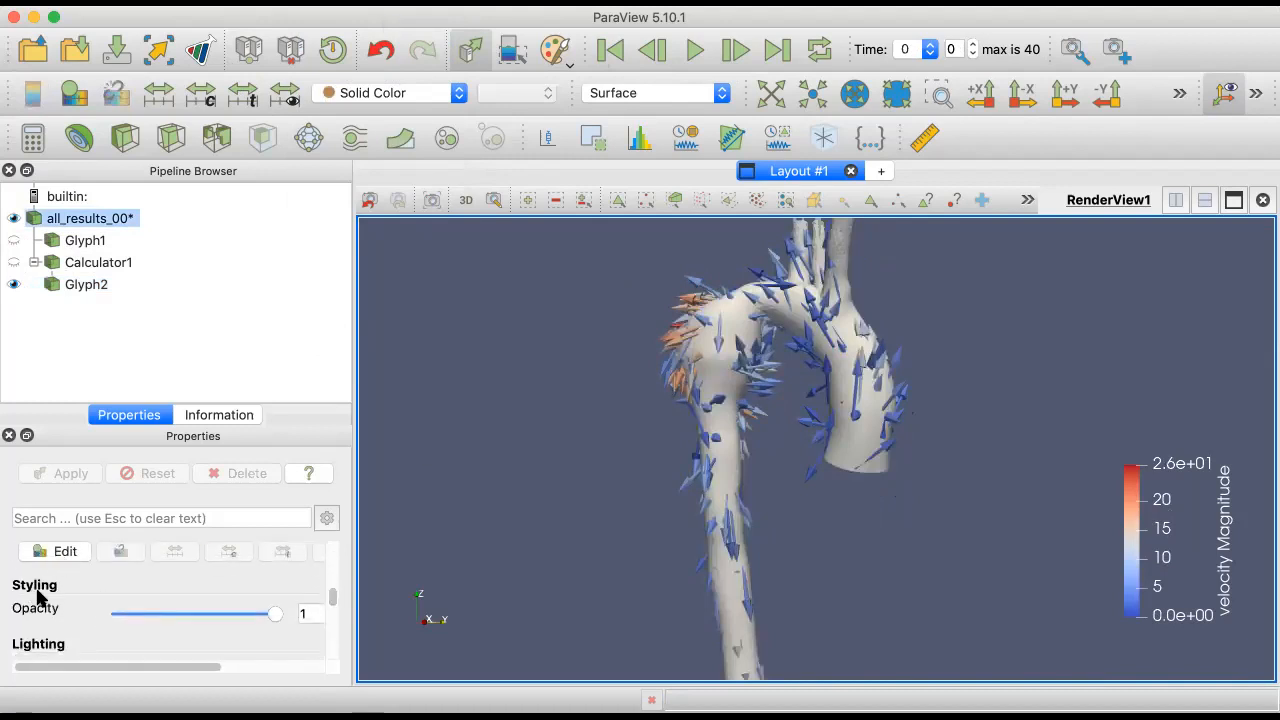
pyautogui.moveTo(270, 617); pyautogui.dragTo(245, 614)
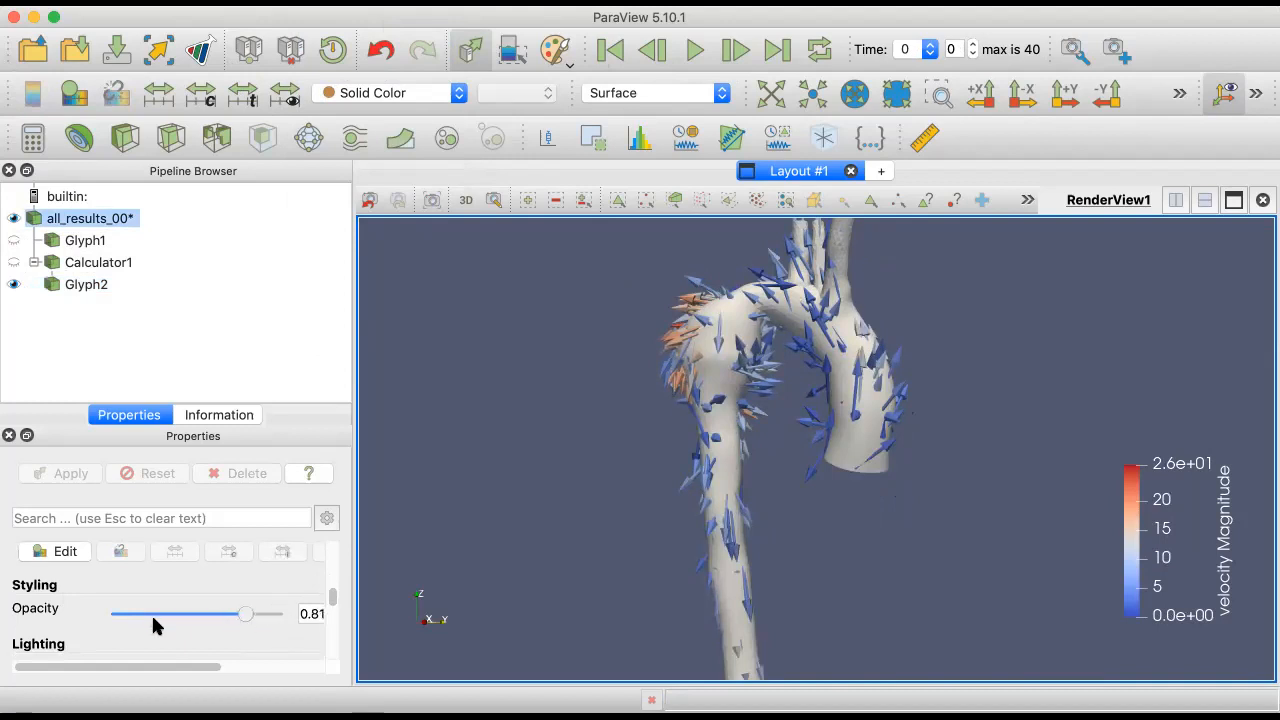
pyautogui.click(169, 614)
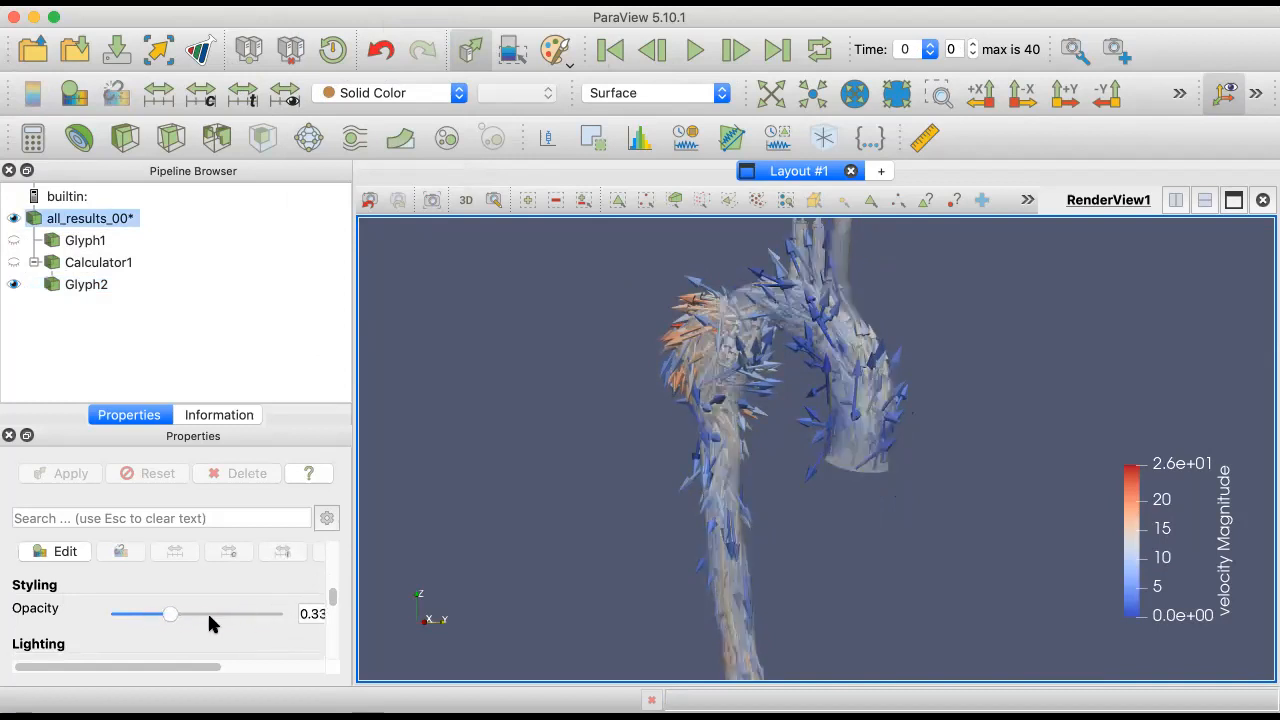
# Step: Lower the opacity of the all_results_00* vessel wall to 0.19
pyautogui.moveTo(147, 614); pyautogui.dragTo(145, 614)
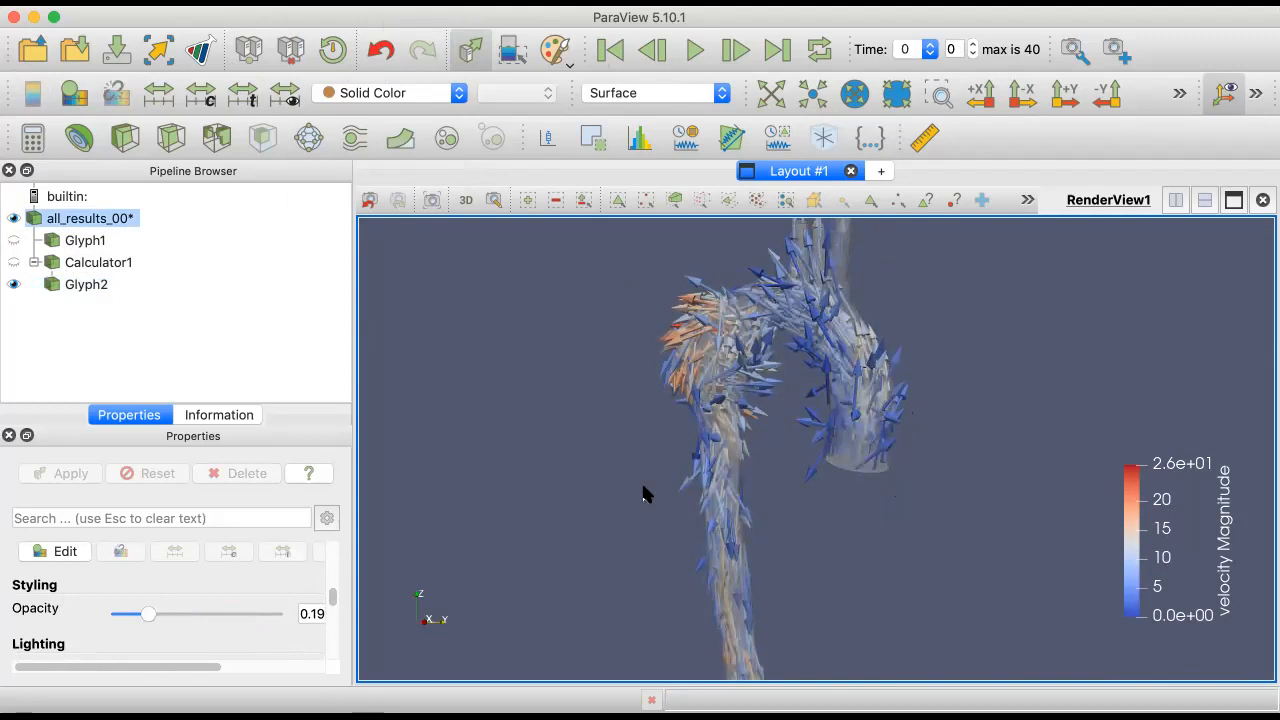
pyautogui.moveTo(700, 505); pyautogui.dragTo(609, 530)
pyautogui.moveTo(697, 519); pyautogui.dragTo(409, 528)
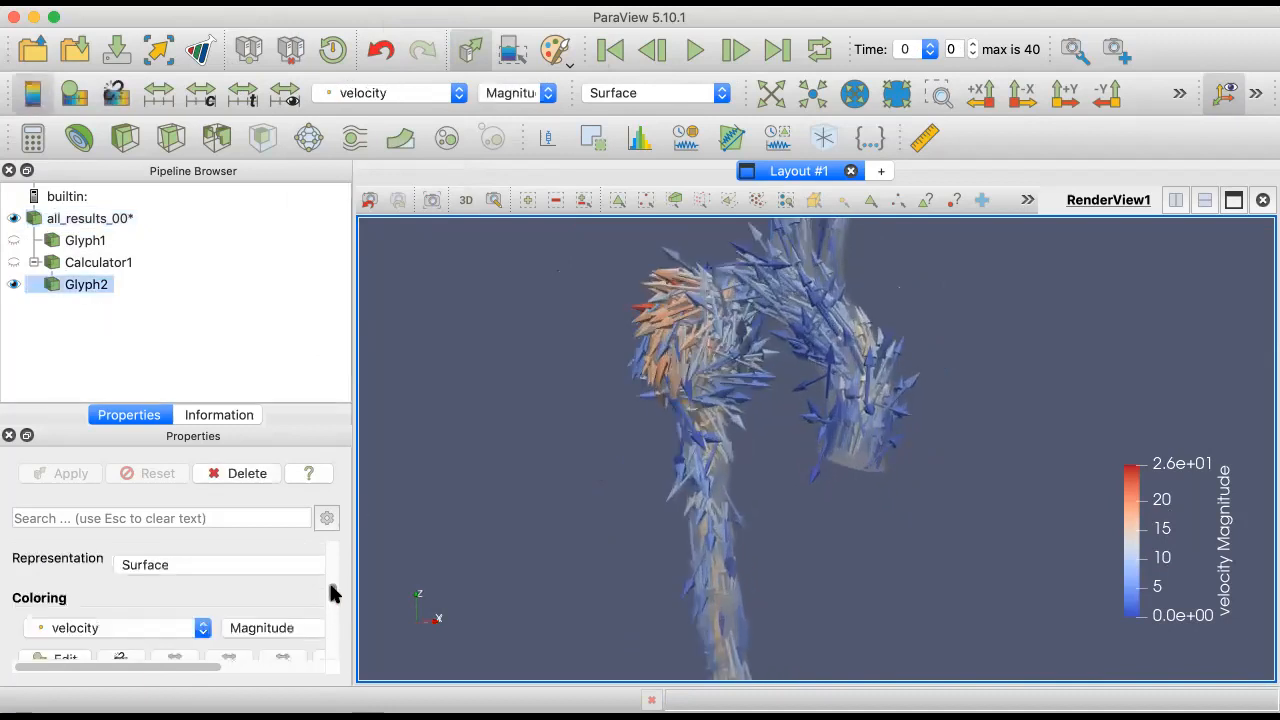
# Step: Reduce the scale factor of the Glyph2 arrows to about 1.35728
pyautogui.scroll(-5, 333, 592)
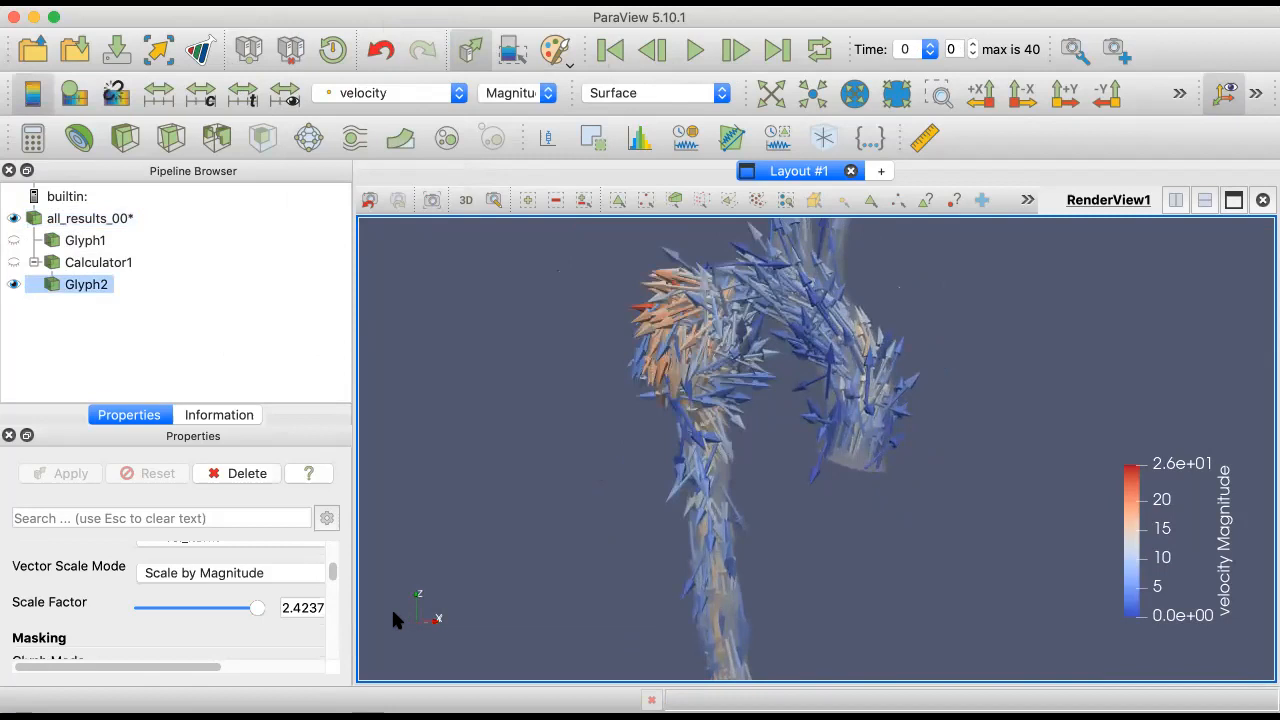
pyautogui.moveTo(253, 611); pyautogui.dragTo(205, 611)
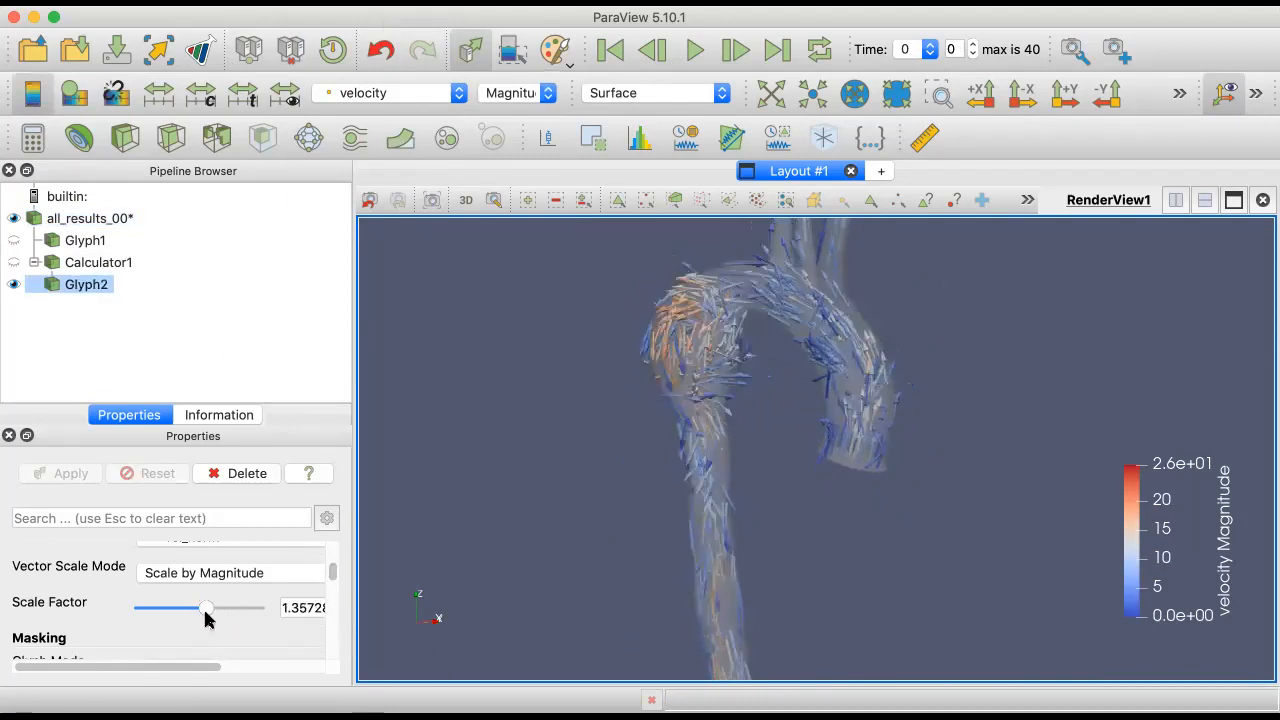
pyautogui.moveTo(767, 432); pyautogui.dragTo(762, 460)
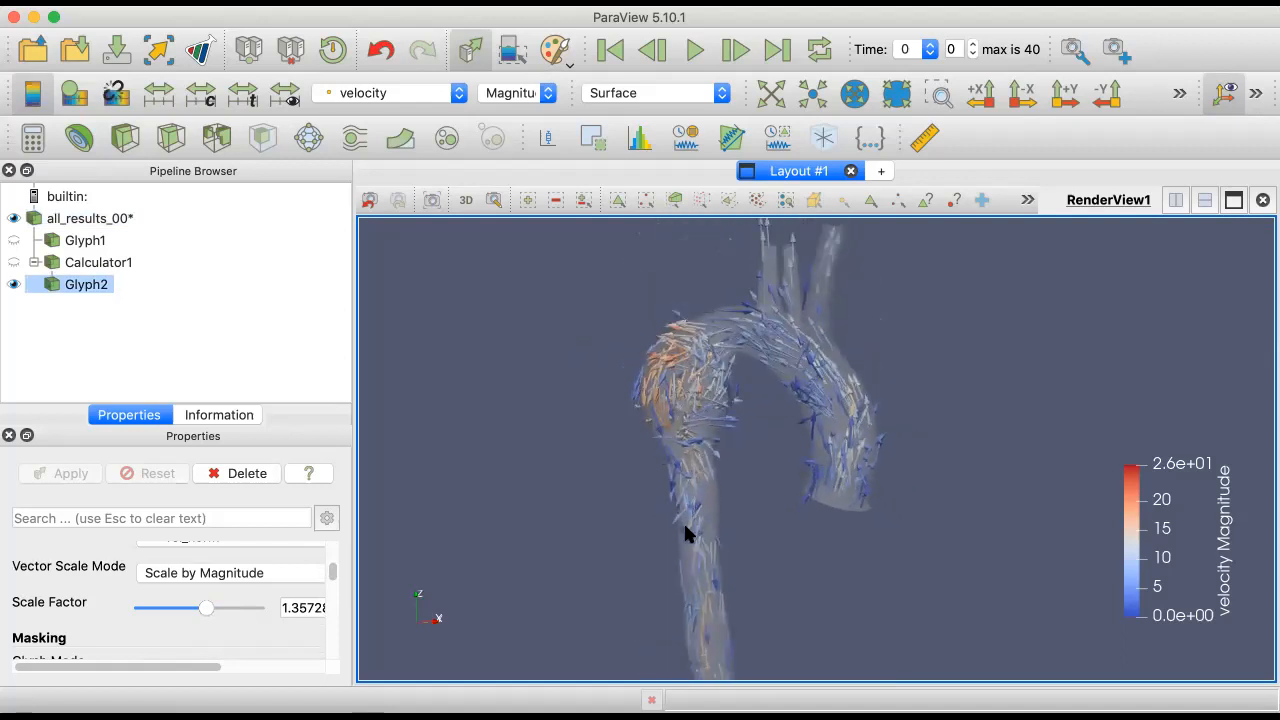
# Step: Play the animation of the velocity arrows to time step 4 and pause it there
pyautogui.moveTo(877, 477); pyautogui.dragTo(680, 460)
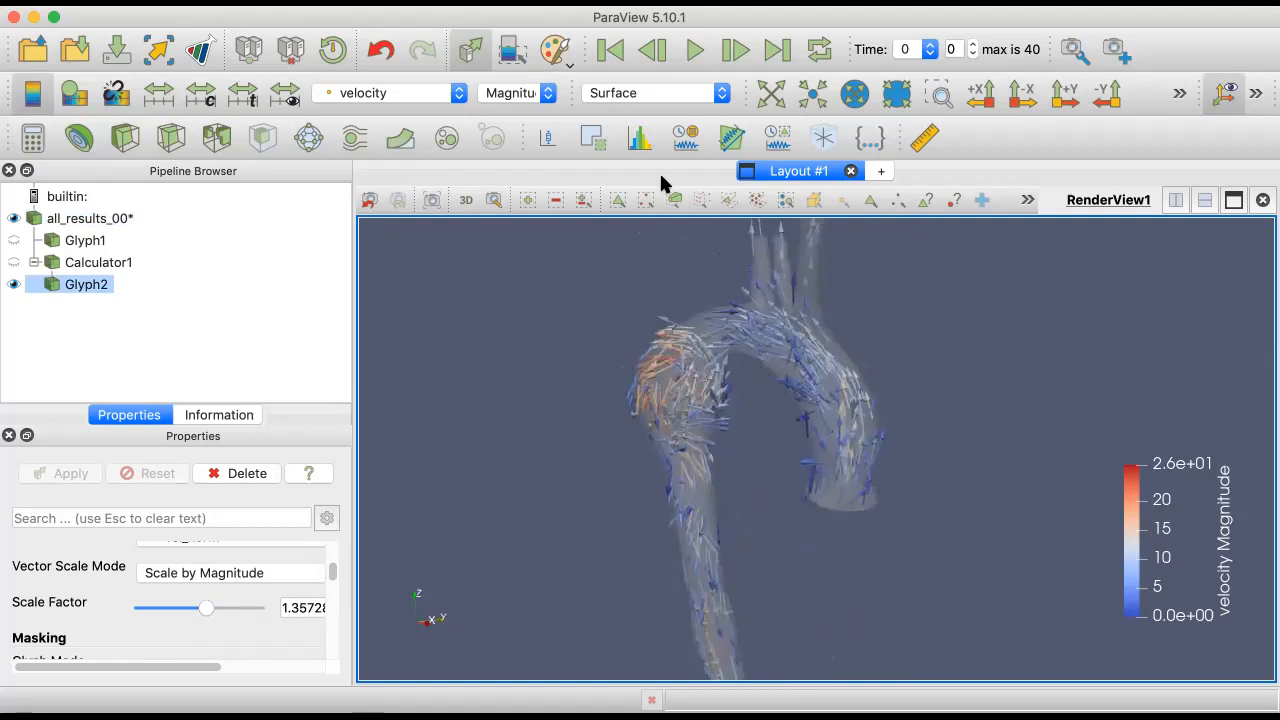
pyautogui.click(694, 49)
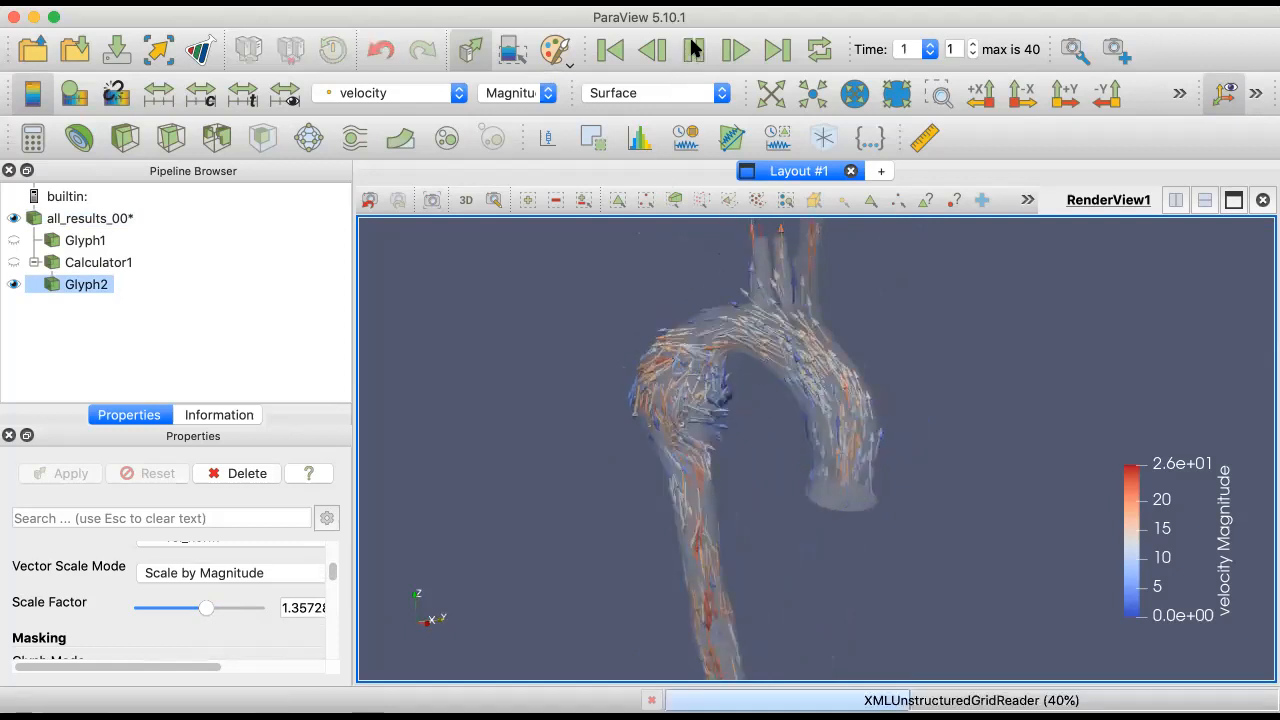
pyautogui.click(694, 49)
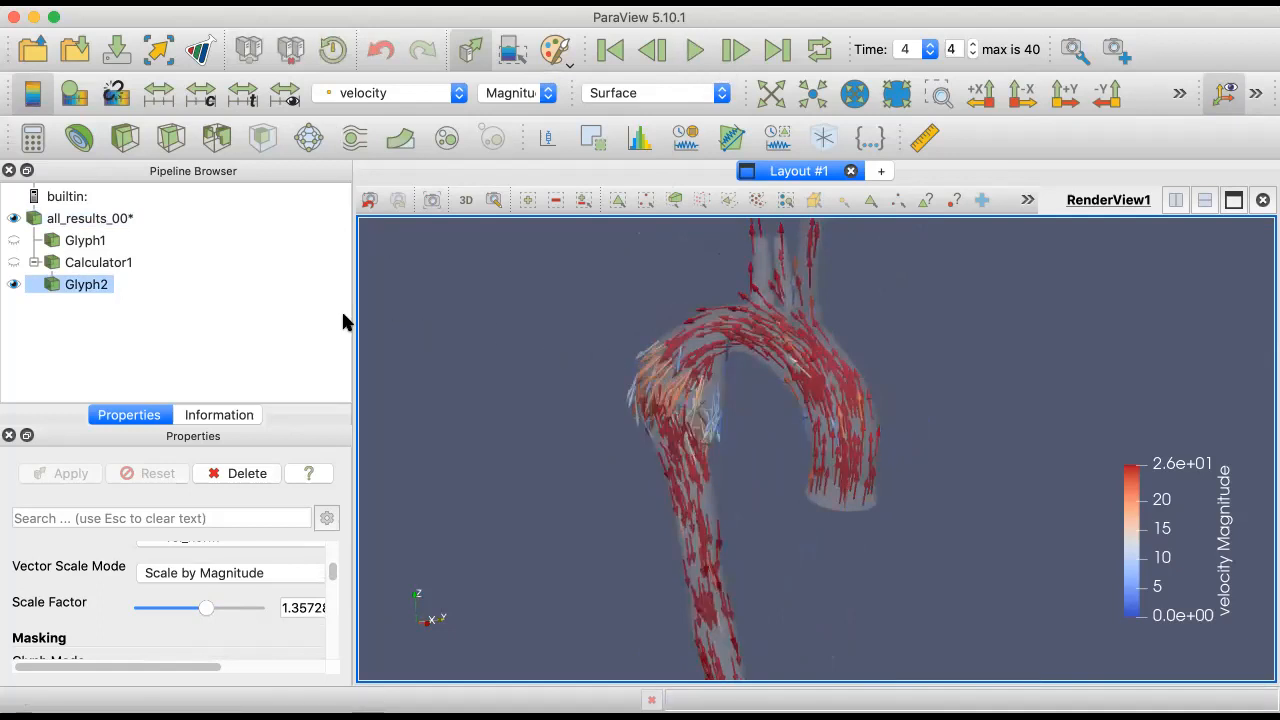
# Step: Hide Glyph2 and apply a Stream Tracer filter to the all_results_00* dataset
pyautogui.click(13, 284)
pyautogui.moveTo(349, 291); pyautogui.dragTo(418, 285)
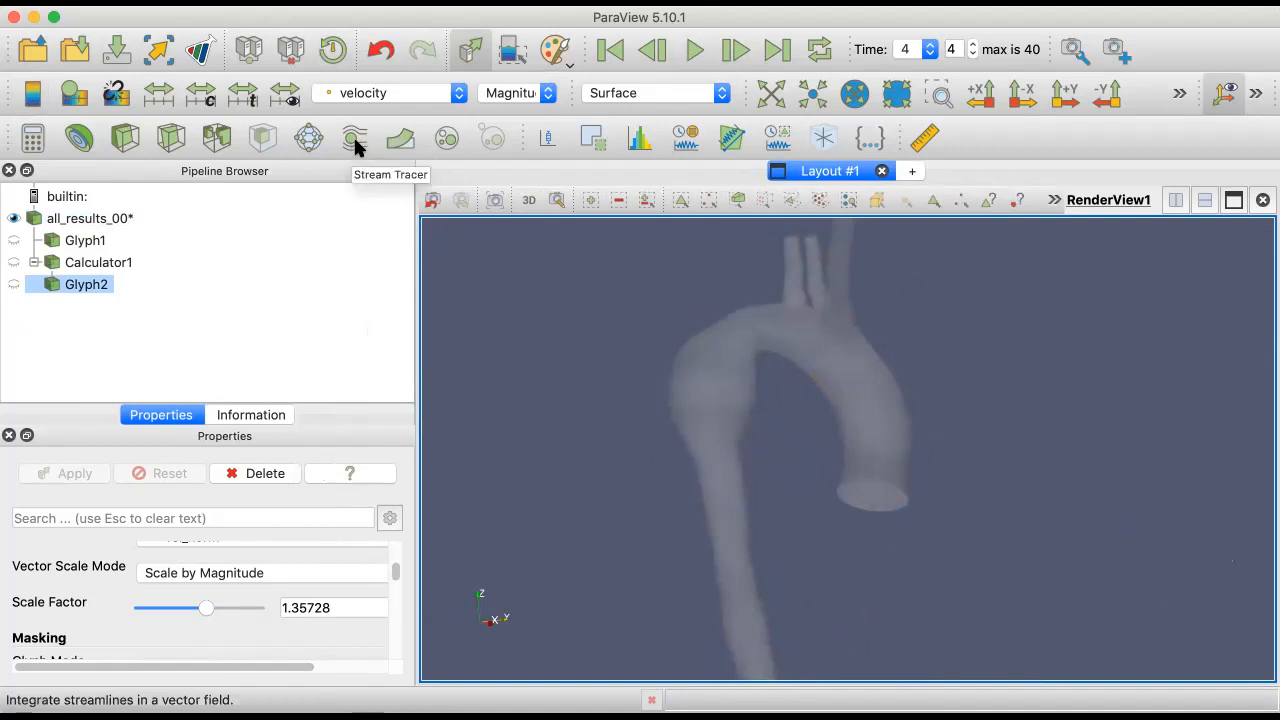
pyautogui.click(64, 218)
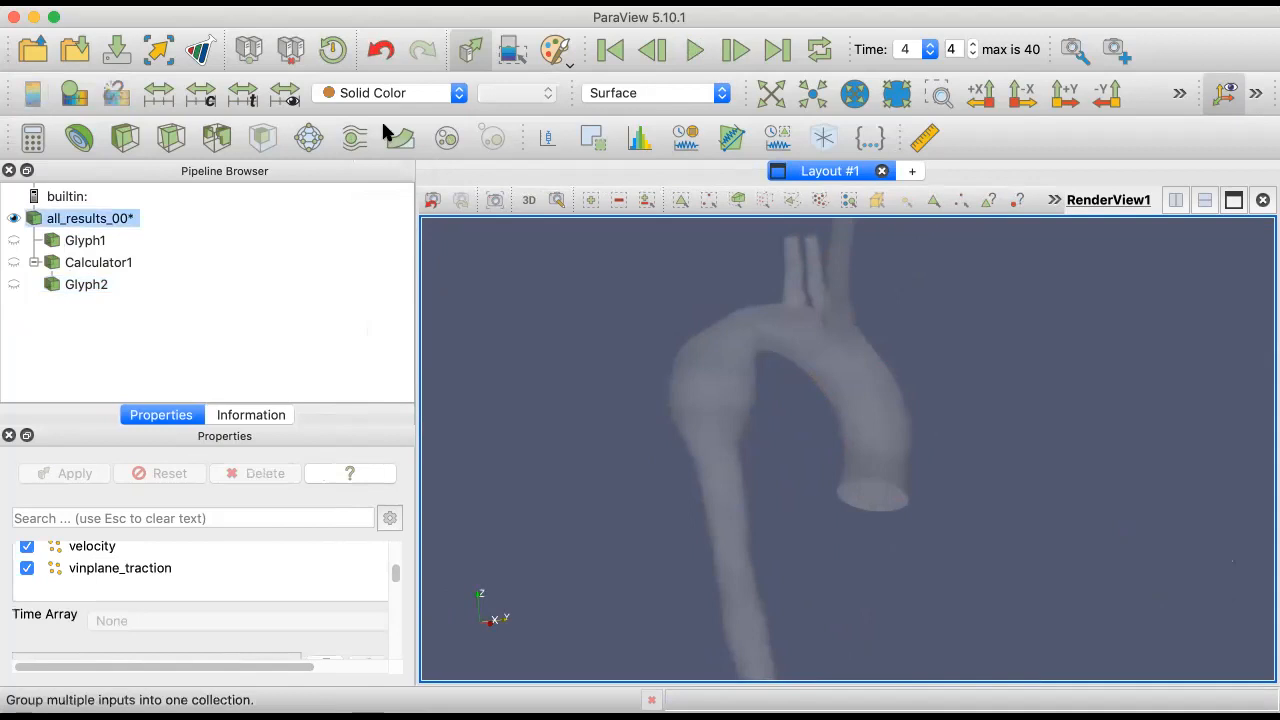
pyautogui.click(353, 137)
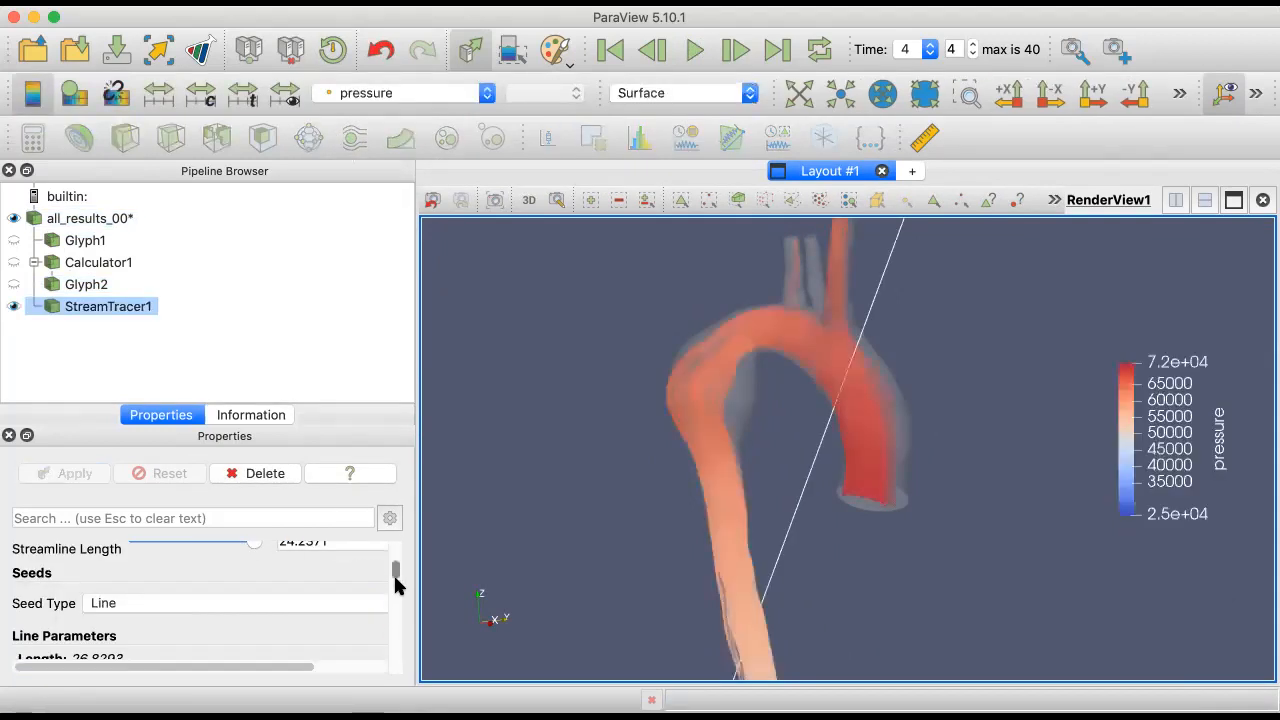
# Step: Change the seed type of StreamTracer1 to Point Cloud
pyautogui.scroll(3, 396, 582)
pyautogui.moveTo(391, 560); pyautogui.dragTo(391, 566)
pyautogui.scroll(-2, 391, 566)
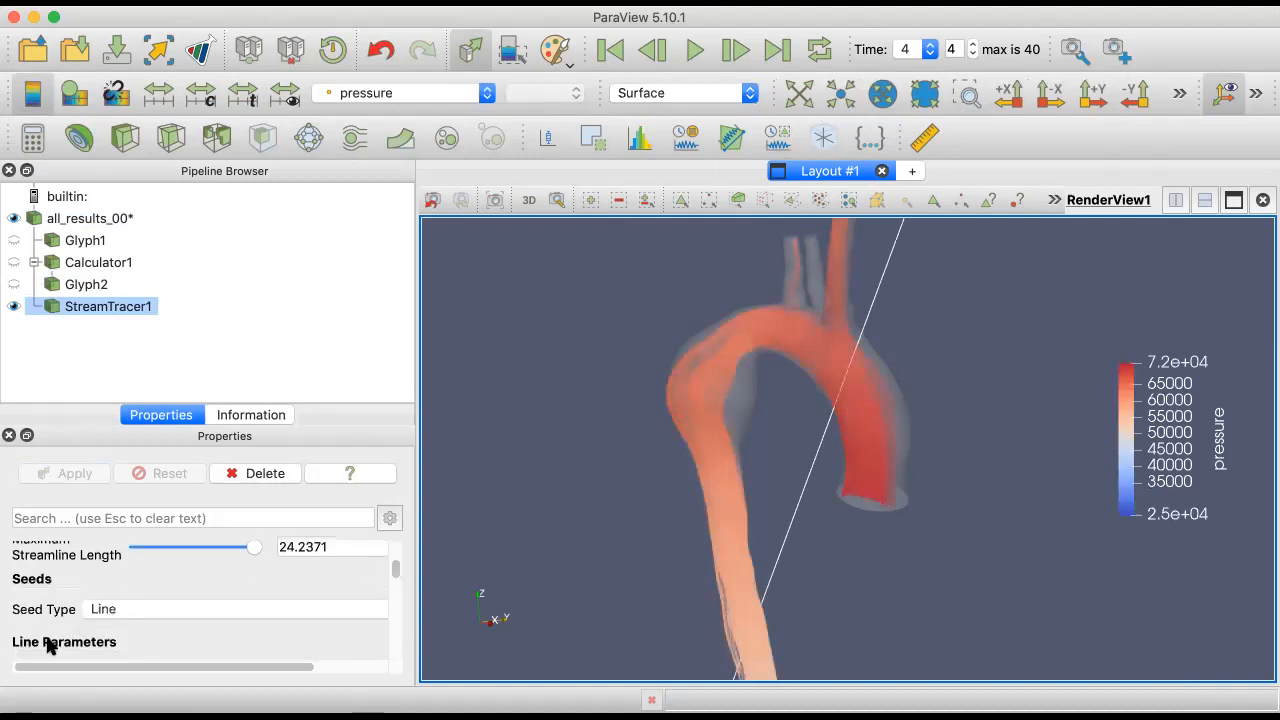
pyautogui.click(103, 609)
pyautogui.click(122, 626)
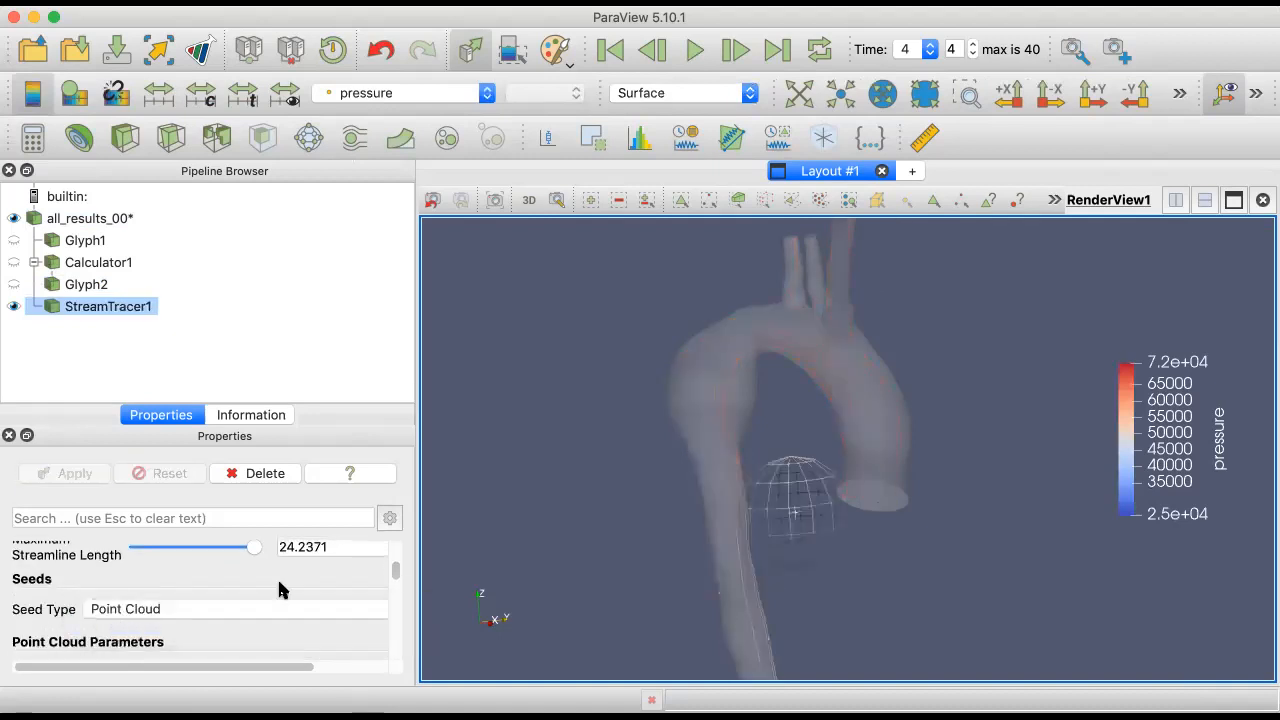
# Step: Move the point cloud seed sphere onto the open end of the ascending aorta and apply the new seed position
pyautogui.moveTo(788, 516); pyautogui.dragTo(842, 498)
pyautogui.moveTo(940, 522); pyautogui.dragTo(700, 510)
pyautogui.moveTo(812, 510); pyautogui.dragTo(842, 492)
pyautogui.moveTo(985, 512); pyautogui.dragTo(781, 490)
pyautogui.moveTo(895, 509); pyautogui.dragTo(782, 566, button='right')
pyautogui.moveTo(782, 566)
pyautogui.mouseDown()
pyautogui.moveTo(1034, 574)
pyautogui.moveTo(771, 566)
pyautogui.moveTo(797, 562)
pyautogui.mouseUp()
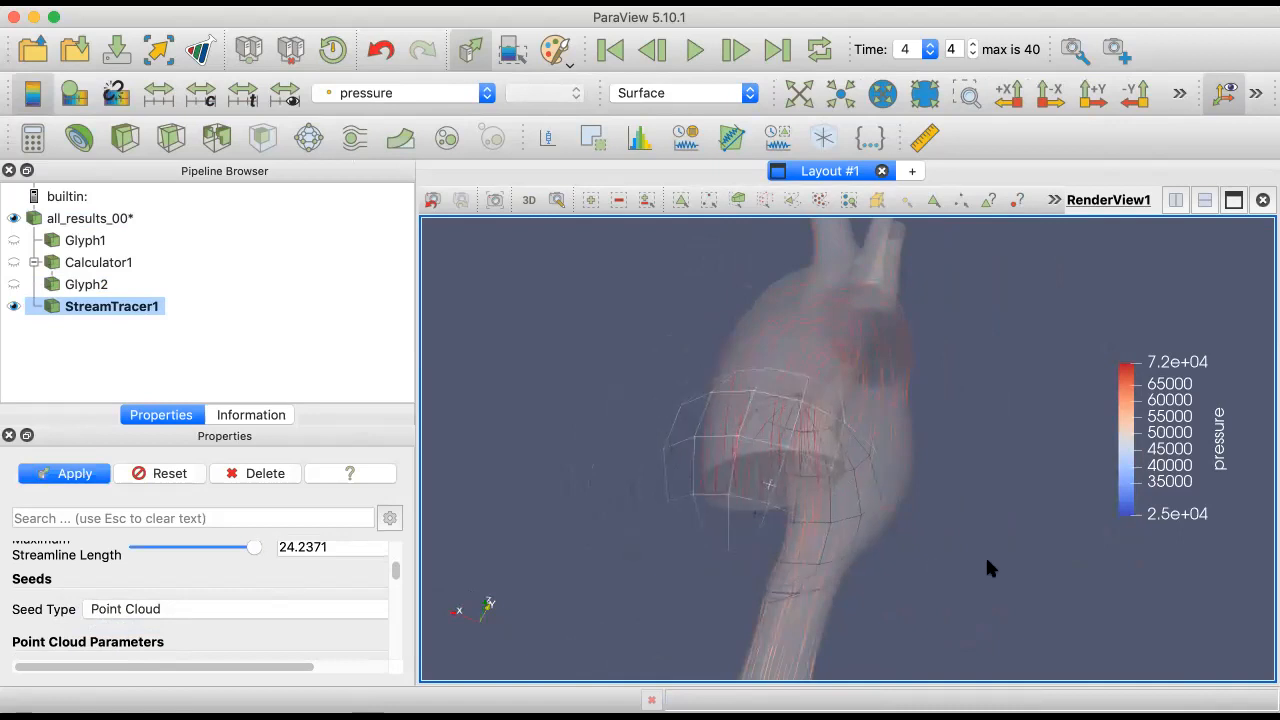
pyautogui.moveTo(965, 567); pyautogui.dragTo(1088, 580)
# Step: Hide the seed sphere of the StreamTracer1 point cloud
pyautogui.moveTo(391, 562)
pyautogui.mouseDown()
pyautogui.moveTo(391, 548)
pyautogui.moveTo(388, 563)
pyautogui.mouseUp()
pyautogui.scroll(-1, 96, 626)
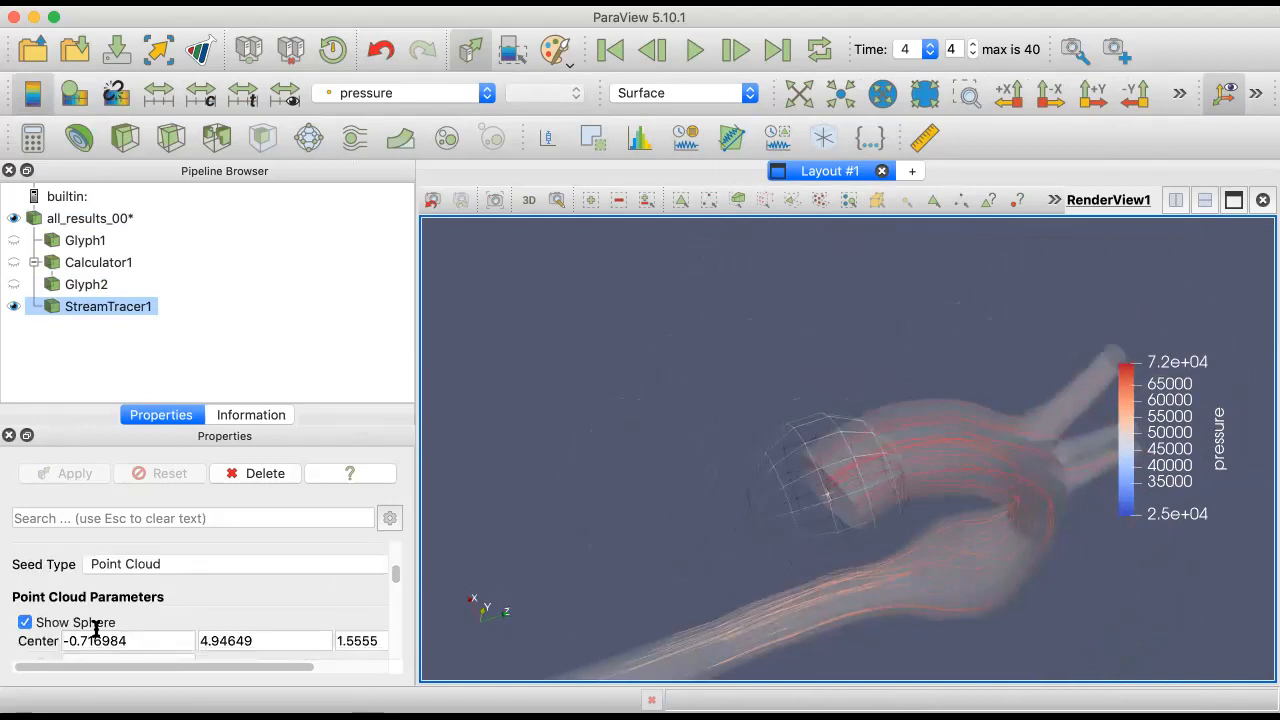
pyautogui.click(24, 623)
pyautogui.moveTo(668, 458); pyautogui.dragTo(358, 583)
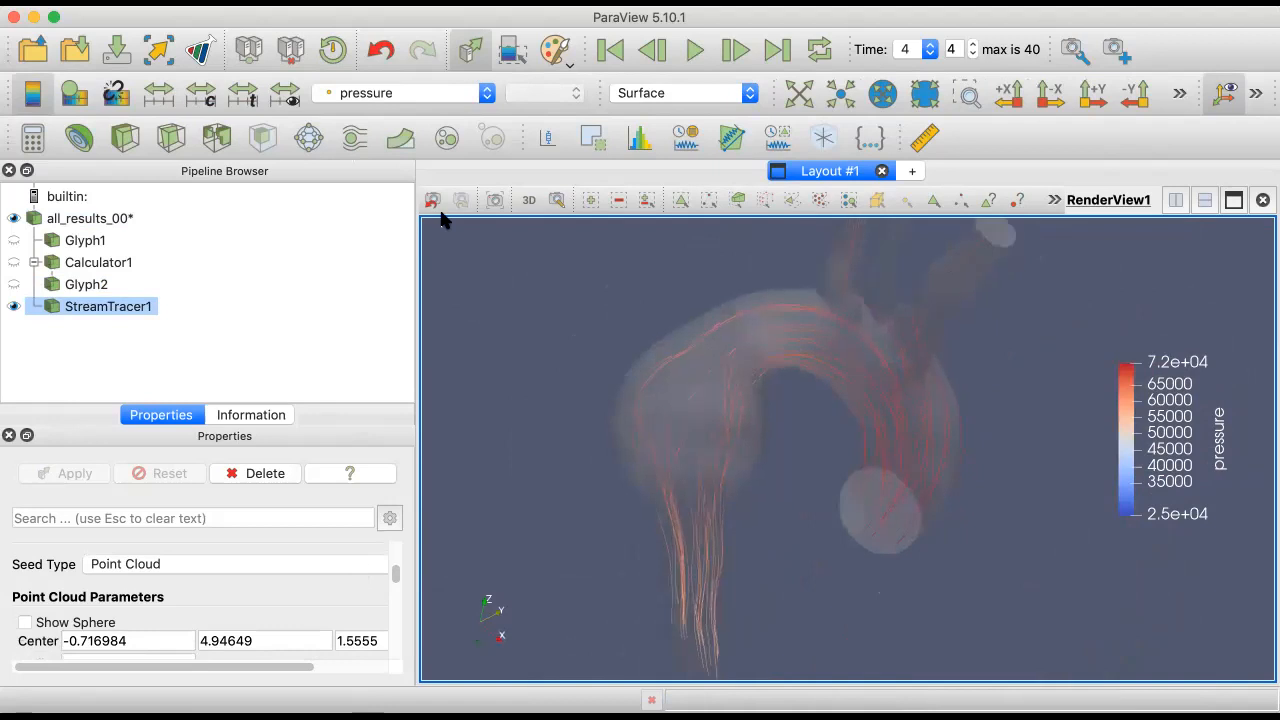
# Step: Color the streamlines by velocity magnitude and move the color legend closer to the vessel
pyautogui.click(391, 93)
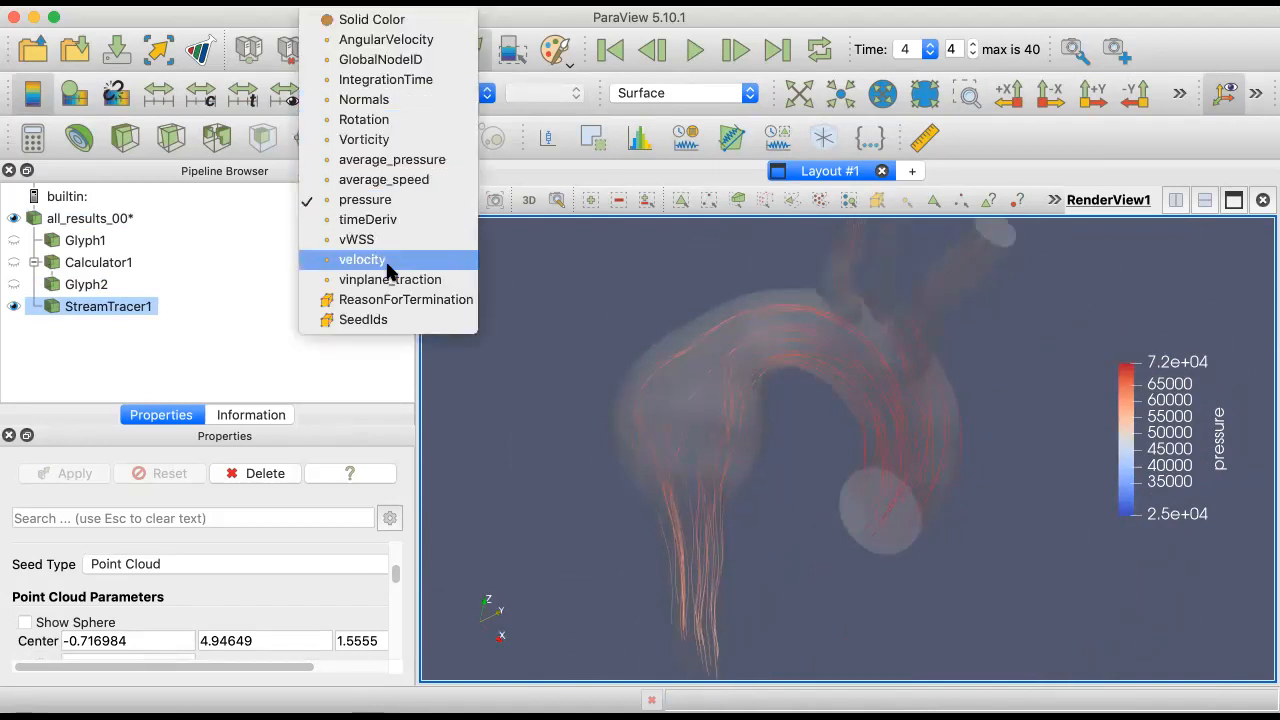
pyautogui.click(423, 265)
pyautogui.moveTo(757, 388); pyautogui.dragTo(1051, 442)
pyautogui.moveTo(1146, 529); pyautogui.dragTo(1057, 375)
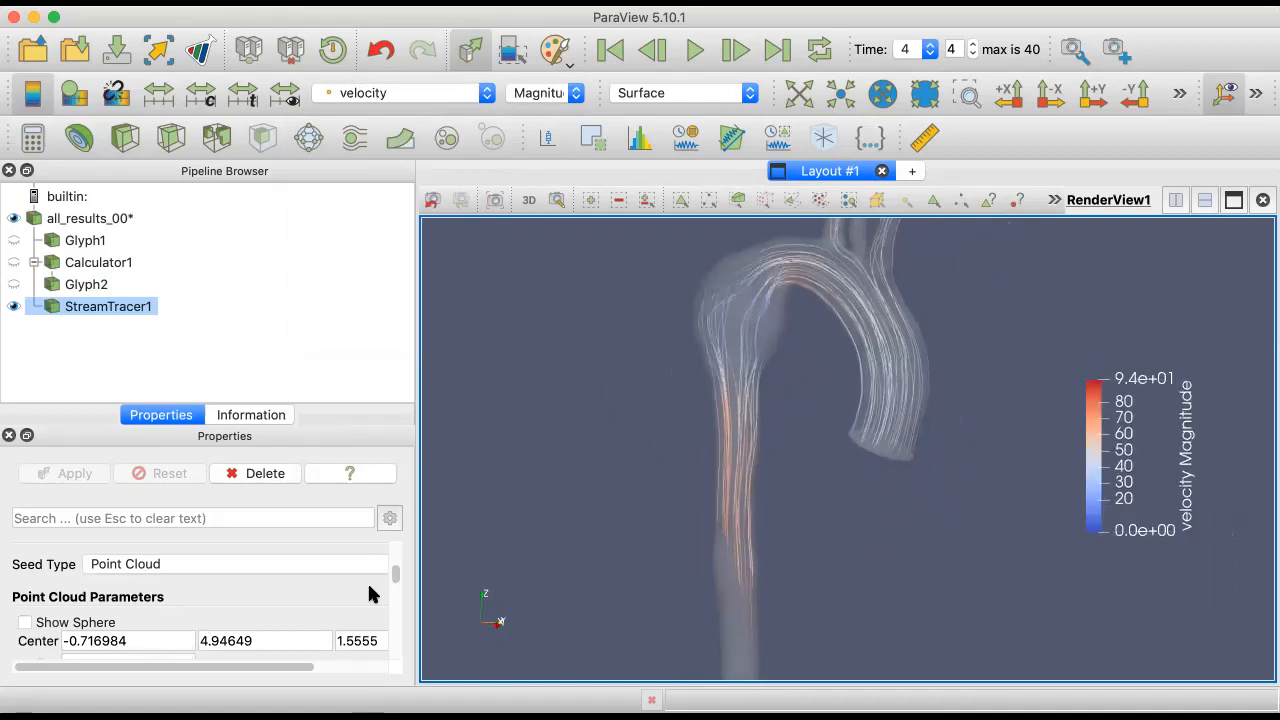
# Step: Set the maximum streamline length of StreamTracer1 to 200, apply it and inspect the streamlines along the full vessel
pyautogui.moveTo(394, 571)
pyautogui.mouseDown()
pyautogui.moveTo(400, 590)
pyautogui.moveTo(400, 565)
pyautogui.mouseUp()
pyautogui.scroll(-3, 397, 590)
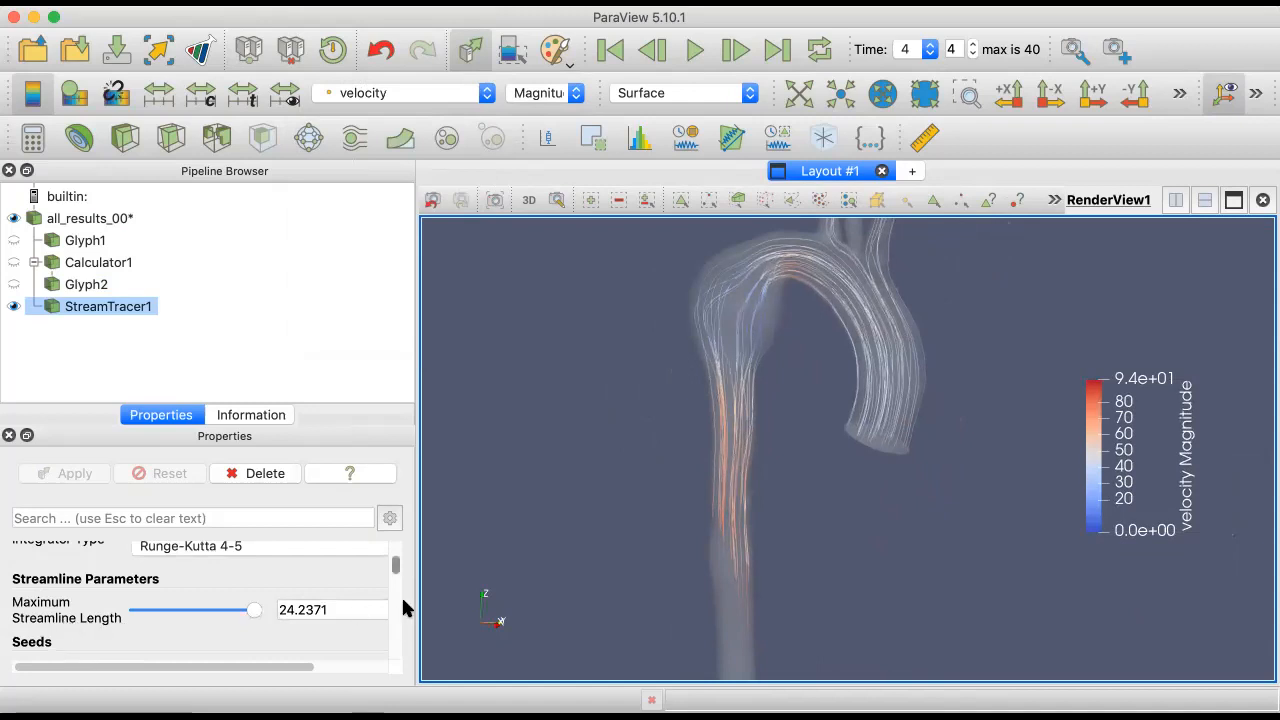
pyautogui.doubleClick(352, 609)
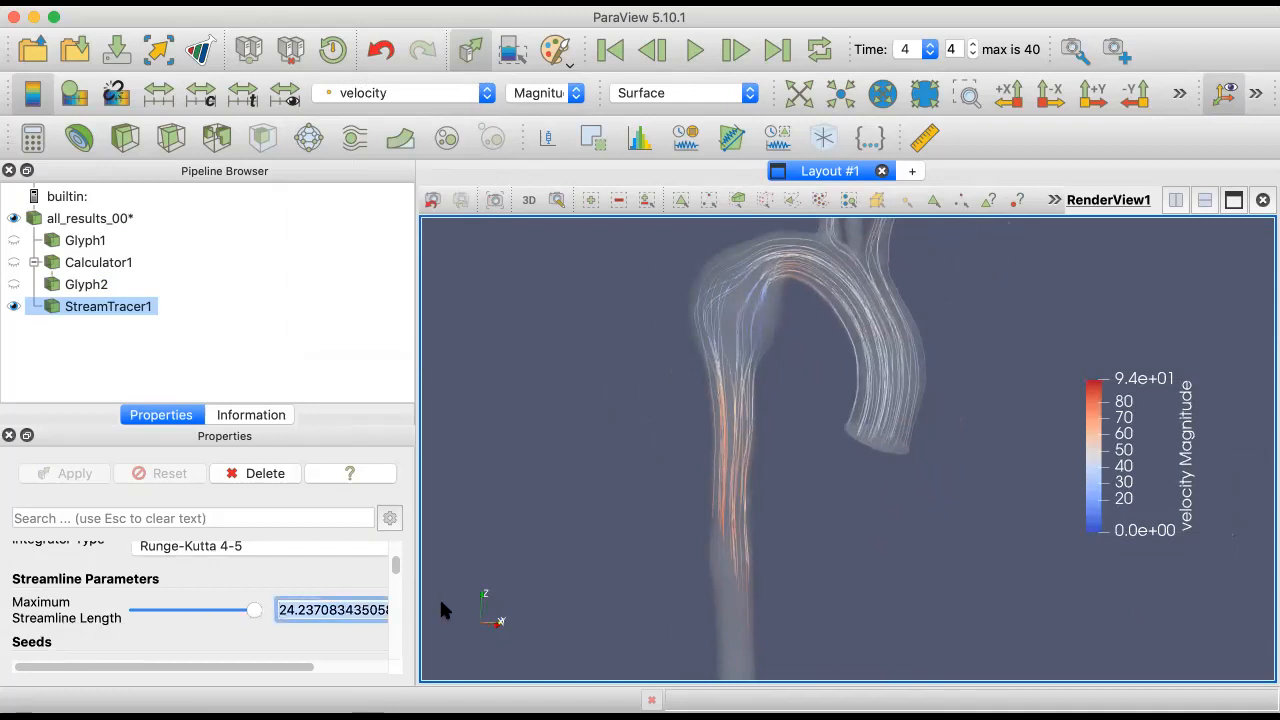
pyautogui.write('200')
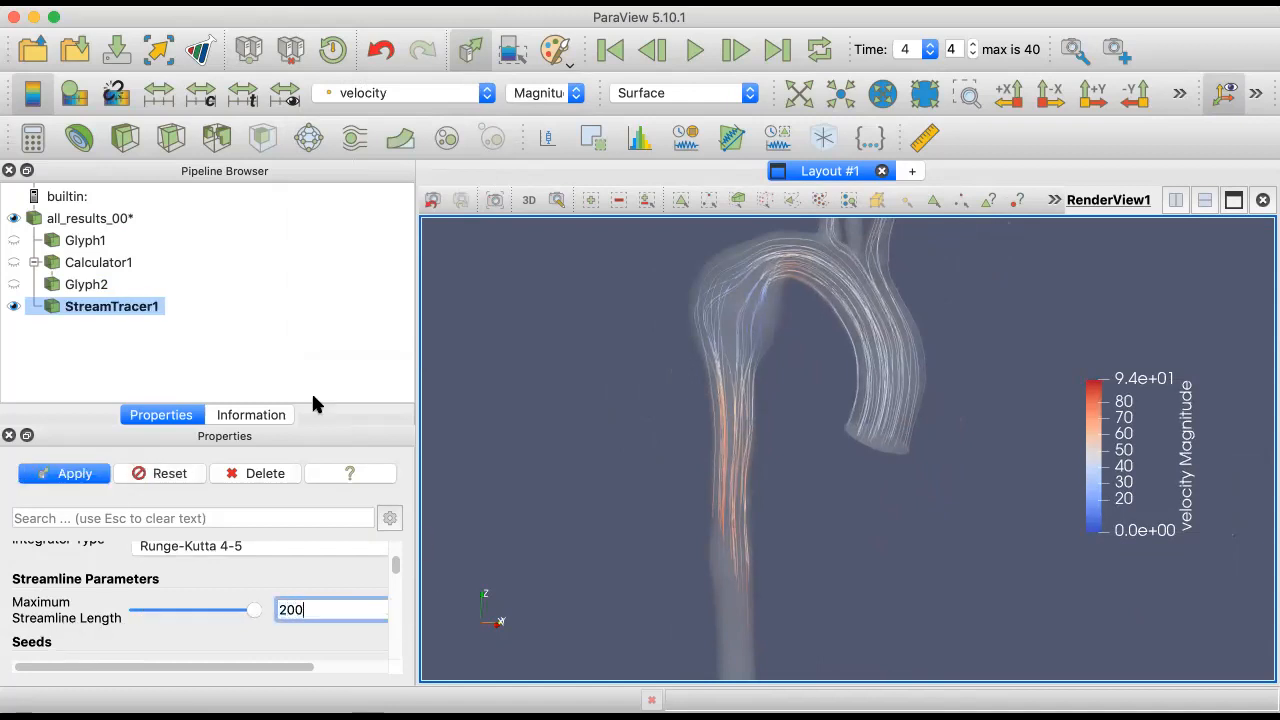
pyautogui.click(72, 474)
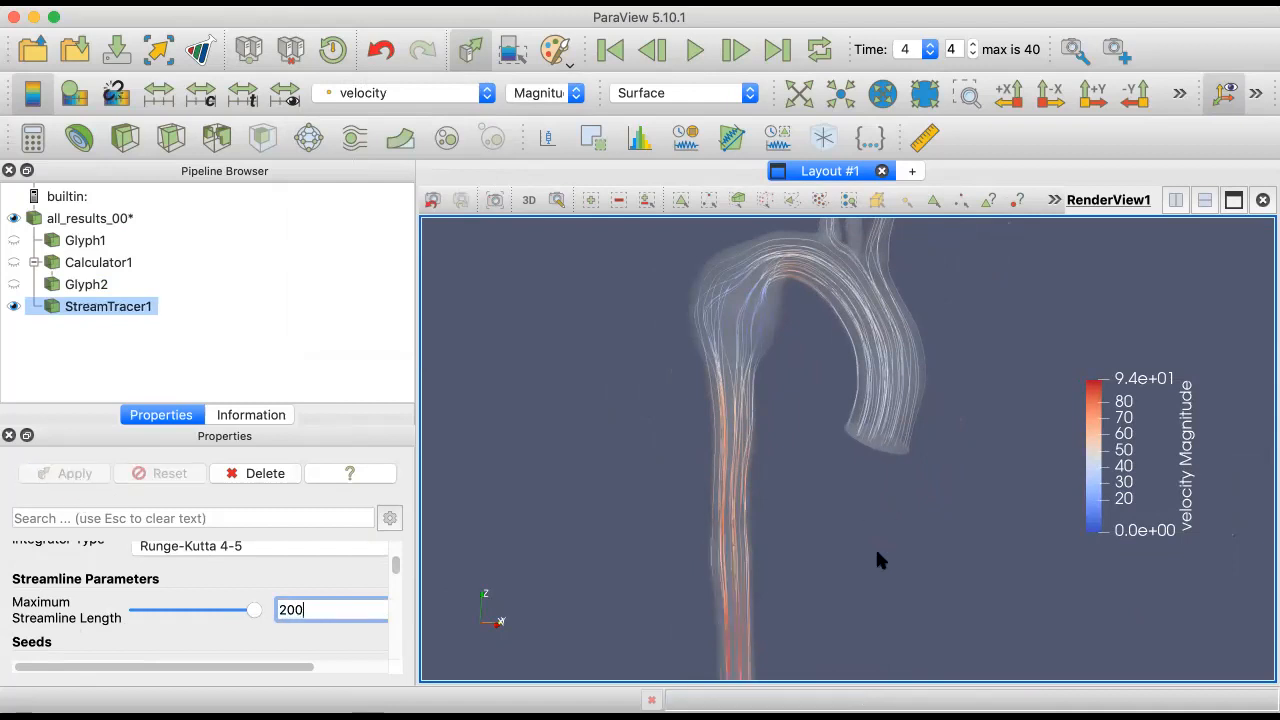
pyautogui.moveTo(878, 560); pyautogui.dragTo(847, 508)
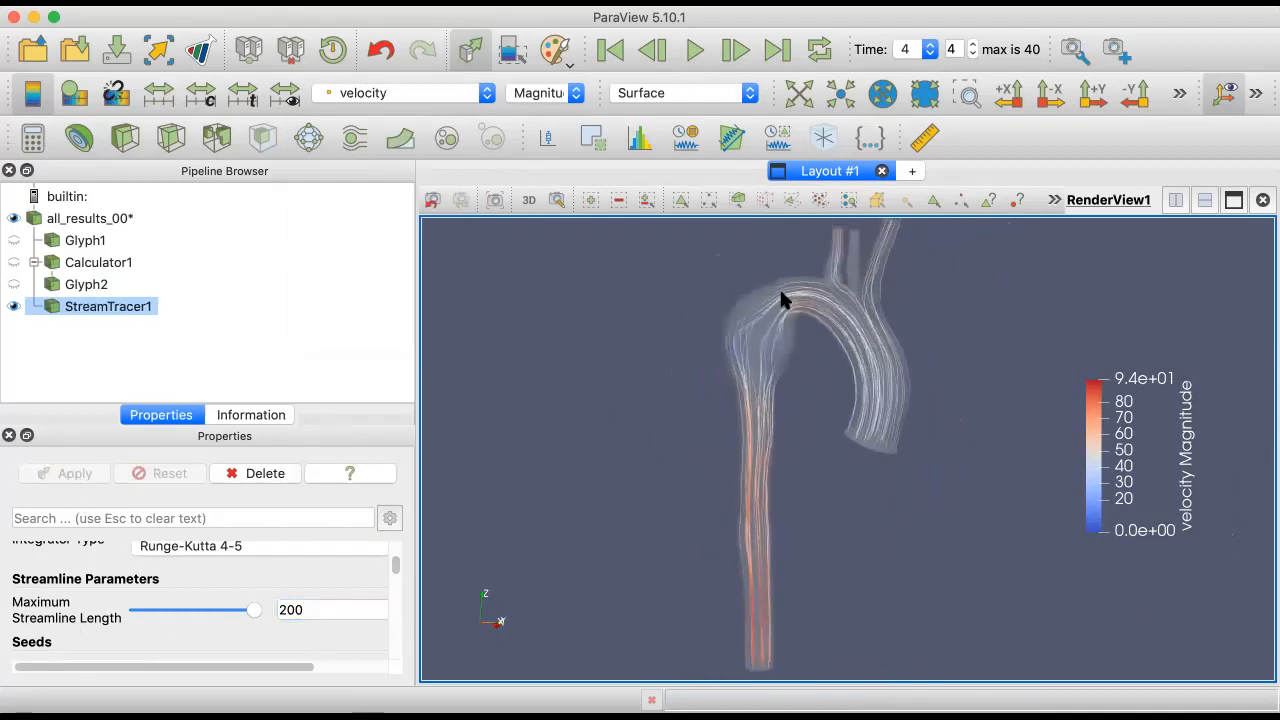
pyautogui.moveTo(760, 608); pyautogui.dragTo(768, 608)
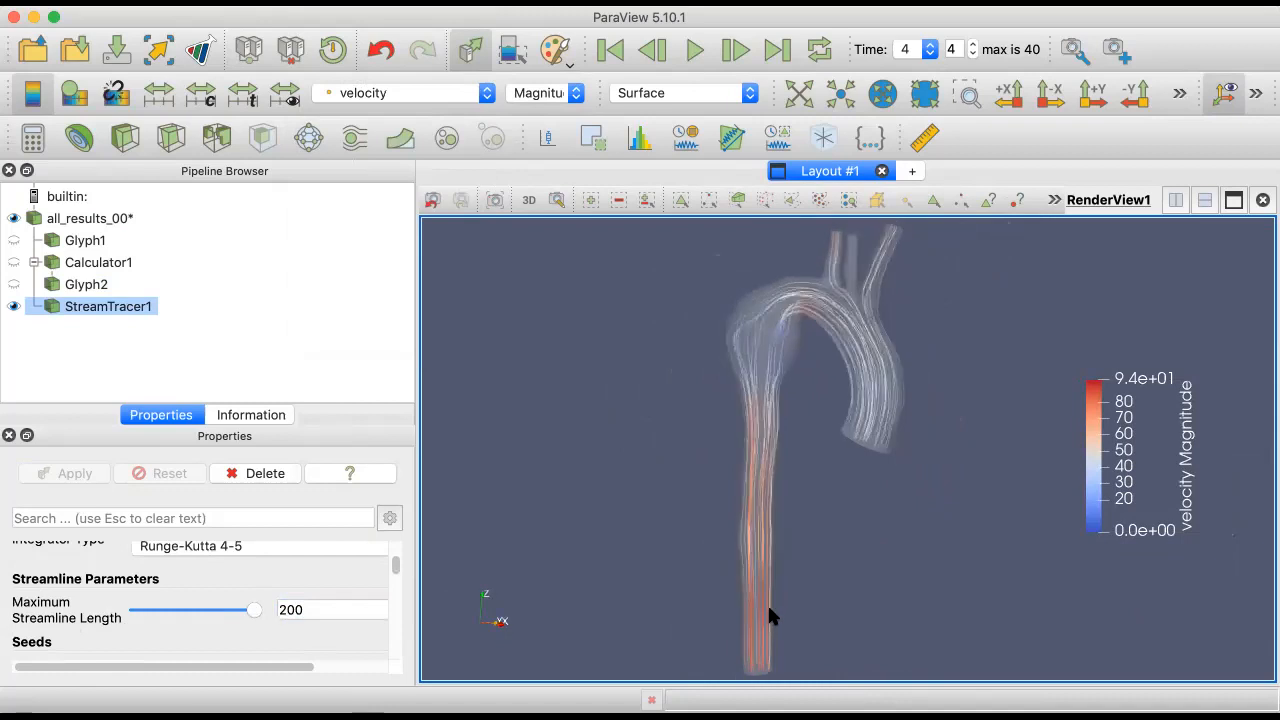
pyautogui.moveTo(785, 386); pyautogui.dragTo(720, 385)
pyautogui.scroll(1, 720, 385)
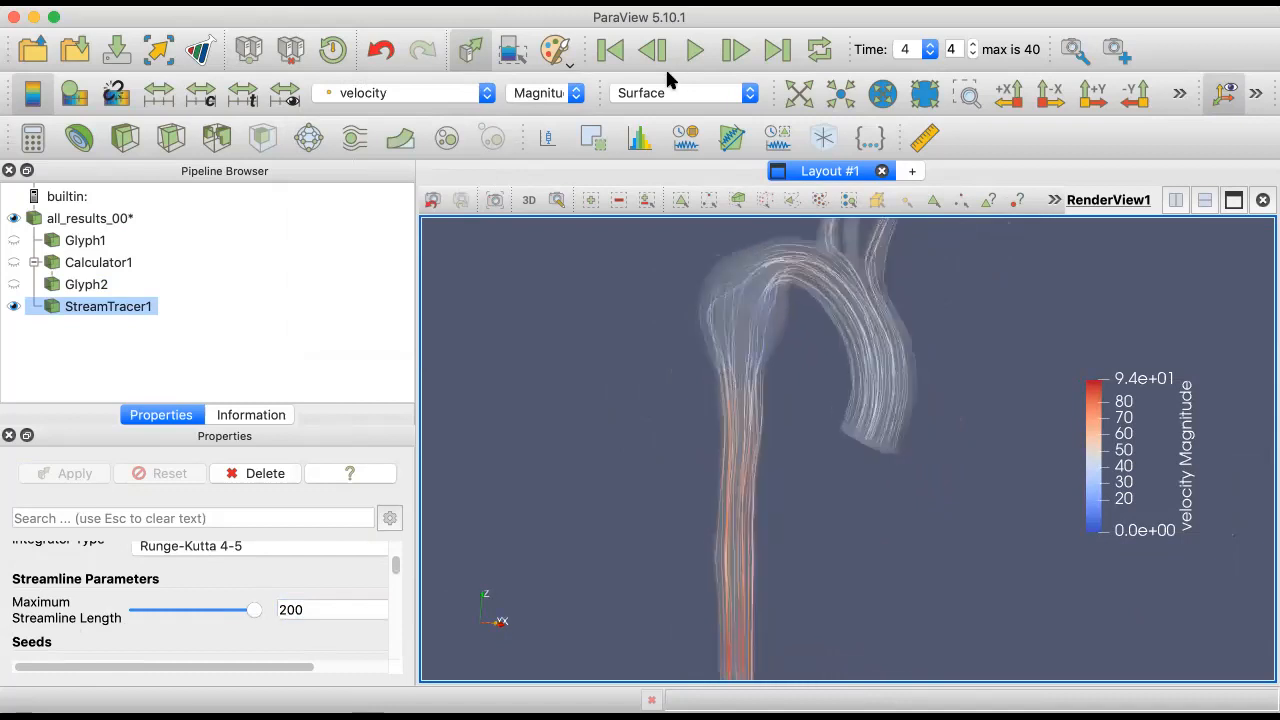
# Step: Play the streamline animation to time step 5 and pause it there
pyautogui.click(613, 54)
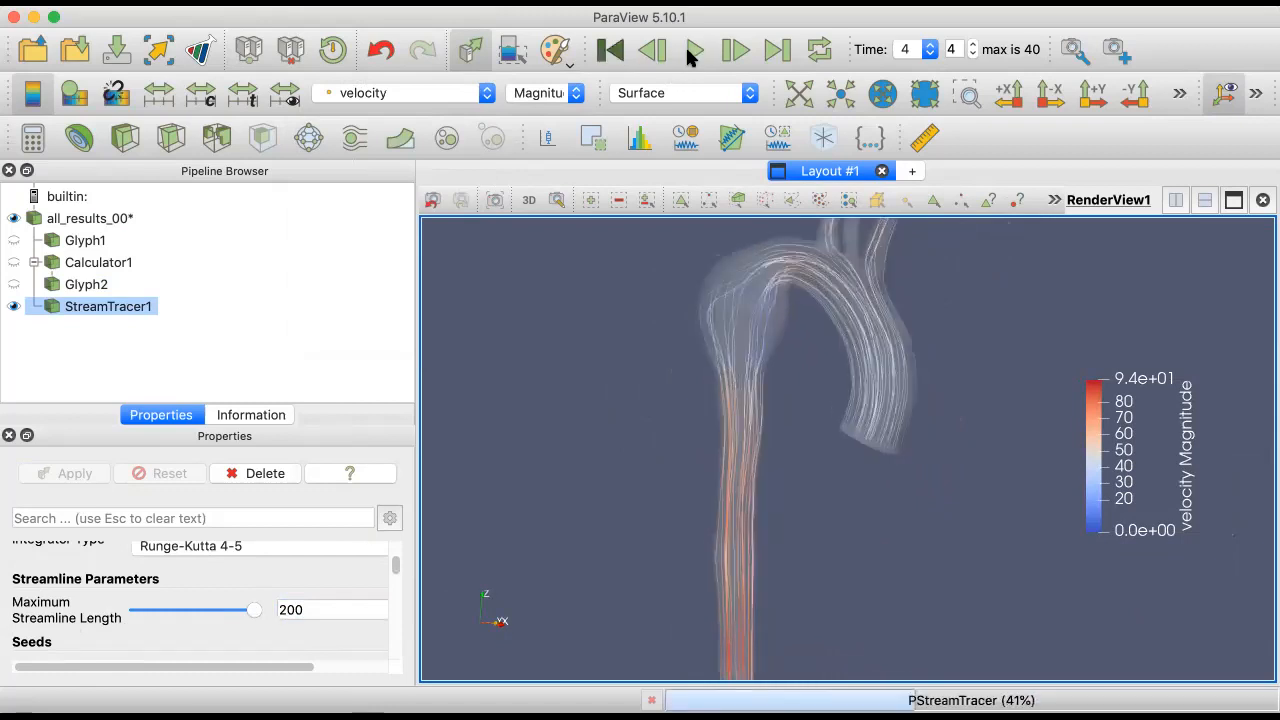
pyautogui.click(690, 54)
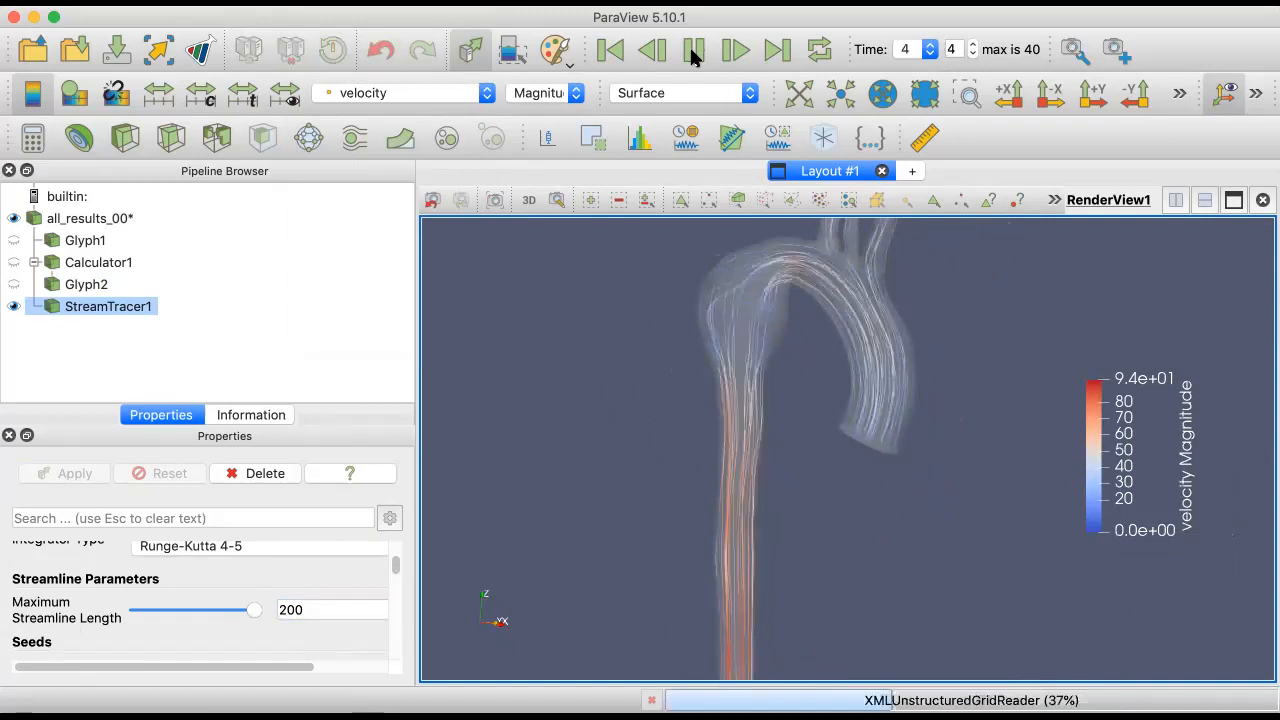
pyautogui.click(690, 52)
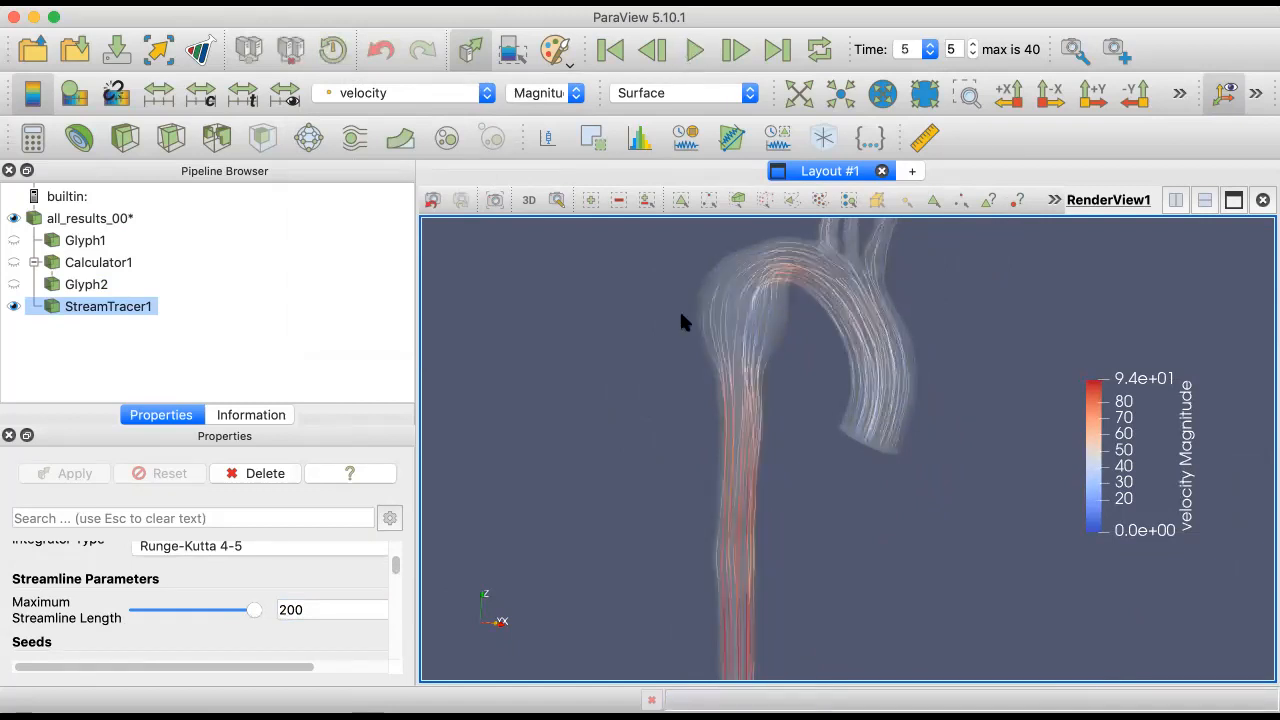
pyautogui.moveTo(686, 352); pyautogui.dragTo(497, 403)
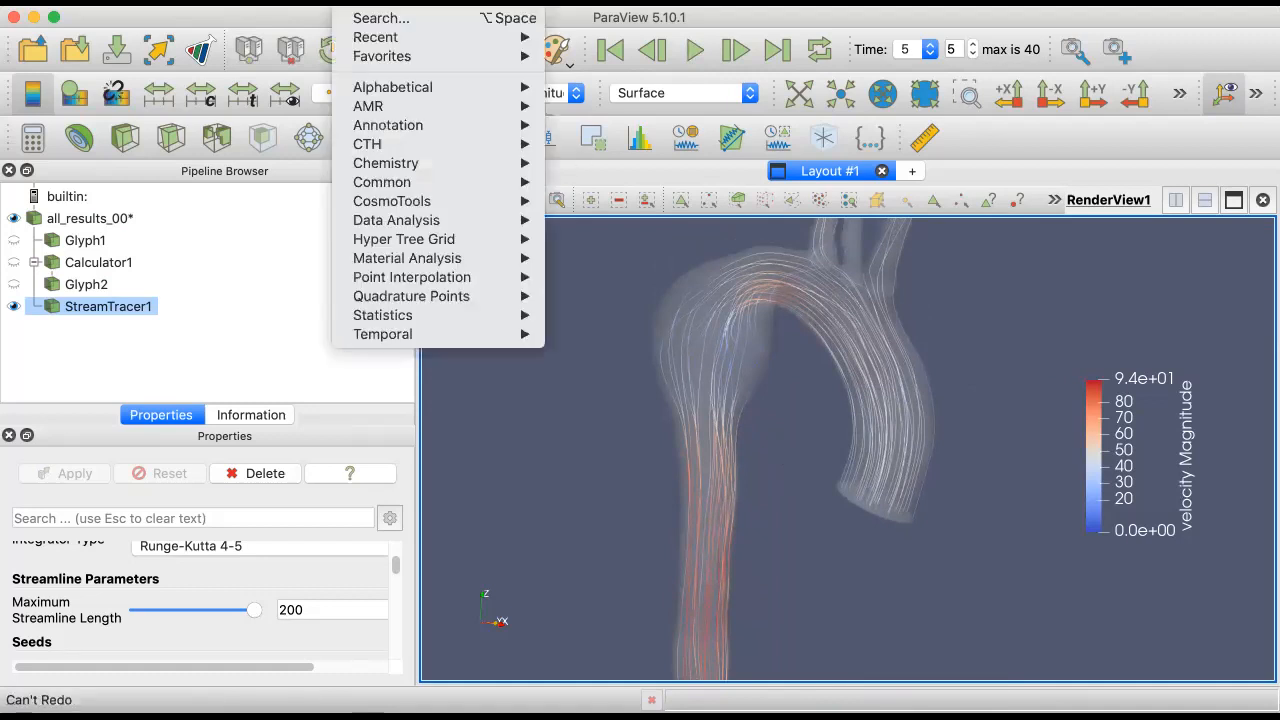
# Step: Apply a Tube filter to StreamTracer1 to render the streamlines as tubes
pyautogui.moveTo(391, 94)
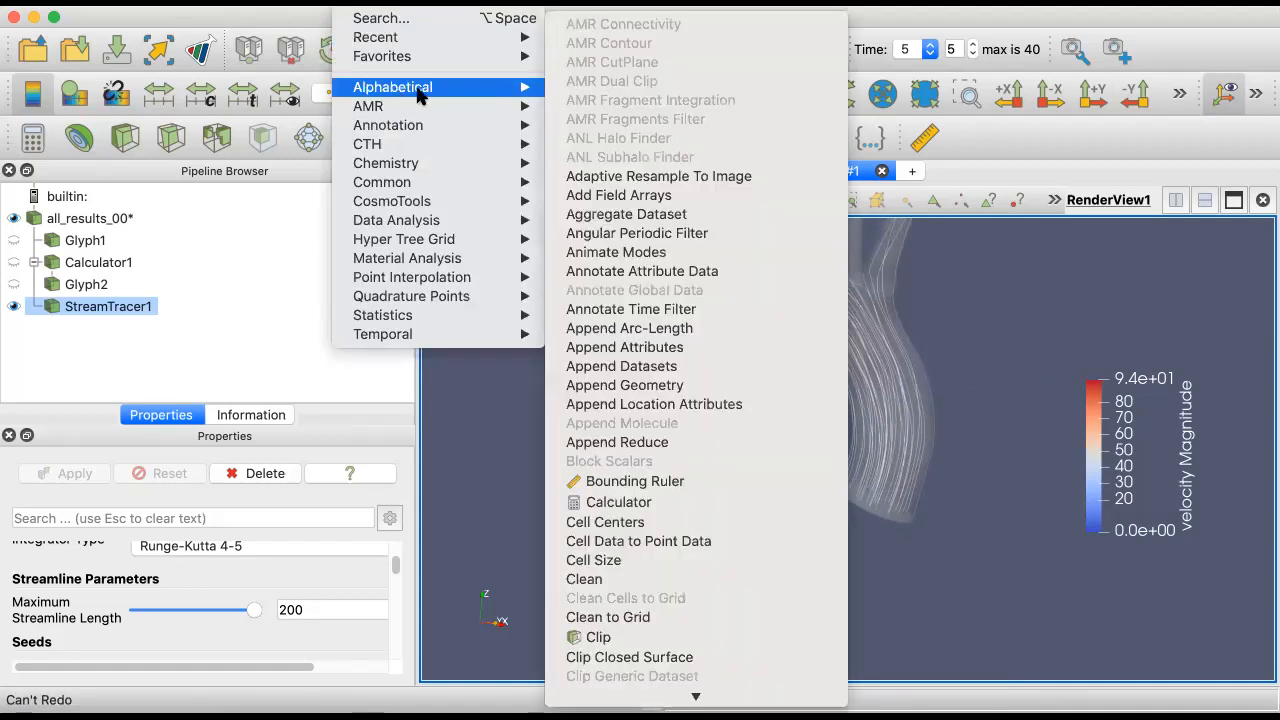
pyautogui.scroll(-20, 610, 474)
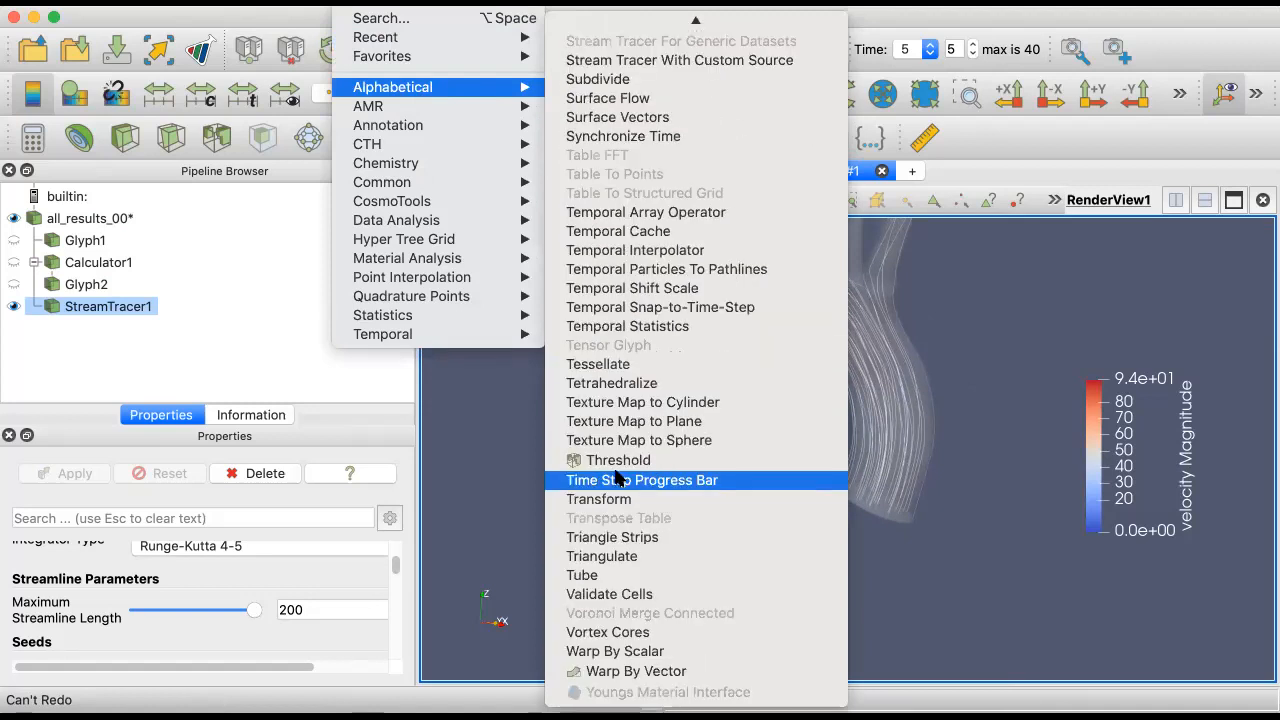
pyautogui.click(595, 576)
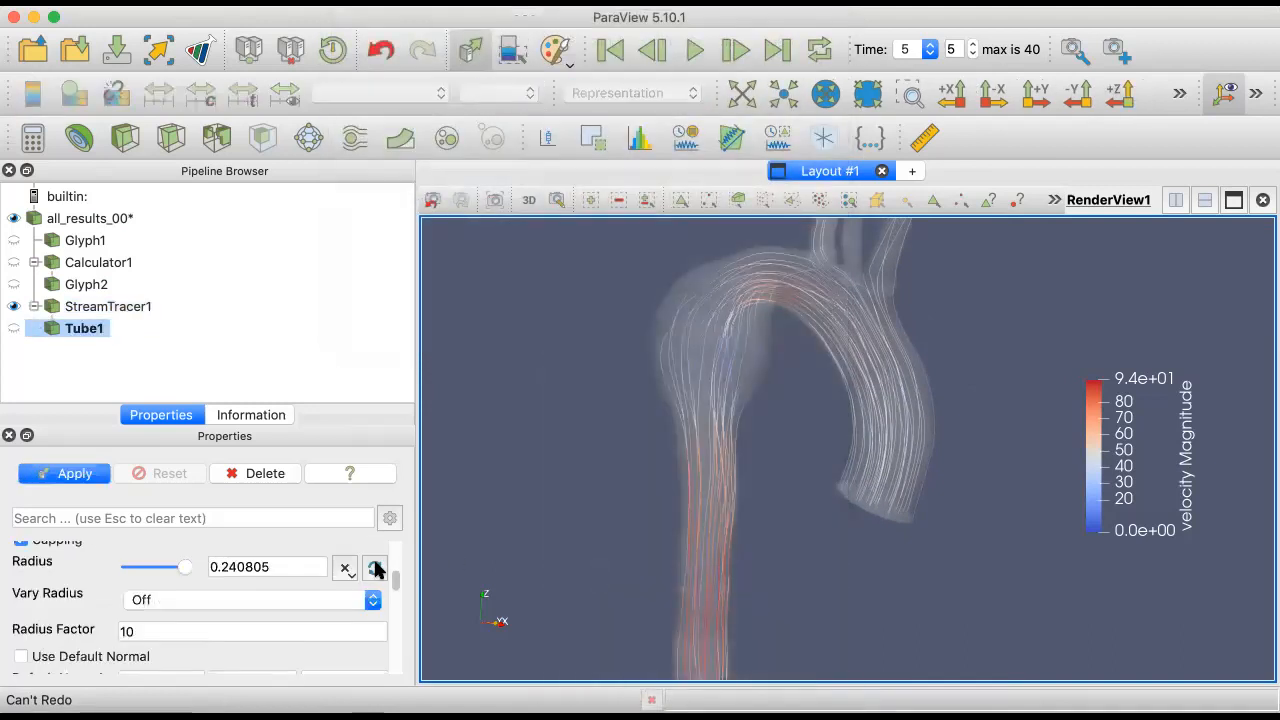
pyautogui.moveTo(397, 566)
pyautogui.mouseDown()
pyautogui.moveTo(388, 546)
pyautogui.moveTo(396, 570)
pyautogui.mouseUp()
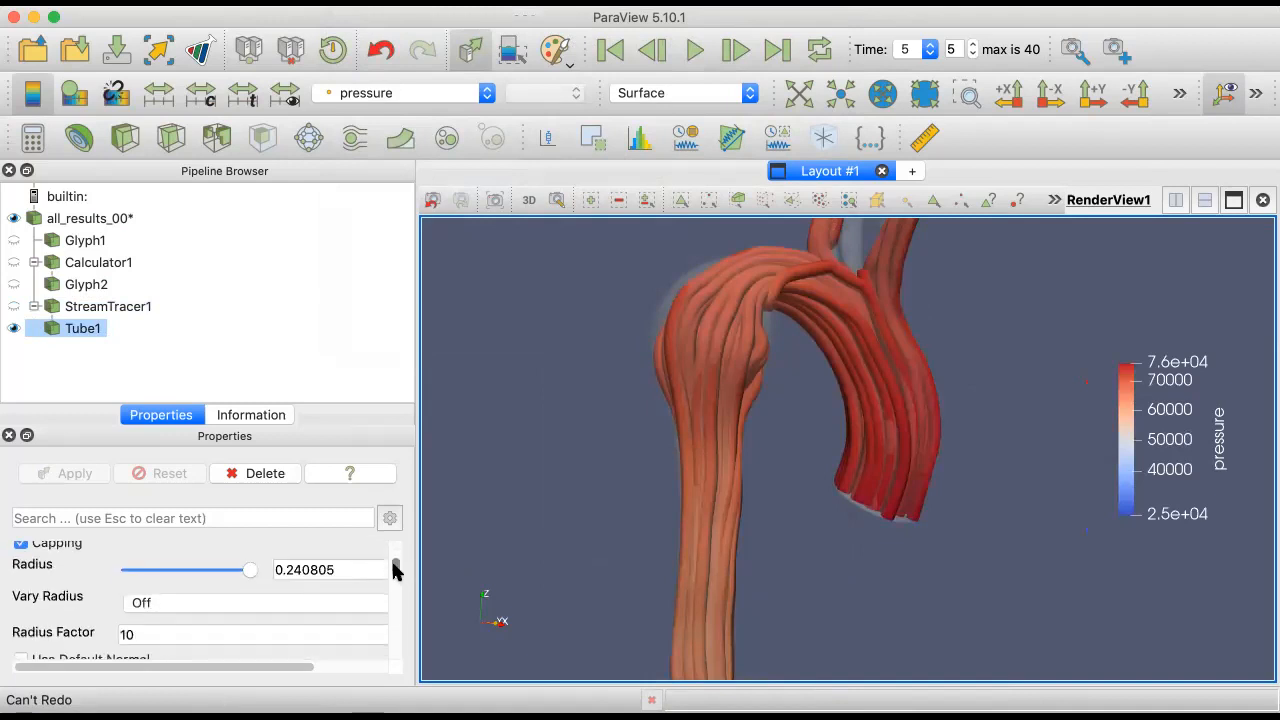
# Step: Set the radius of Tube1 to 0.04 and apply the change
pyautogui.doubleClick(364, 570)
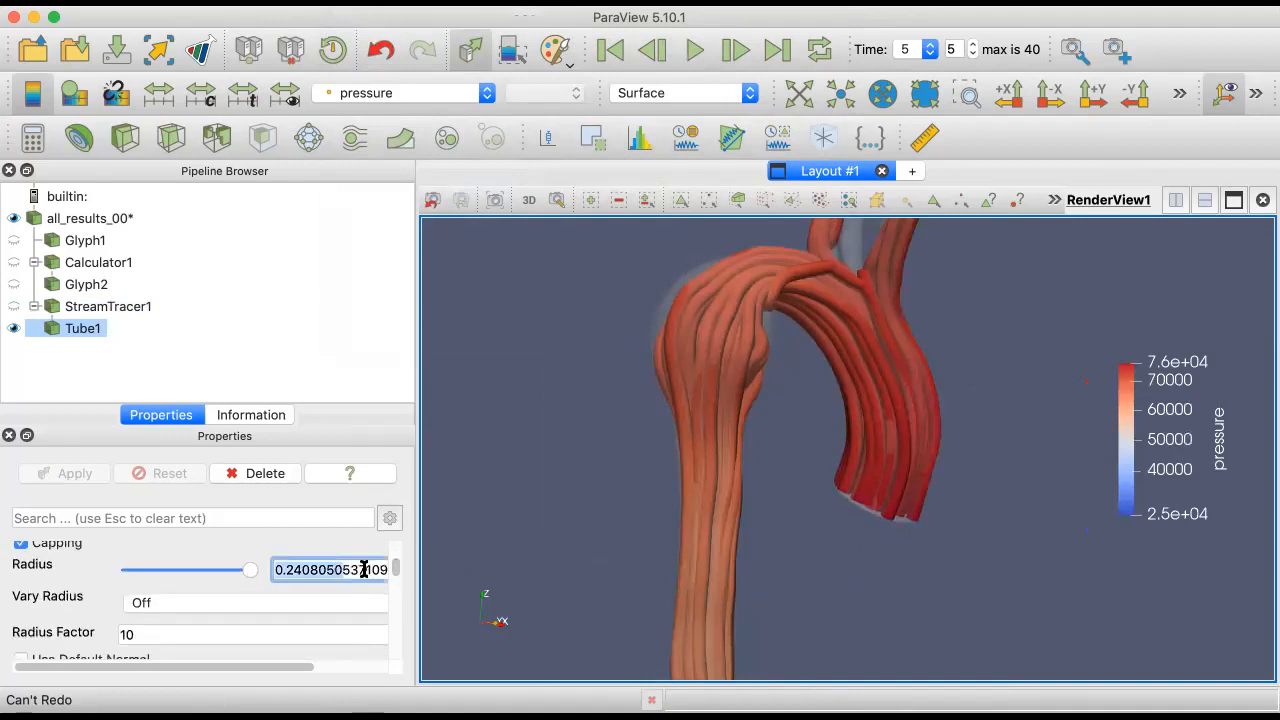
pyautogui.write('.0')
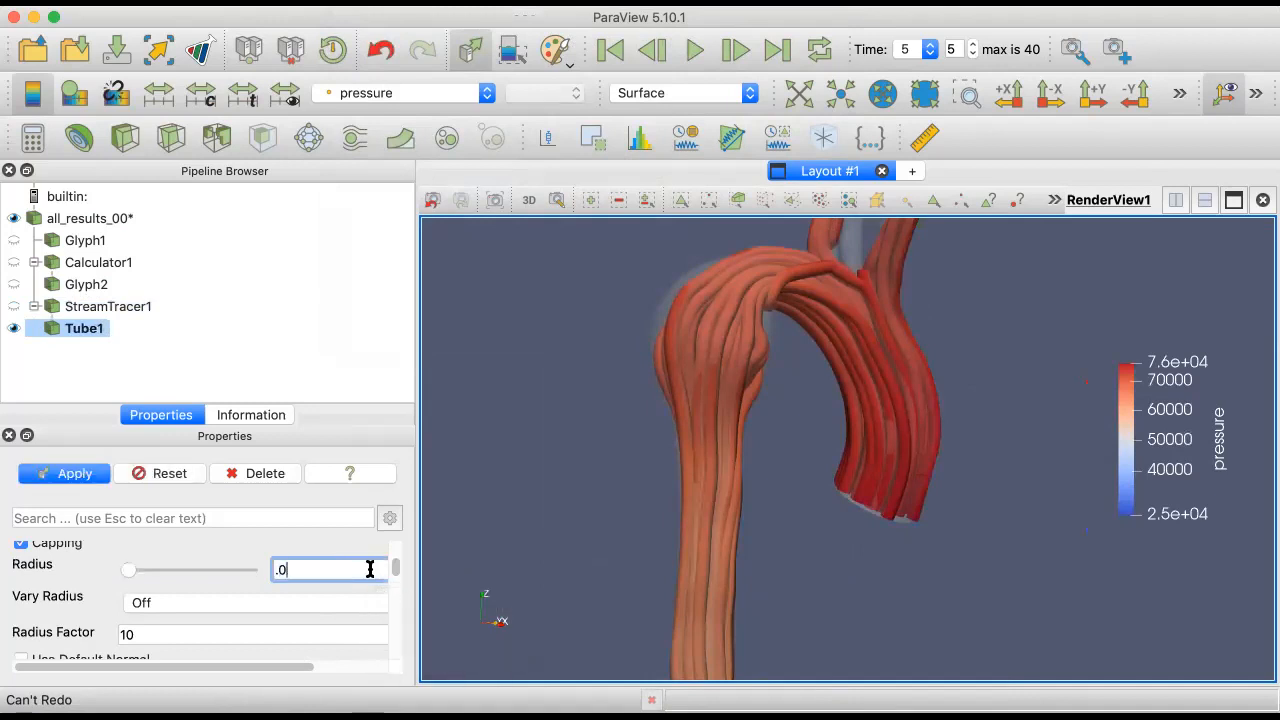
pyautogui.write('4')
pyautogui.click(62, 474)
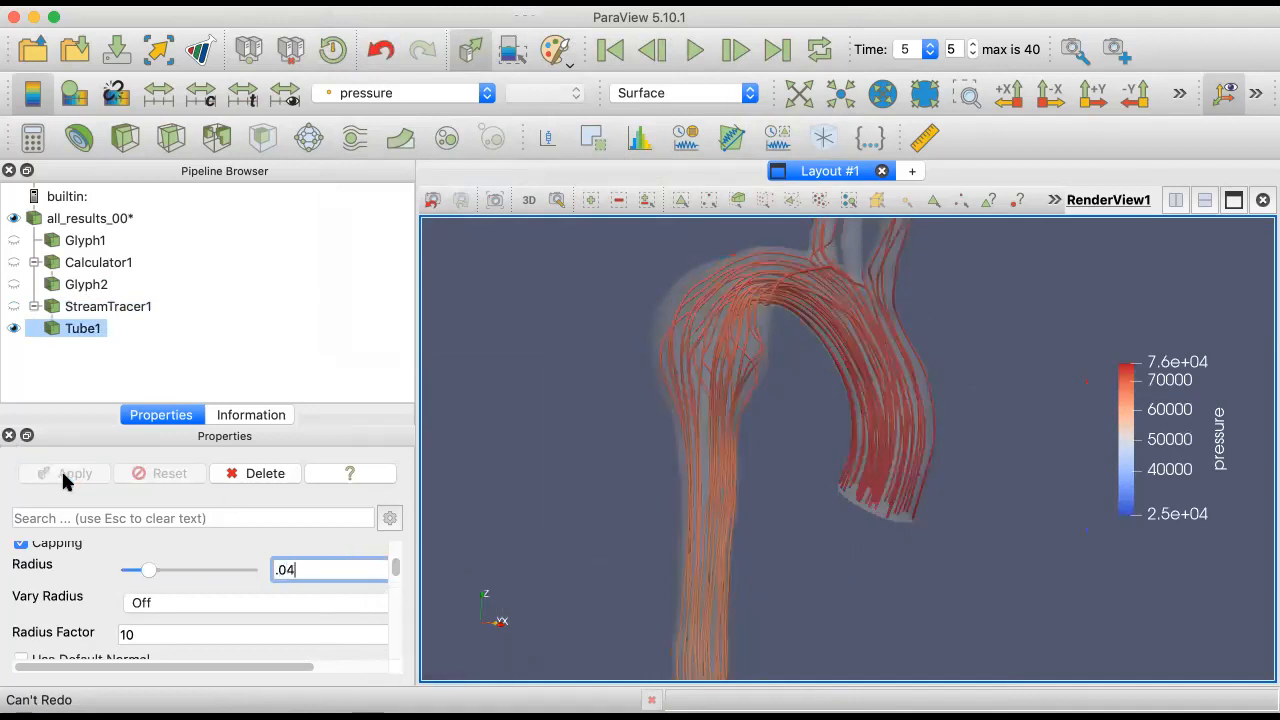
# Step: Color the streamline tubes by velocity magnitude
pyautogui.click(399, 91)
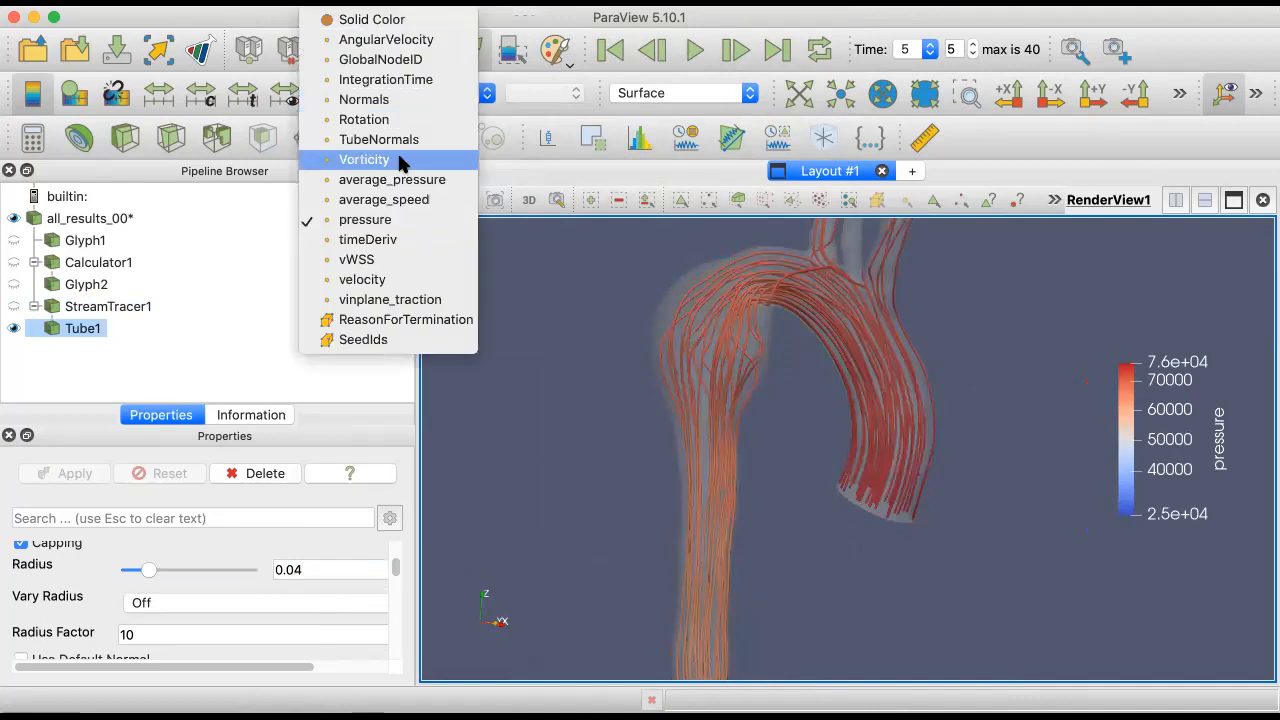
pyautogui.click(389, 281)
pyautogui.moveTo(737, 517); pyautogui.dragTo(680, 460)
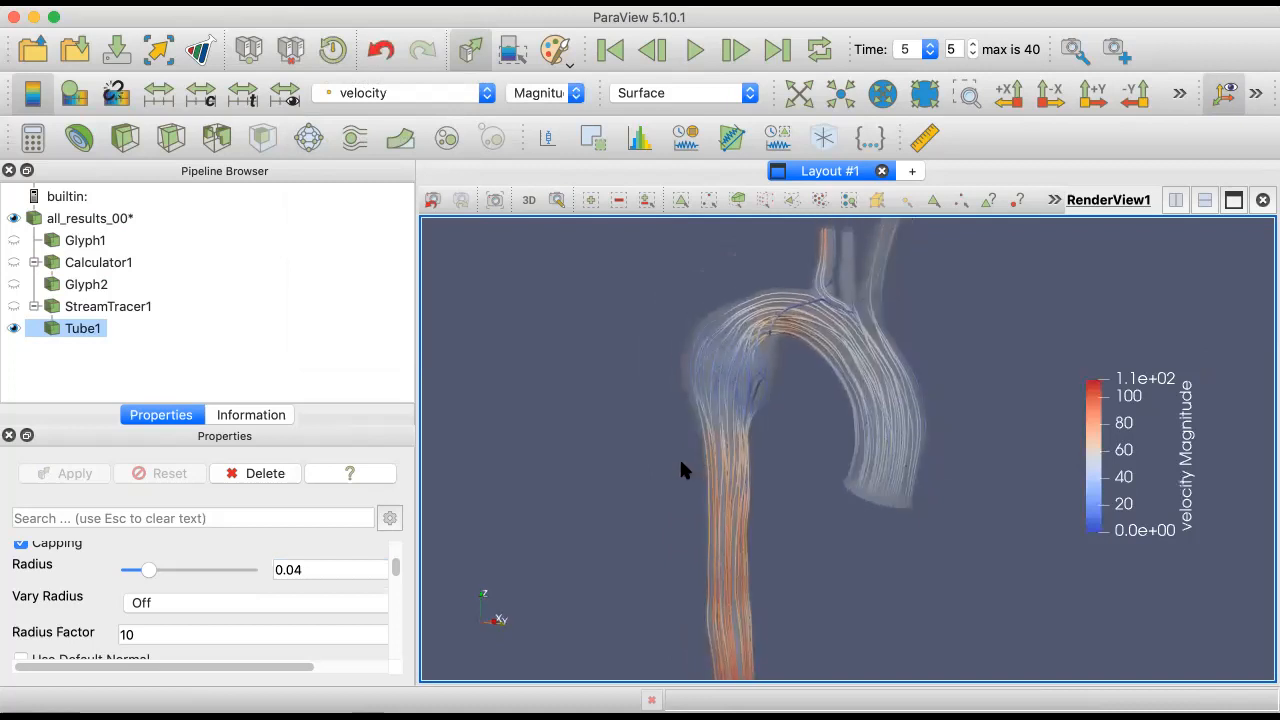
# Step: Play the tube animation with pauses at time steps 12 and 18, inspecting the flow in the aneurysm and arch
pyautogui.click(693, 50)
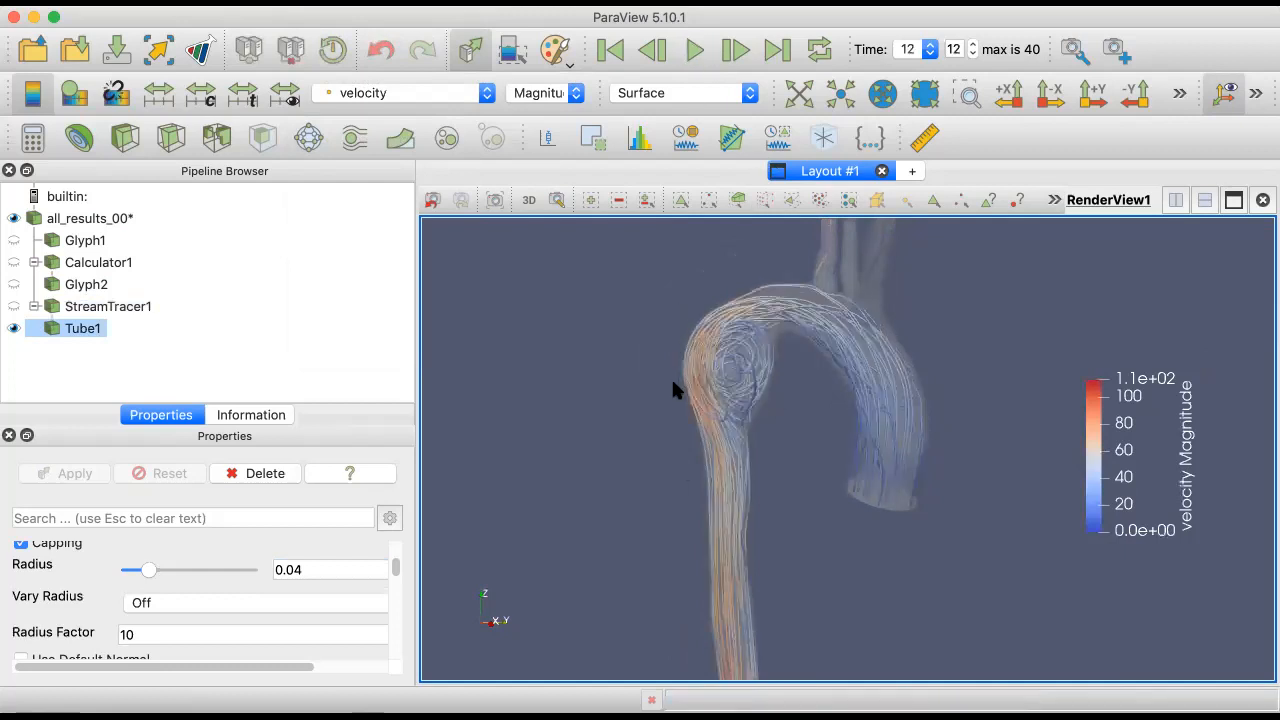
pyautogui.moveTo(670, 383); pyautogui.dragTo(750, 597, button='right')
pyautogui.moveTo(748, 597); pyautogui.dragTo(835, 400)
pyautogui.click(693, 50)
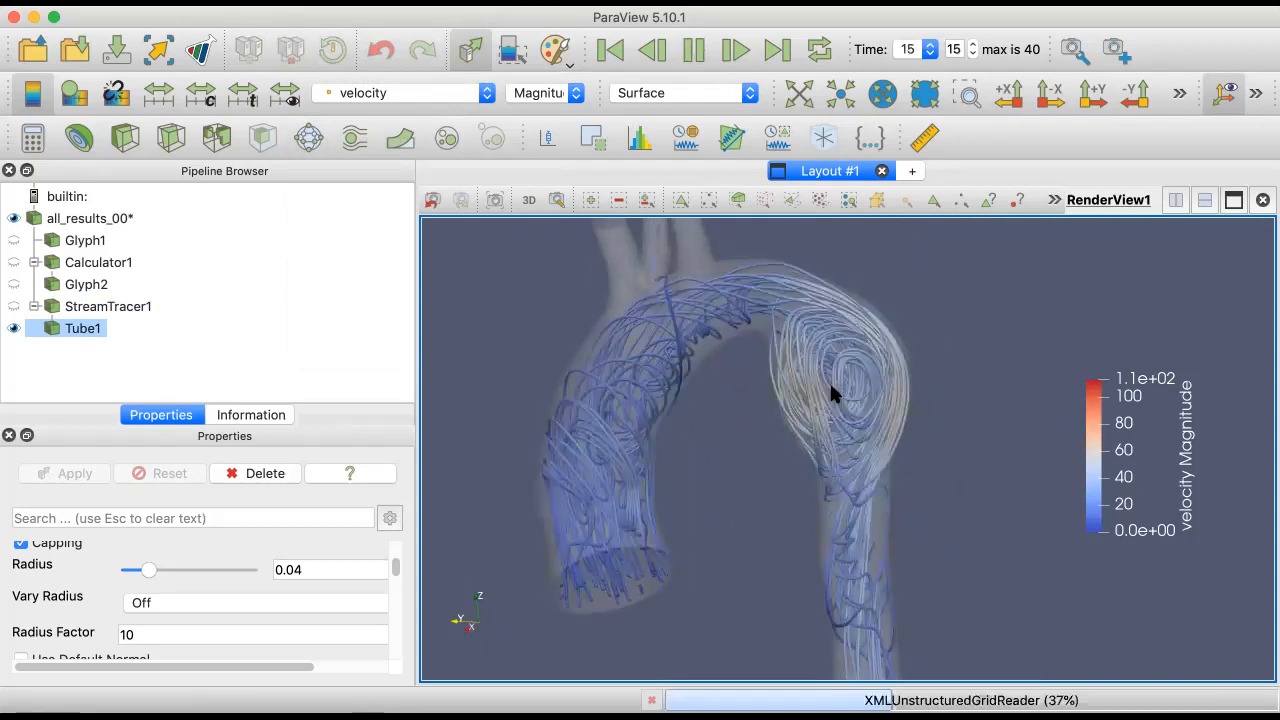
pyautogui.click(692, 50)
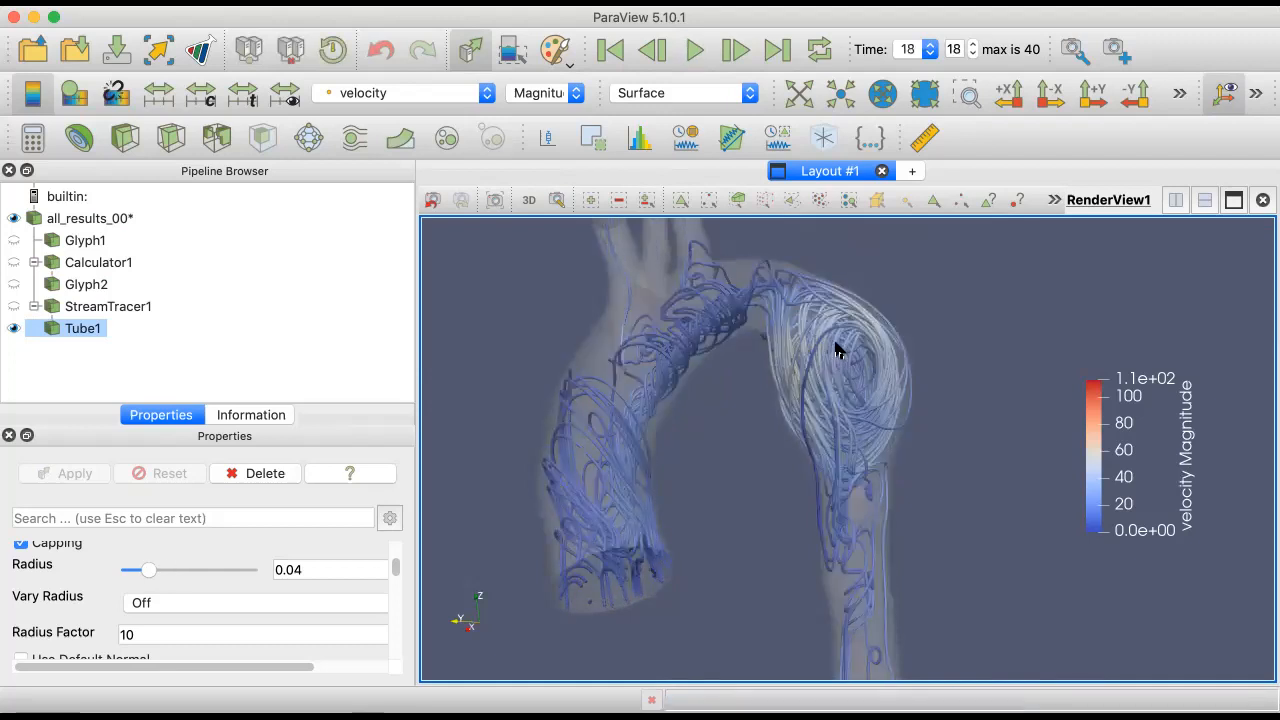
pyautogui.moveTo(839, 330); pyautogui.dragTo(841, 398, button='right')
pyautogui.moveTo(839, 330); pyautogui.dragTo(848, 478, button='middle')
pyautogui.moveTo(782, 472); pyautogui.dragTo(845, 462)
pyautogui.moveTo(761, 471); pyautogui.dragTo(755, 350, button='right')
pyautogui.moveTo(744, 464); pyautogui.dragTo(709, 472)
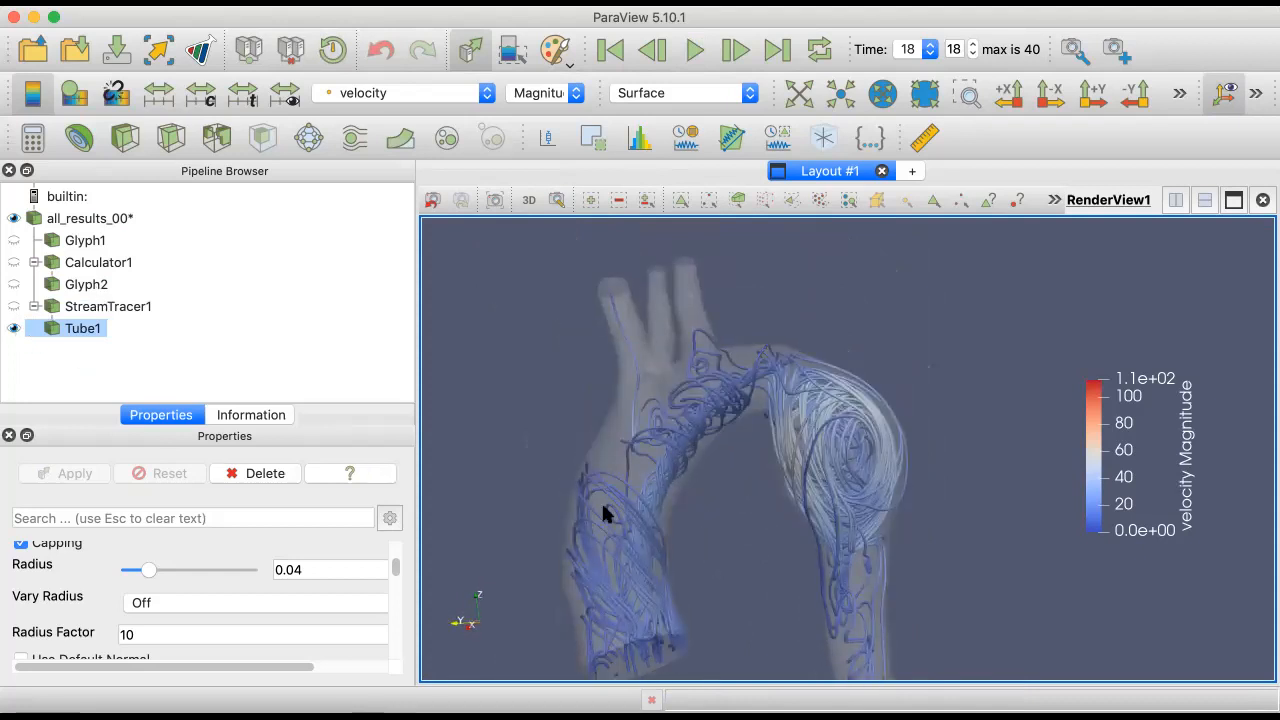
pyautogui.moveTo(685, 518)
pyautogui.mouseDown()
pyautogui.moveTo(643, 560)
pyautogui.moveTo(697, 526)
pyautogui.moveTo(731, 412)
pyautogui.moveTo(766, 409)
pyautogui.moveTo(754, 429)
pyautogui.moveTo(763, 463)
pyautogui.mouseUp()
# Step: Compare the plain StreamTracer1 lines with the Tube1 rendering by switching their visibility
pyautogui.click(13, 306)
pyautogui.click(13, 328)
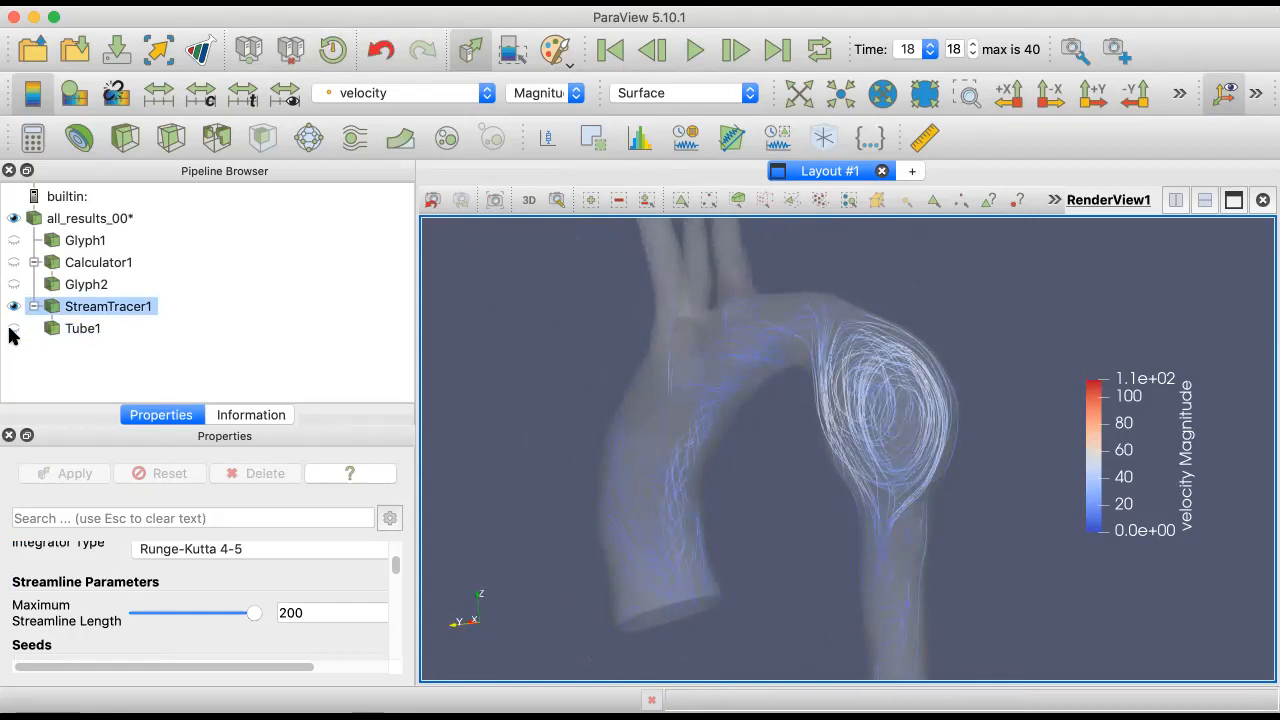
pyautogui.click(13, 329)
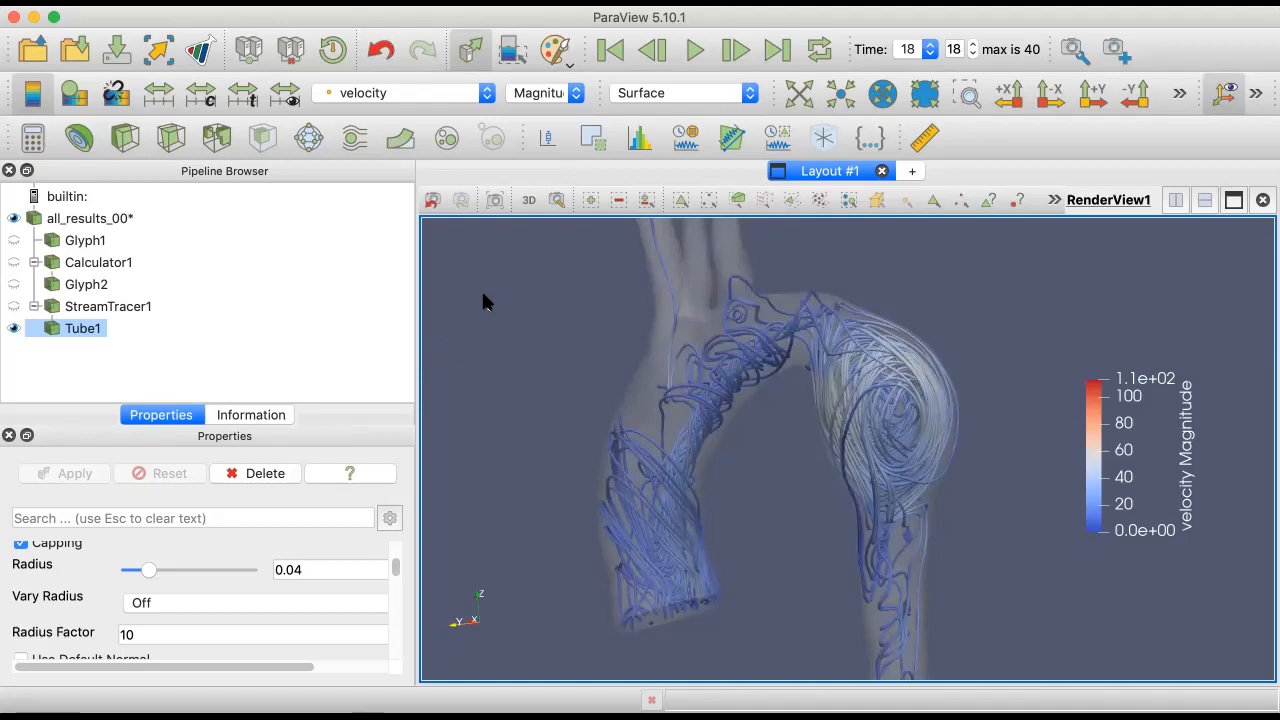
# Step: Hide Tube1 and reset the session, discarding the current visualization
pyautogui.click(14, 328)
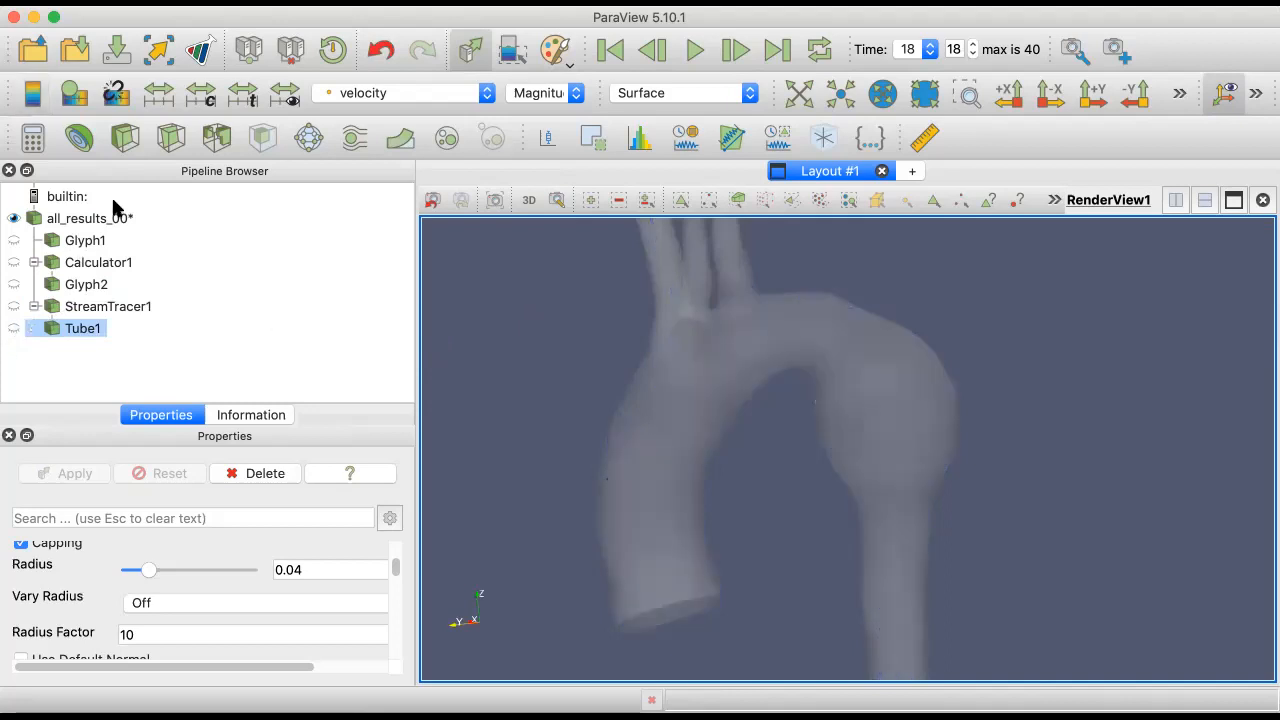
pyautogui.click(90, 219)
pyautogui.moveTo(394, 566); pyautogui.dragTo(395, 603)
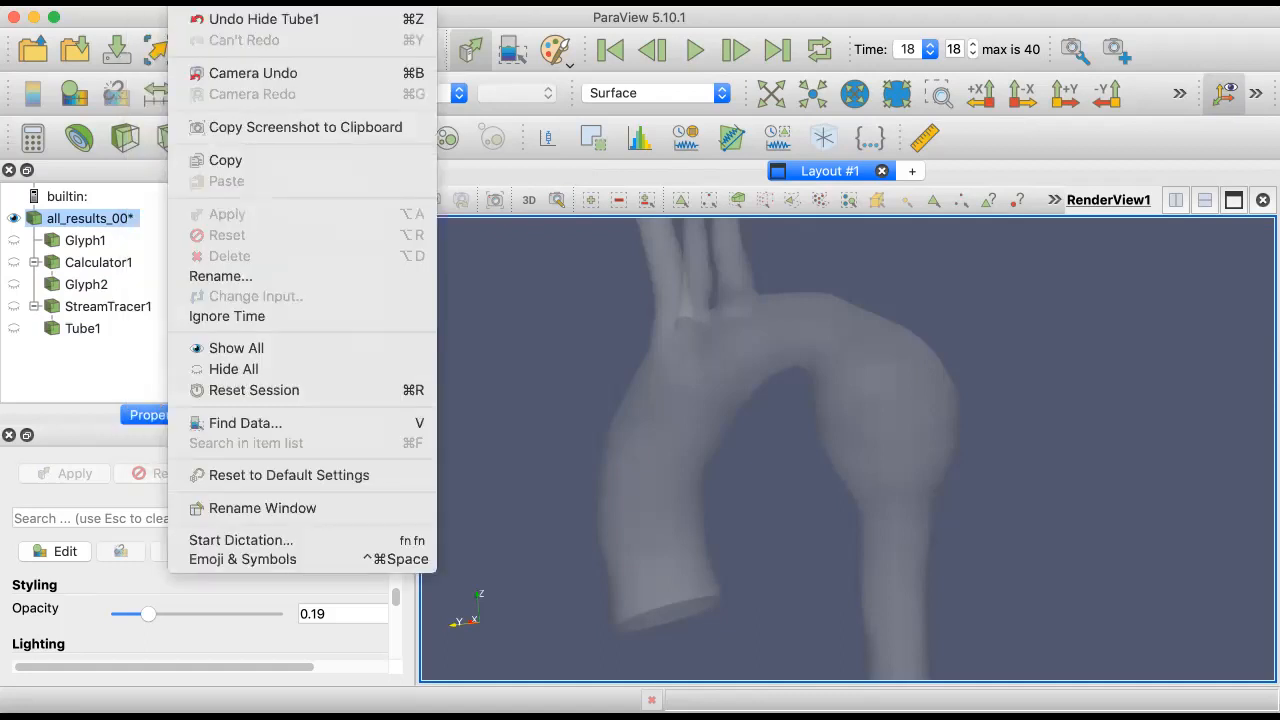
pyautogui.click(295, 392)
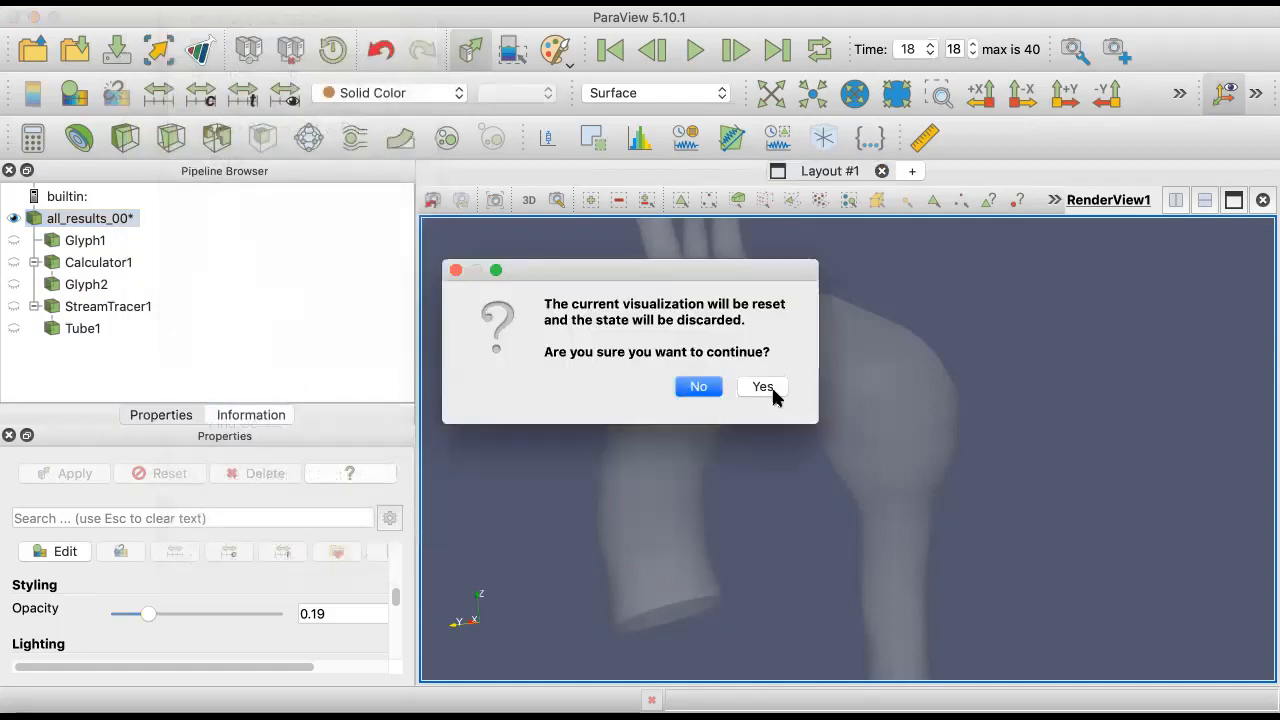
pyautogui.click(765, 386)
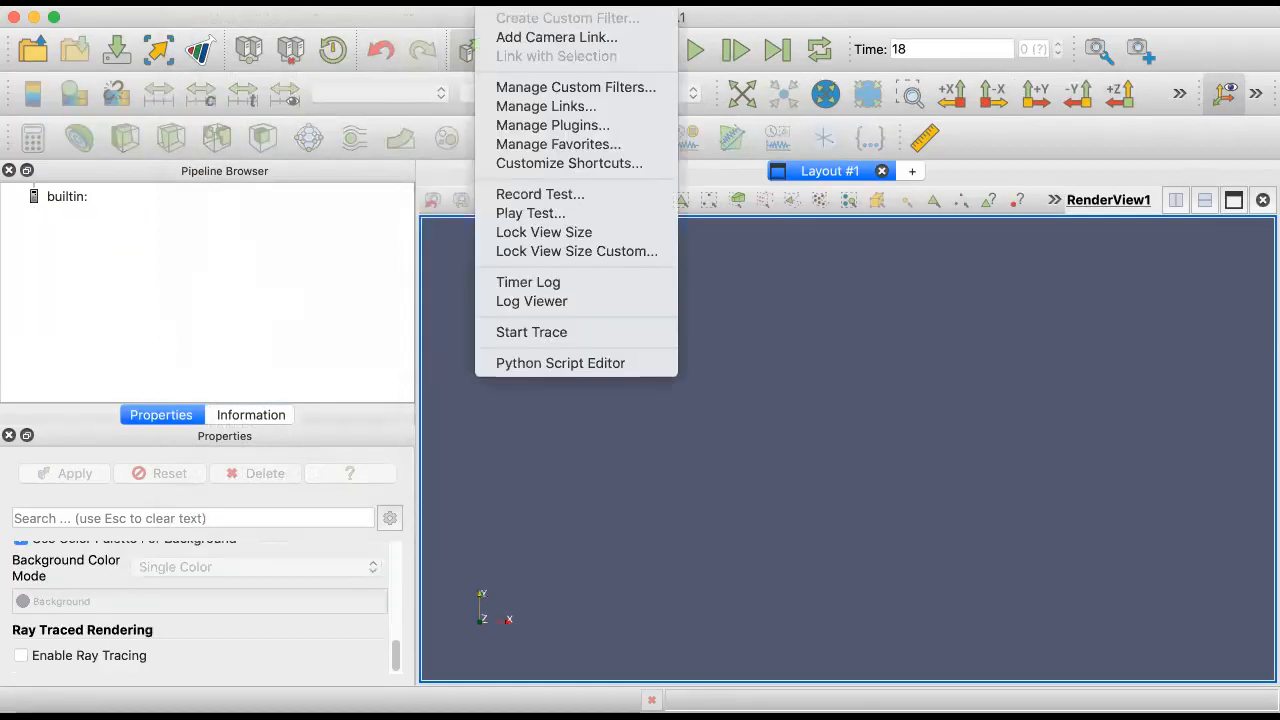
# Step: Load the SurfaceLIC plugin in the Plugin Manager
pyautogui.click(560, 122)
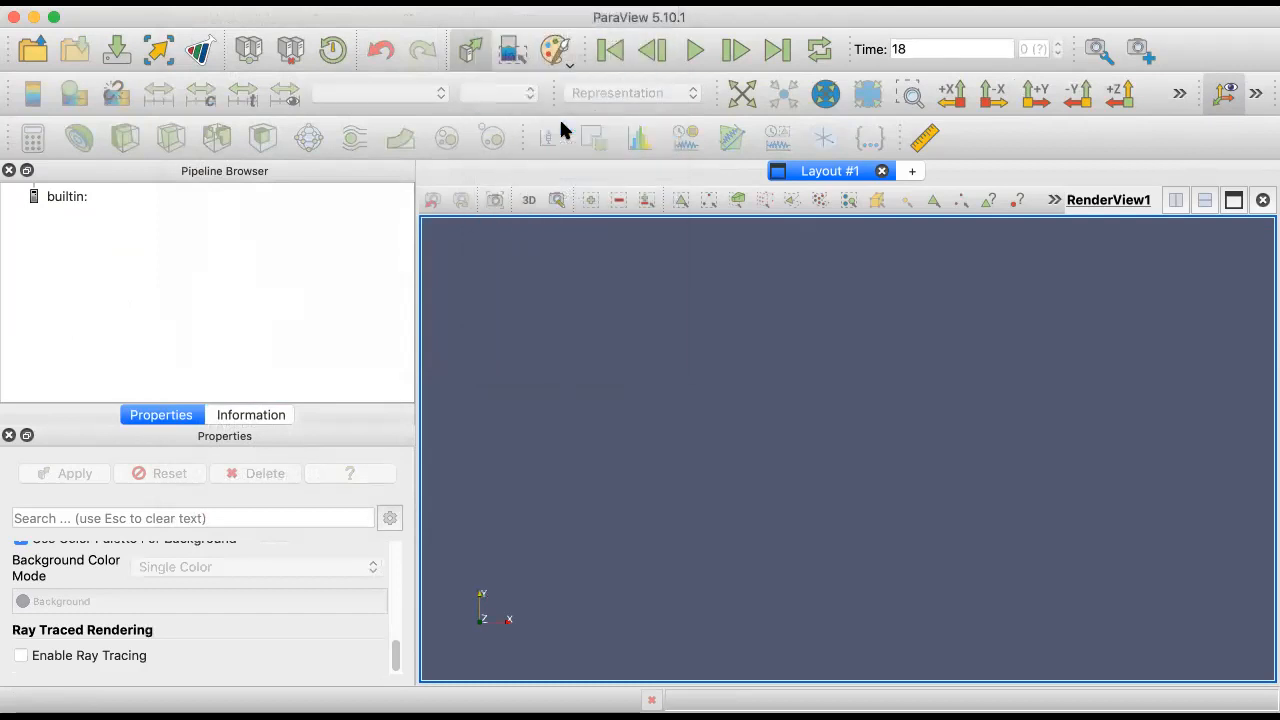
pyautogui.scroll(-5, 368, 505)
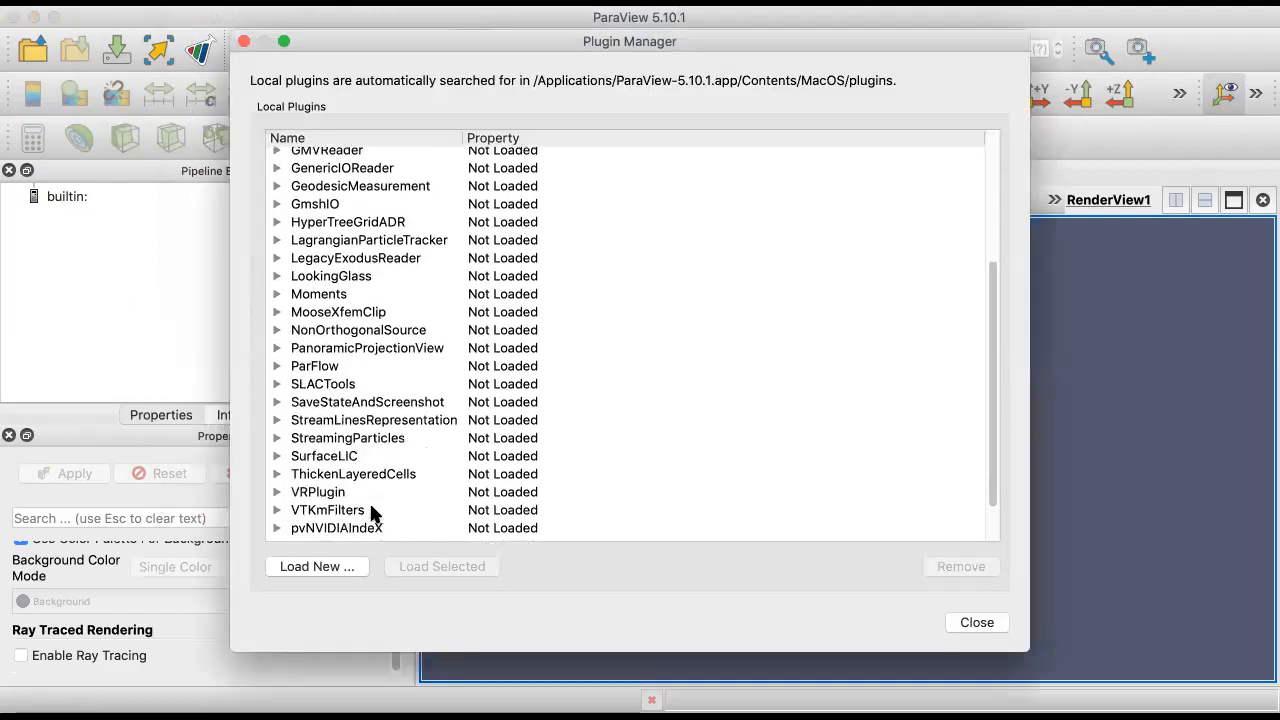
pyautogui.scroll(-3, 370, 508)
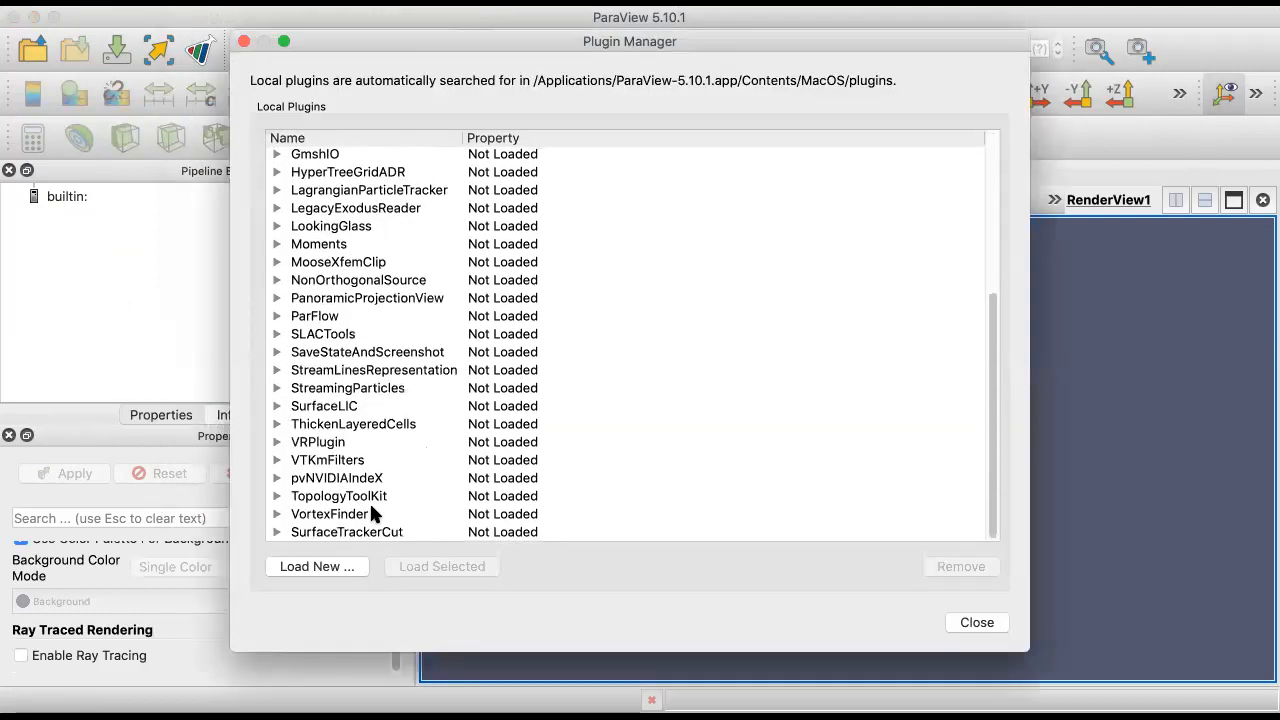
pyautogui.click(327, 410)
pyautogui.click(440, 566)
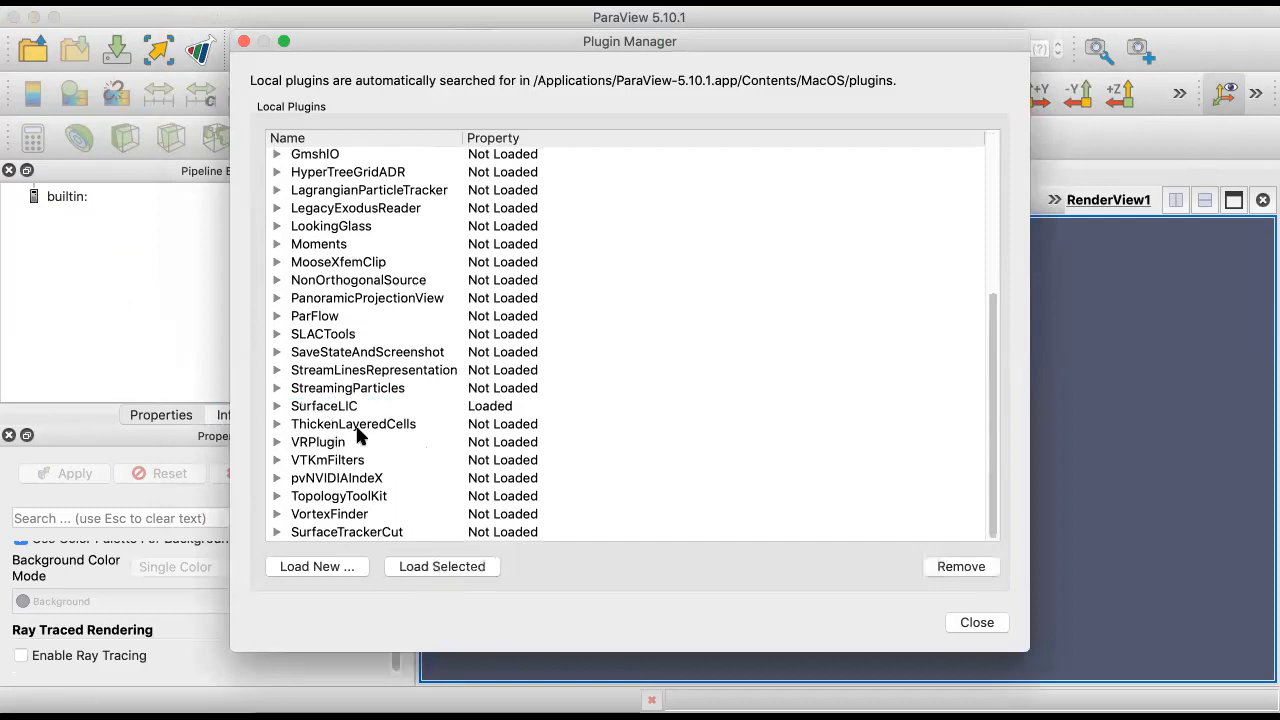
pyautogui.click(968, 622)
# Step: Load the all_results_..vtu file group from the 0130_350K-converted-results folder and apply it
pyautogui.click(33, 49)
pyautogui.click(205, 425)
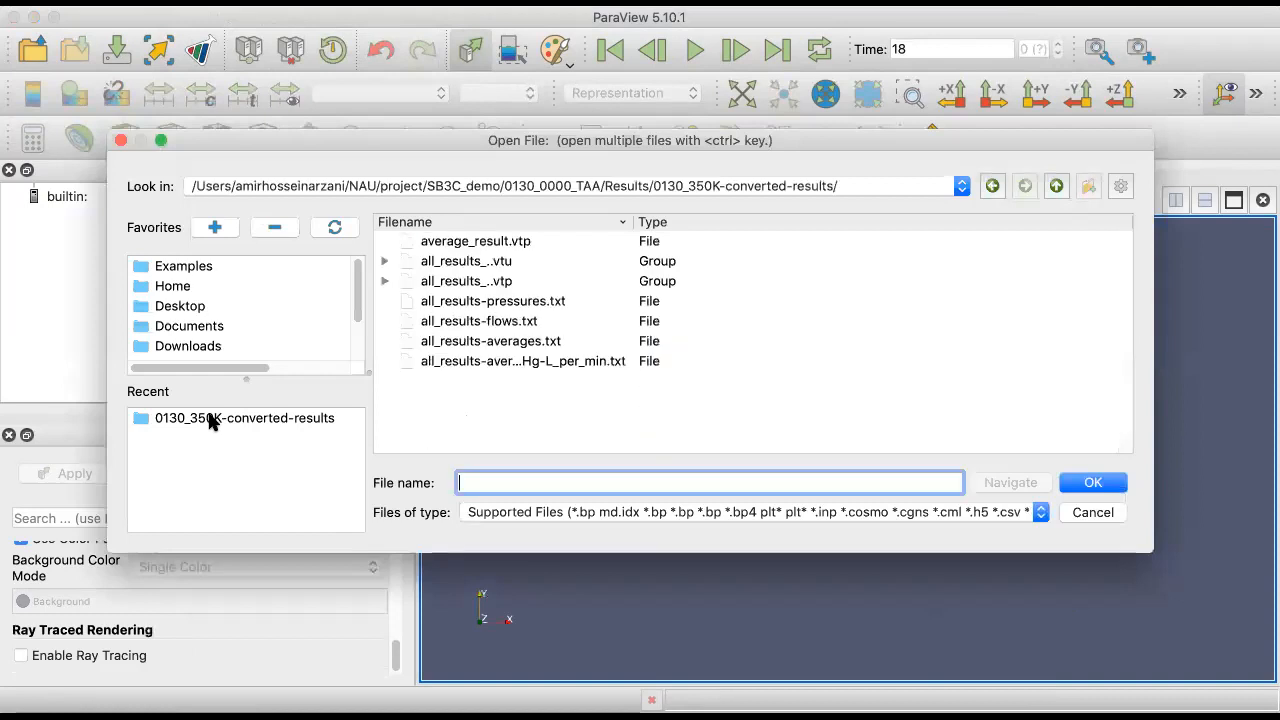
pyautogui.doubleClick(455, 263)
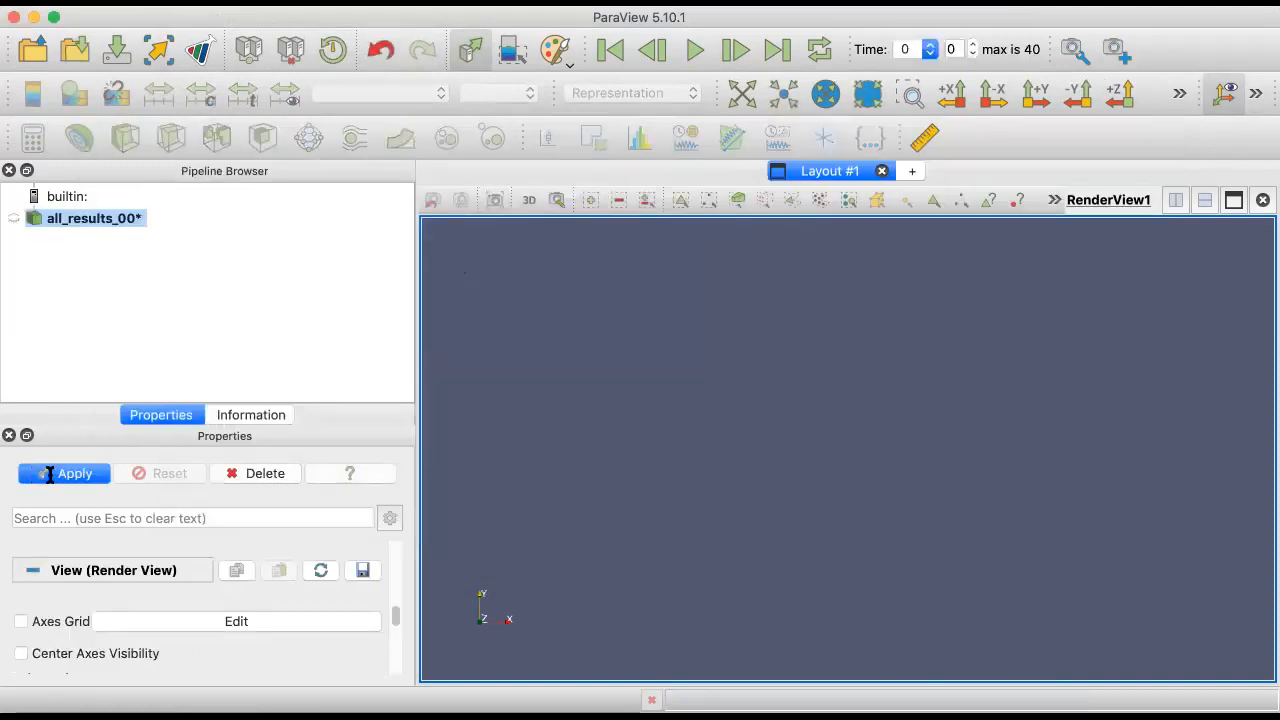
pyautogui.click(49, 475)
# Step: Color the loaded vessel model by velocity magnitude
pyautogui.moveTo(840, 349); pyautogui.dragTo(515, 338)
pyautogui.click(373, 91)
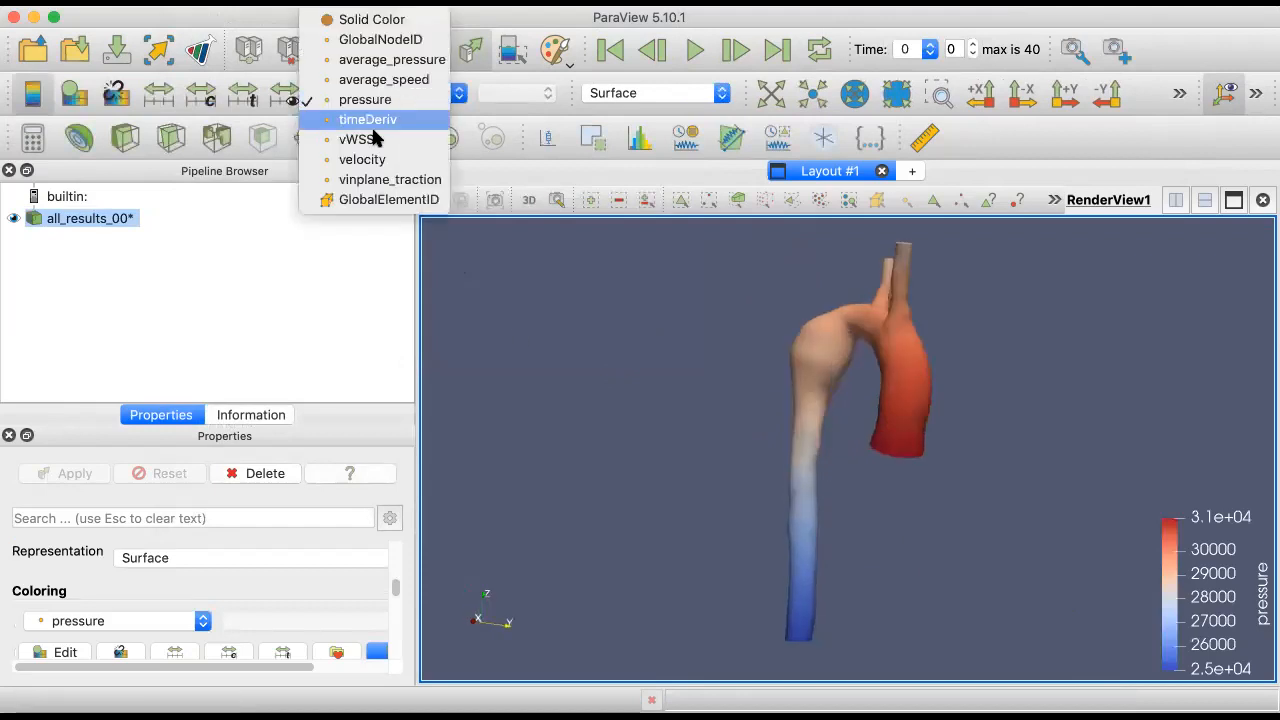
pyautogui.click(360, 160)
pyautogui.moveTo(878, 525); pyautogui.dragTo(1005, 512)
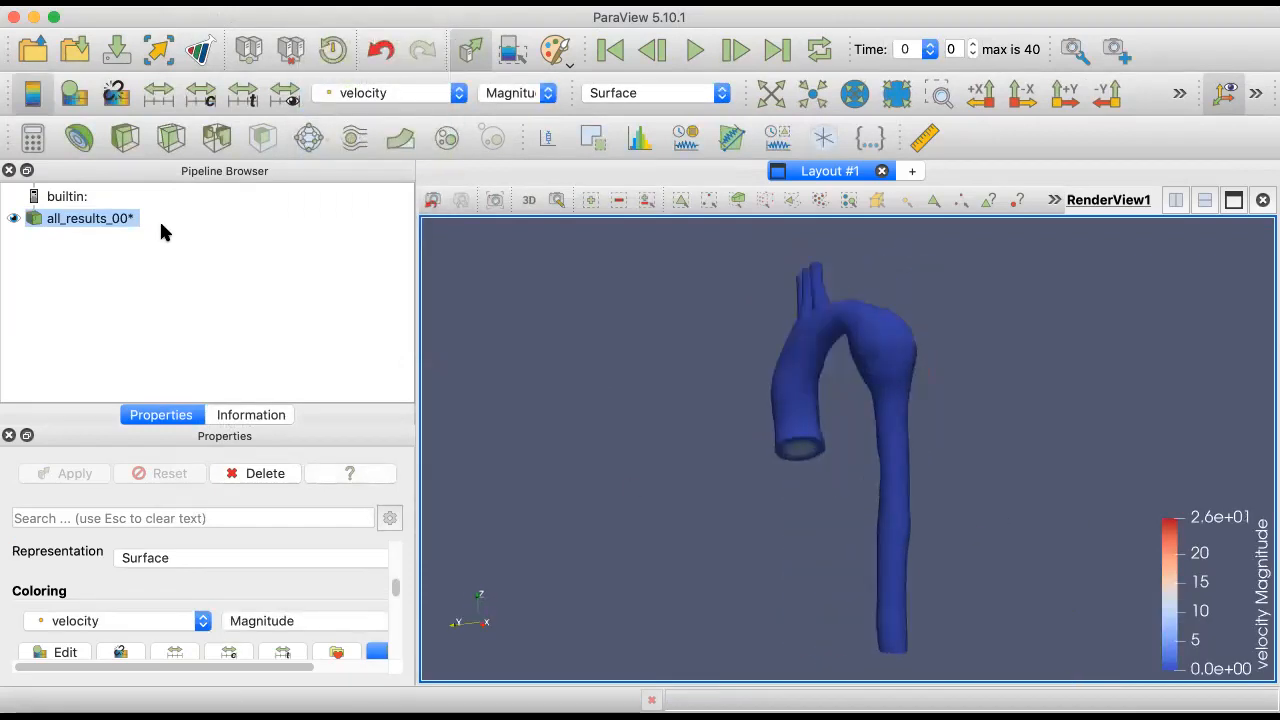
# Step: Slice the vessel with an X-normal plane through the aneurysm, origin about (-2.62, 1.87, 1.07), showing the full model temporarily for positioning
pyautogui.click(161, 137)
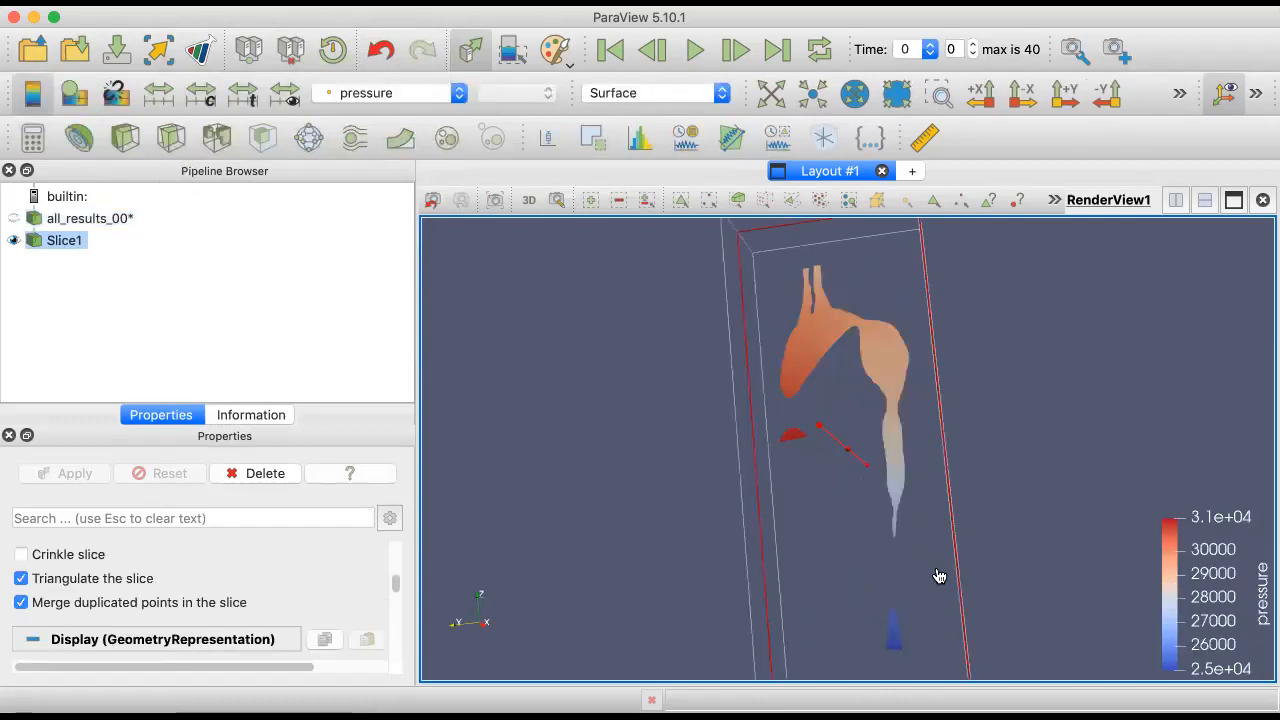
pyautogui.moveTo(986, 537); pyautogui.dragTo(840, 520)
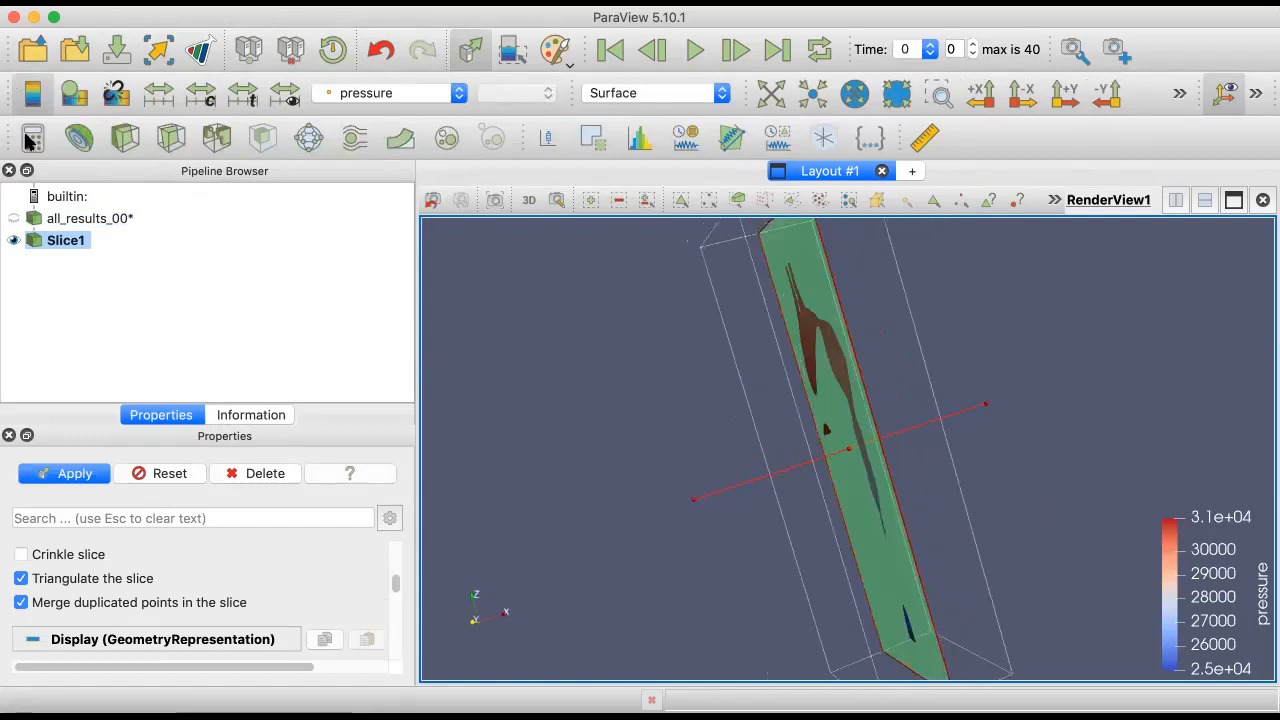
pyautogui.click(14, 218)
pyautogui.click(41, 239)
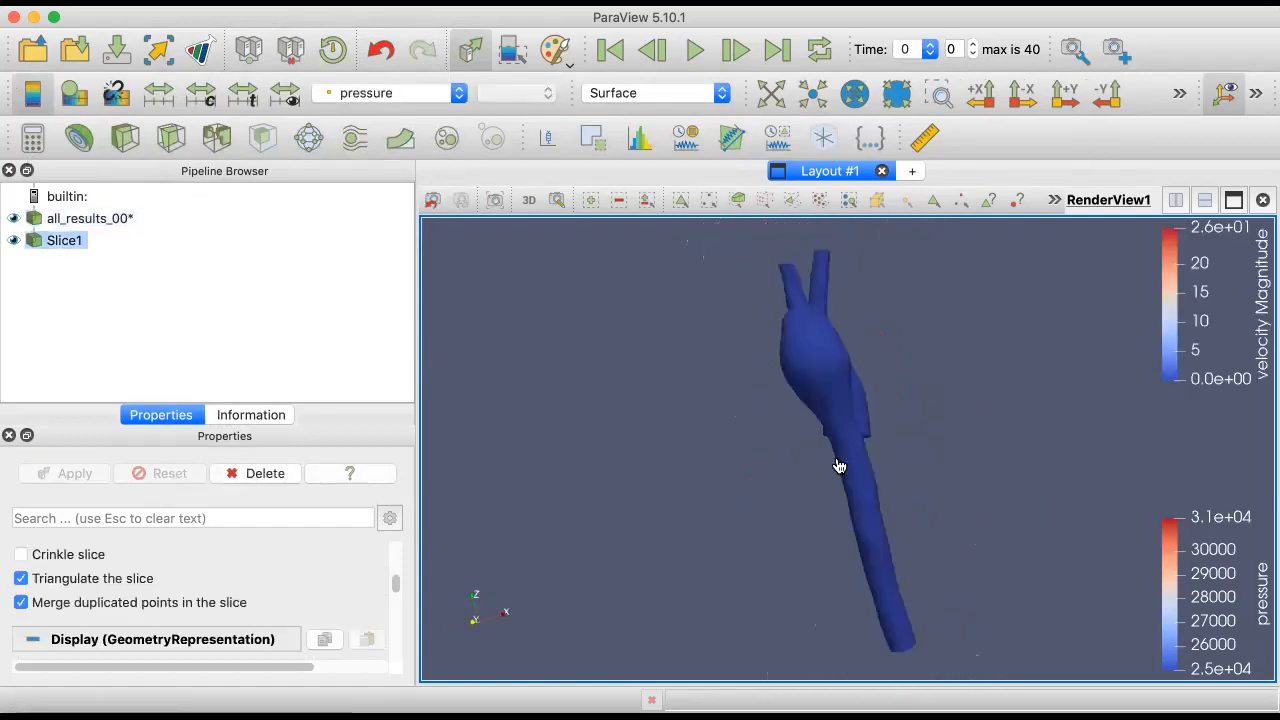
pyautogui.moveTo(1048, 440); pyautogui.dragTo(793, 401)
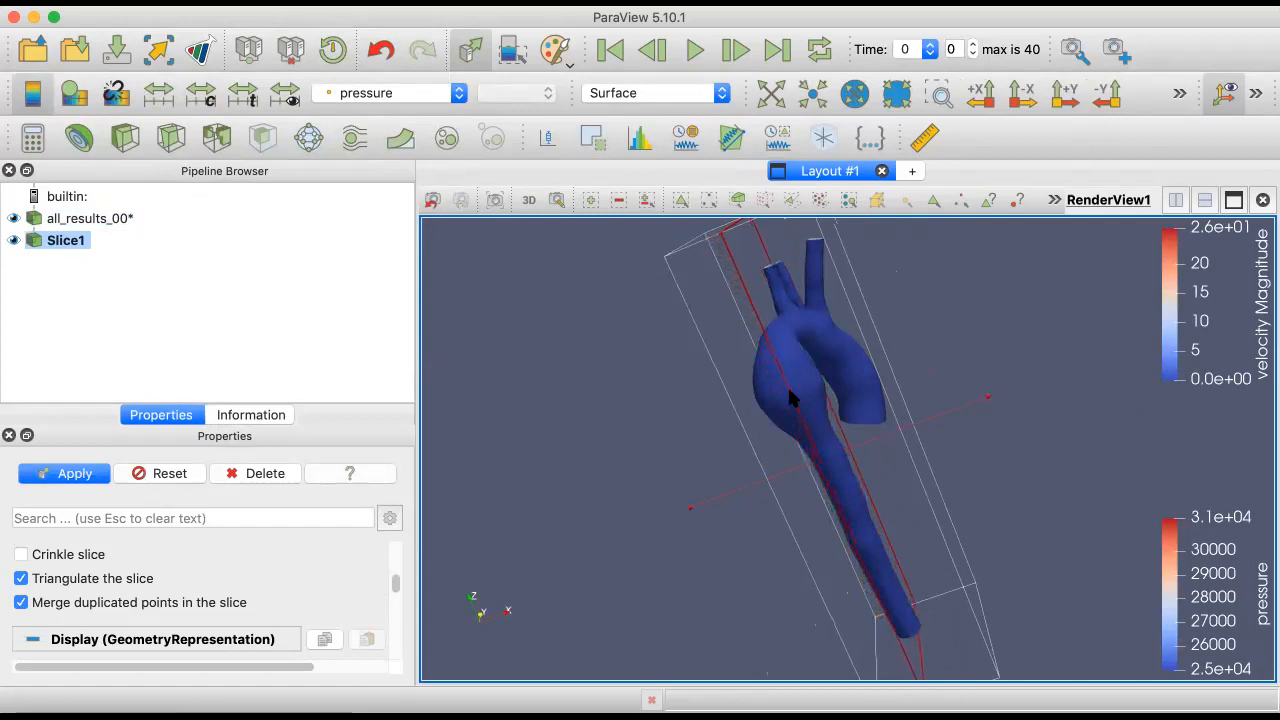
pyautogui.click(14, 219)
pyautogui.moveTo(705, 465); pyautogui.dragTo(770, 446)
# Step: Turn off the display of the slice plane for Slice1
pyautogui.scroll(10, 393, 560)
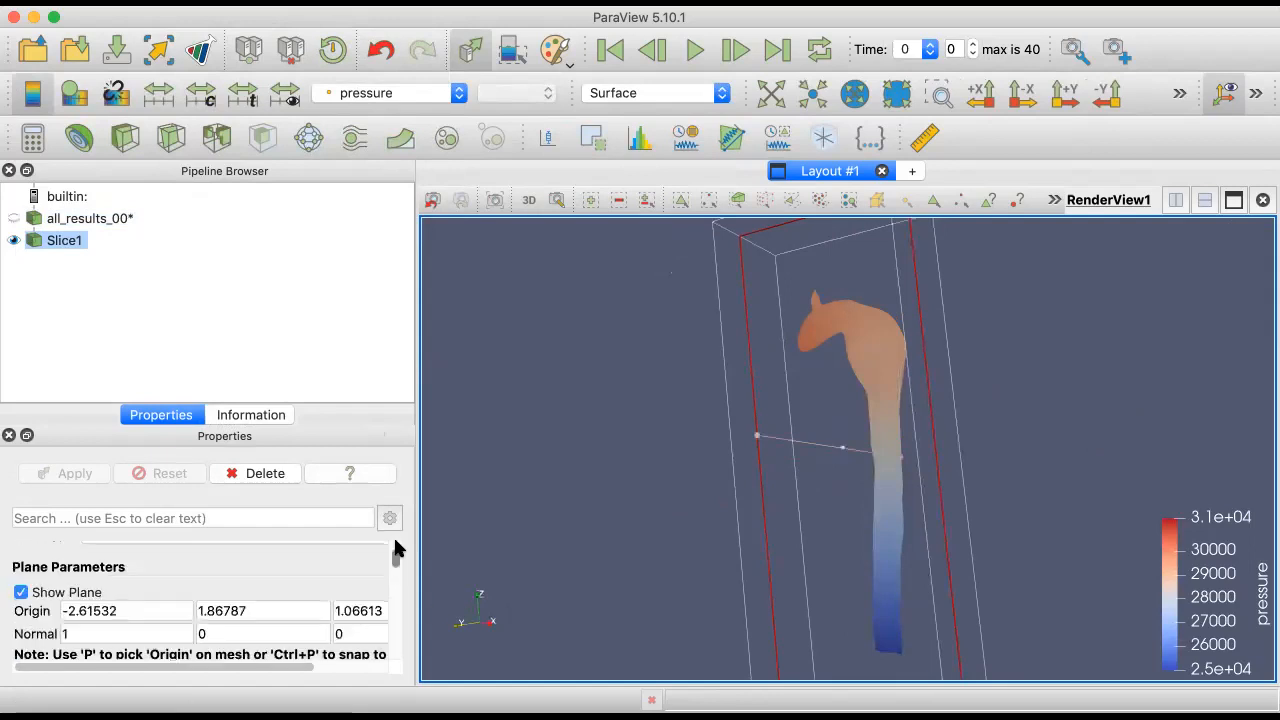
pyautogui.click(21, 615)
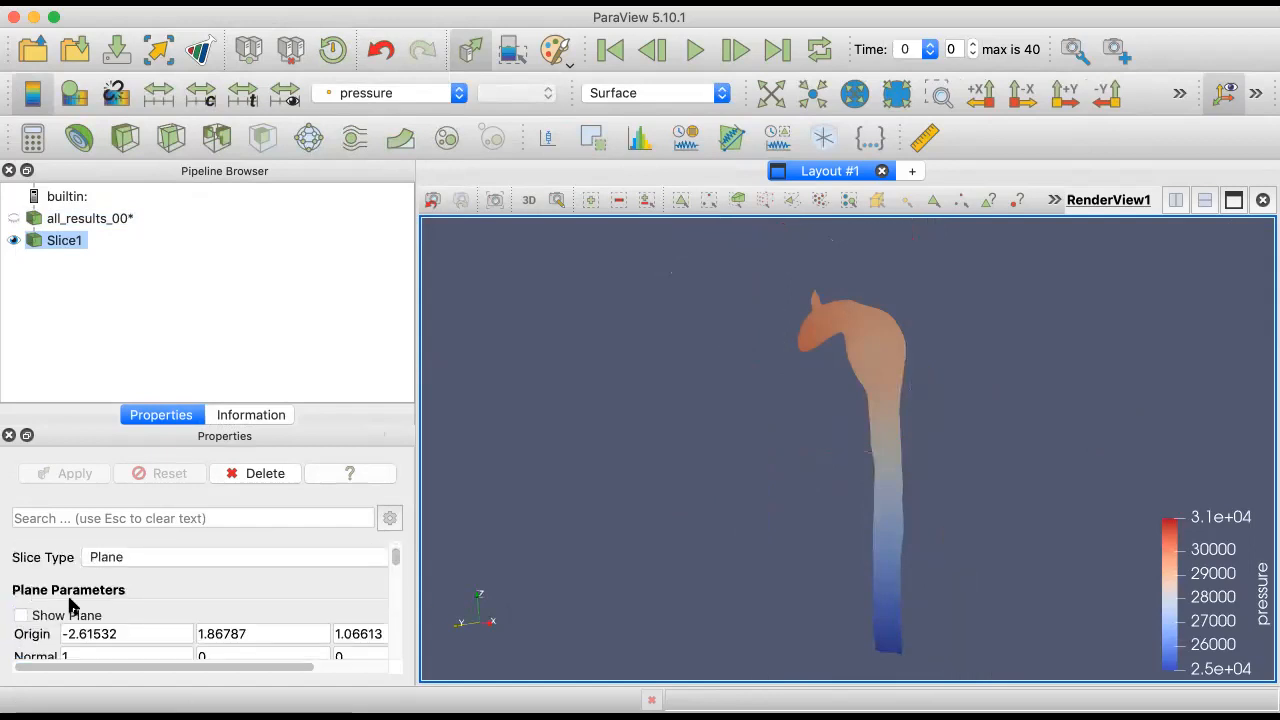
pyautogui.moveTo(929, 452); pyautogui.dragTo(905, 430)
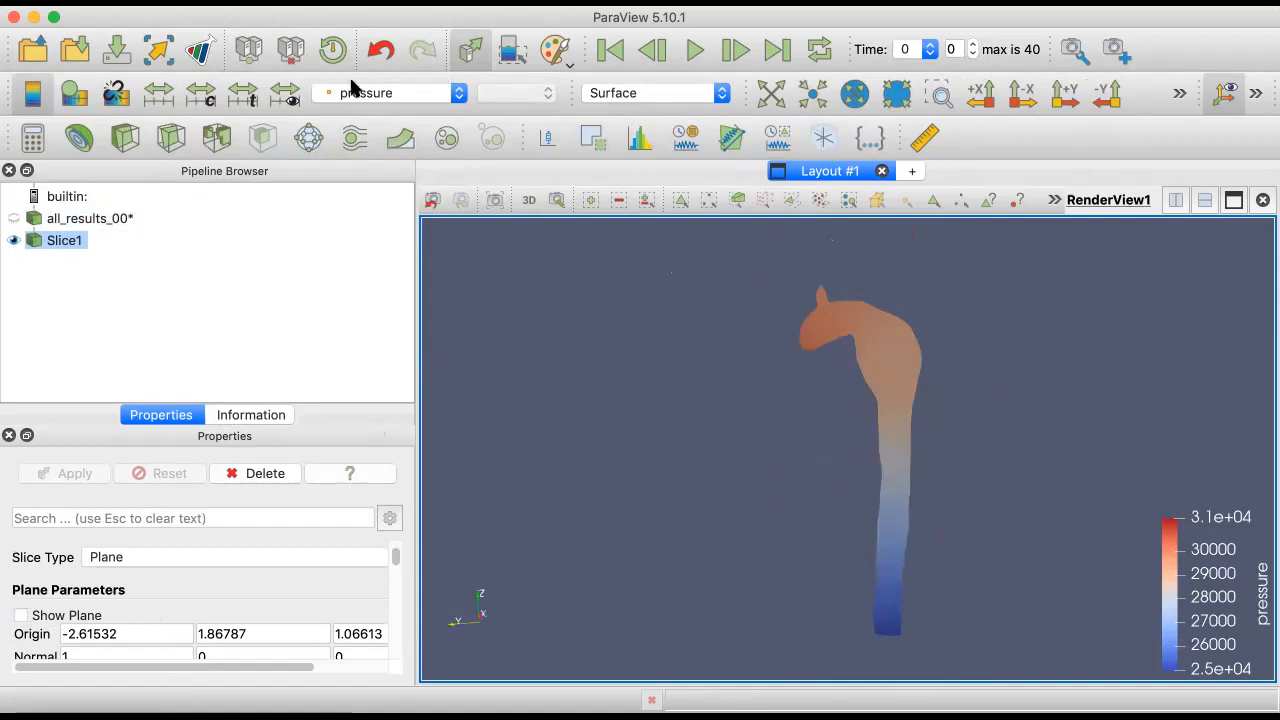
# Step: Color Slice1 by velocity magnitude and move the color legend closer to the slice
pyautogui.click(365, 92)
pyautogui.click(369, 161)
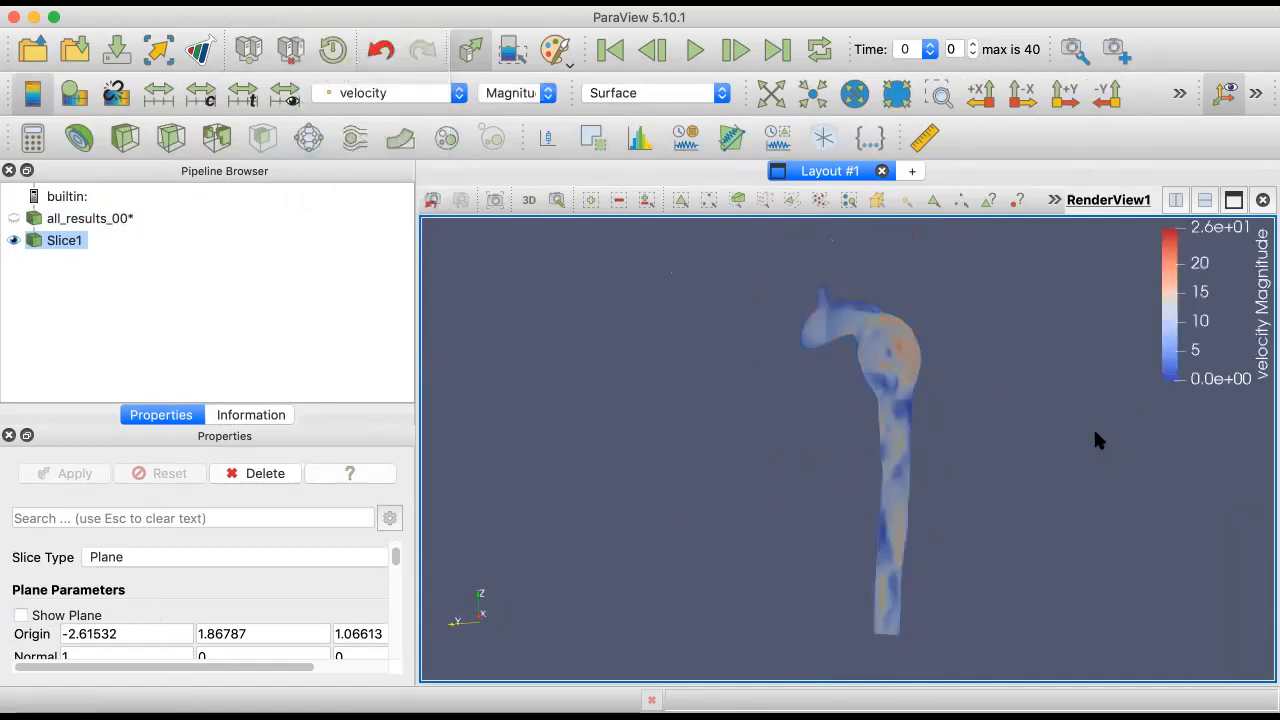
pyautogui.moveTo(934, 486); pyautogui.dragTo(752, 572, button='middle')
pyautogui.moveTo(1171, 314); pyautogui.dragTo(1037, 607)
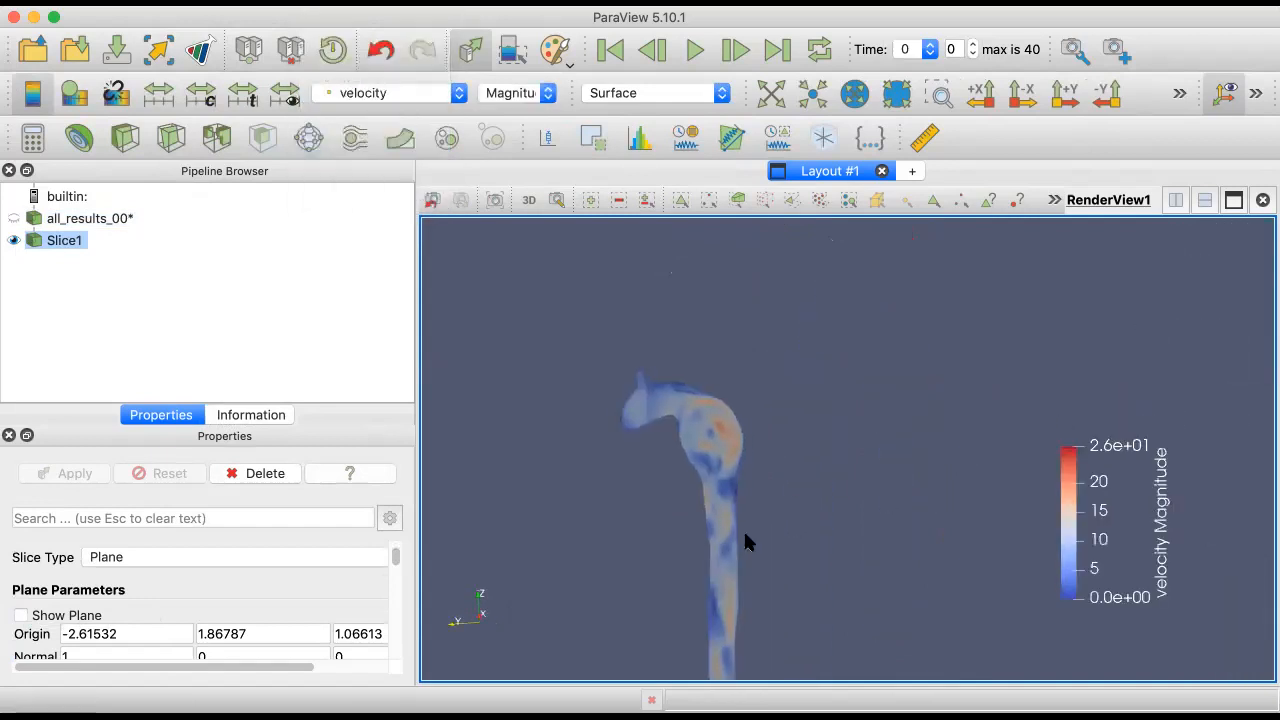
# Step: Enlarge the slice around the aneurysm and widen the area showing its properties
pyautogui.moveTo(743, 528); pyautogui.dragTo(823, 443, button='middle')
pyautogui.moveTo(762, 317); pyautogui.dragTo(760, 383, button='right')
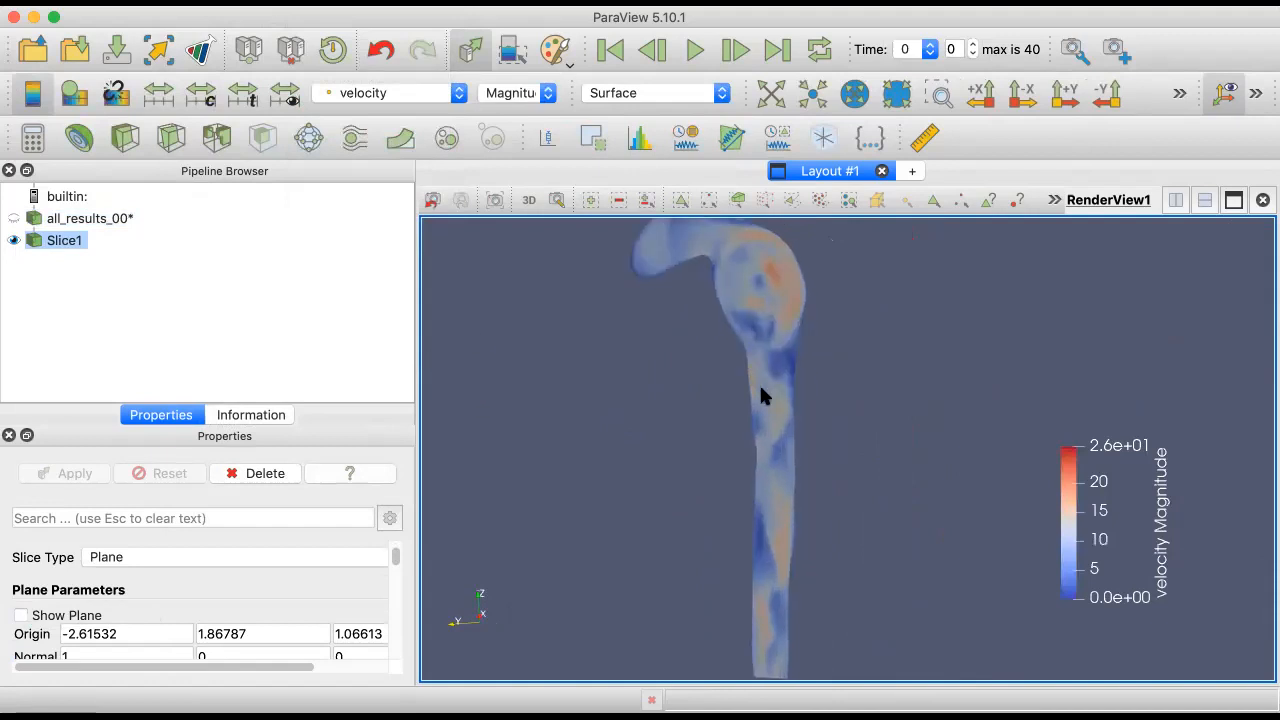
pyautogui.moveTo(760, 383); pyautogui.dragTo(794, 491, button='middle')
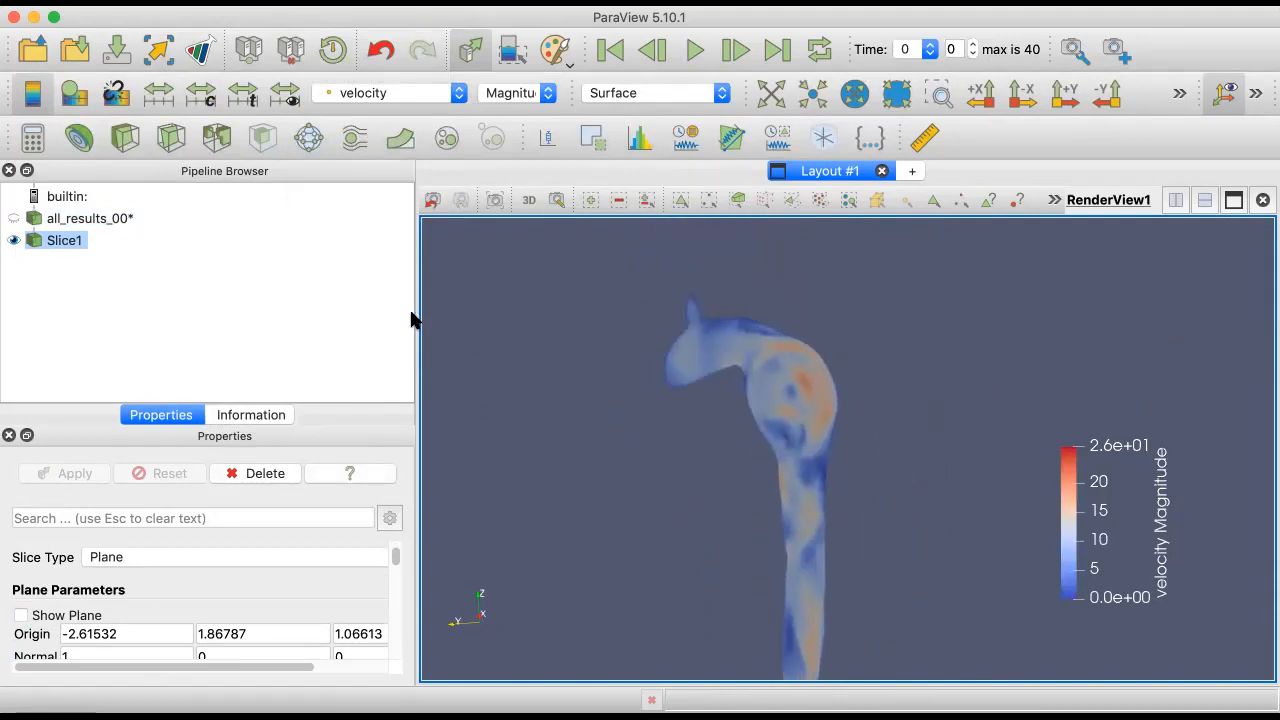
pyautogui.moveTo(414, 310); pyautogui.dragTo(455, 310)
pyautogui.moveTo(763, 446); pyautogui.dragTo(751, 381, button='middle')
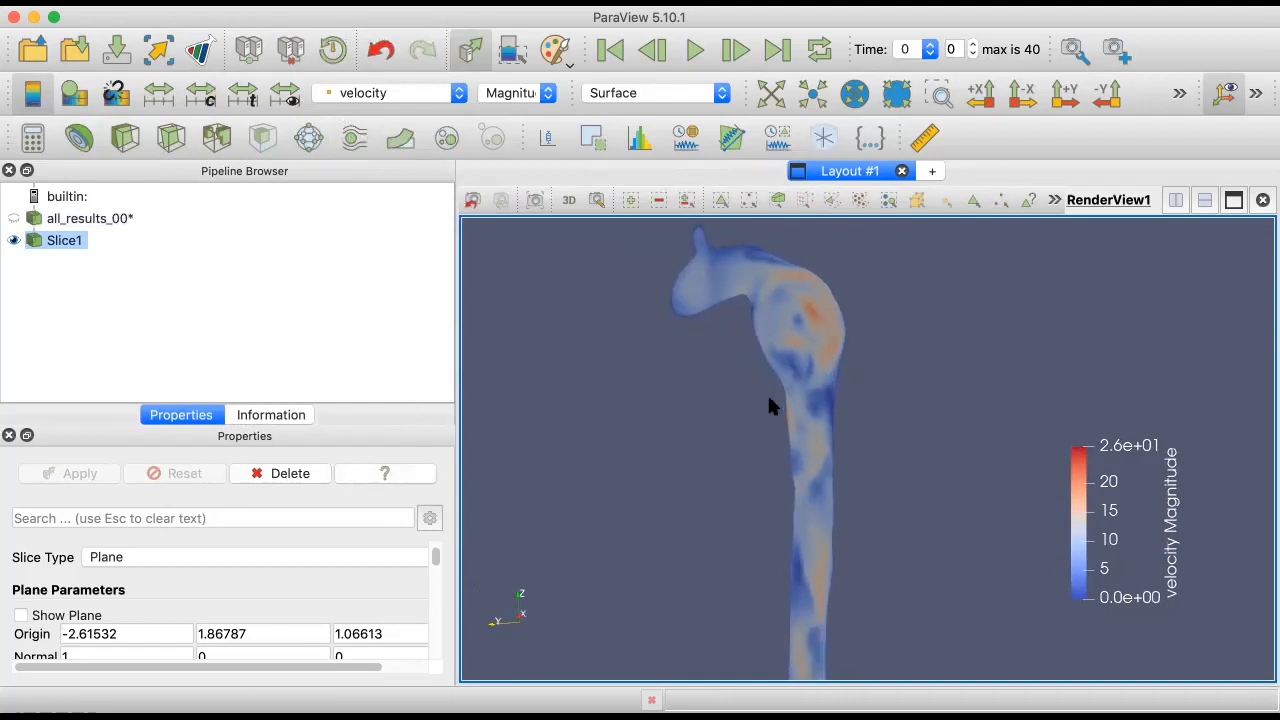
# Step: Apply the Rainbow Uniform color map to the slice's velocity coloring and place the color legend just beside the slice
pyautogui.moveTo(1063, 523); pyautogui.dragTo(954, 430)
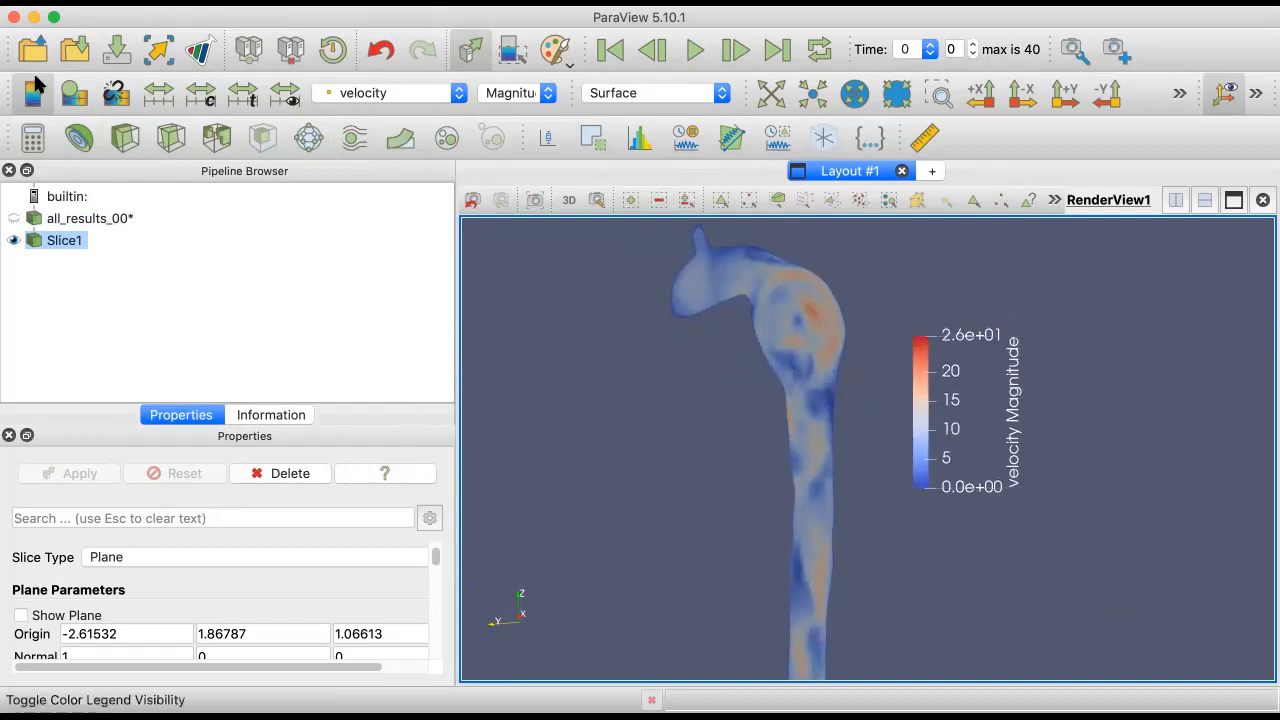
pyautogui.click(72, 95)
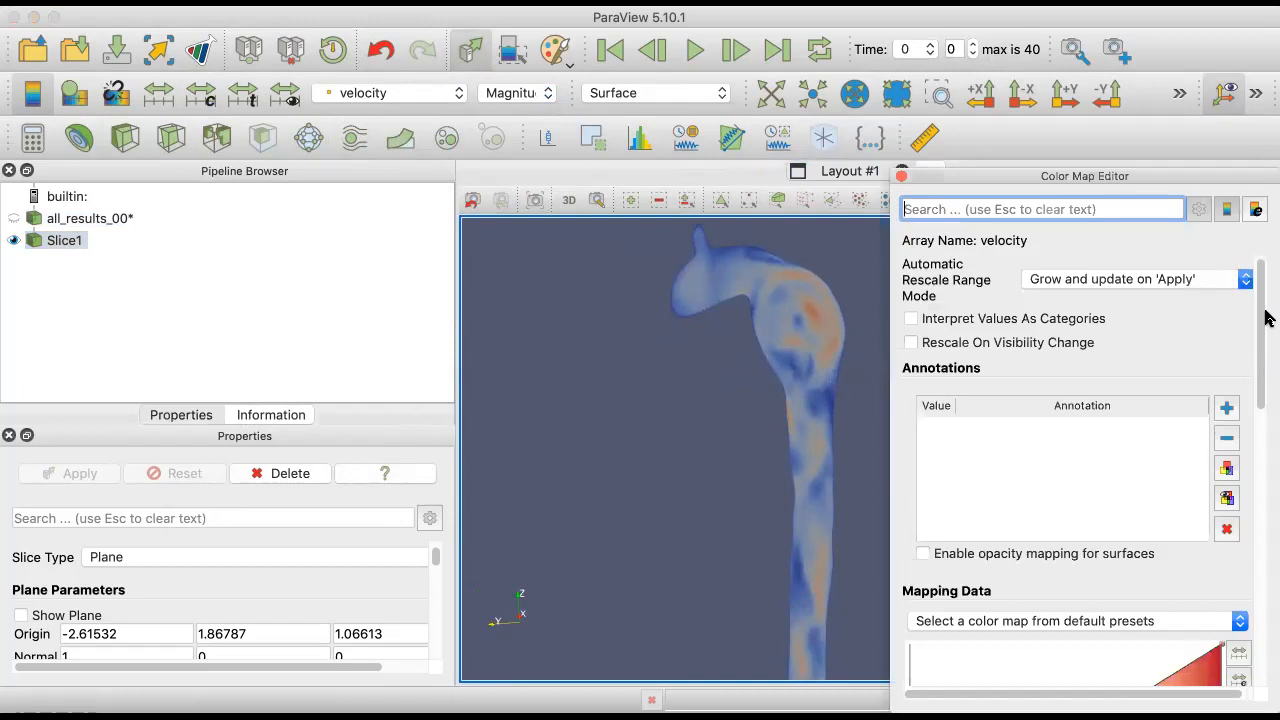
pyautogui.scroll(-6, 1251, 330)
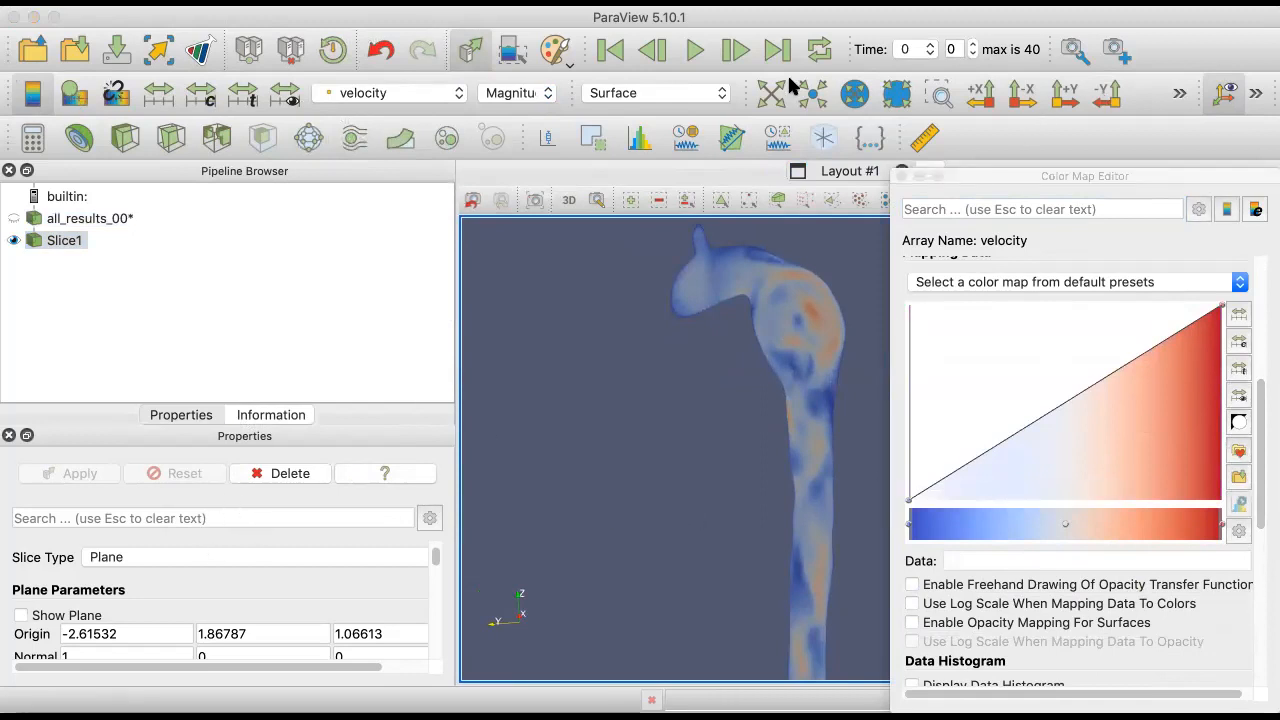
pyautogui.click(774, 488)
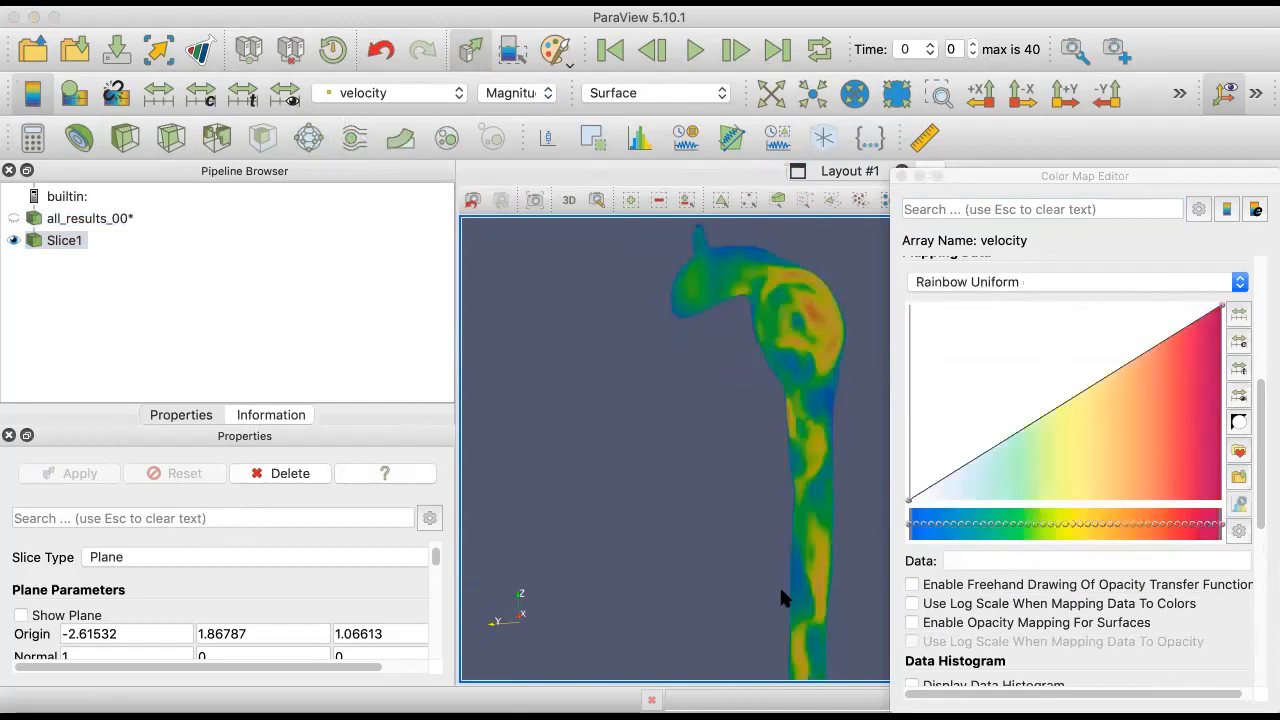
pyautogui.click(779, 585)
pyautogui.click(903, 177)
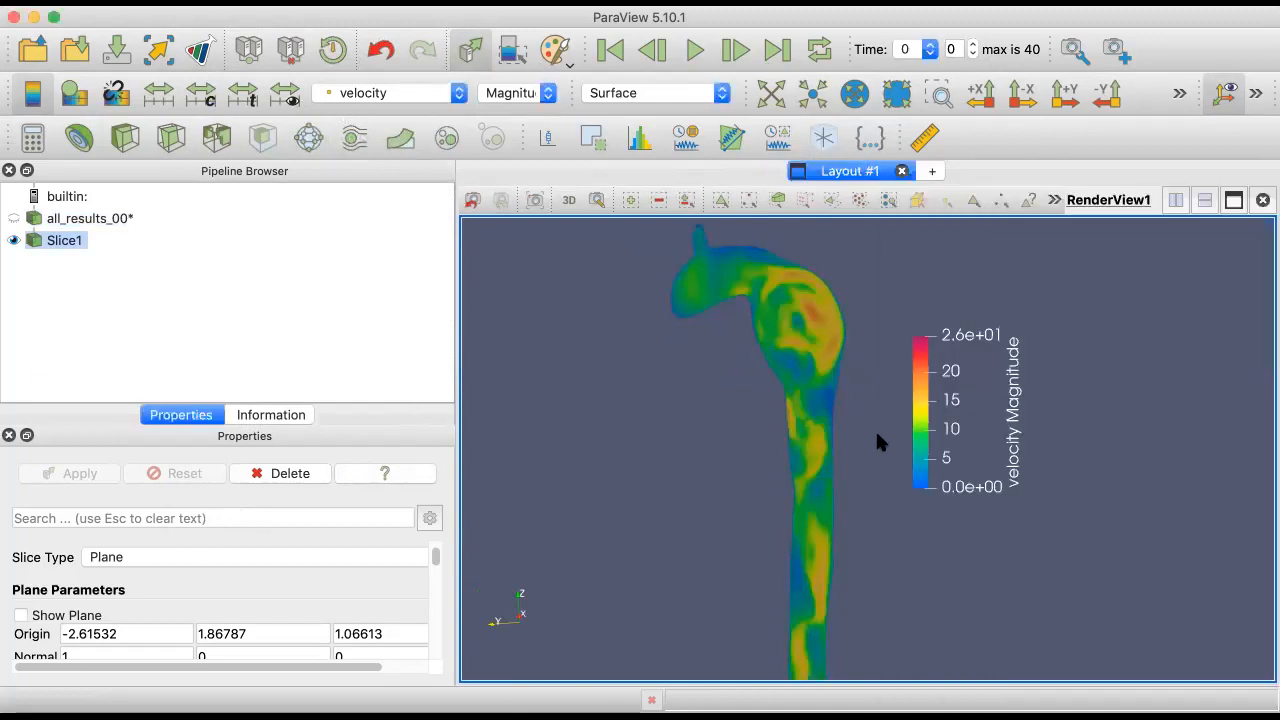
pyautogui.moveTo(960, 407); pyautogui.dragTo(983, 387)
# Step: Display Slice1 with the Surface LIC representation and move the color legend clear of the enlarged aneurysm
pyautogui.moveTo(847, 364); pyautogui.dragTo(839, 478)
pyautogui.moveTo(841, 485); pyautogui.dragTo(849, 503, button='middle')
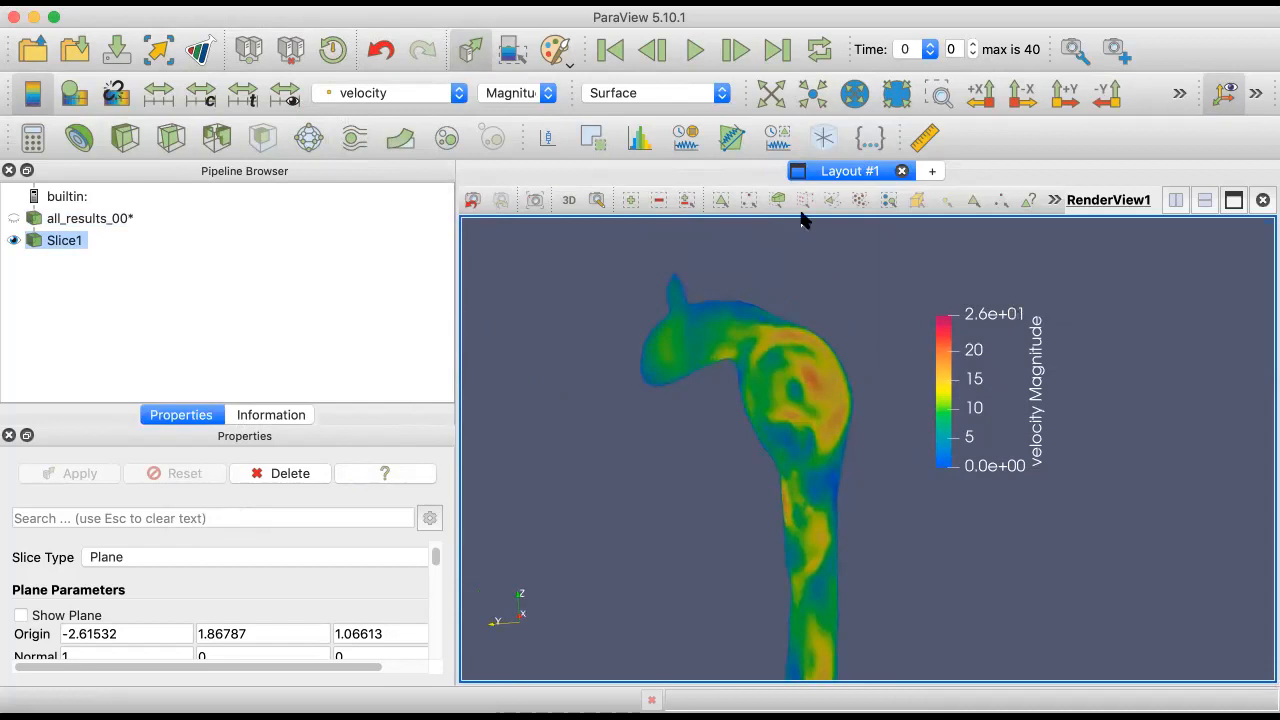
pyautogui.click(688, 93)
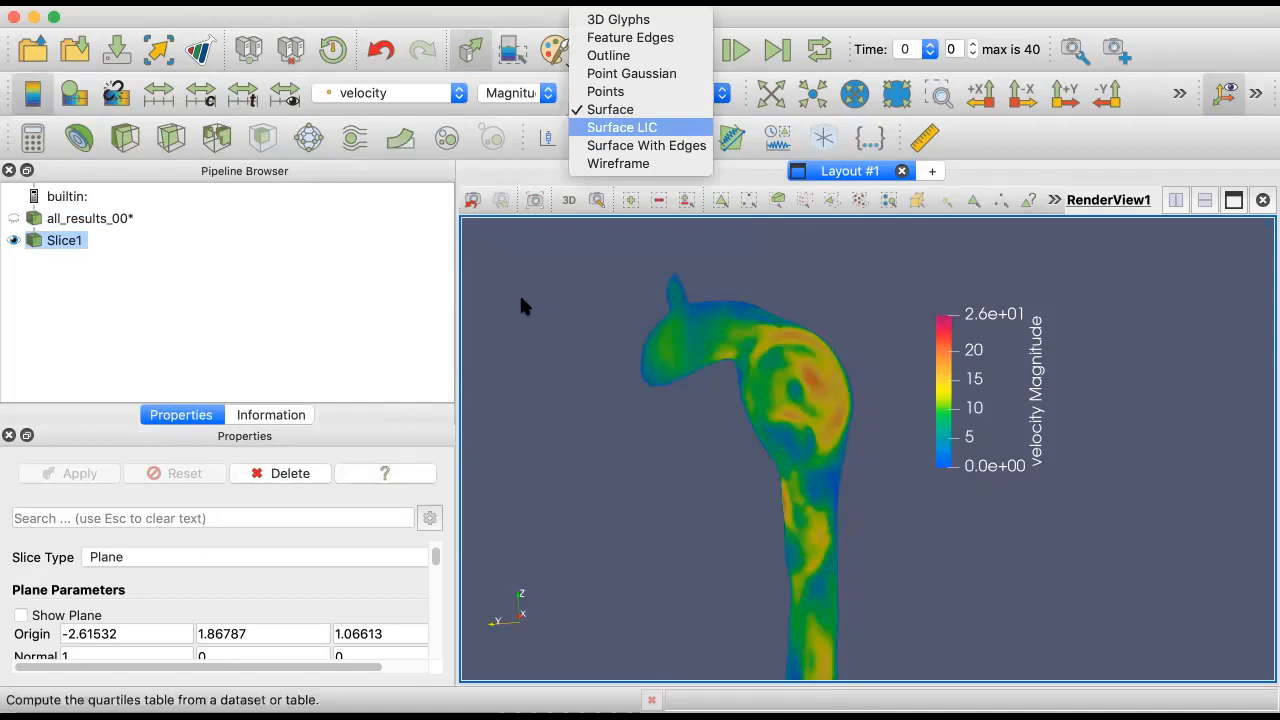
pyautogui.click(617, 127)
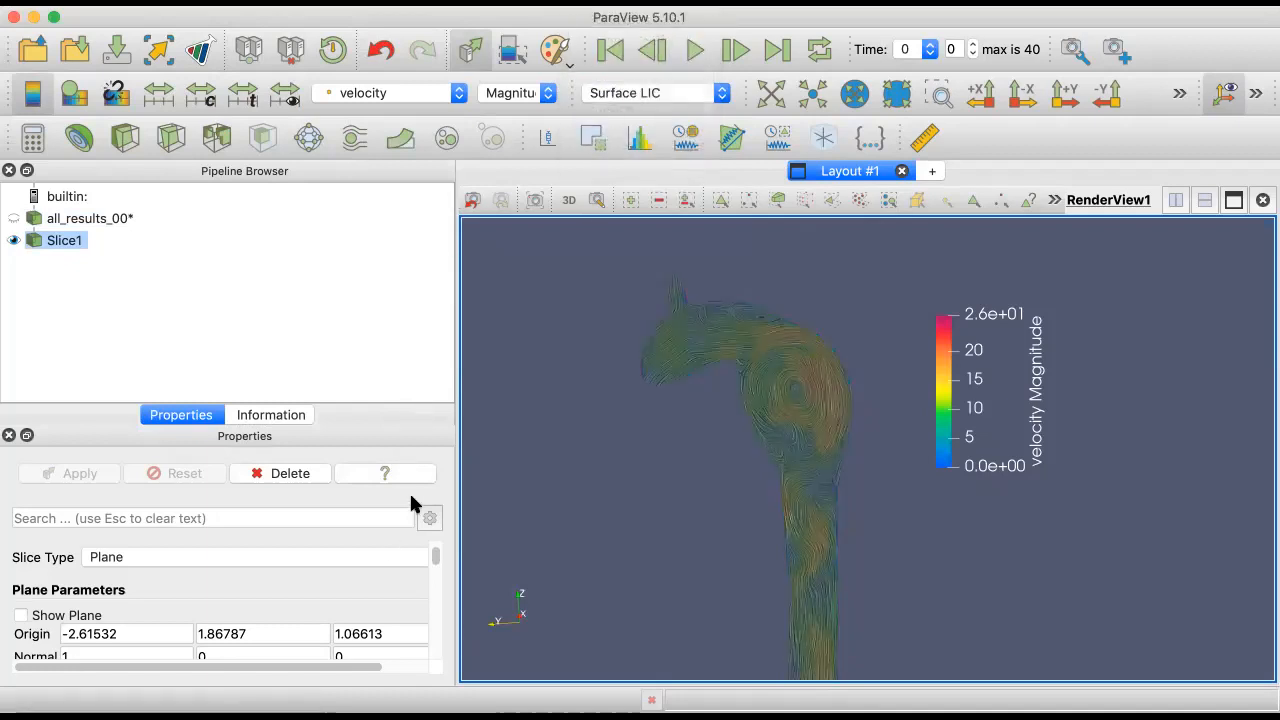
pyautogui.moveTo(431, 550)
pyautogui.mouseDown()
pyautogui.moveTo(431, 538)
pyautogui.moveTo(428, 594)
pyautogui.mouseUp()
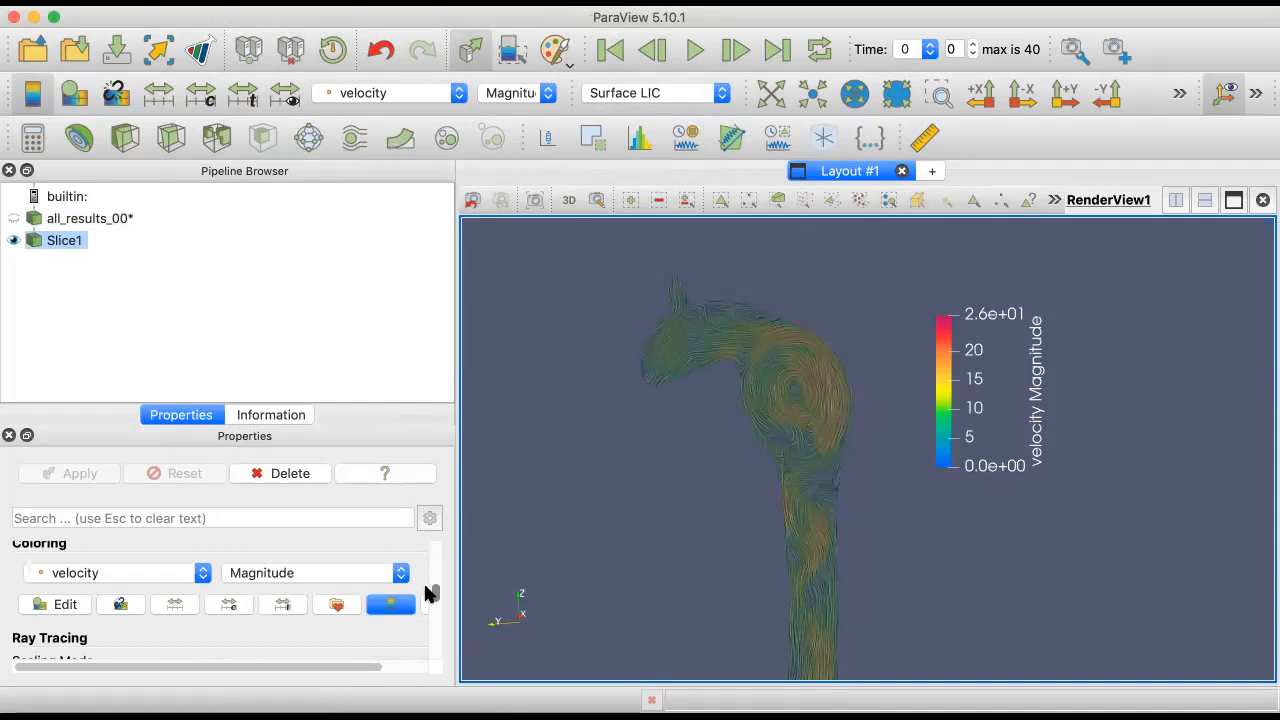
pyautogui.moveTo(763, 349); pyautogui.dragTo(725, 387)
pyautogui.moveTo(723, 380); pyautogui.dragTo(497, 577, button='right')
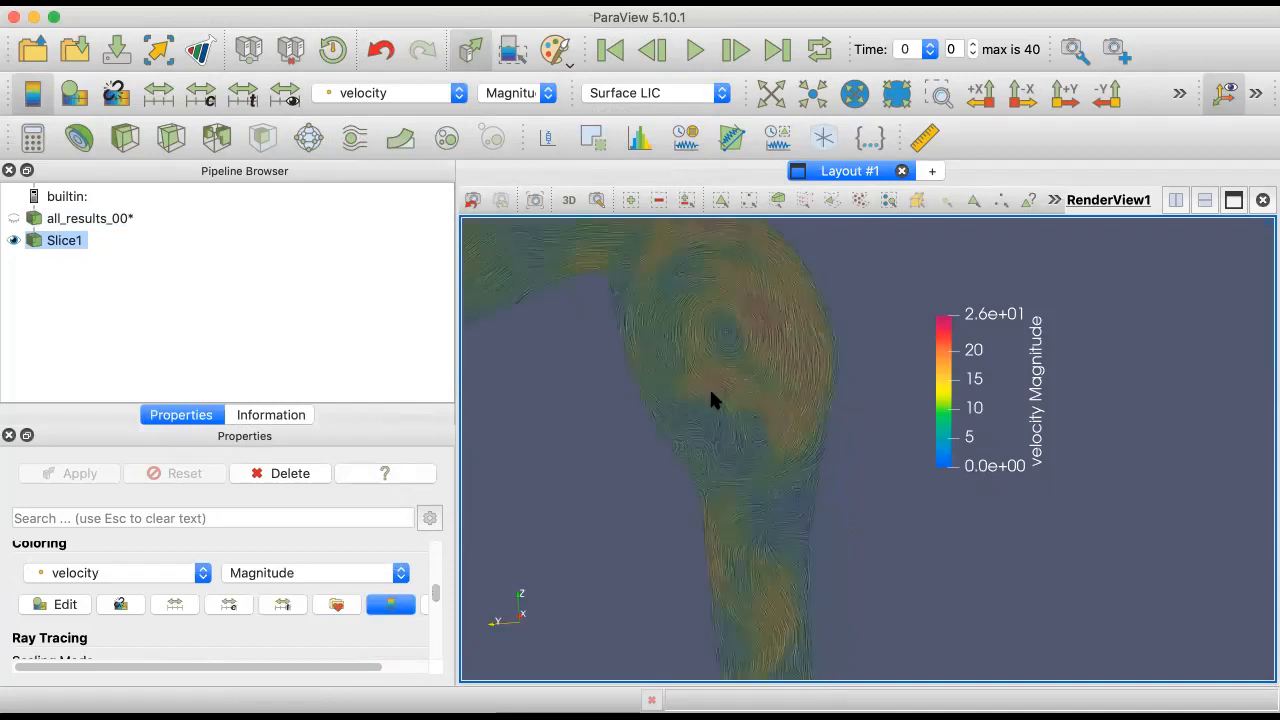
pyautogui.moveTo(637, 446); pyautogui.dragTo(545, 455)
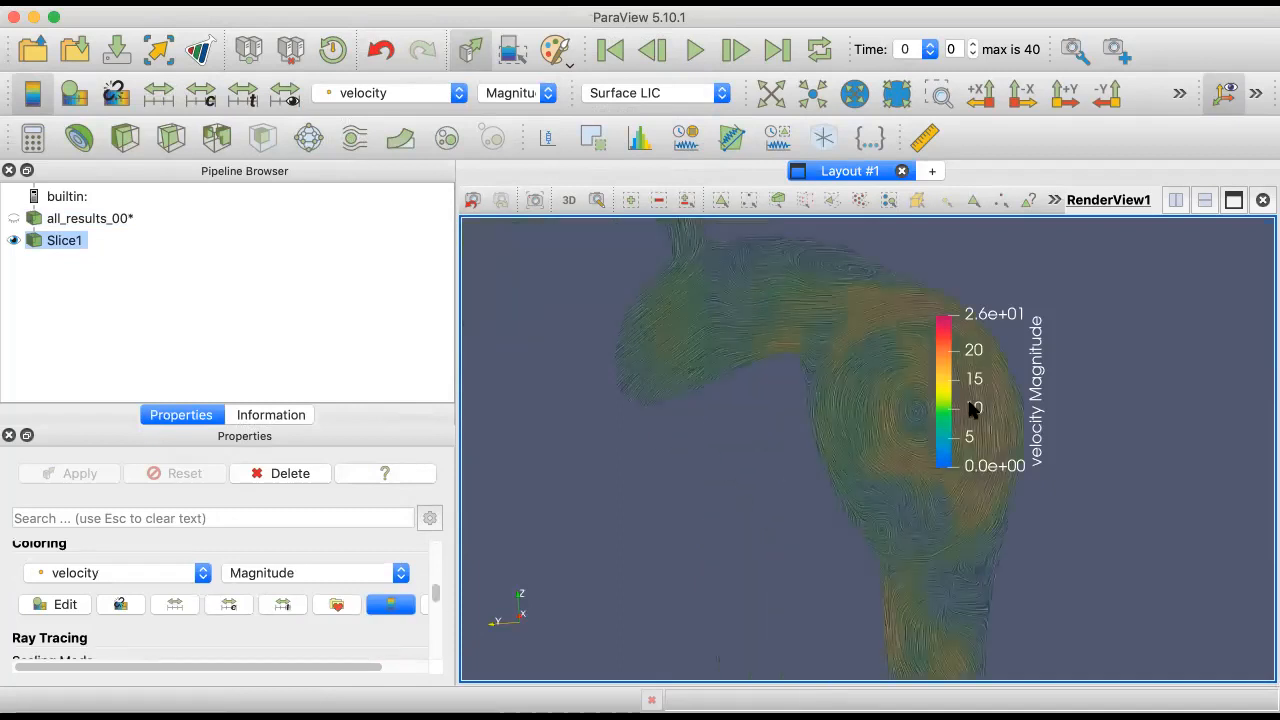
pyautogui.moveTo(951, 406); pyautogui.dragTo(1190, 420)
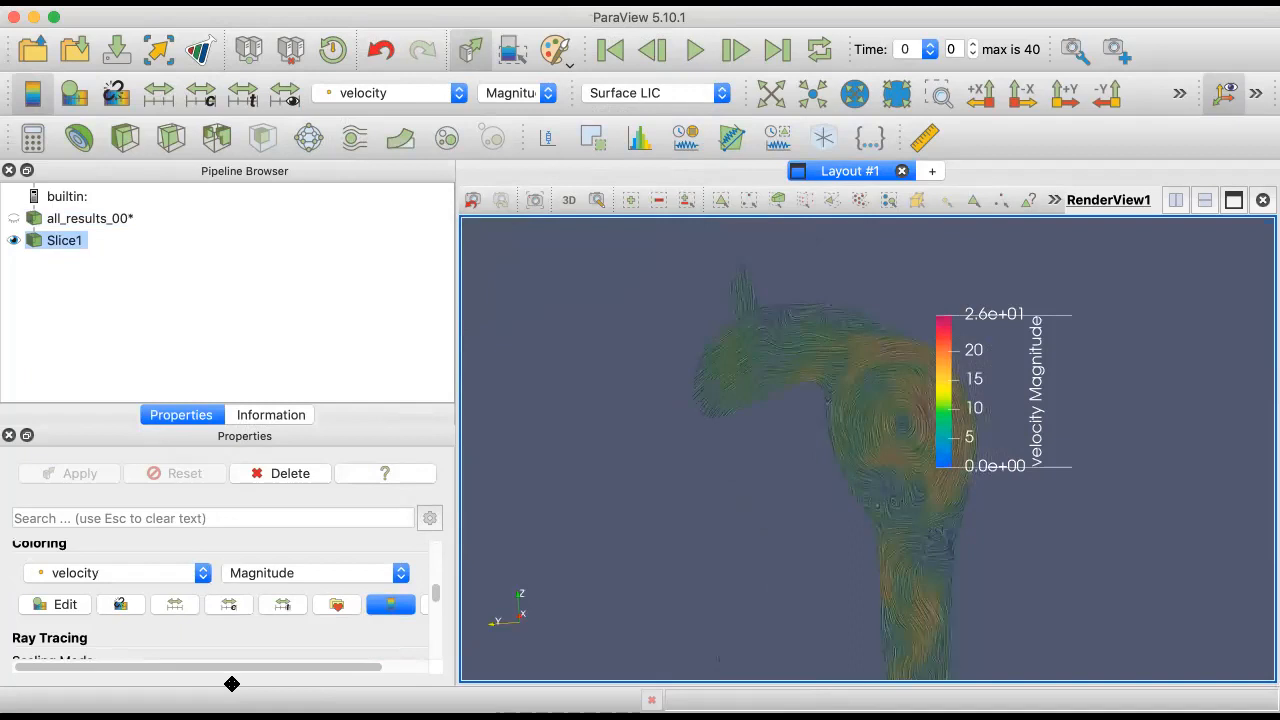
# Step: Set Enhance Contrast to LIC and Color in the Surface LIC rendering of Slice1
pyautogui.scroll(-15, 436, 598)
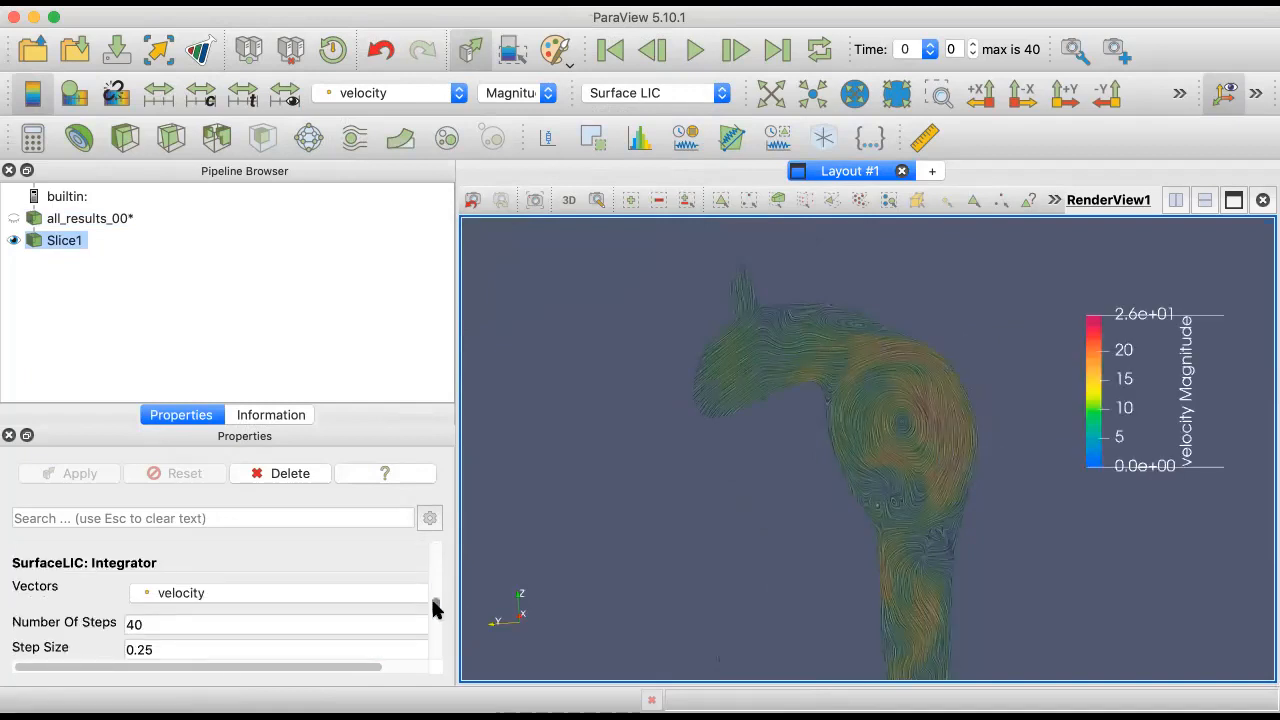
pyautogui.moveTo(434, 624)
pyautogui.mouseDown()
pyautogui.moveTo(431, 604)
pyautogui.moveTo(433, 616)
pyautogui.mouseUp()
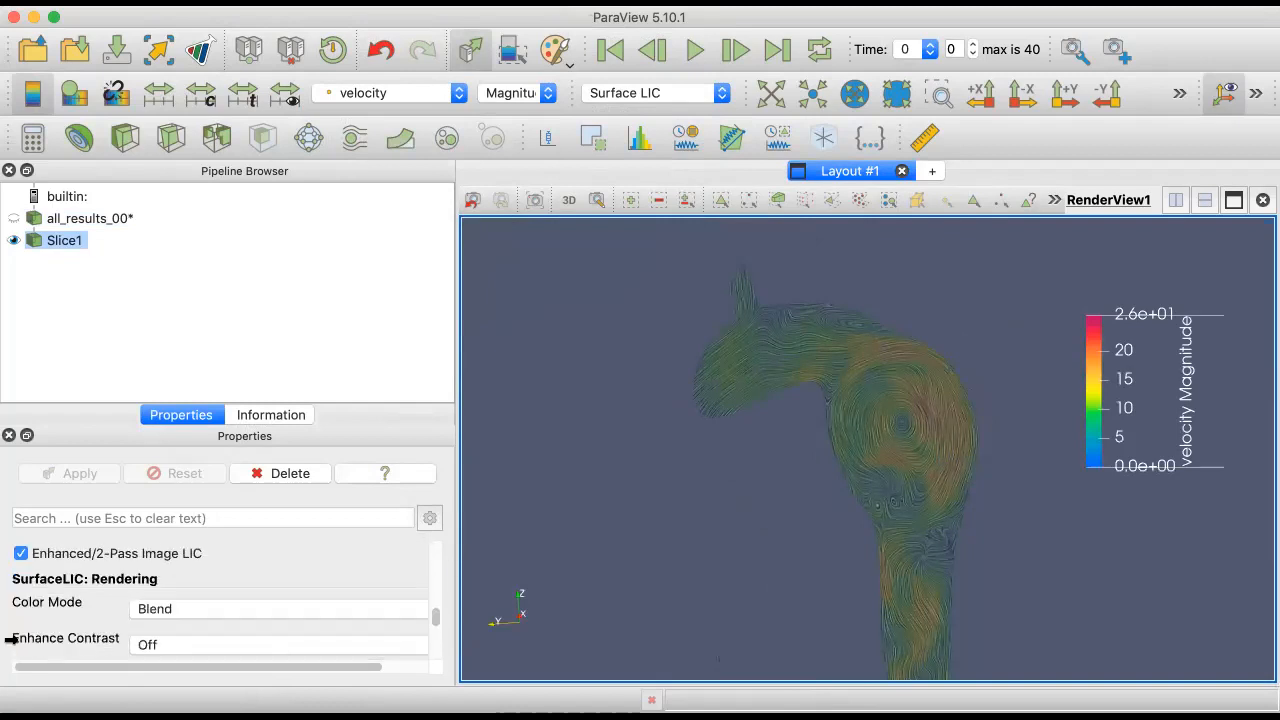
pyautogui.click(197, 645)
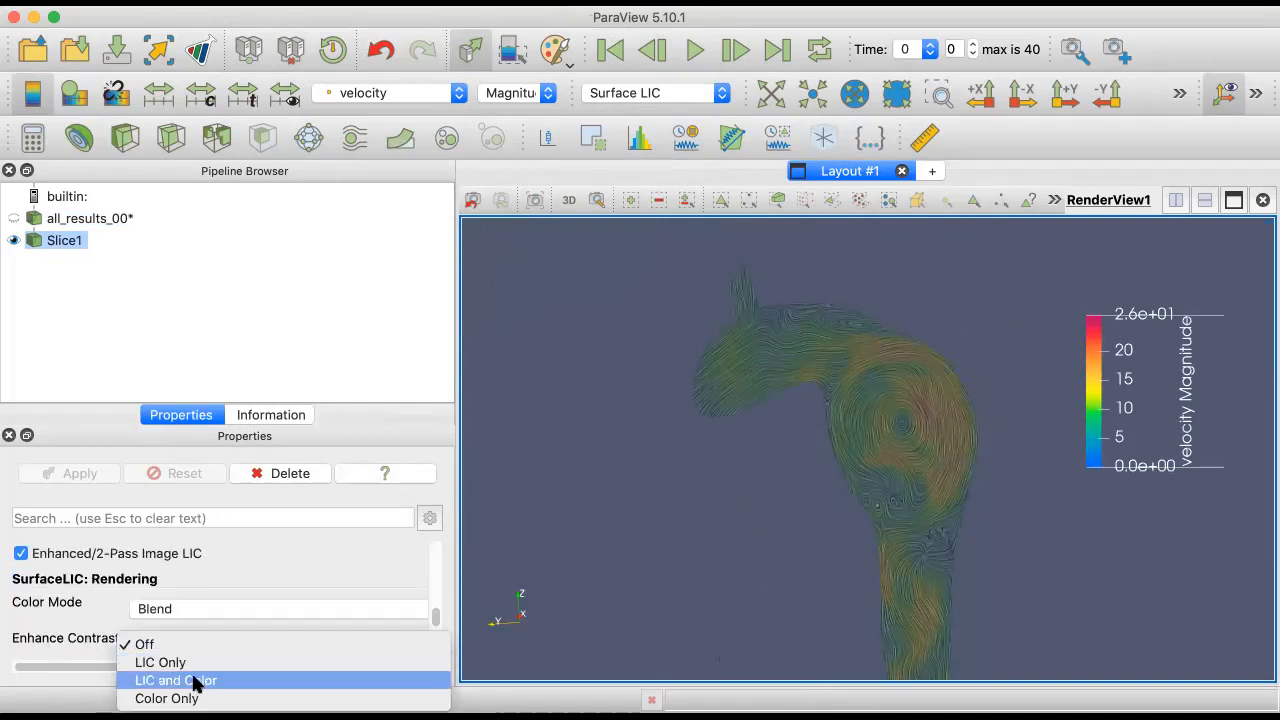
pyautogui.click(197, 681)
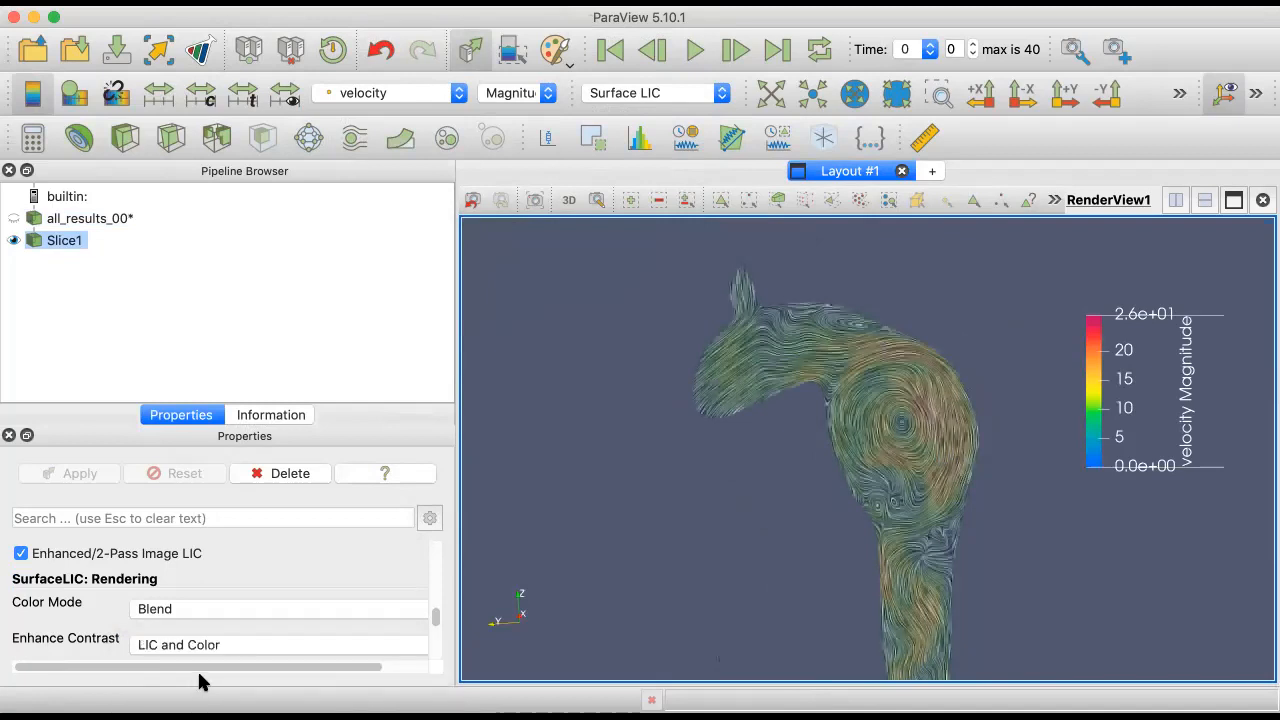
# Step: Play the Surface LIC slice through time, pause at time step 24, and return Slice1 to the Surface representation
pyautogui.moveTo(666, 423); pyautogui.dragTo(615, 534)
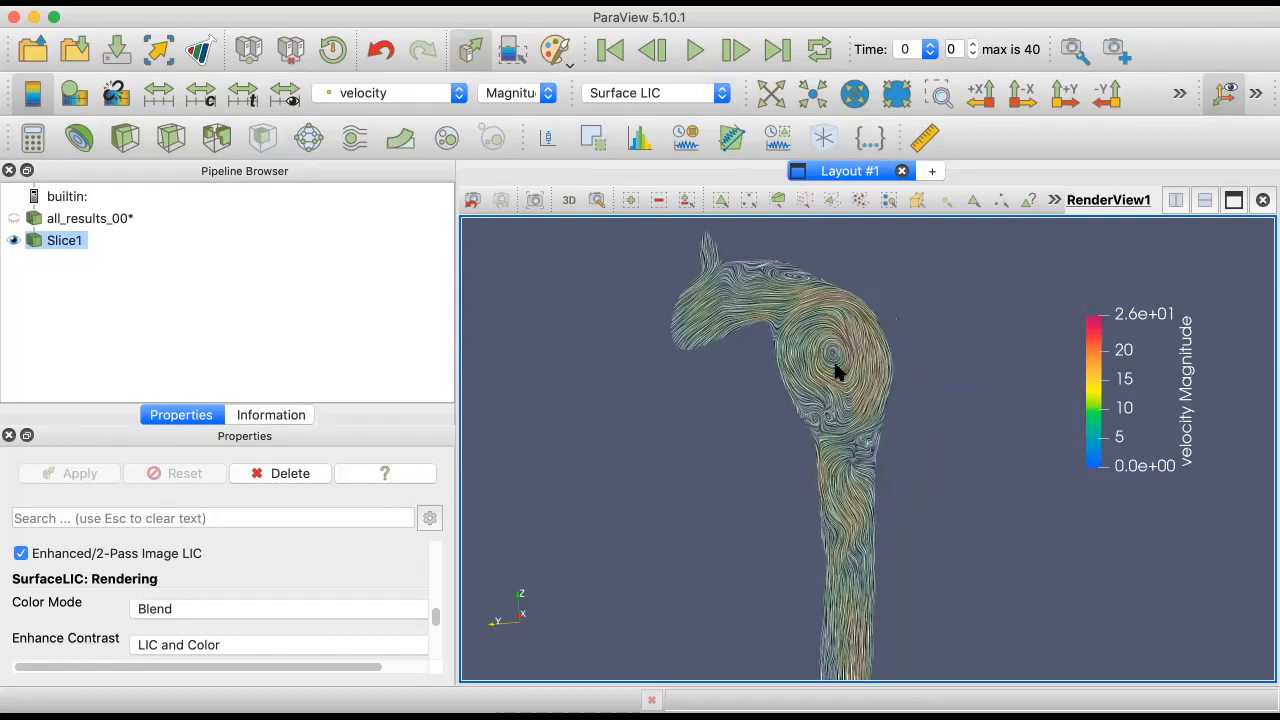
pyautogui.click(696, 47)
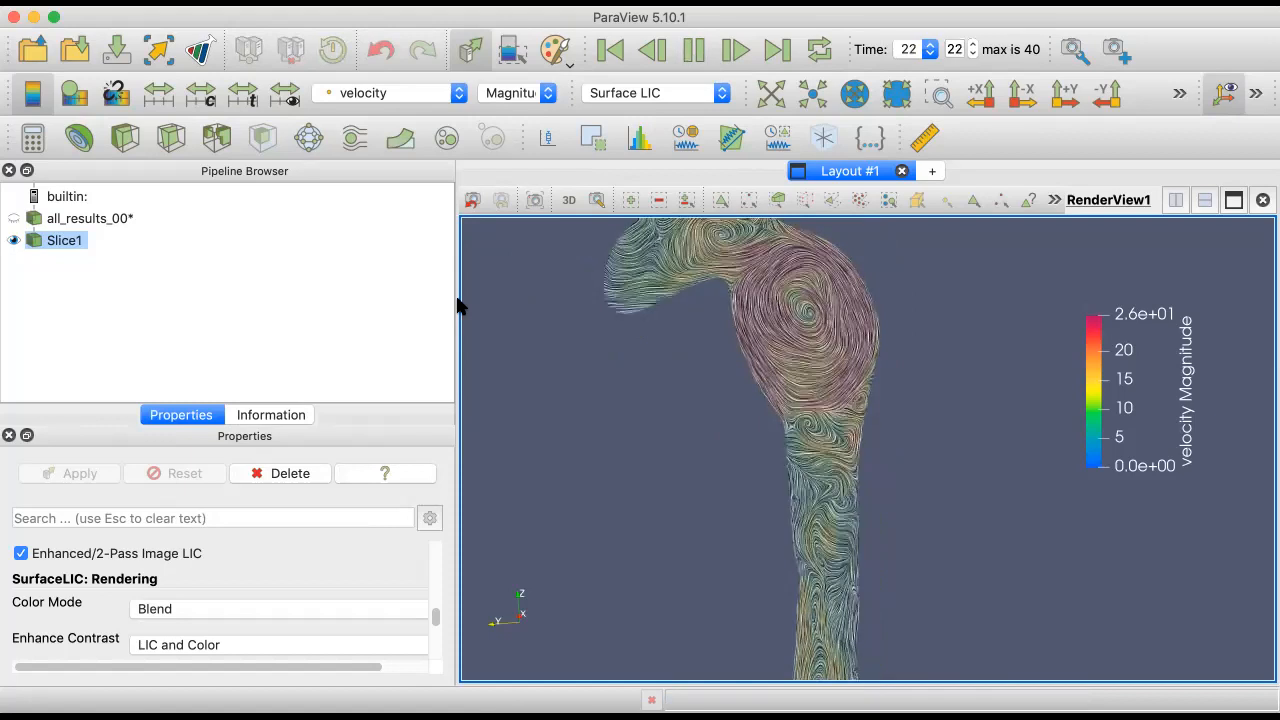
pyautogui.click(697, 50)
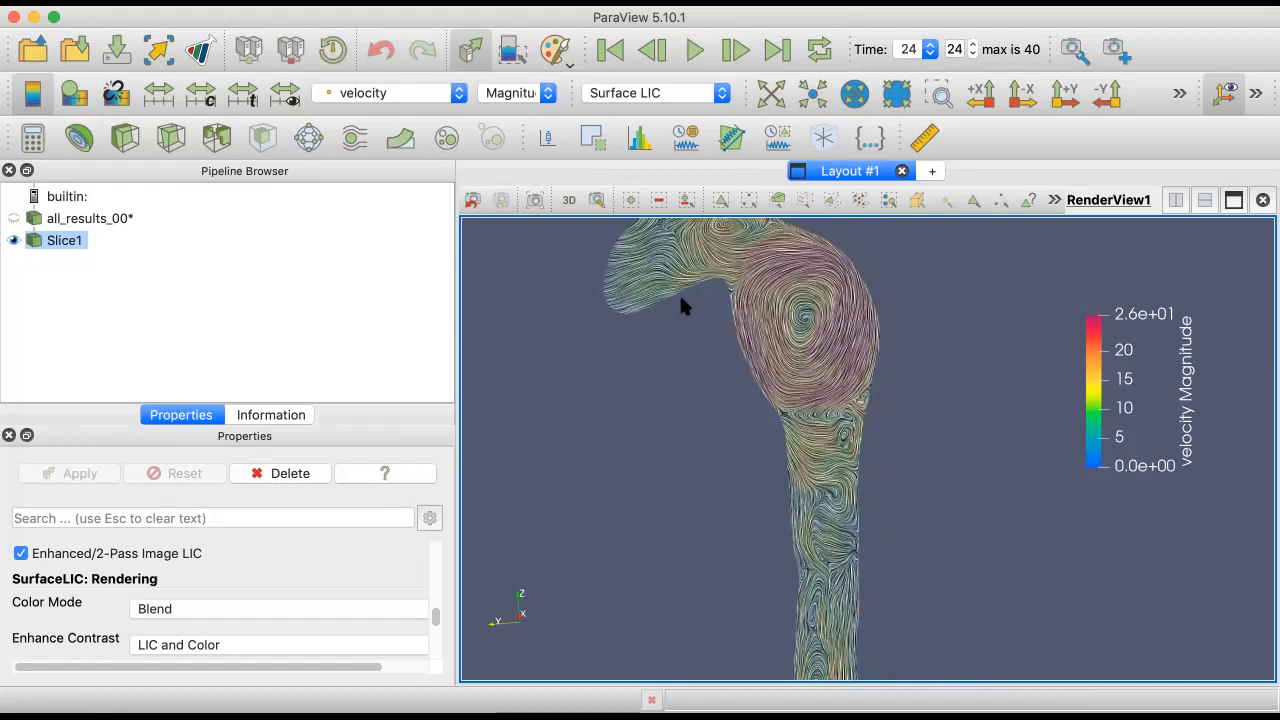
pyautogui.click(701, 93)
pyautogui.click(630, 110)
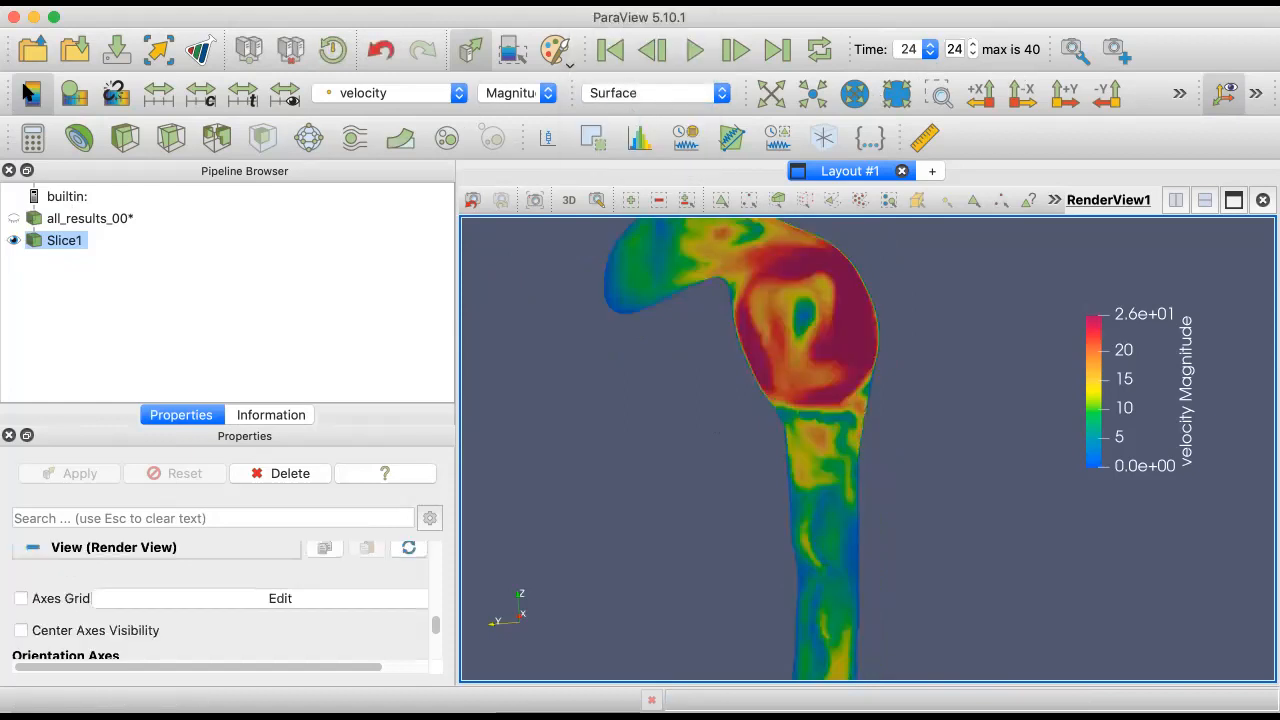
# Step: Load the all_results_..vtp file group from the converted results folder and hide Slice1
pyautogui.click(33, 49)
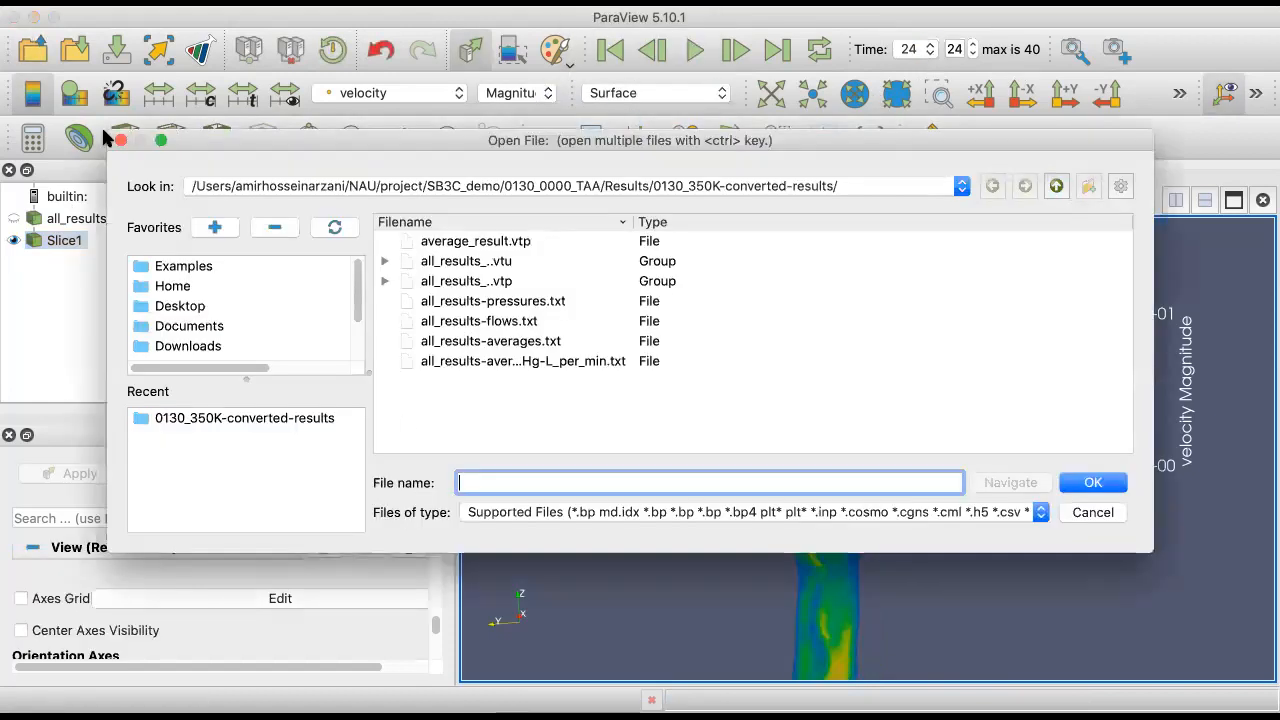
pyautogui.click(458, 284)
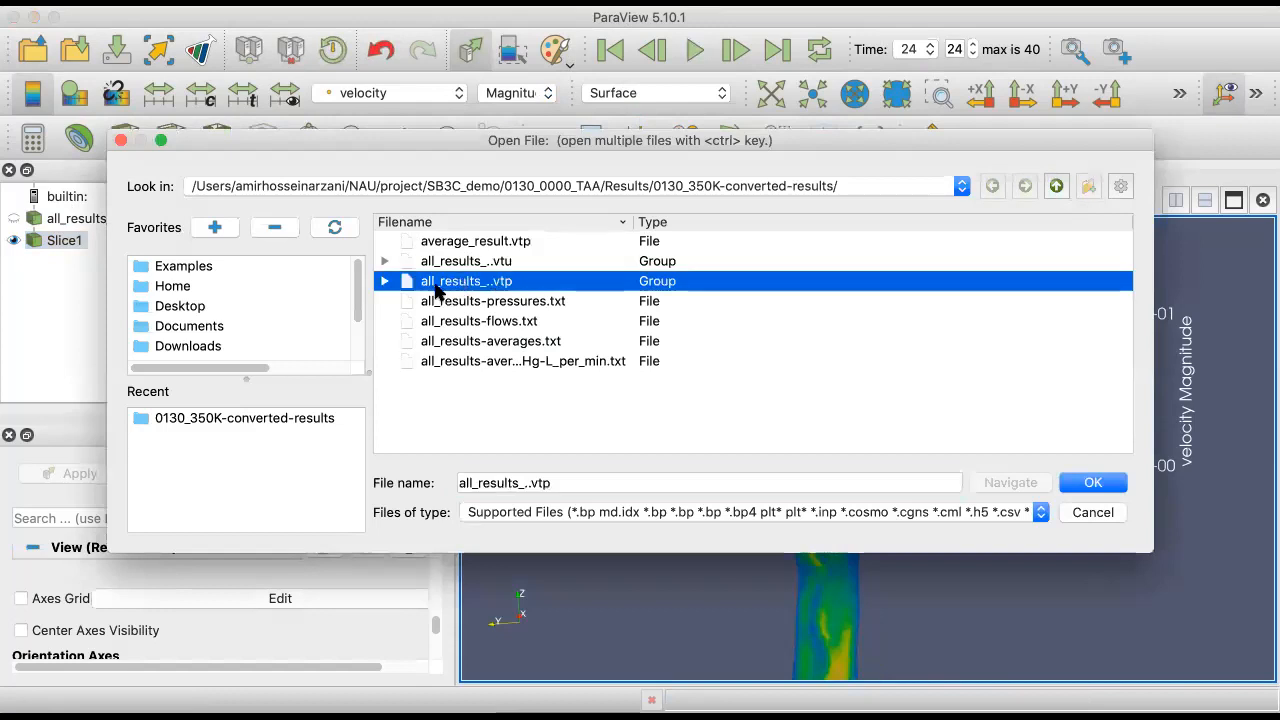
pyautogui.doubleClick(492, 284)
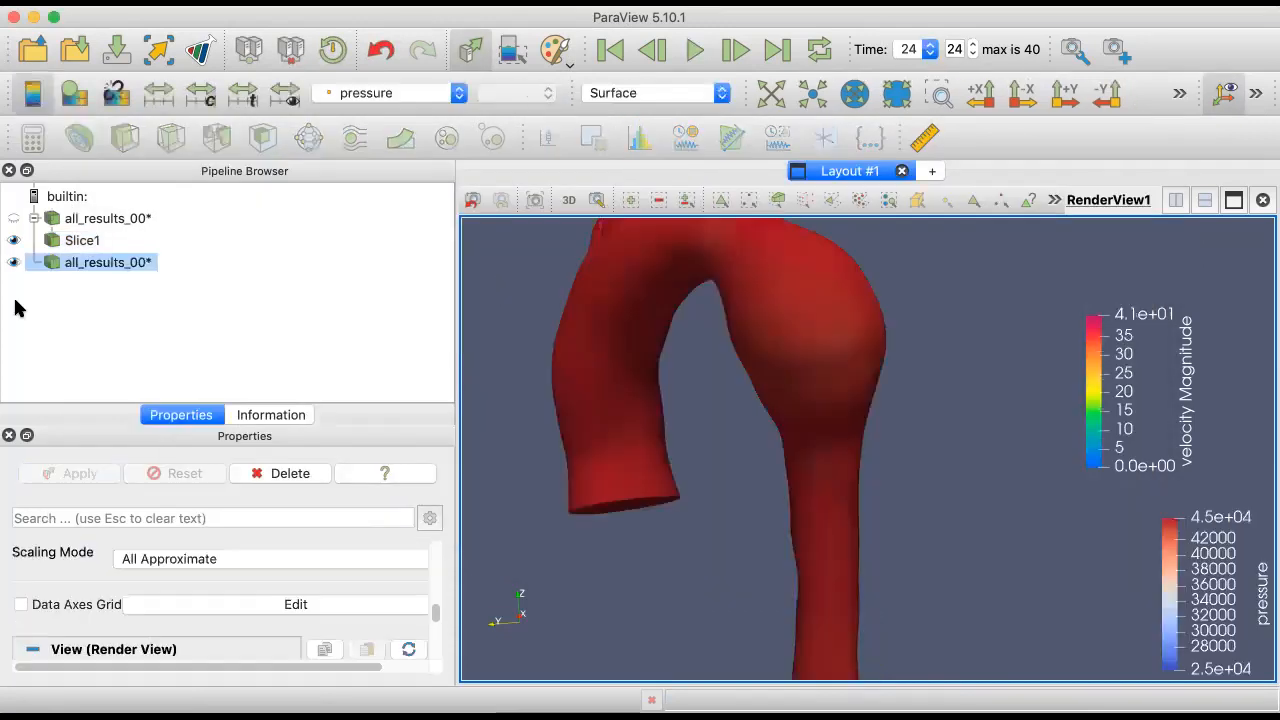
pyautogui.click(13, 240)
# Step: Color the loaded vessel wall by vWSS magnitude and turn the model to show the aneurysm
pyautogui.click(393, 96)
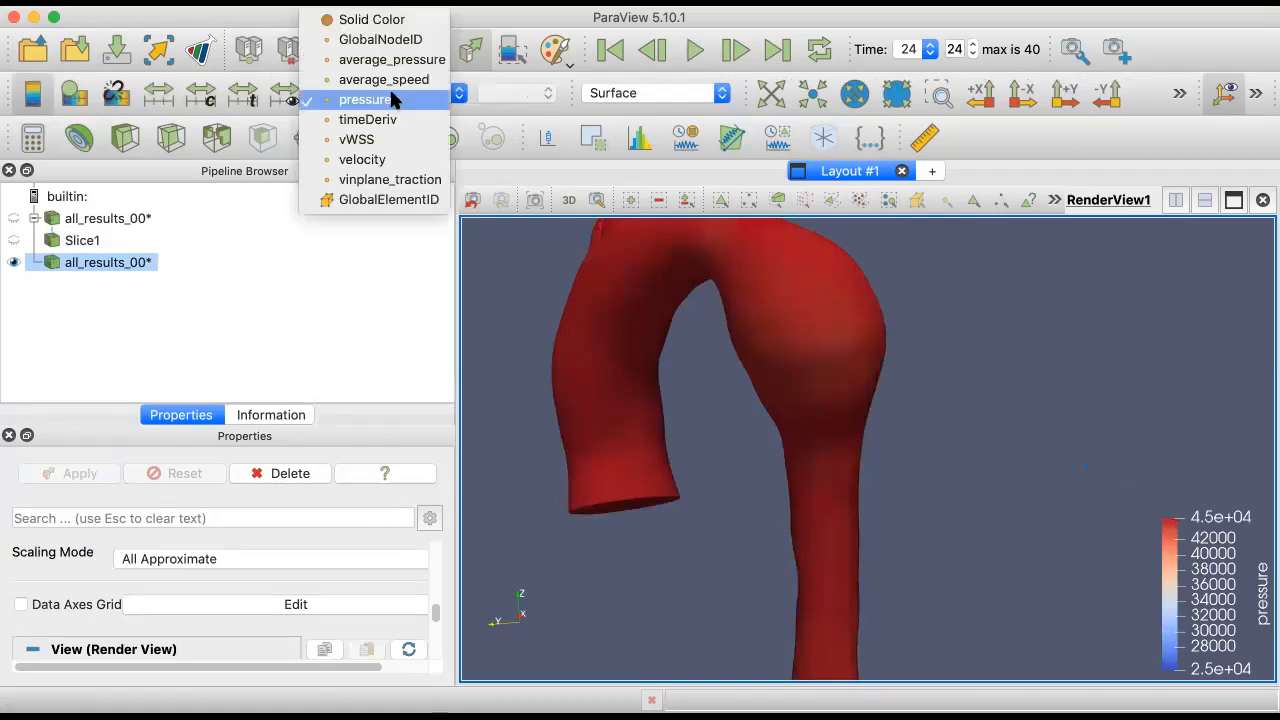
pyautogui.click(357, 140)
pyautogui.moveTo(783, 448); pyautogui.dragTo(931, 380)
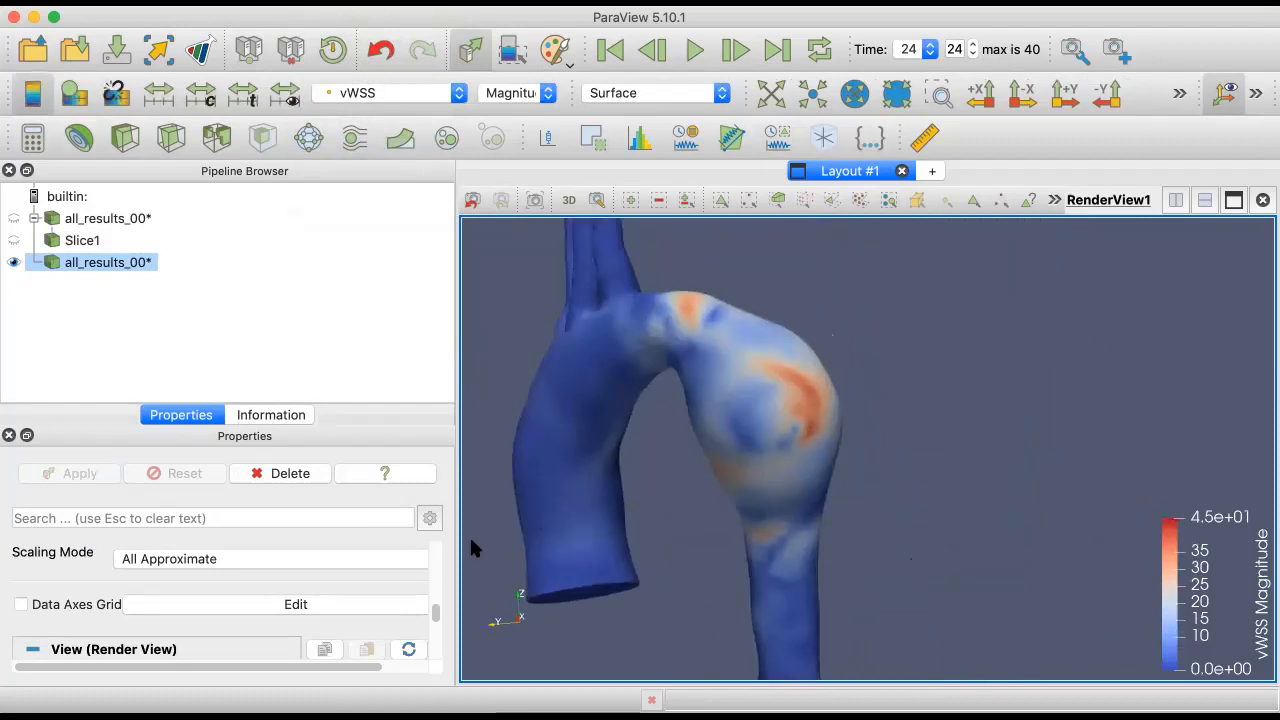
pyautogui.moveTo(686, 463); pyautogui.dragTo(429, 604)
pyautogui.moveTo(632, 490); pyautogui.dragTo(723, 472)
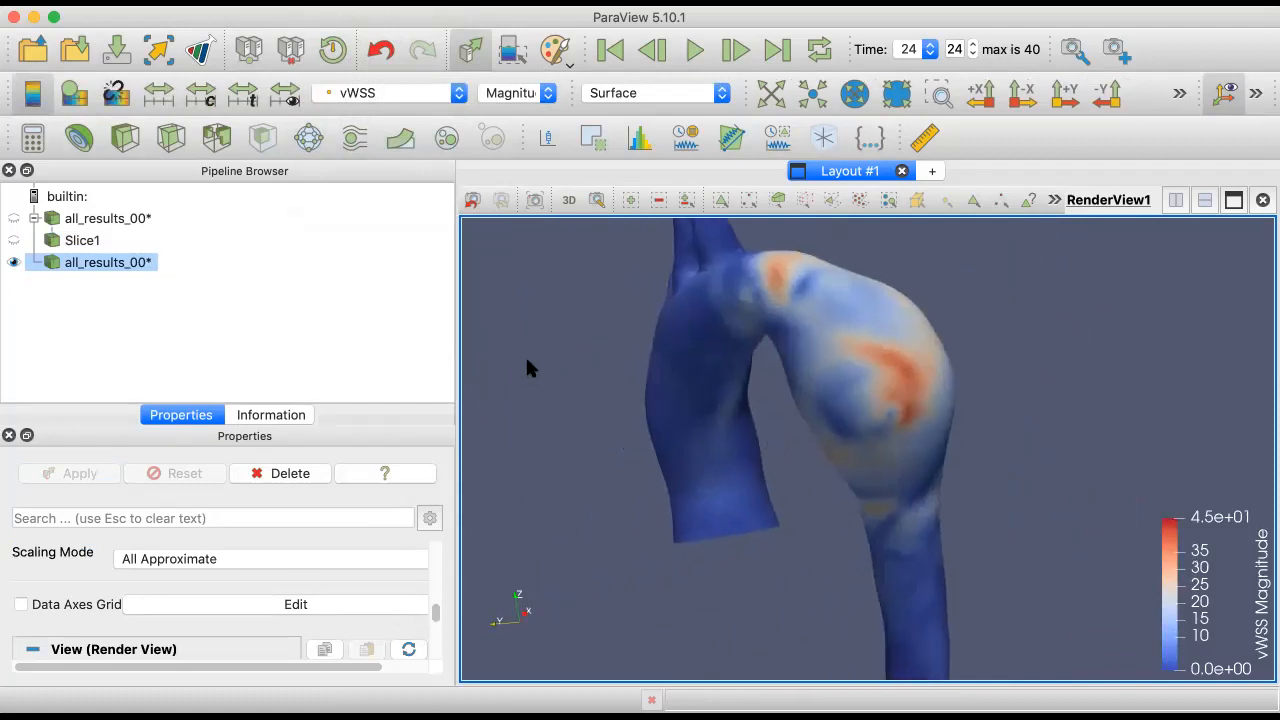
# Step: Display the vessel wall as Surface LIC, using vWSS as the integrator's vectors
pyautogui.click(645, 93)
pyautogui.click(645, 128)
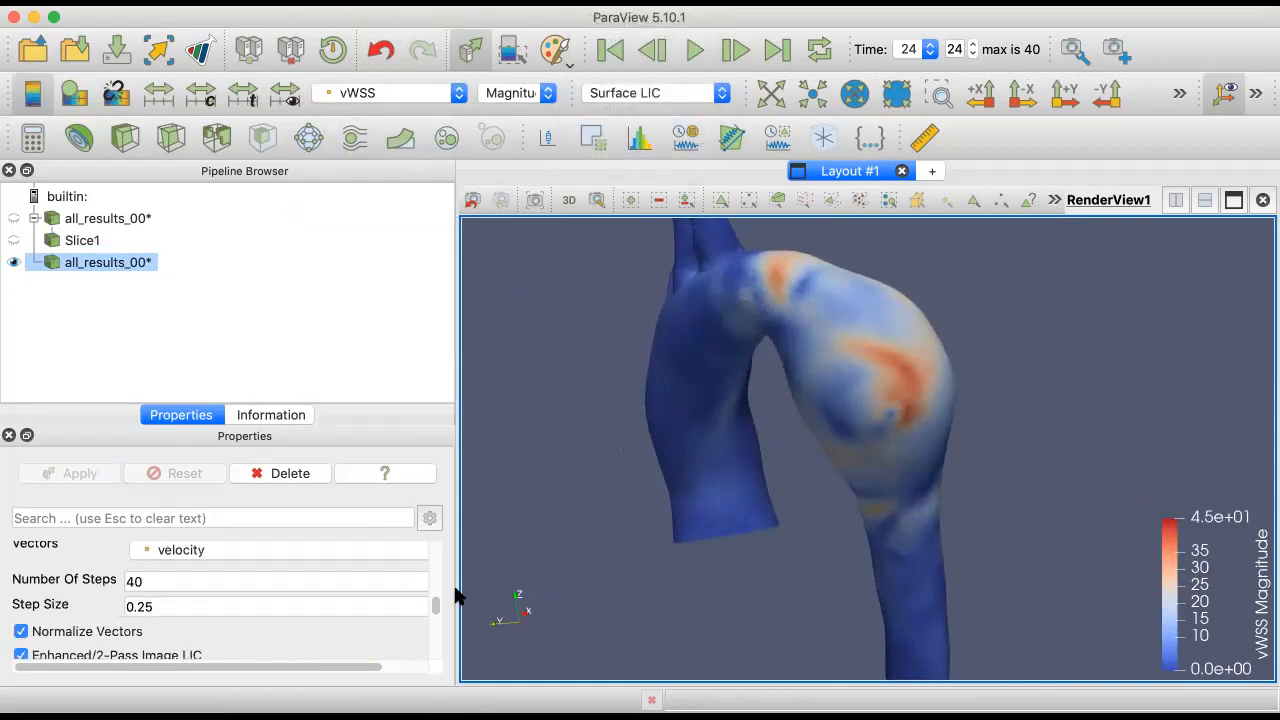
pyautogui.scroll(10, 429, 586)
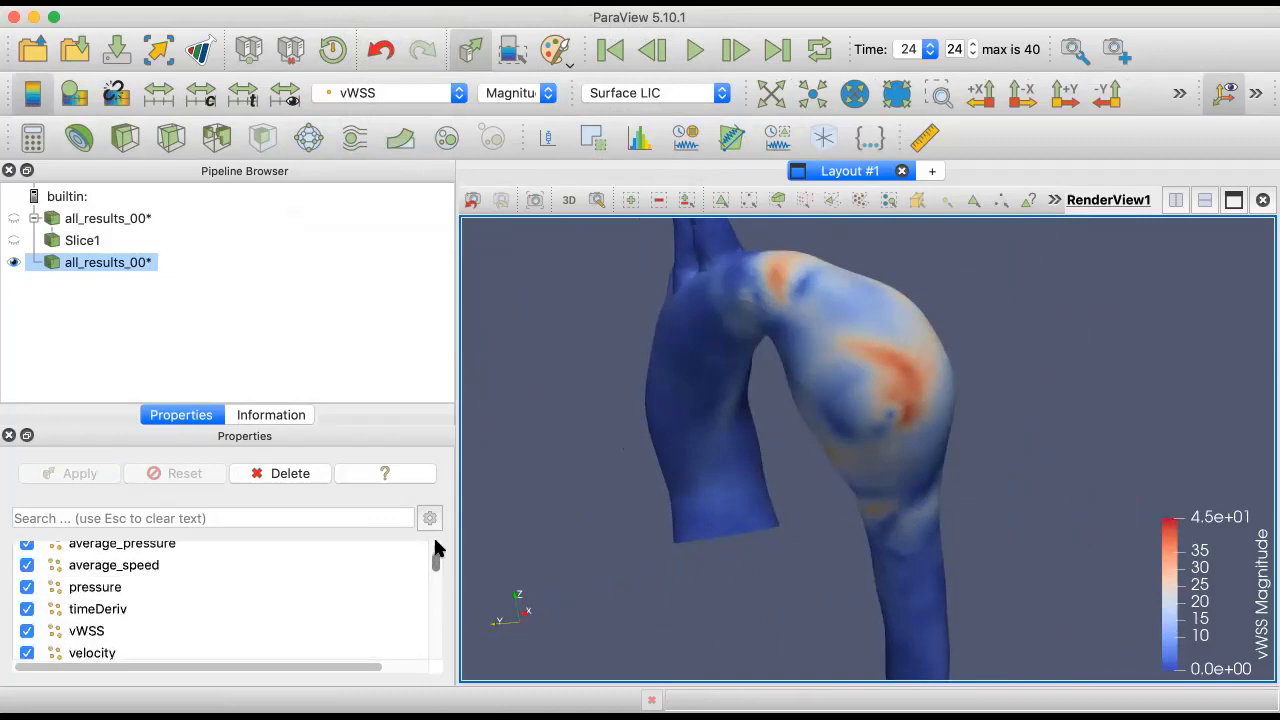
pyautogui.scroll(-5, 433, 570)
pyautogui.moveTo(431, 580); pyautogui.dragTo(432, 599)
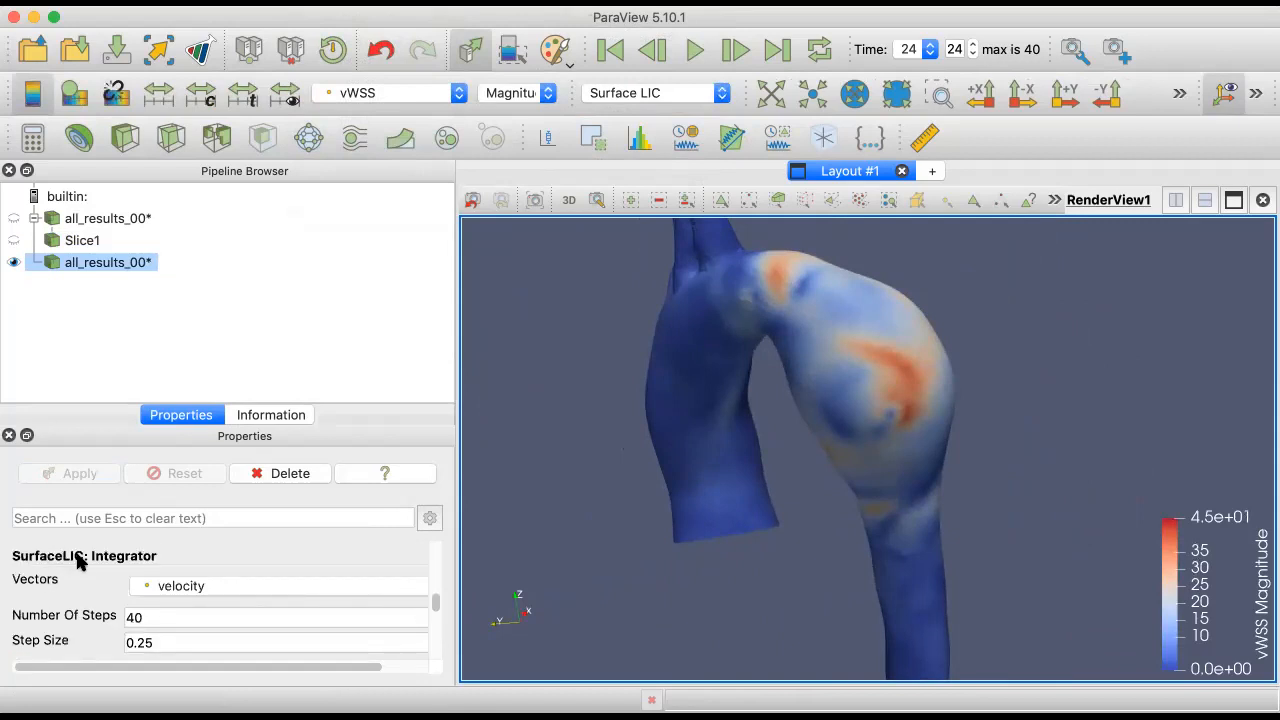
pyautogui.click(173, 586)
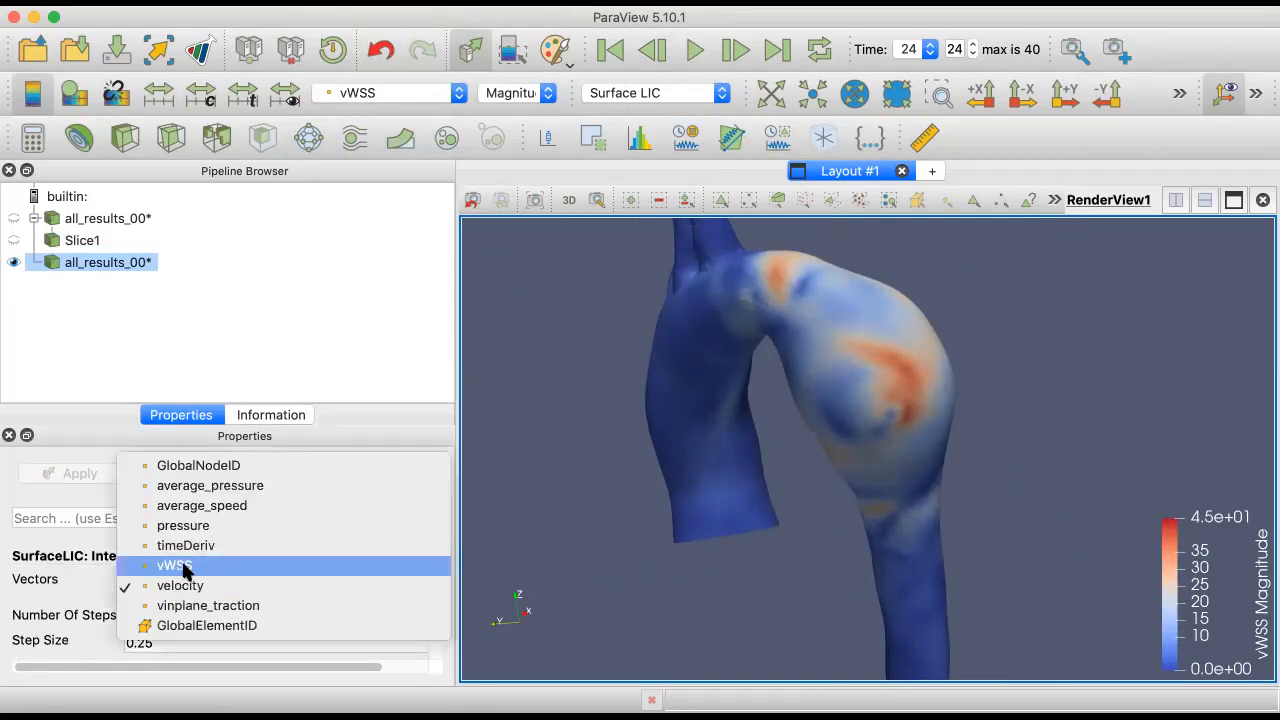
pyautogui.click(186, 568)
# Step: Set Enhance Contrast to LIC and Color for the wall's Surface LIC, and return to the first time step
pyautogui.moveTo(432, 598); pyautogui.dragTo(432, 617)
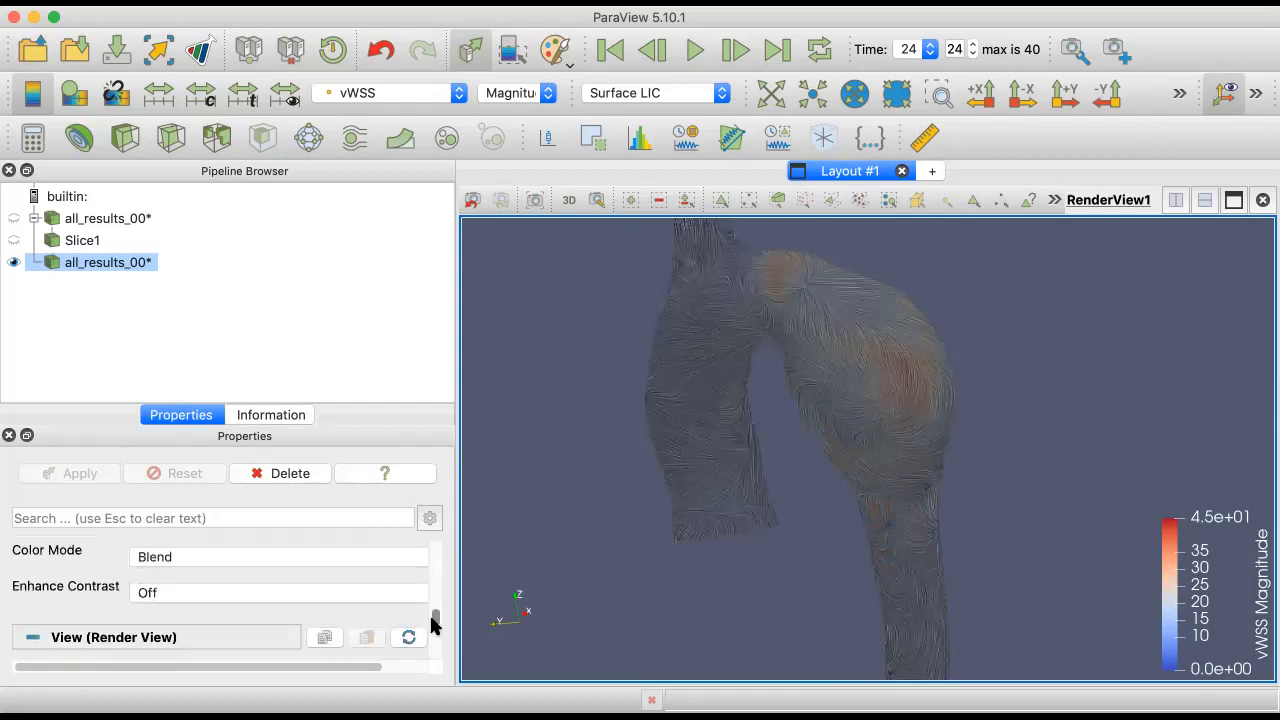
pyautogui.click(171, 594)
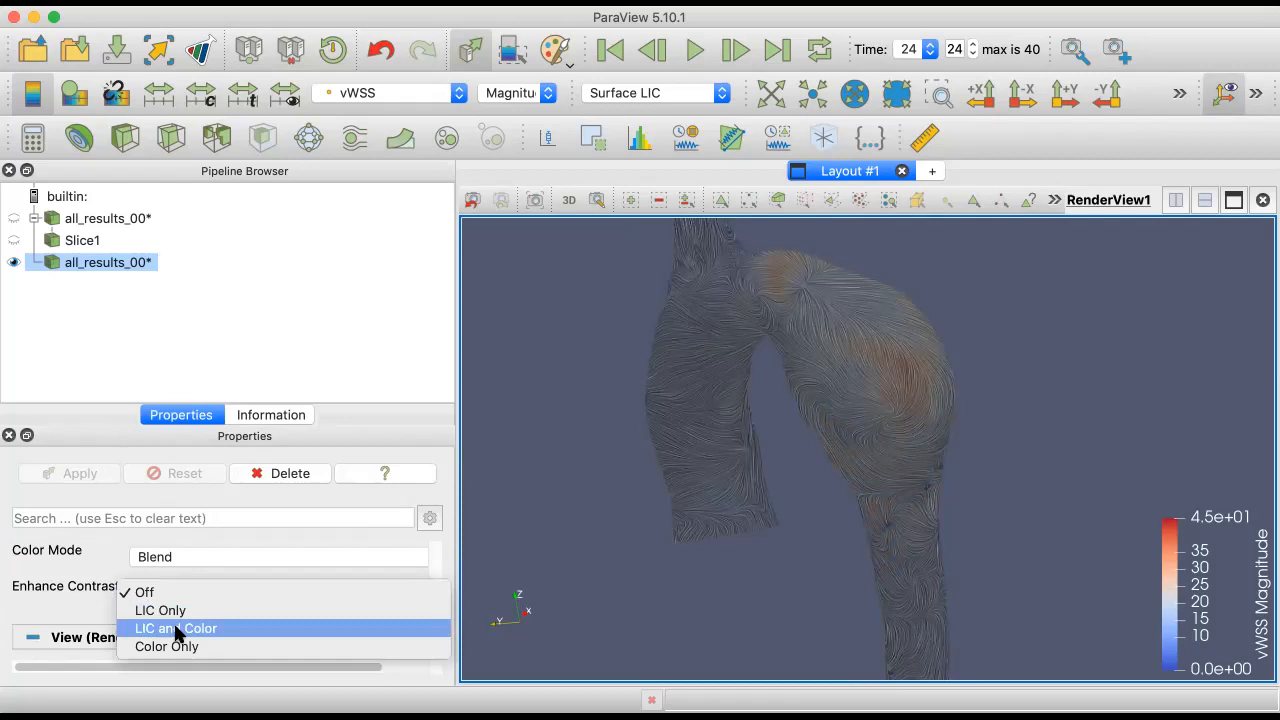
pyautogui.click(175, 628)
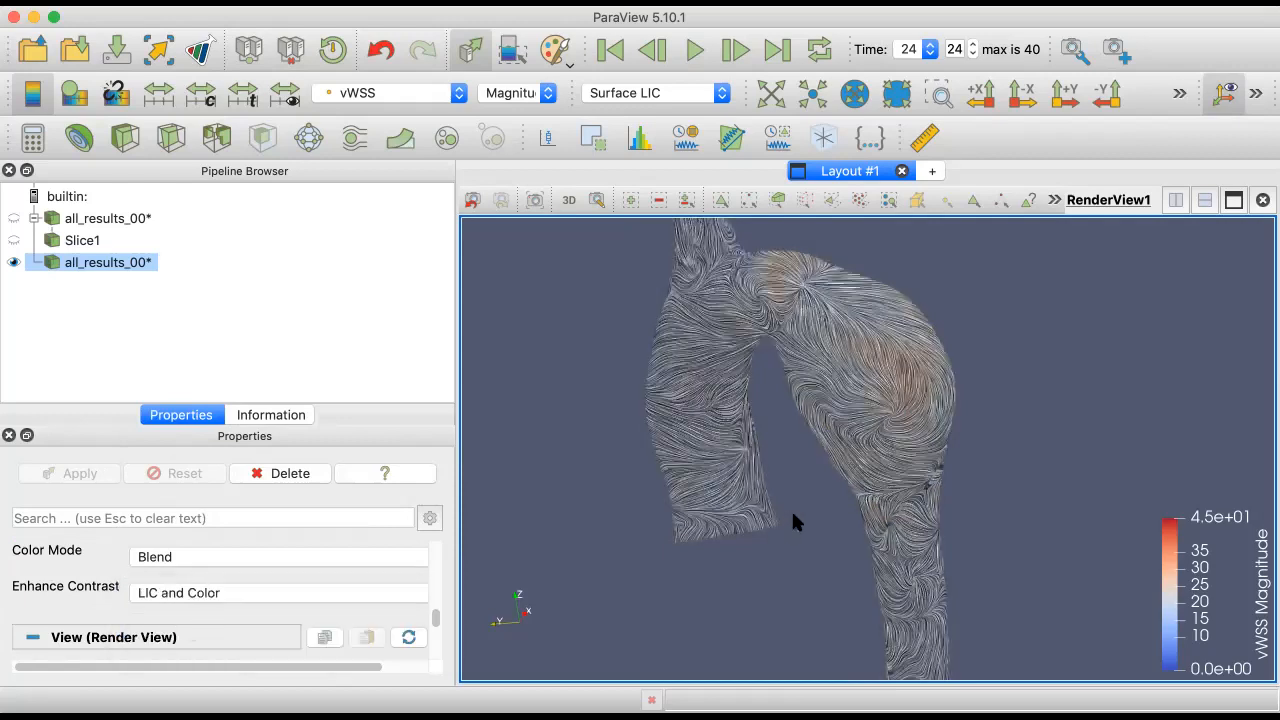
pyautogui.moveTo(813, 486); pyautogui.dragTo(855, 460)
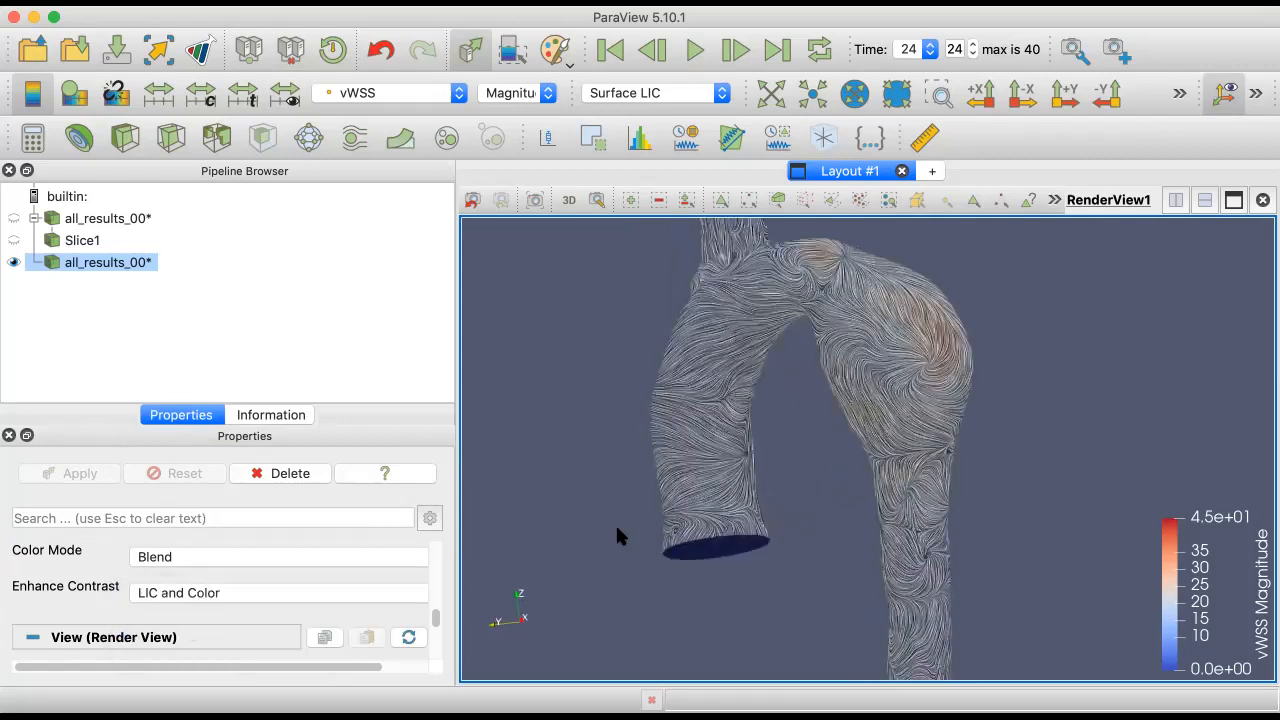
pyautogui.click(612, 49)
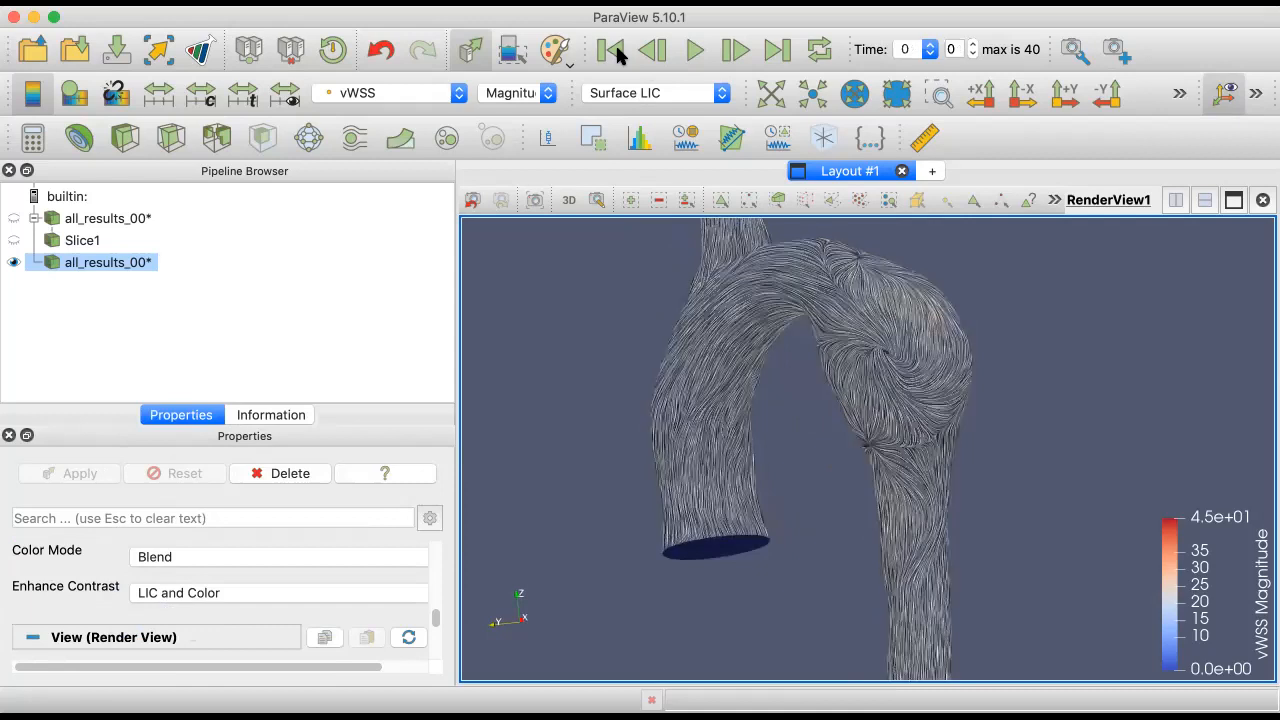
# Step: Play the wall shear stress animation, pause it at time step 18 and turn the model to inspect the aneurysm from the opposite side
pyautogui.click(694, 49)
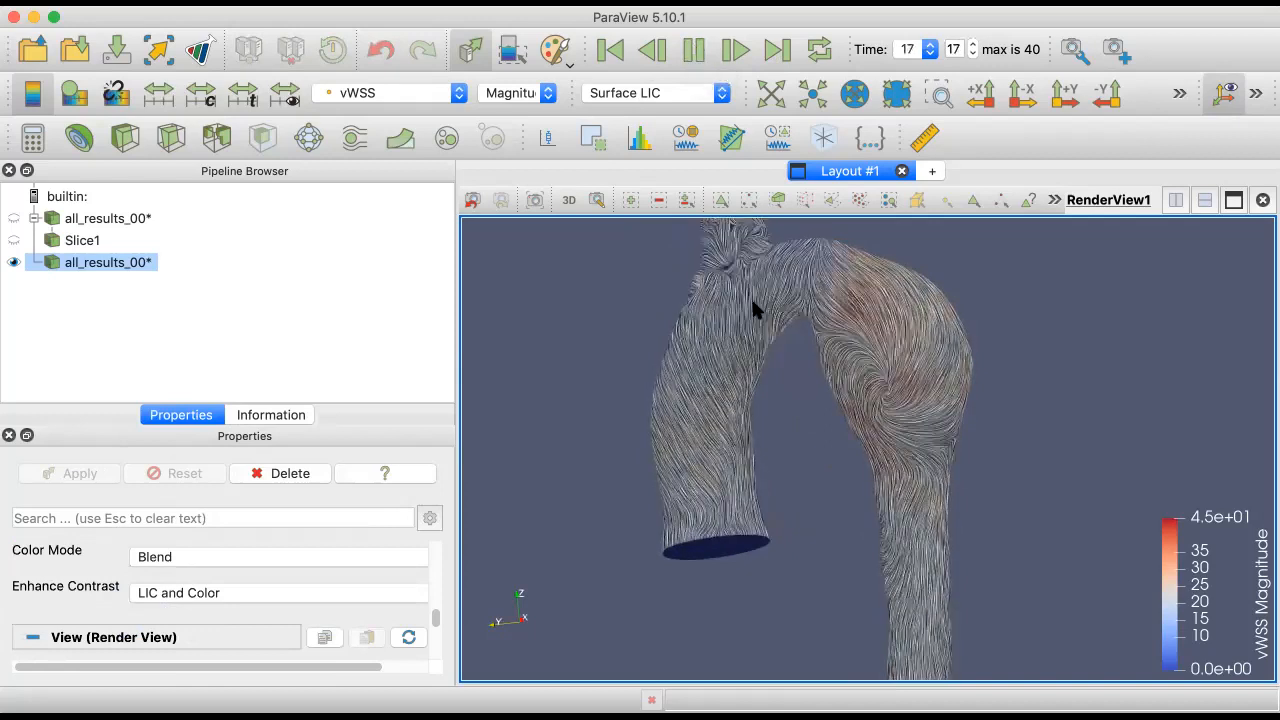
pyautogui.click(694, 50)
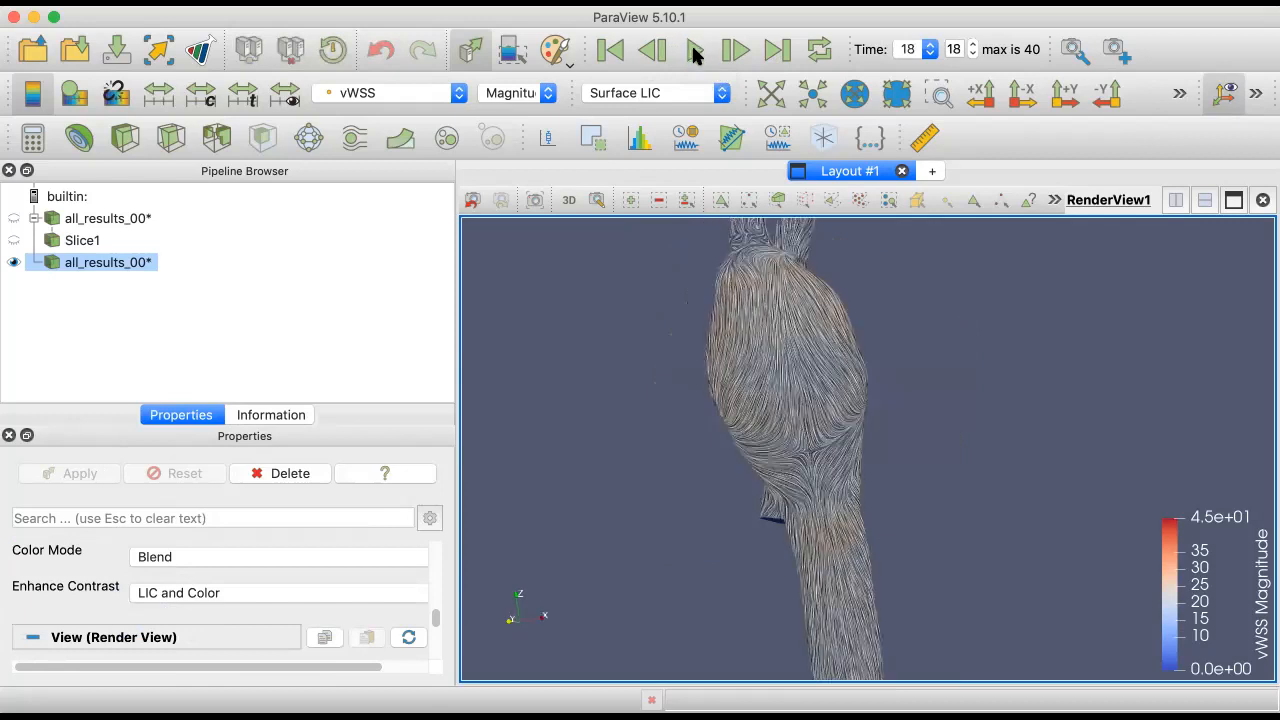
pyautogui.moveTo(703, 465); pyautogui.dragTo(766, 314)
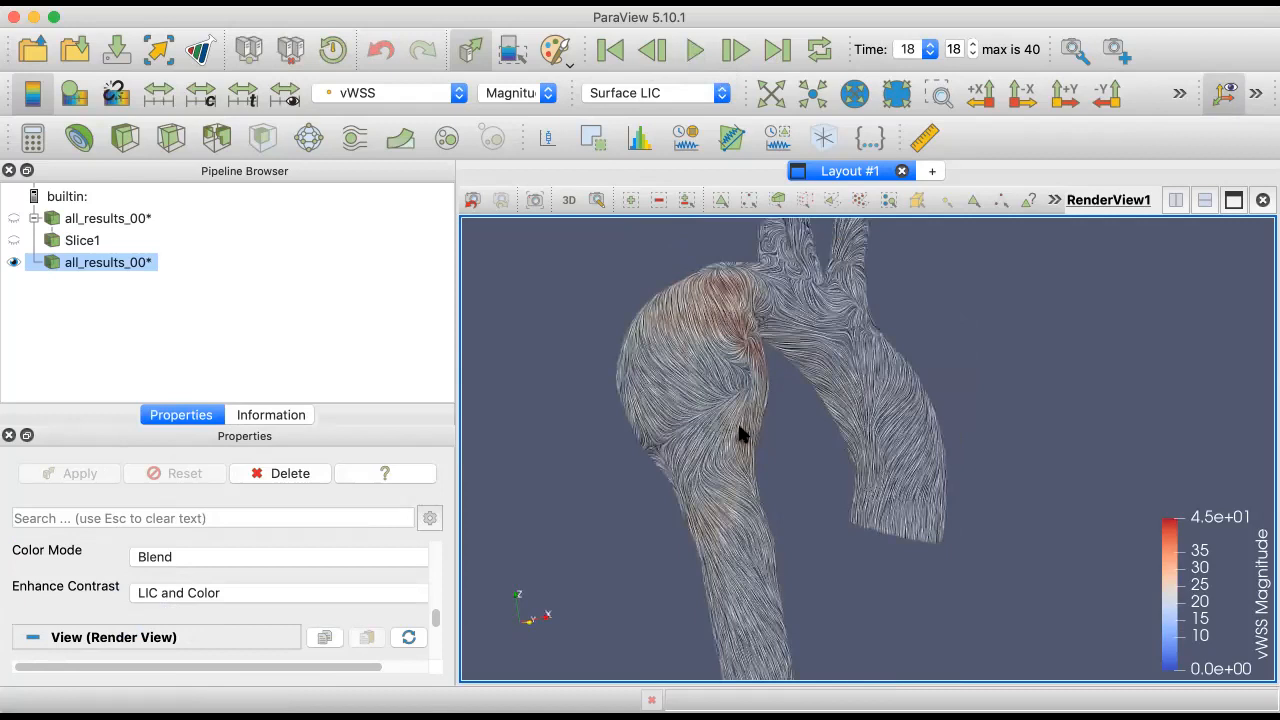
pyautogui.moveTo(728, 405); pyautogui.dragTo(811, 320)
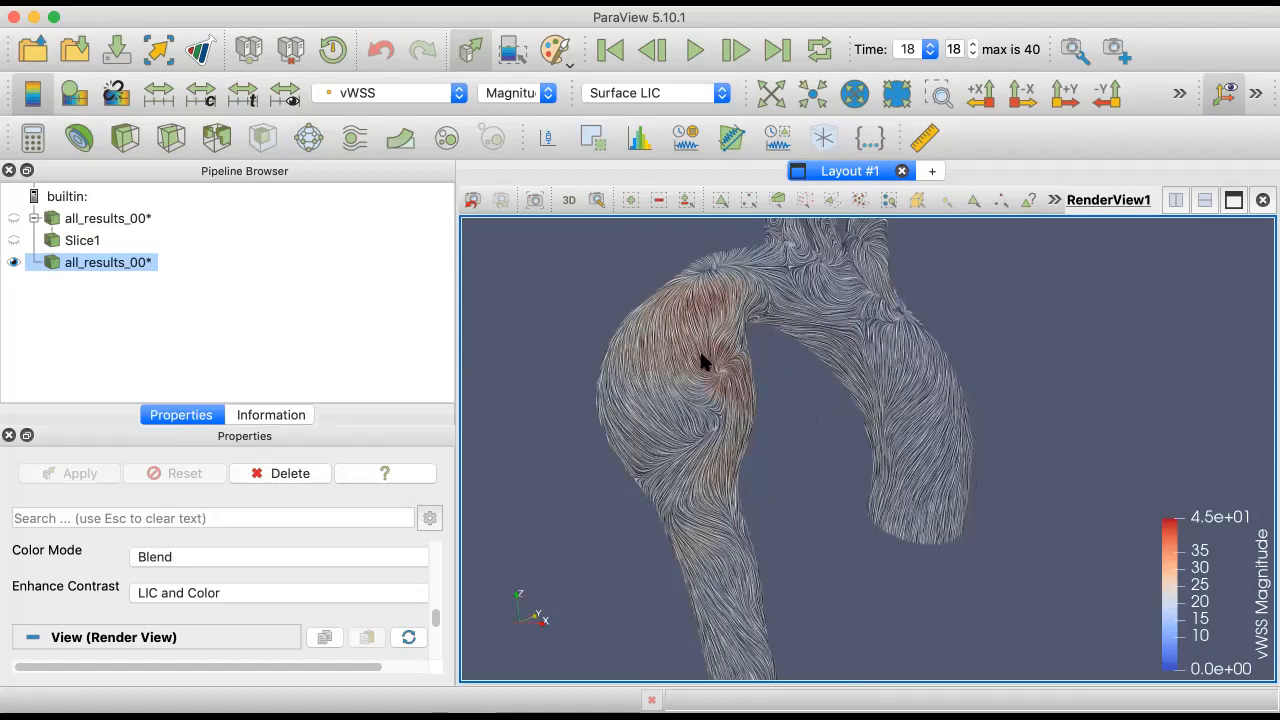
# Step: Resume the animation, pause it at time step 28 and adjust the view of the aneurysm
pyautogui.click(695, 52)
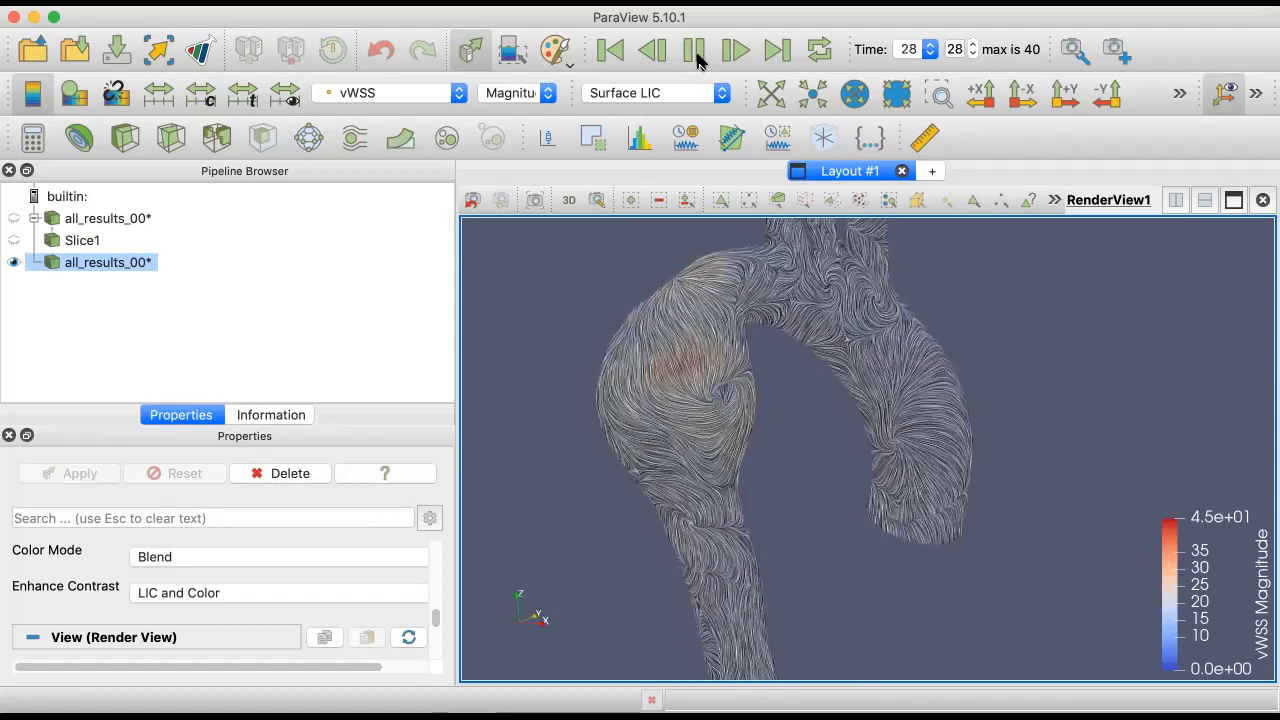
pyautogui.click(695, 52)
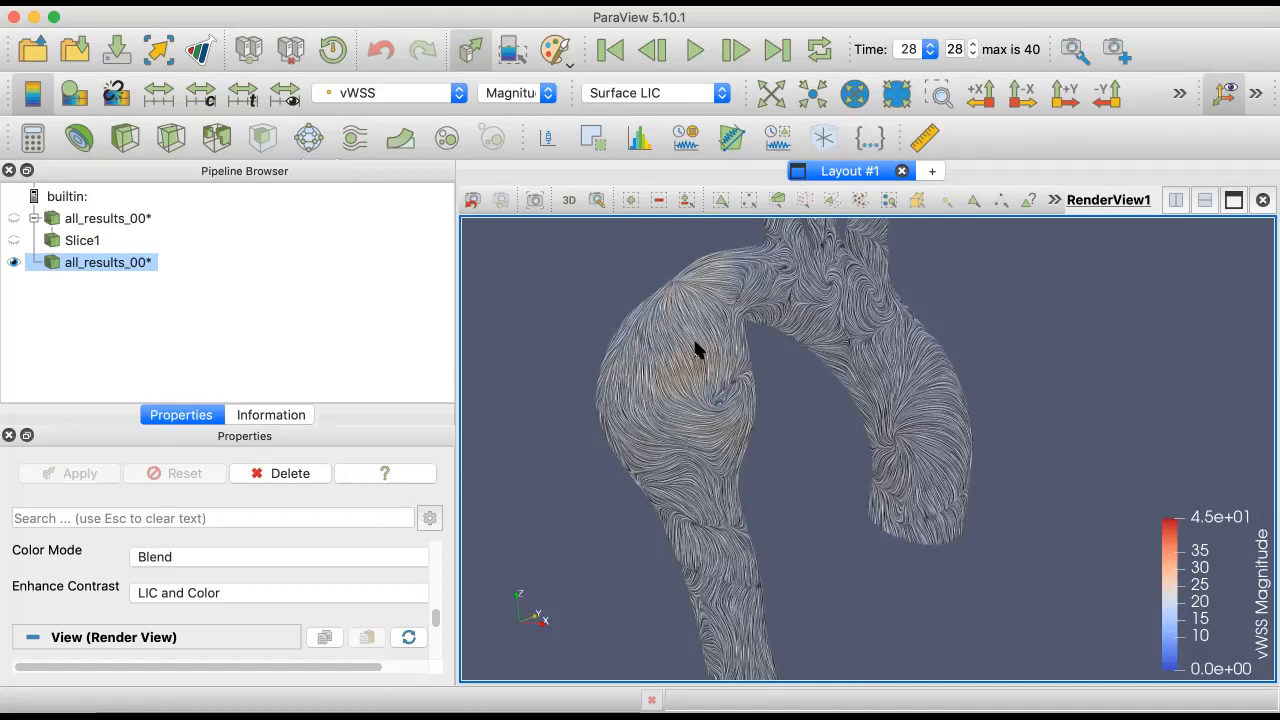
pyautogui.click(407, 98)
pyautogui.click(401, 100)
pyautogui.moveTo(690, 414); pyautogui.dragTo(630, 428)
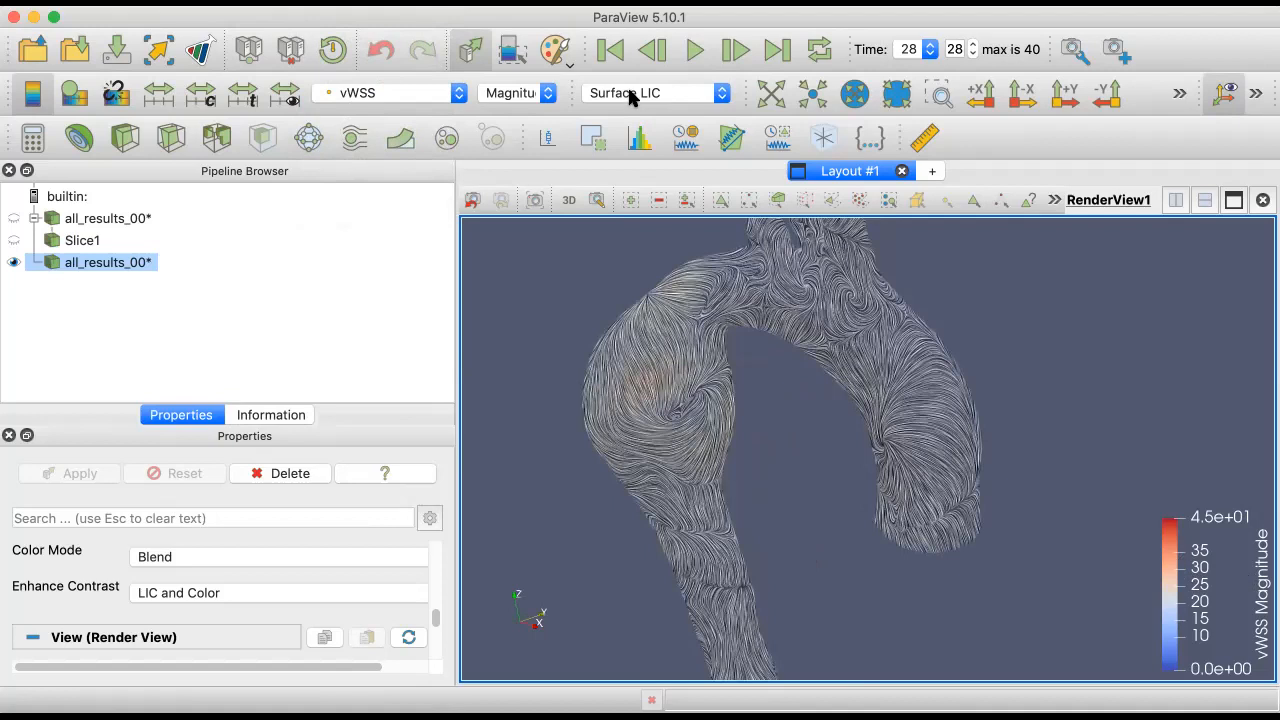
# Step: Change the render view's color palette to White Background
pyautogui.click(559, 57)
pyautogui.click(560, 57)
pyautogui.click(559, 56)
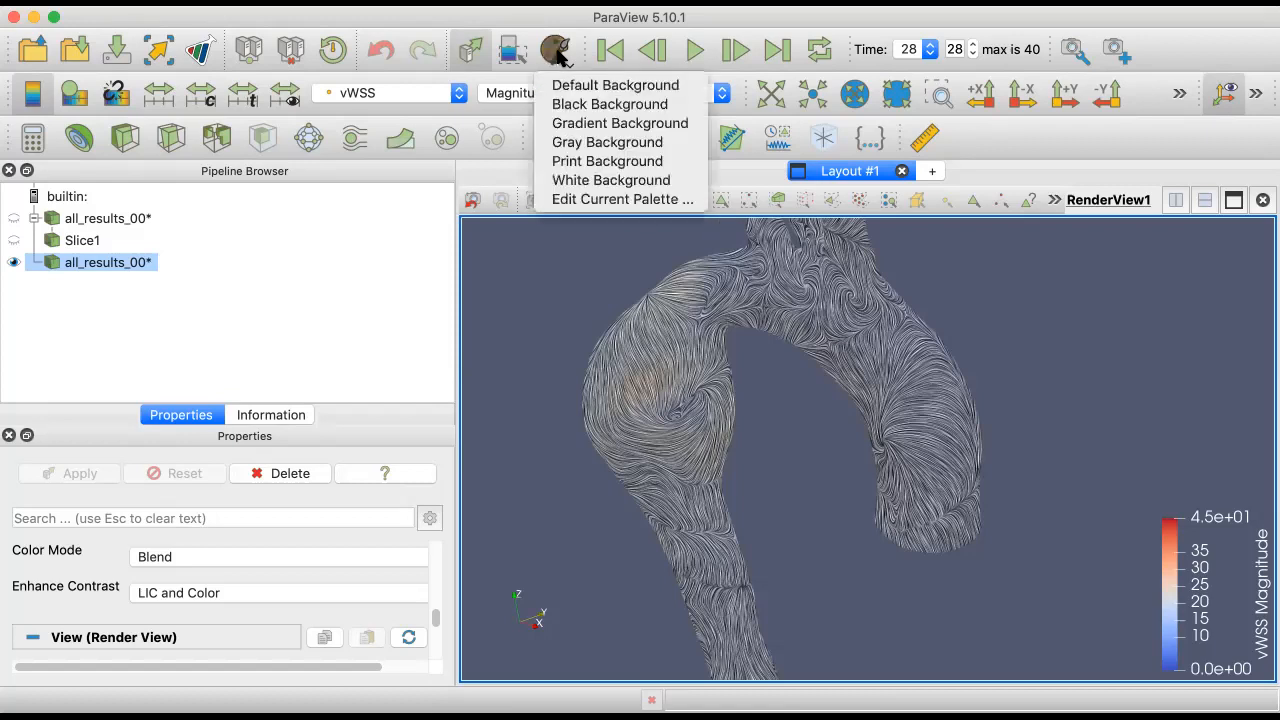
pyautogui.click(619, 182)
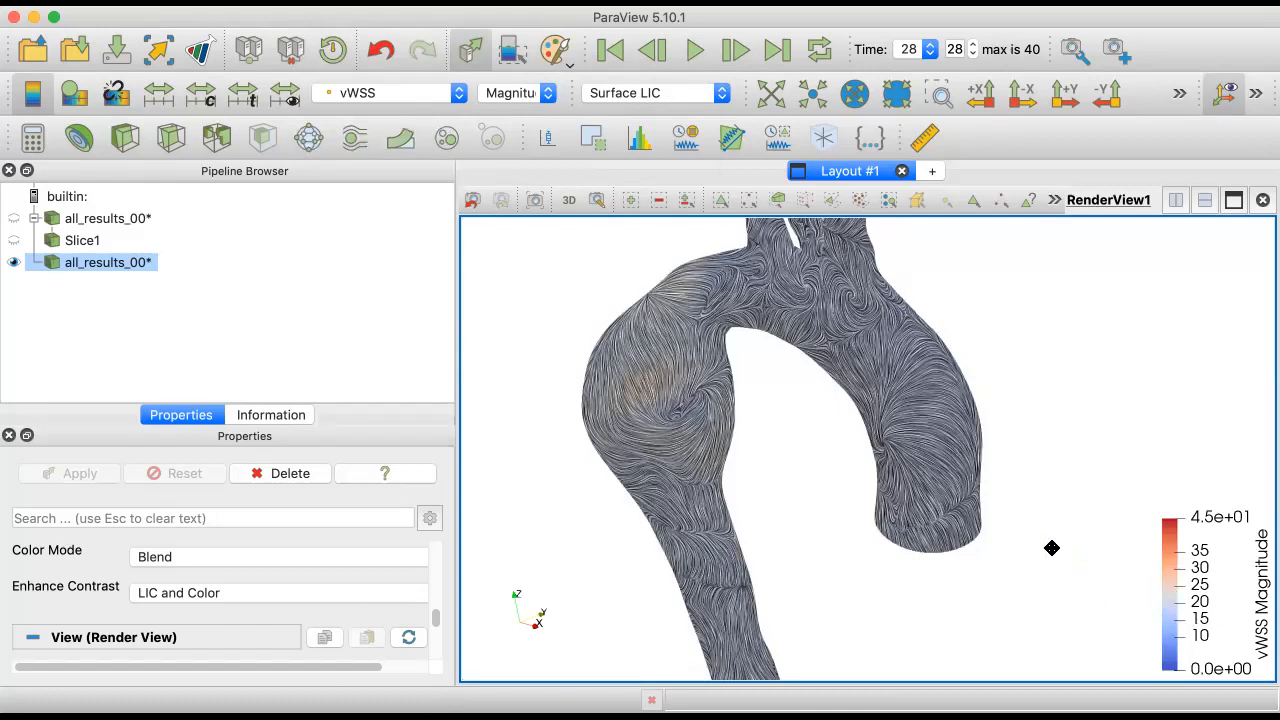
# Step: Move the vWSS color legend nearer the model, then hide both the legend and the orientation axes
pyautogui.moveTo(1160, 574); pyautogui.dragTo(971, 499)
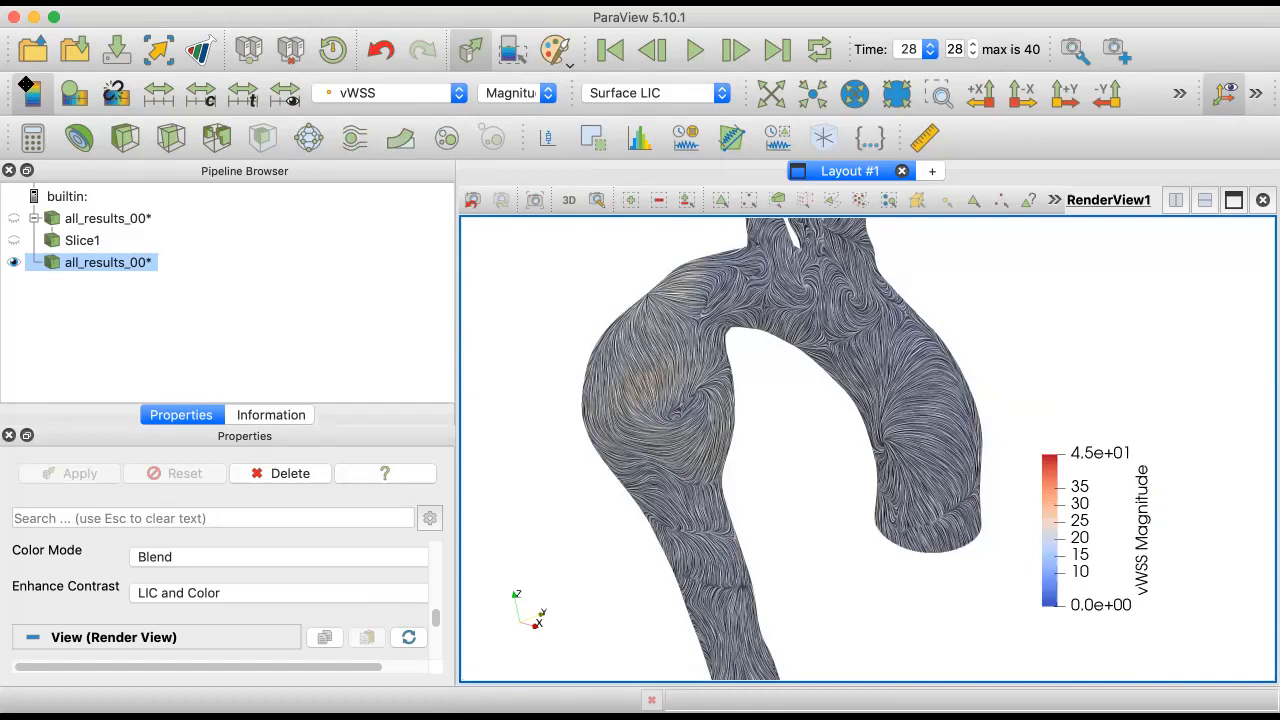
pyautogui.click(33, 93)
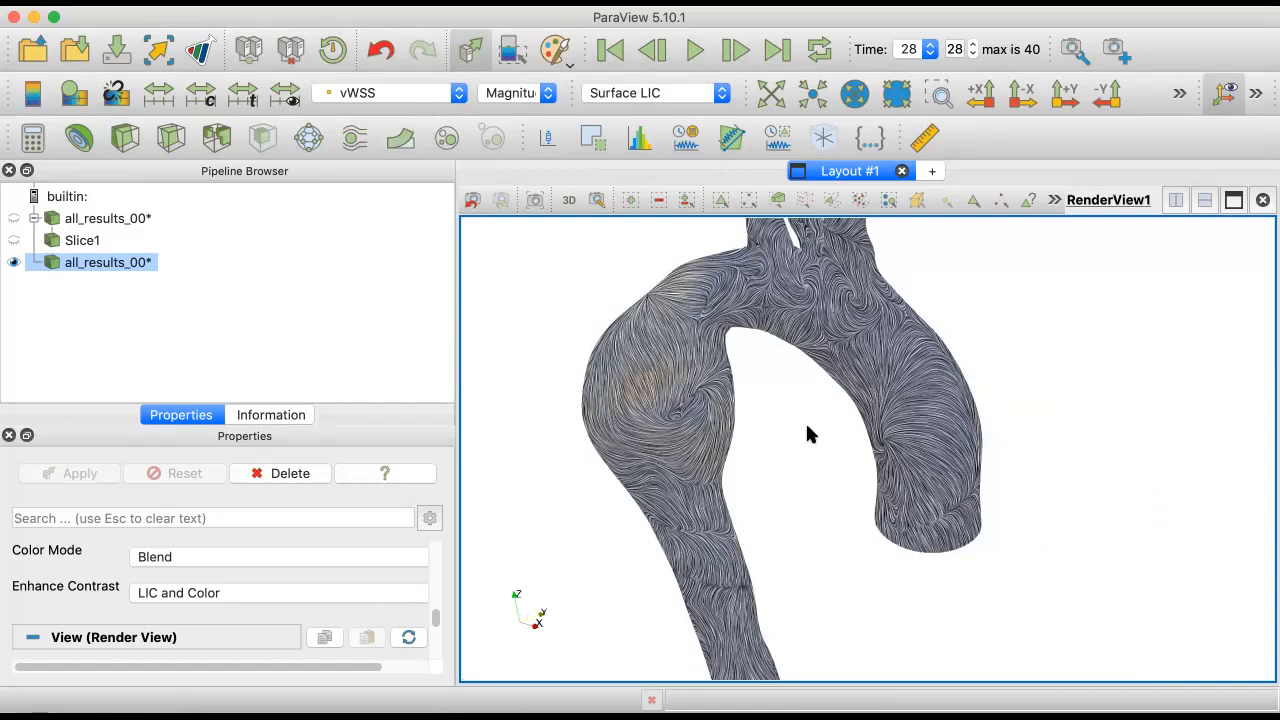
pyautogui.click(1225, 92)
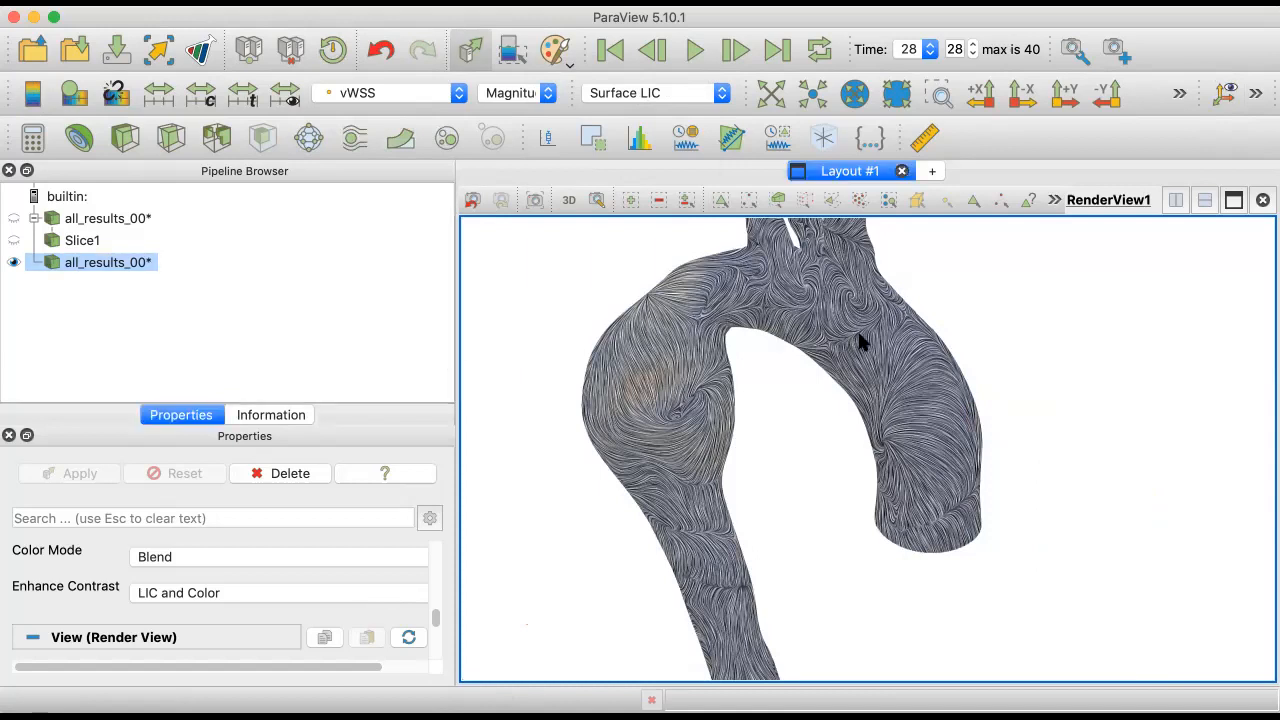
# Step: Narrow the render view around the aneurysm and check the image formats available for saving a screenshot, without saving one
pyautogui.moveTo(860, 343); pyautogui.dragTo(862, 348)
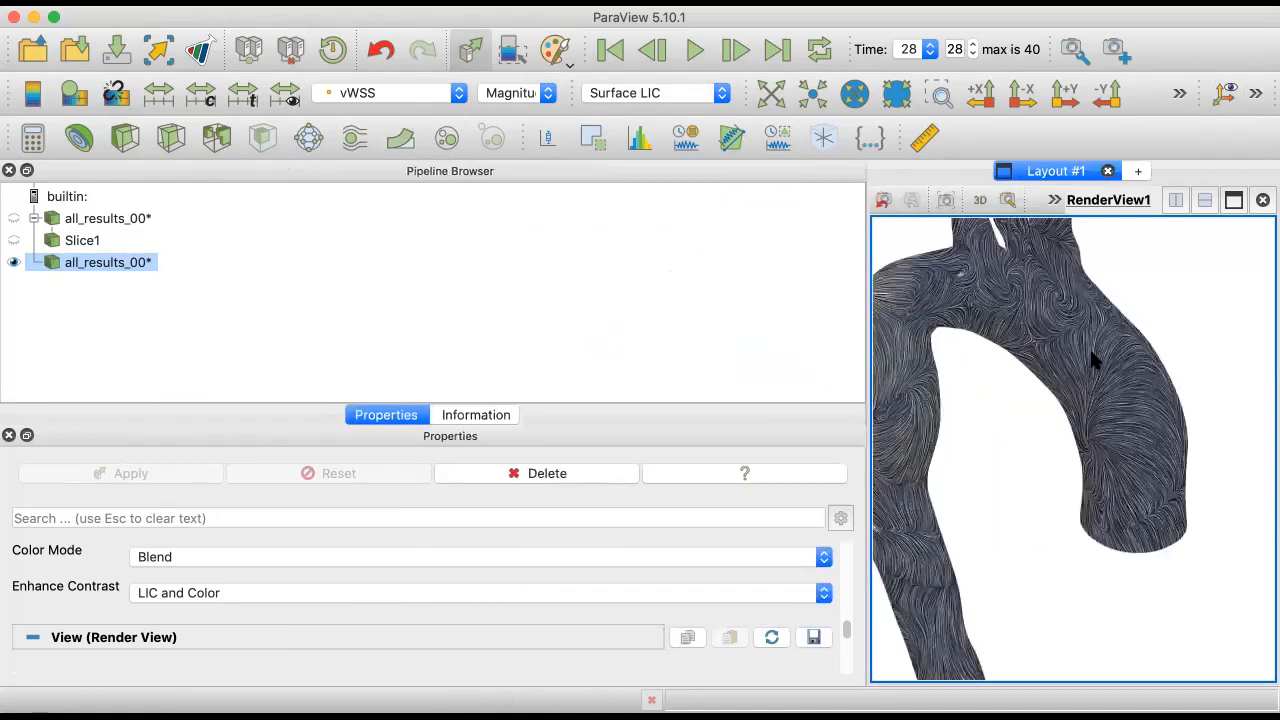
pyautogui.moveTo(1204, 362); pyautogui.dragTo(1050, 375)
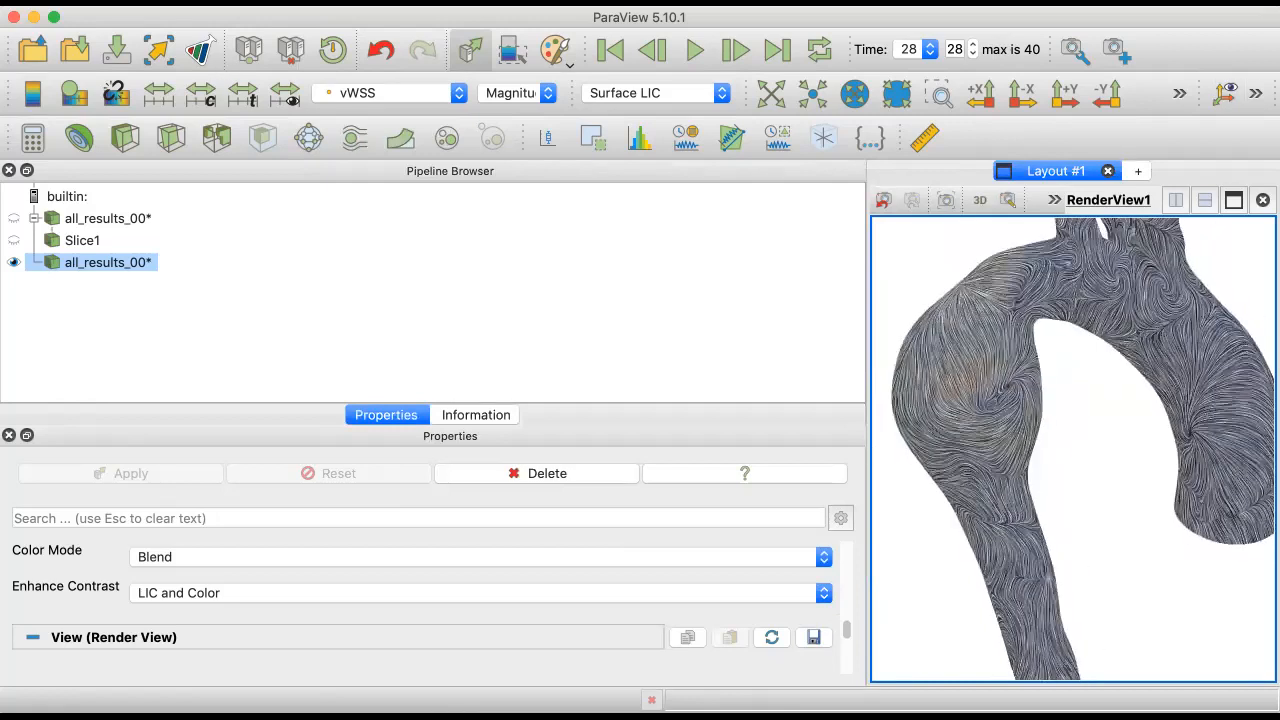
pyautogui.click(150, 2)
pyautogui.click(212, 190)
pyautogui.click(695, 512)
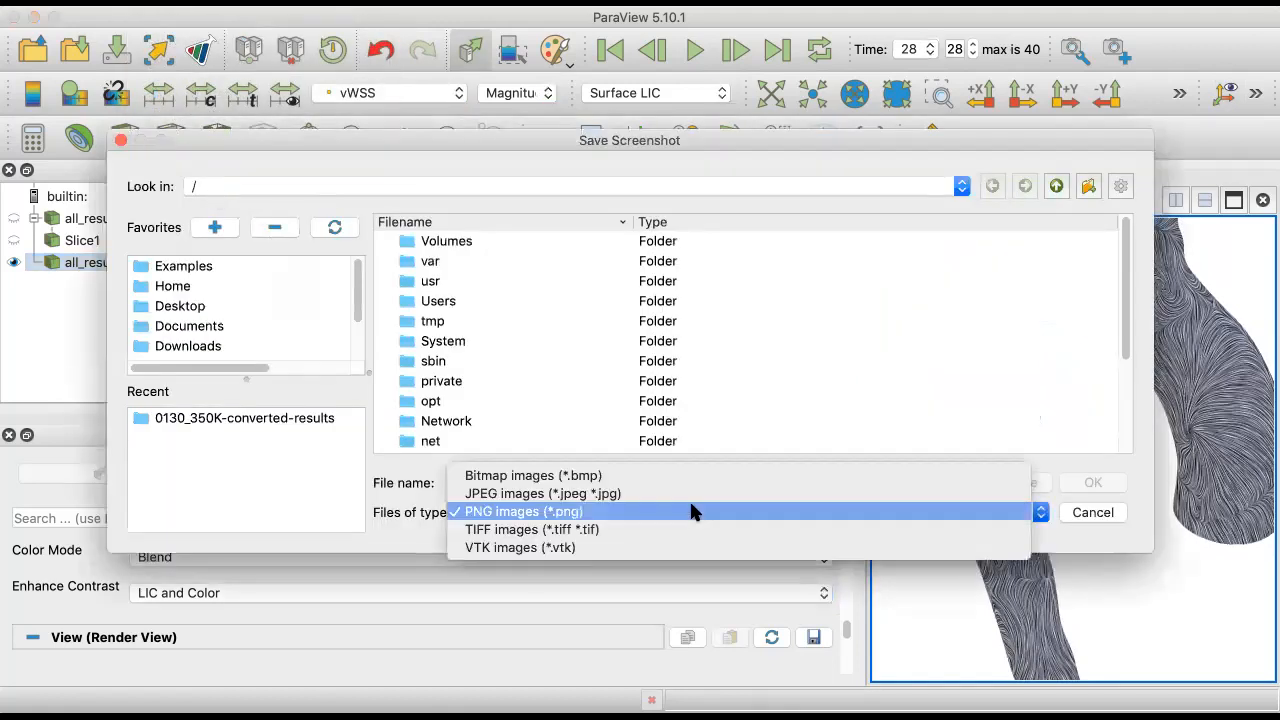
pyautogui.click(1085, 506)
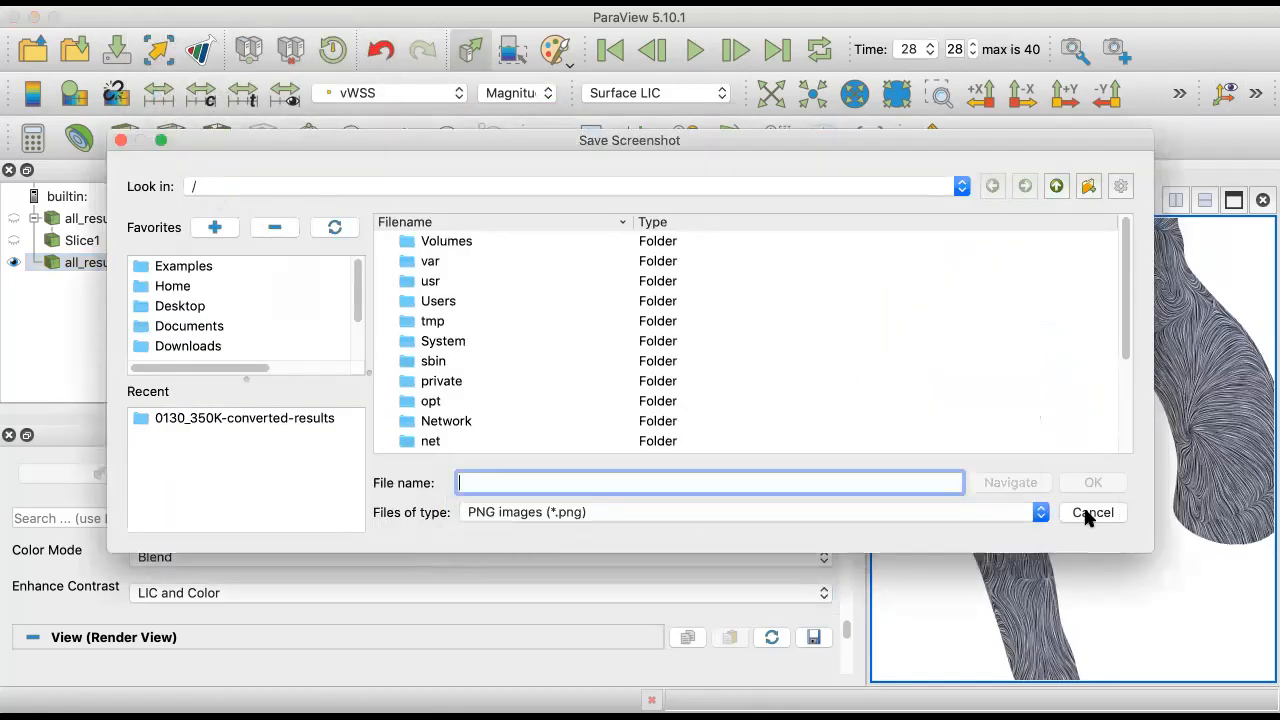
pyautogui.click(1081, 505)
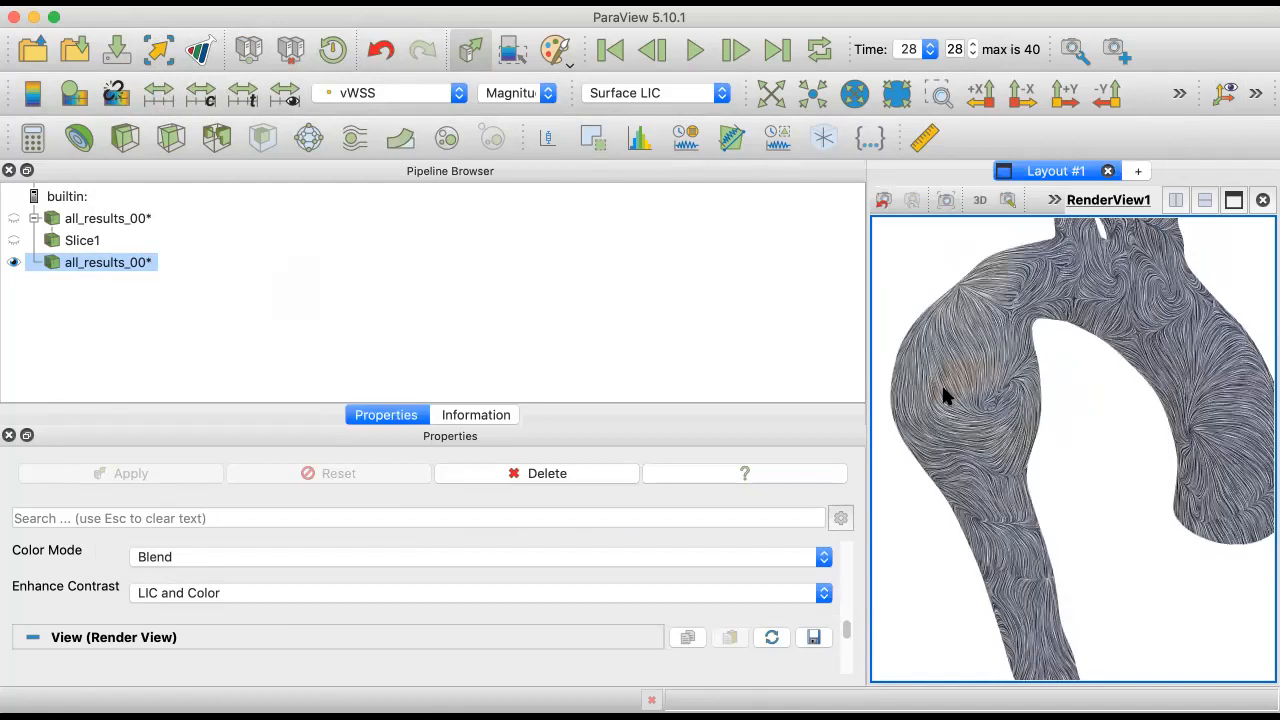
# Step: Toggle the vWSS color legend on and off to compare the view with and without it
pyautogui.click(32, 93)
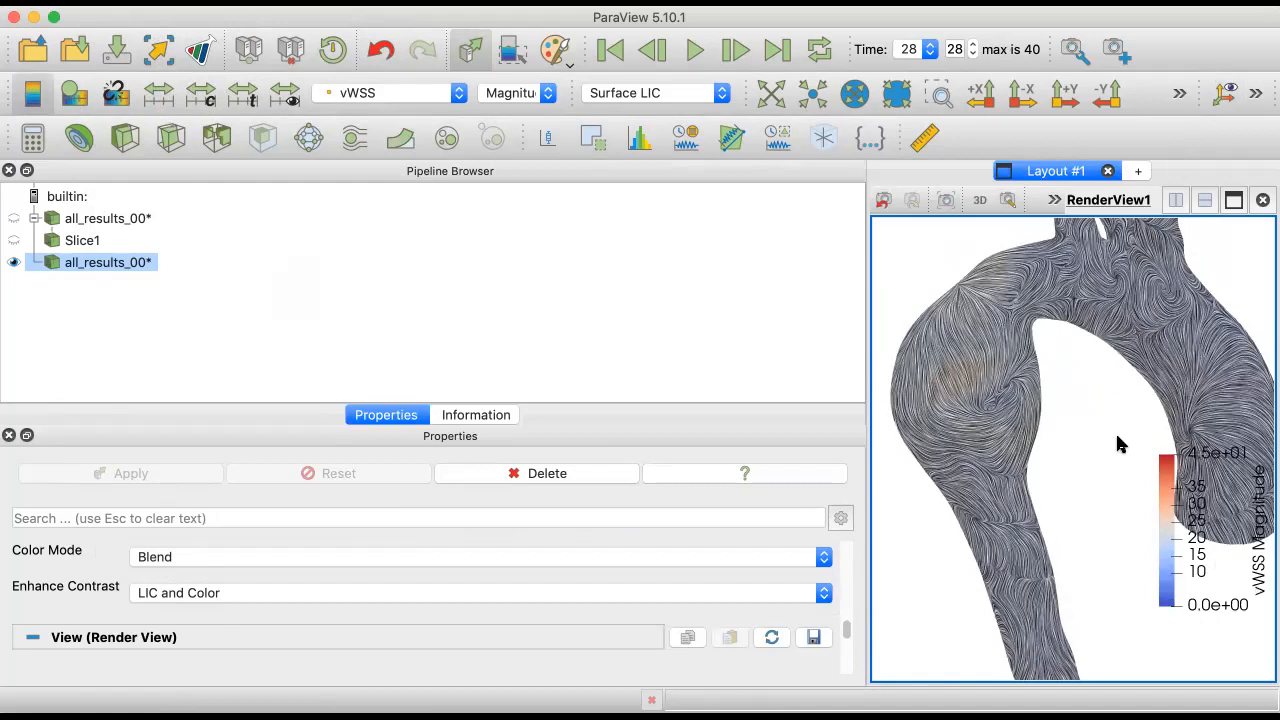
pyautogui.click(40, 80)
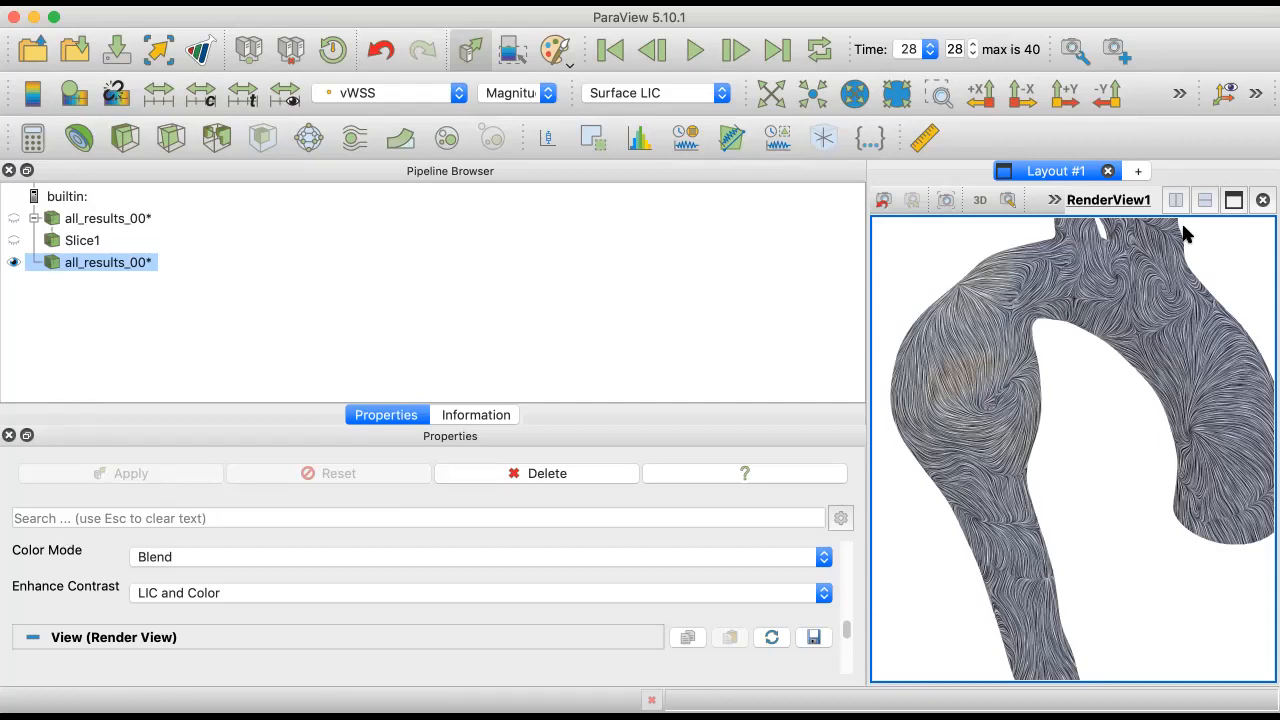
pyautogui.click(32, 93)
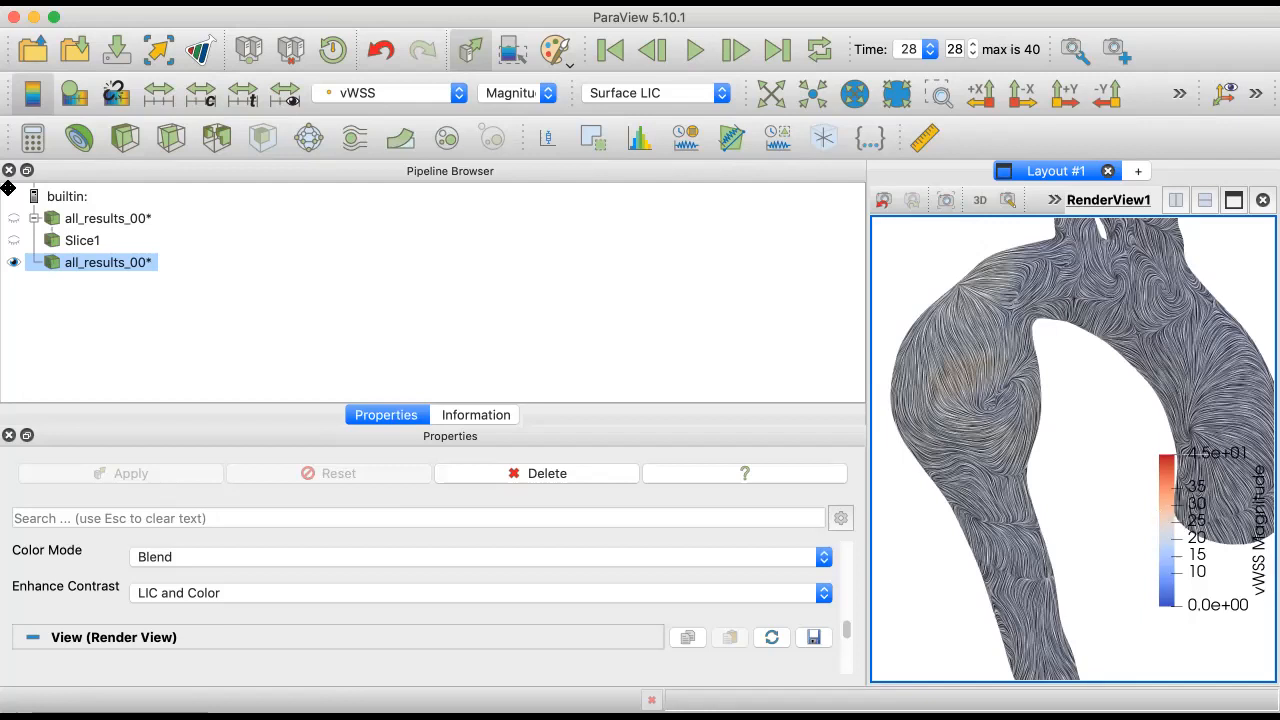
pyautogui.click(32, 94)
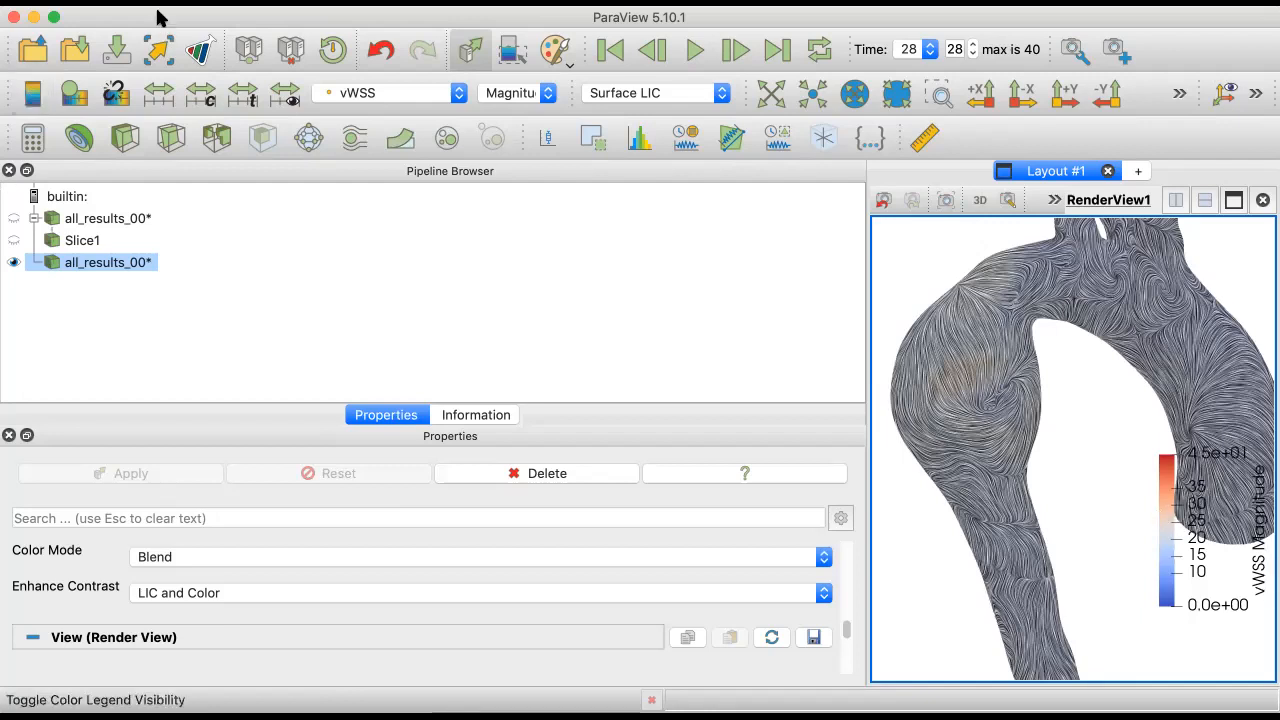
pyautogui.click(157, 2)
pyautogui.press('Escape')
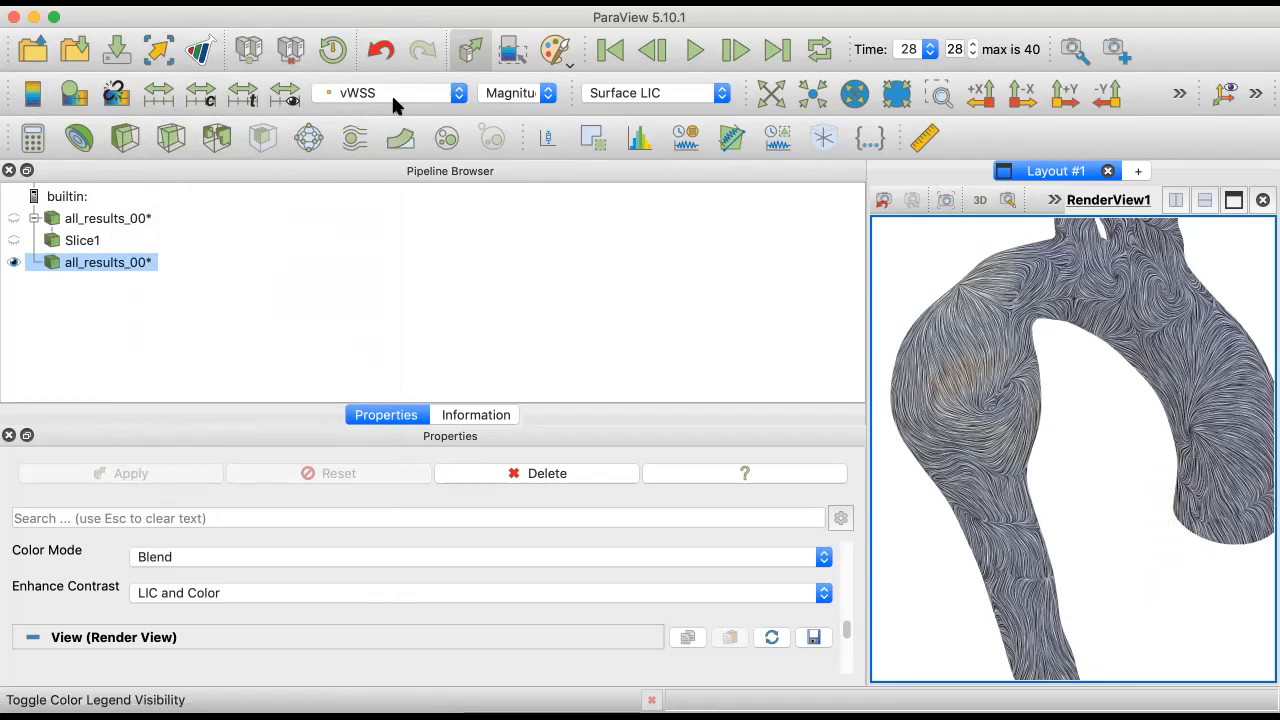
# Step: Return the vessel wall to Surface representation and show the volumetric all_results data with velocity coloring in its place
pyautogui.click(622, 95)
pyautogui.click(612, 109)
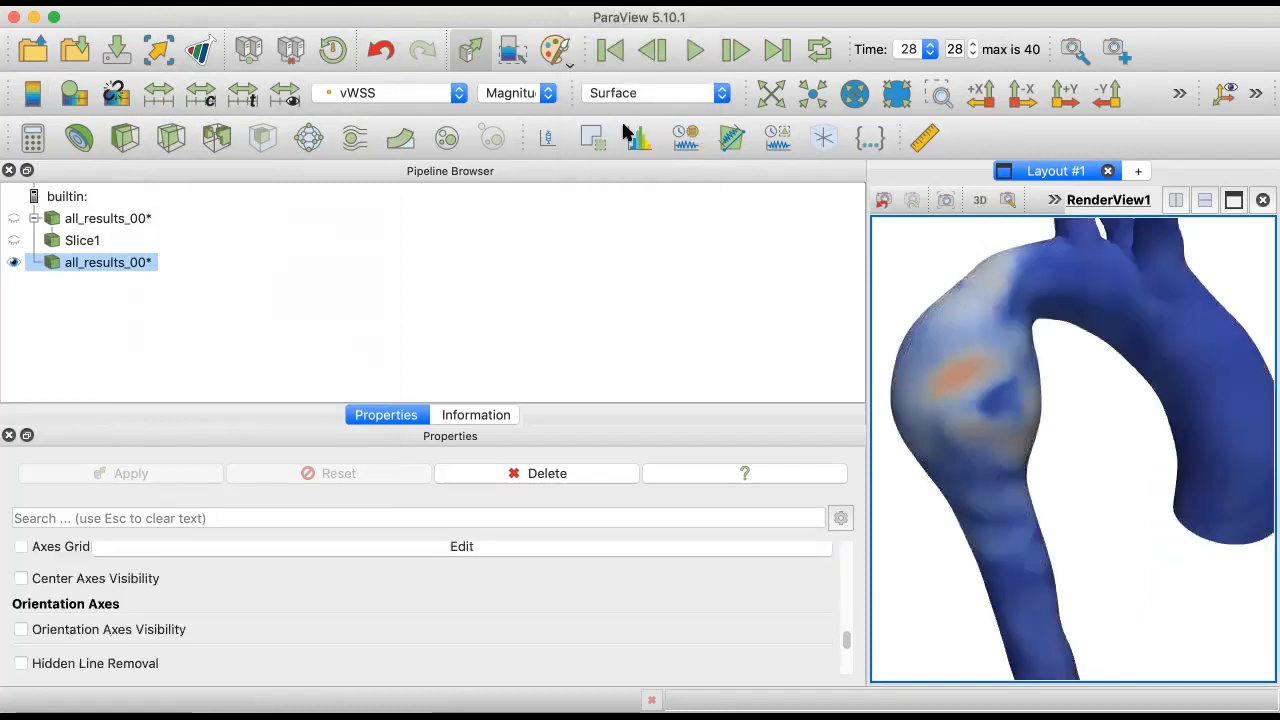
pyautogui.click(12, 218)
pyautogui.click(14, 263)
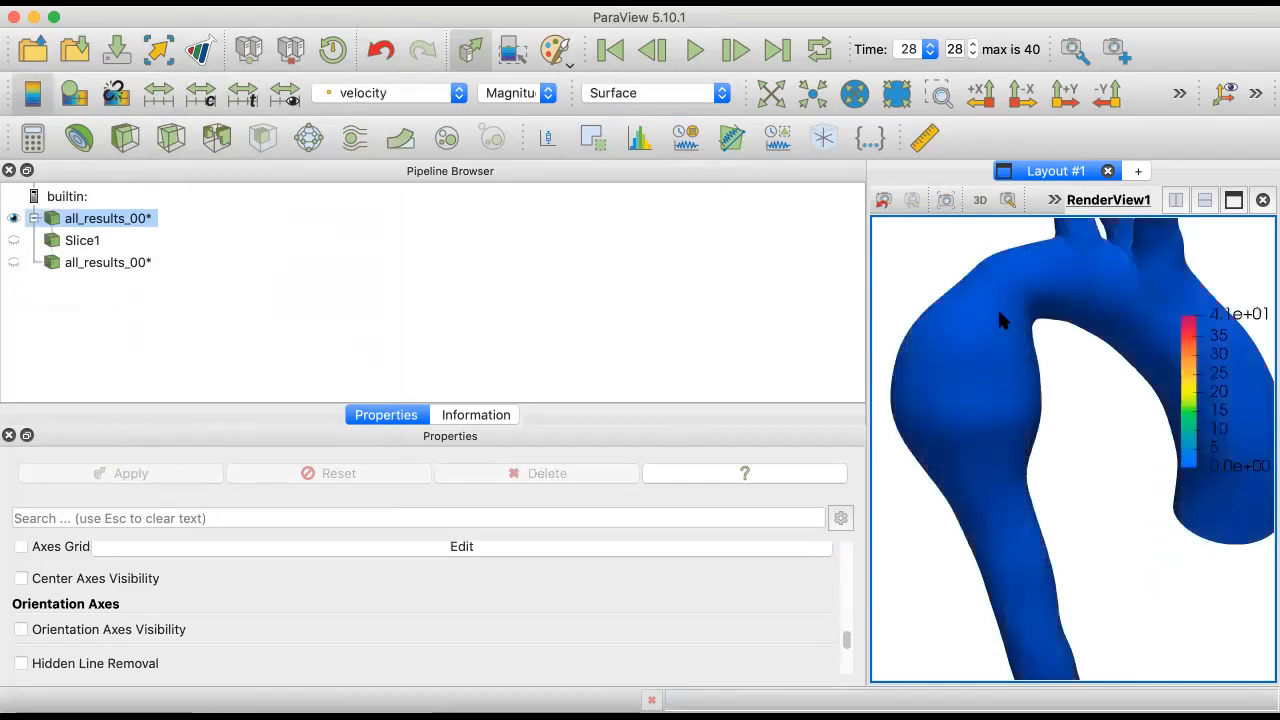
# Step: Widen the render view and color the volumetric model by pressure, rescaled to the visible data range
pyautogui.moveTo(860, 290); pyautogui.dragTo(117, 300)
pyautogui.moveTo(790, 316); pyautogui.dragTo(600, 290)
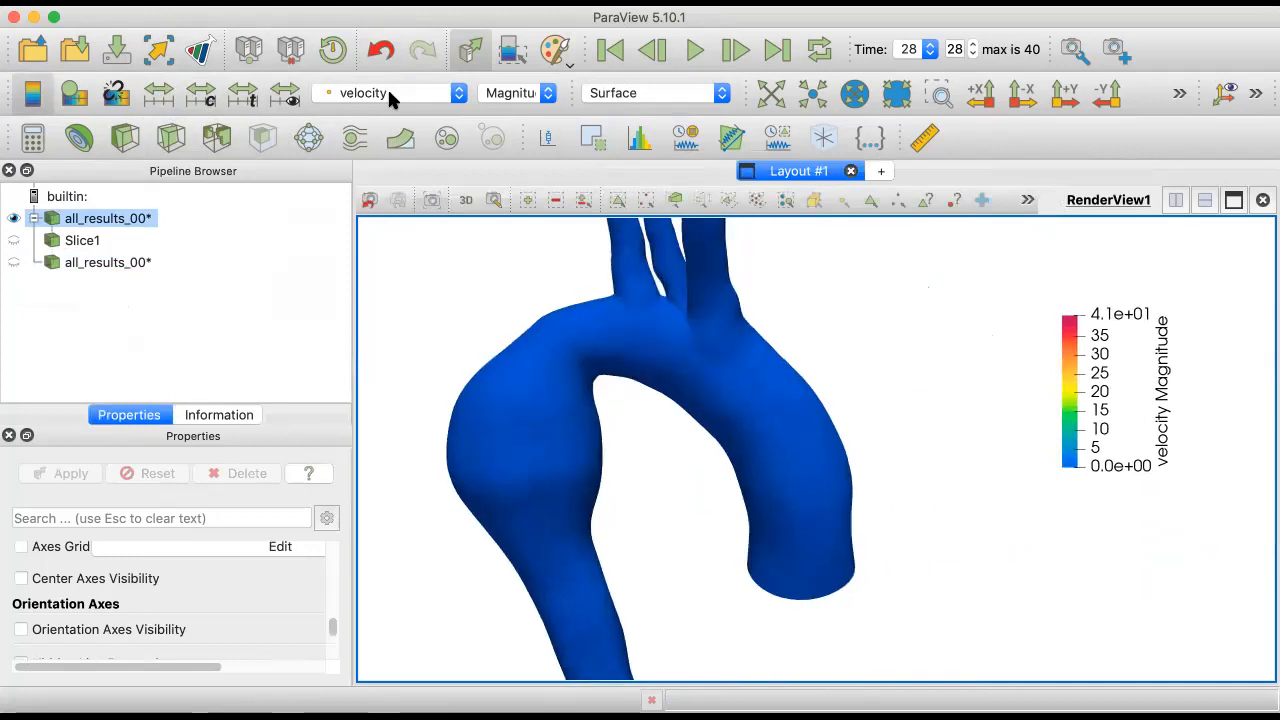
pyautogui.click(389, 93)
pyautogui.click(386, 99)
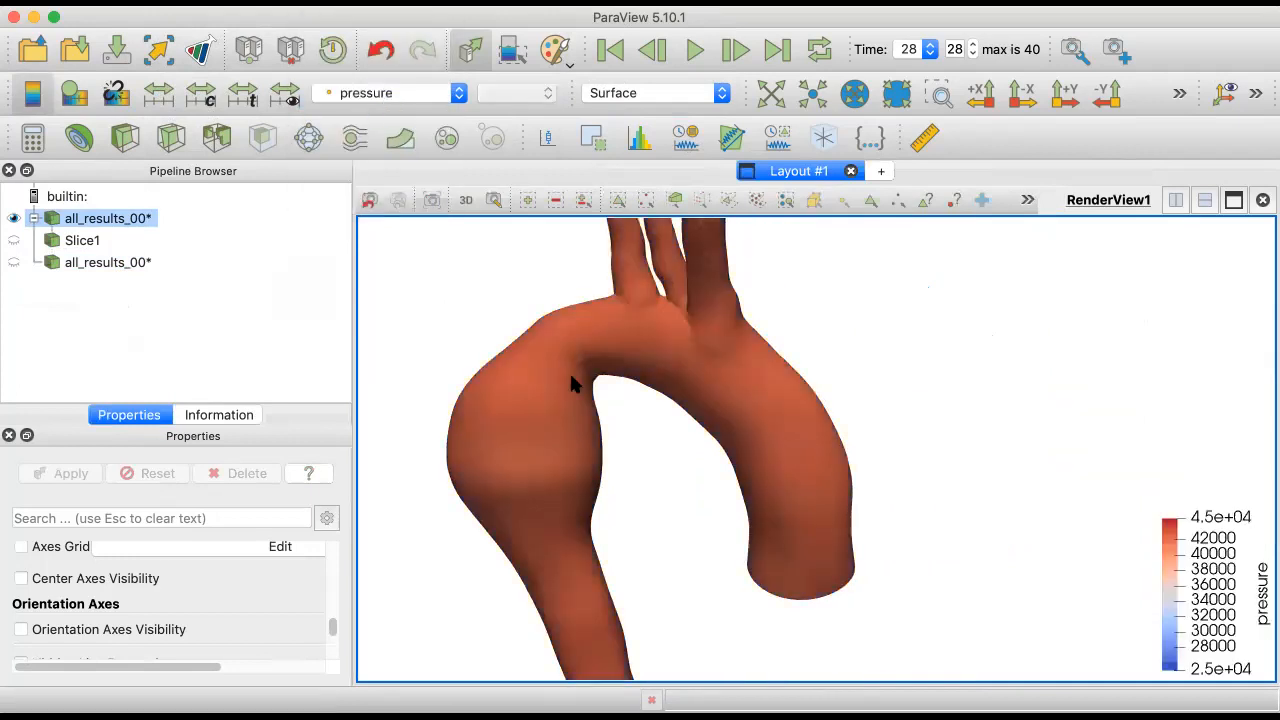
pyautogui.click(284, 95)
pyautogui.moveTo(617, 529); pyautogui.dragTo(640, 430)
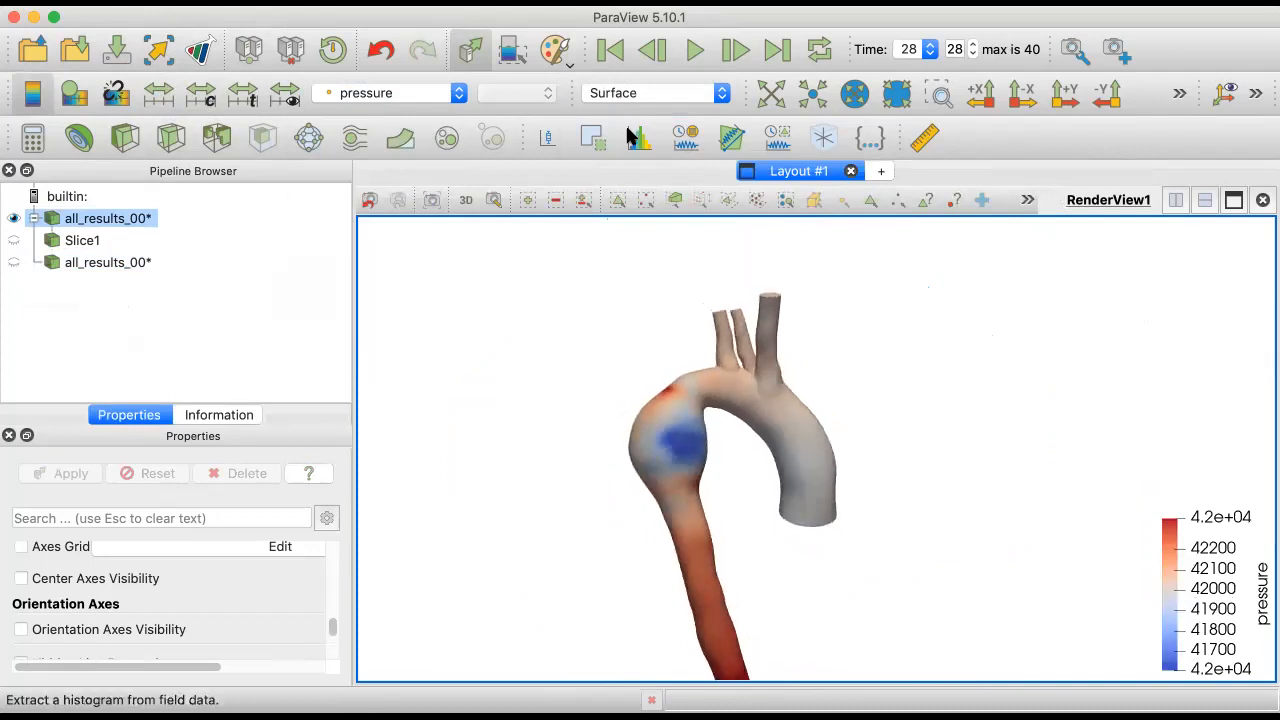
# Step: Try to display the pressure field with the Volume representation
pyautogui.click(620, 90)
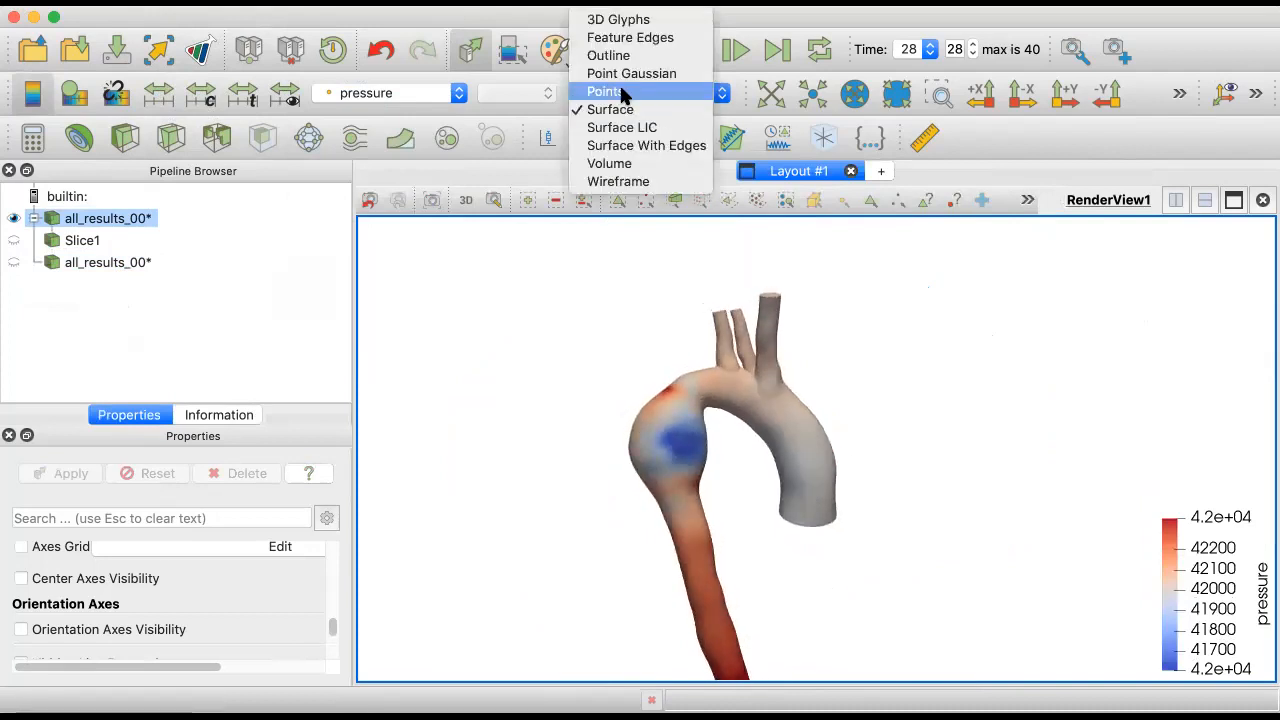
pyautogui.click(627, 163)
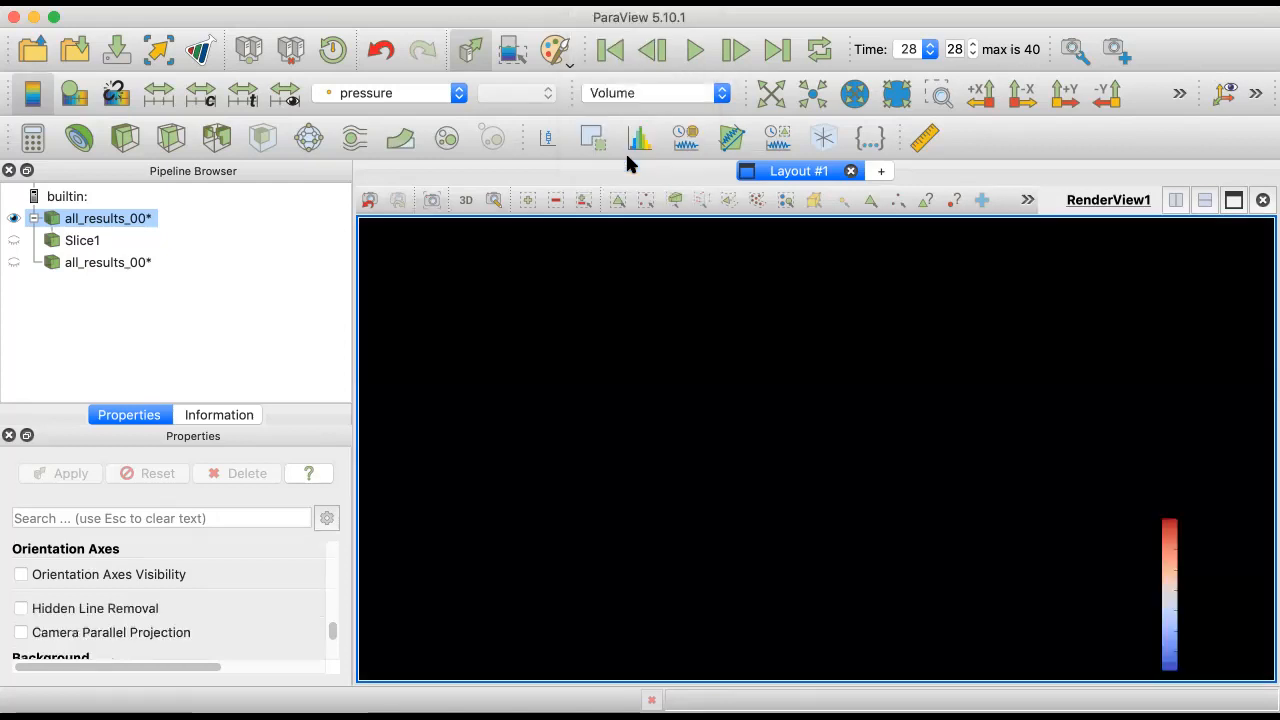
pyautogui.click(657, 96)
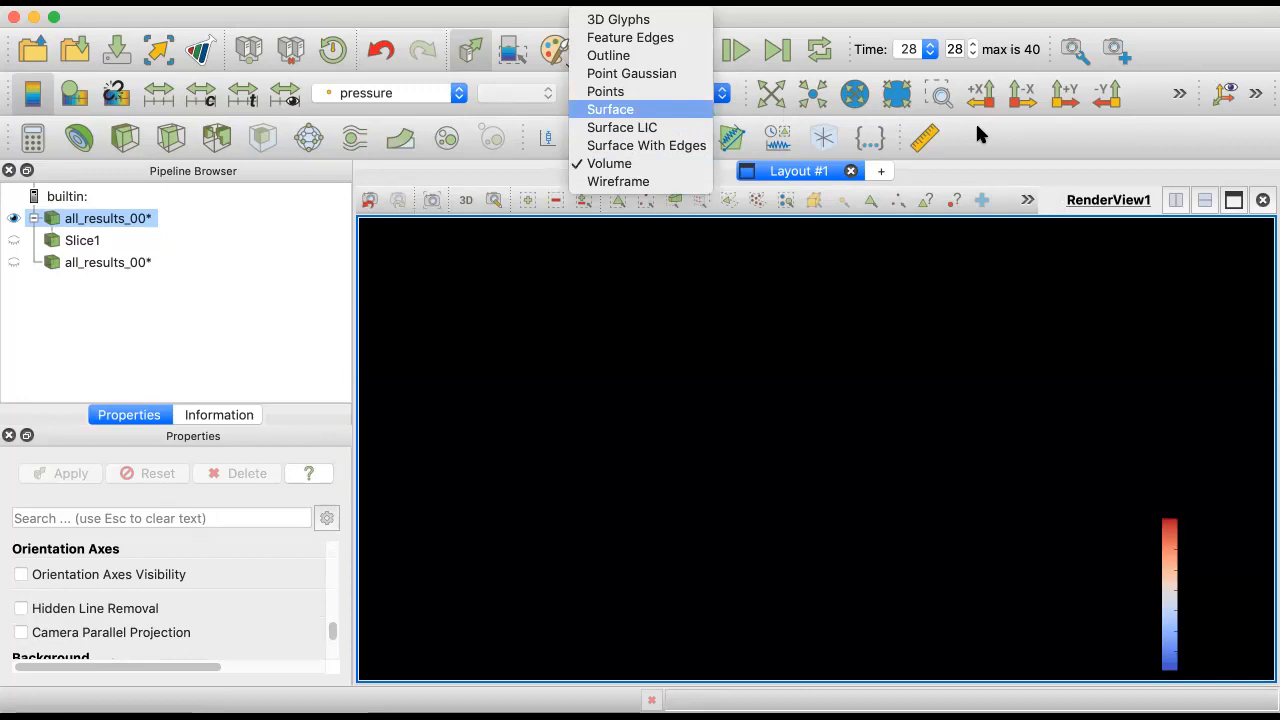
pyautogui.click(1047, 136)
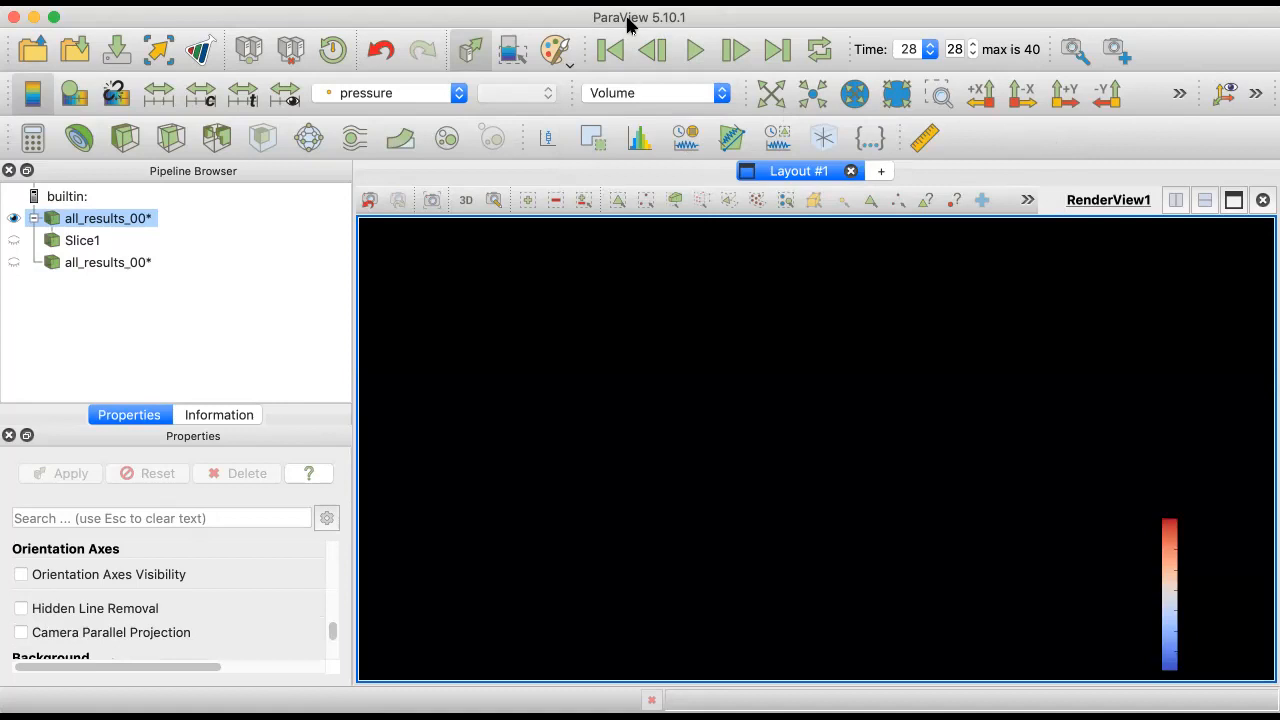
pyautogui.click(640, 97)
pyautogui.click(640, 118)
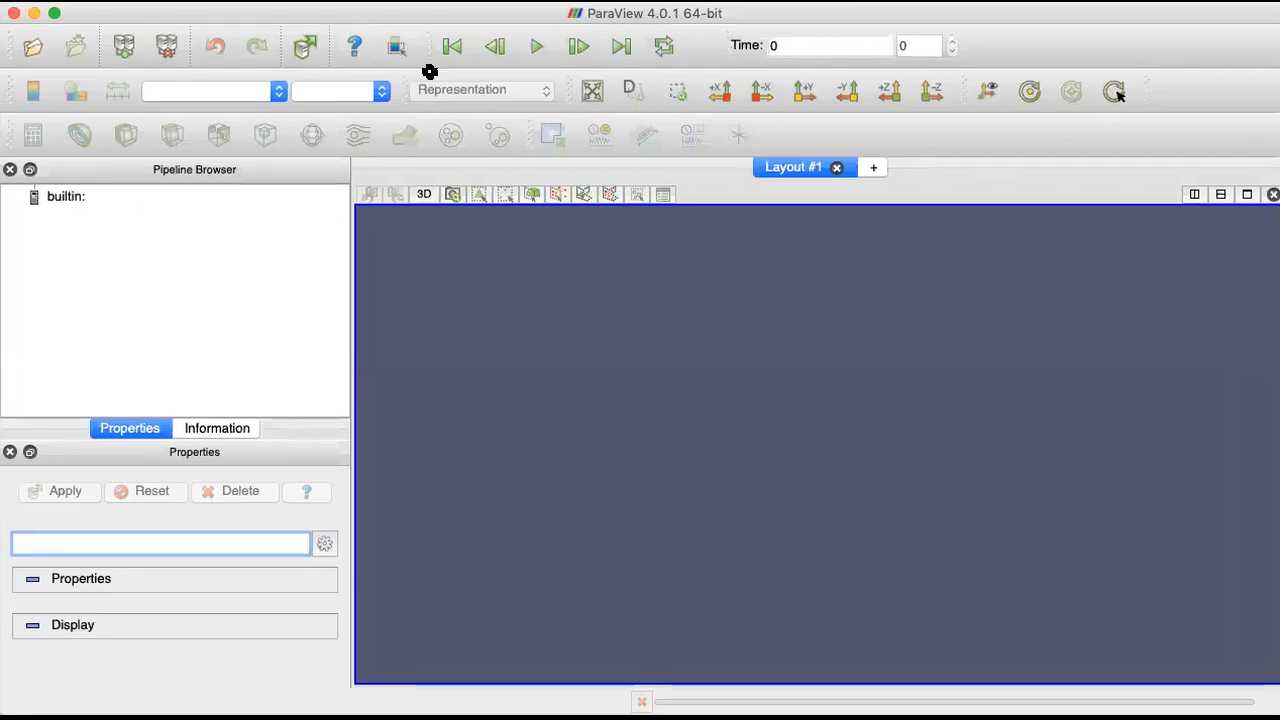
# Step: In ParaView 4.0.1, load the all_results file group from the 0130_350K-converted-results folder and turn the aorta upright
pyautogui.click(33, 46)
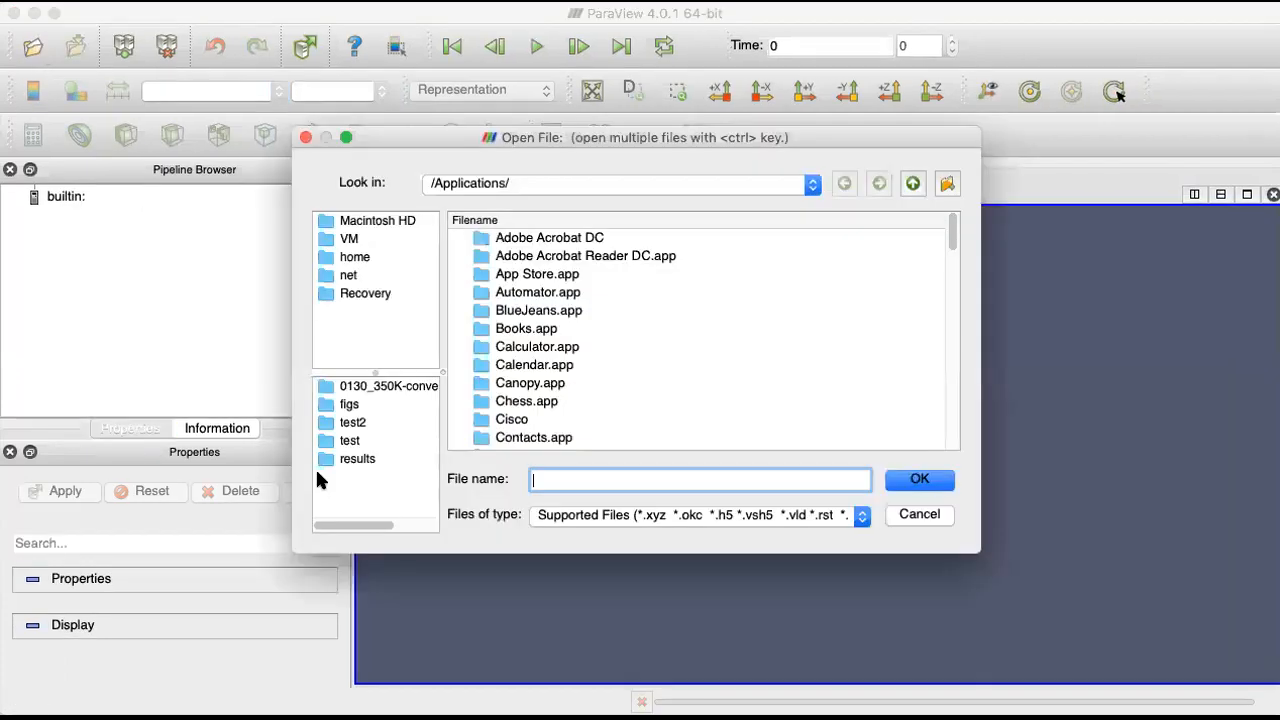
pyautogui.click(370, 385)
pyautogui.doubleClick(540, 330)
pyautogui.click(60, 491)
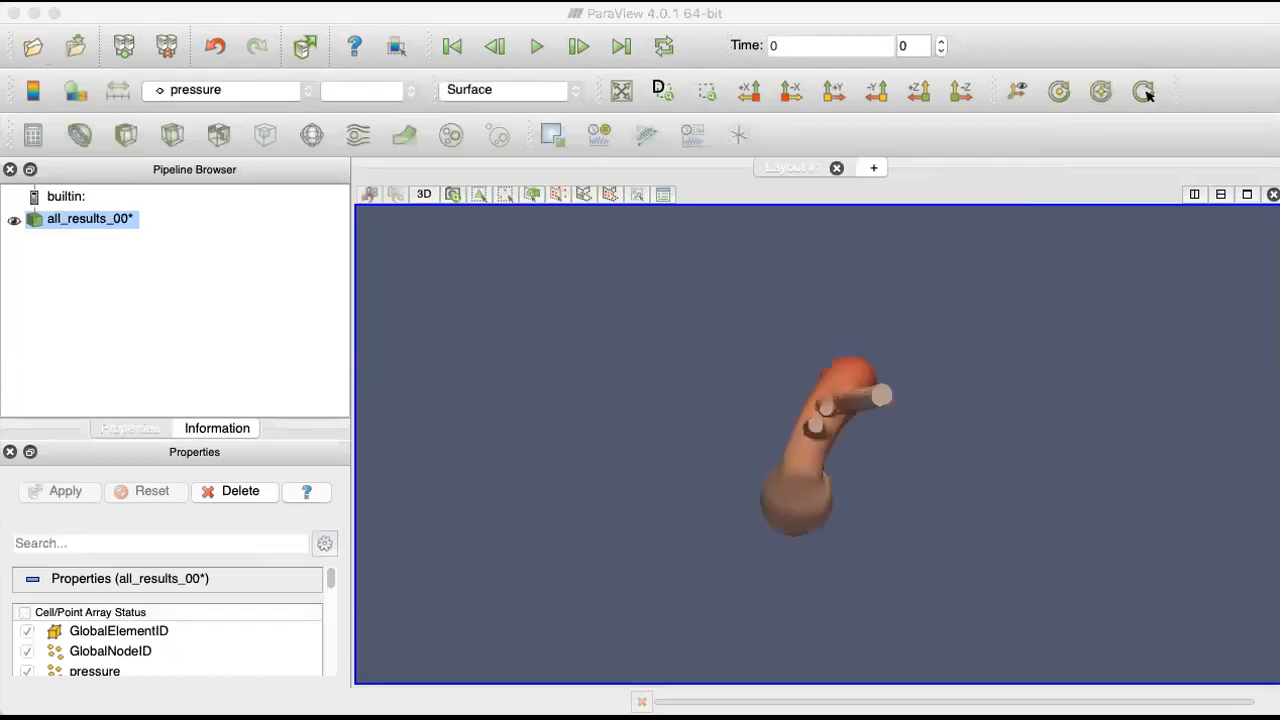
pyautogui.moveTo(903, 488); pyautogui.dragTo(737, 374)
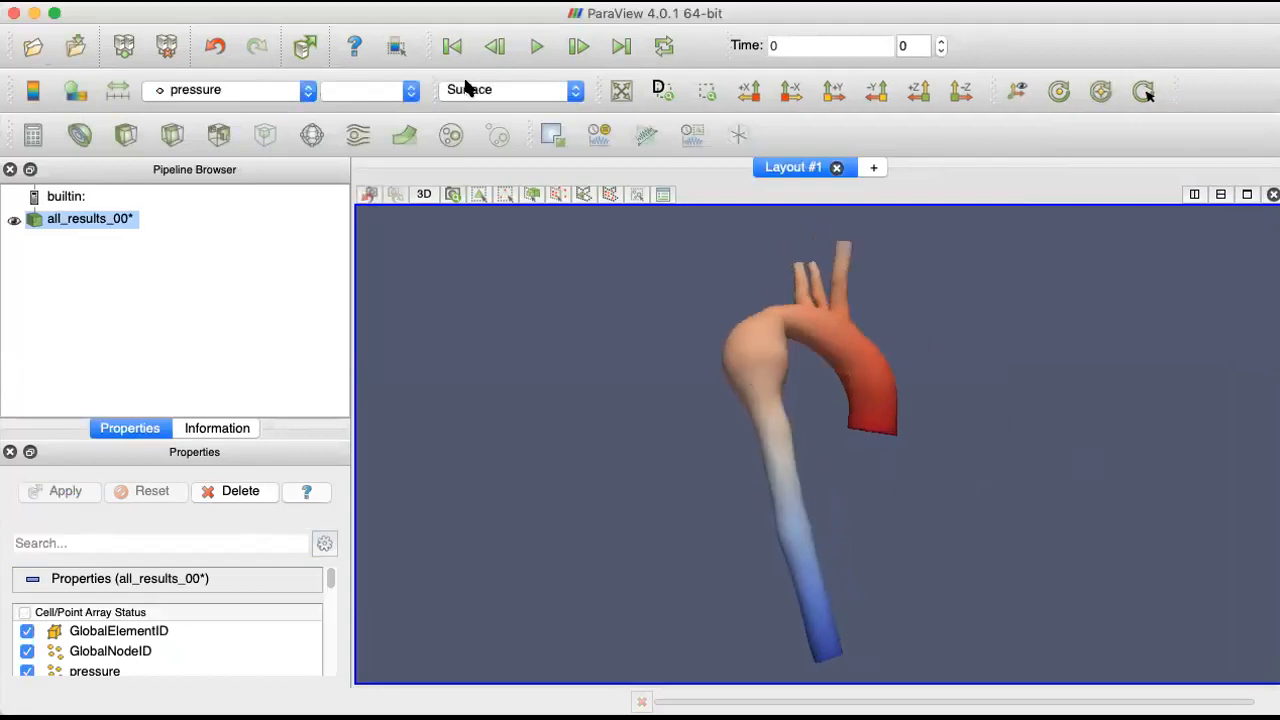
# Step: Display the pressure-colored all_results data with the Volume representation and view the aorta from several angles
pyautogui.click(492, 94)
pyautogui.click(488, 120)
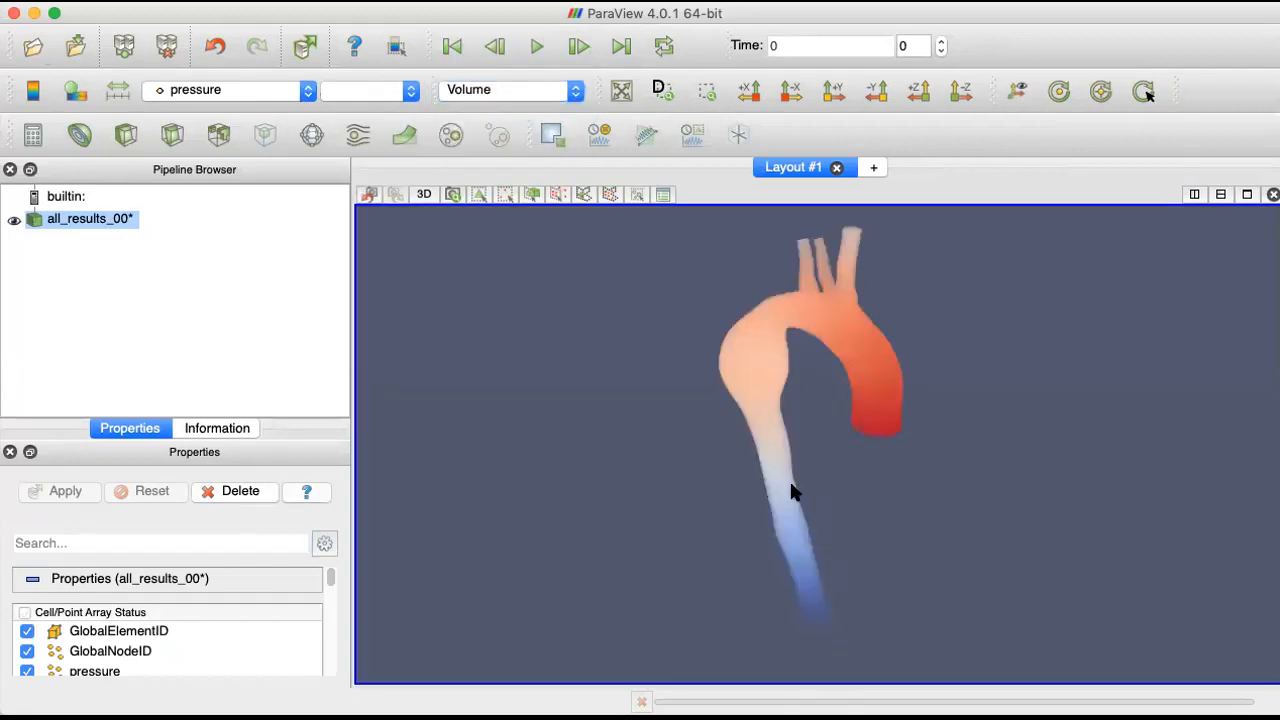
pyautogui.moveTo(786, 423)
pyautogui.mouseDown()
pyautogui.moveTo(780, 439)
pyautogui.moveTo(796, 420)
pyautogui.mouseUp()
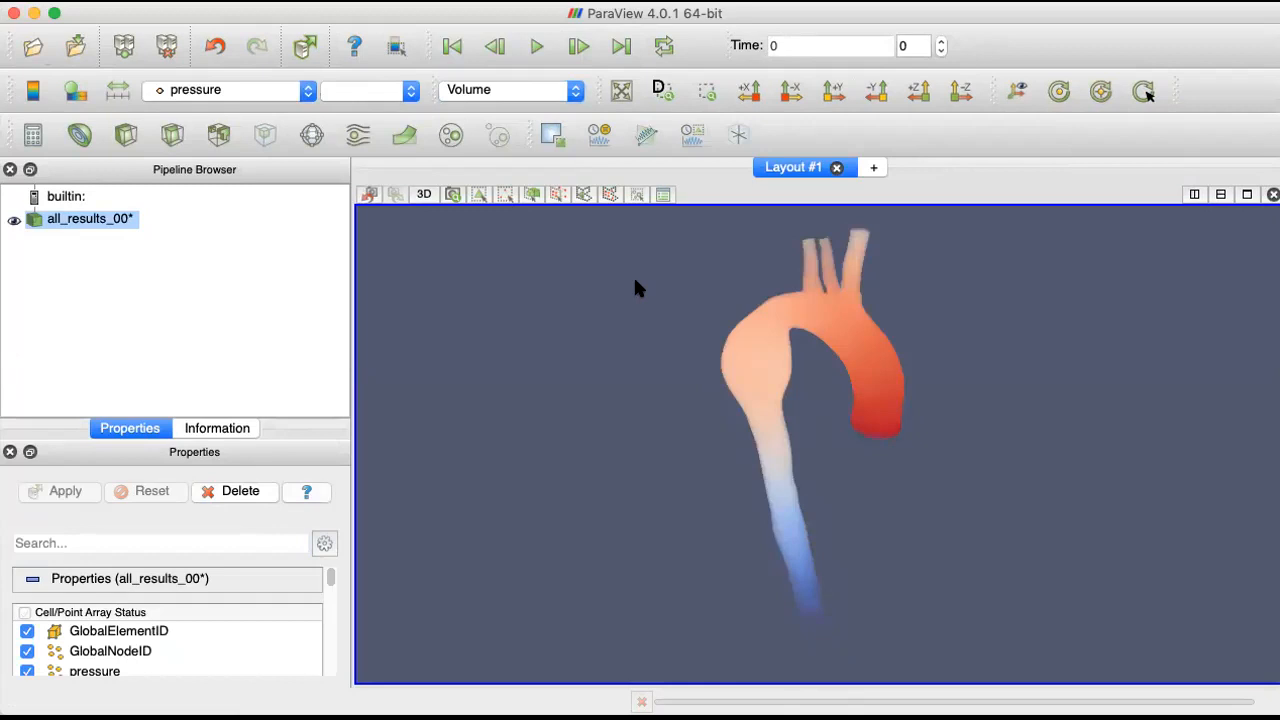
pyautogui.moveTo(909, 560); pyautogui.dragTo(868, 408)
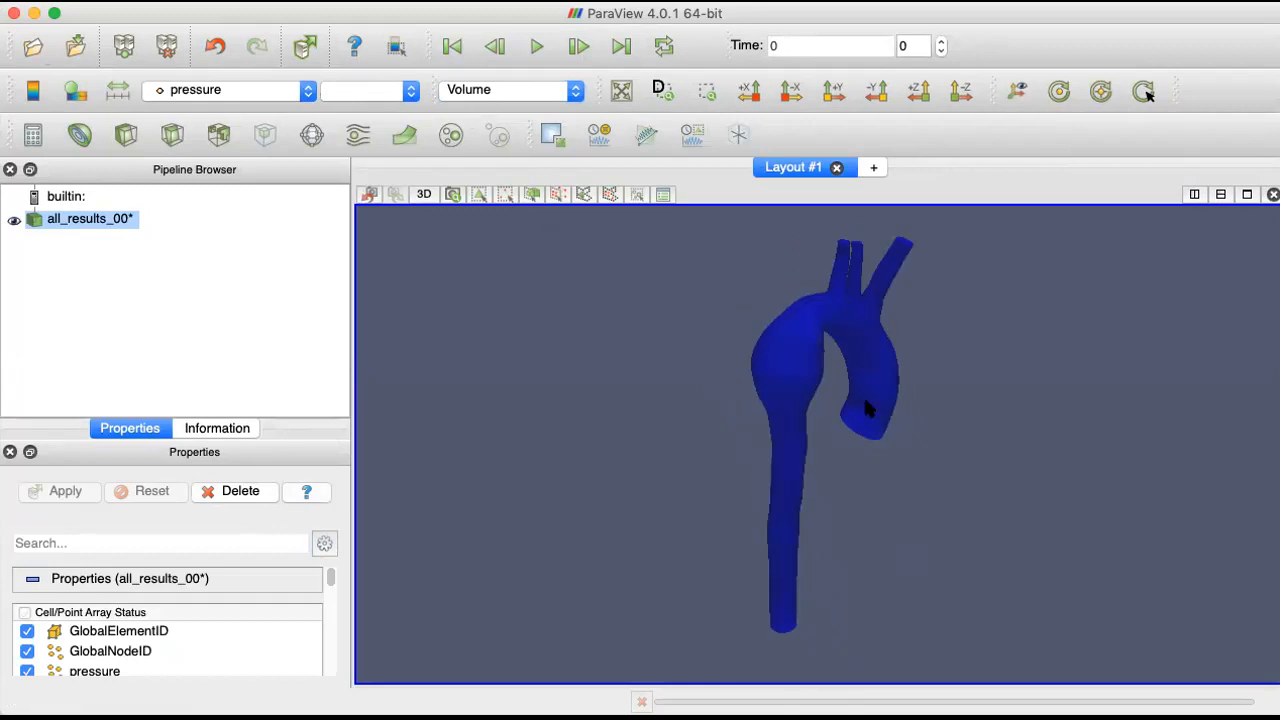
pyautogui.moveTo(788, 403); pyautogui.dragTo(880, 410)
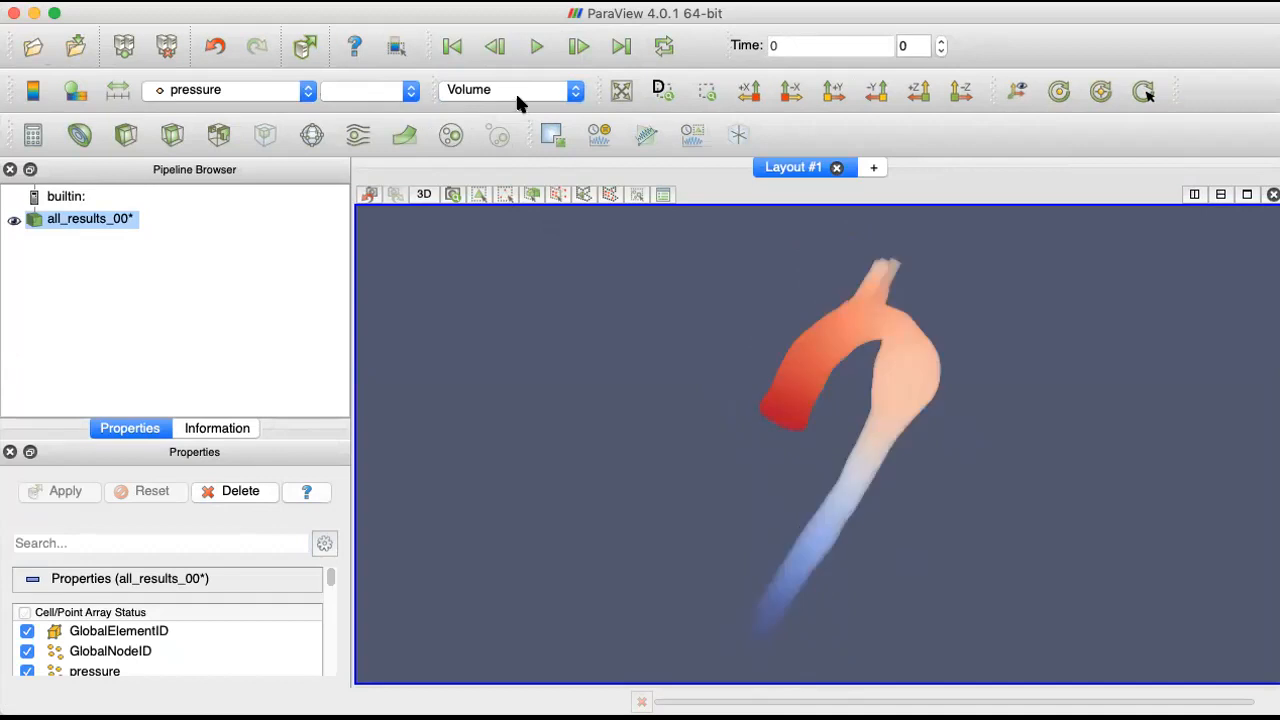
# Step: Check which data arrays are available for coloring the volume rendering and whether velocity is among them
pyautogui.click(185, 92)
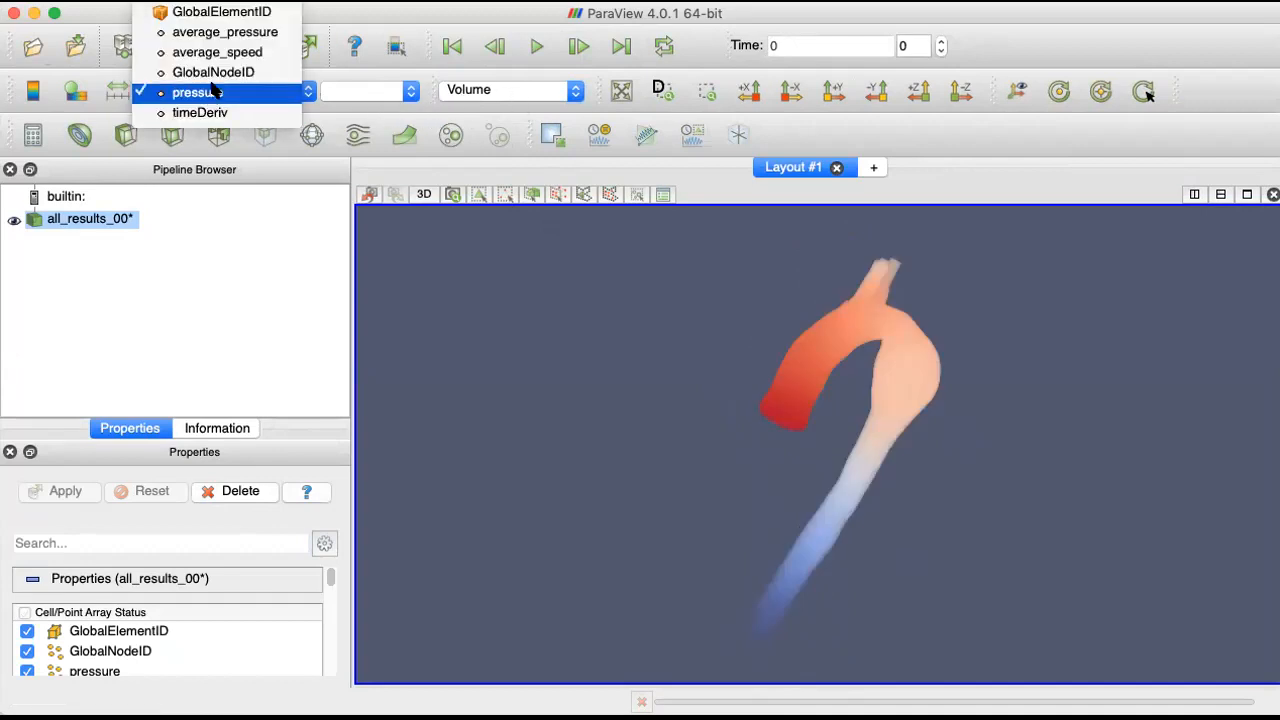
pyautogui.click(295, 197)
pyautogui.click(232, 93)
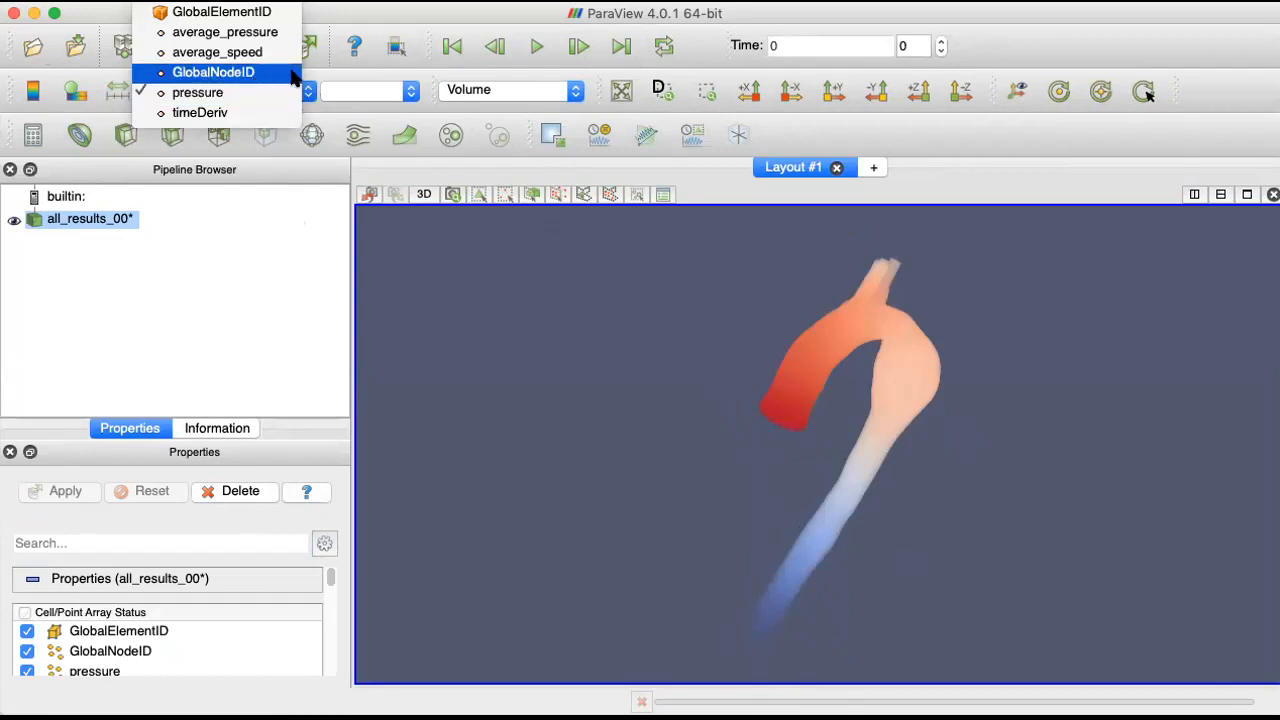
pyautogui.click(283, 242)
pyautogui.moveTo(967, 410); pyautogui.dragTo(794, 372)
pyautogui.moveTo(678, 356); pyautogui.dragTo(493, 319)
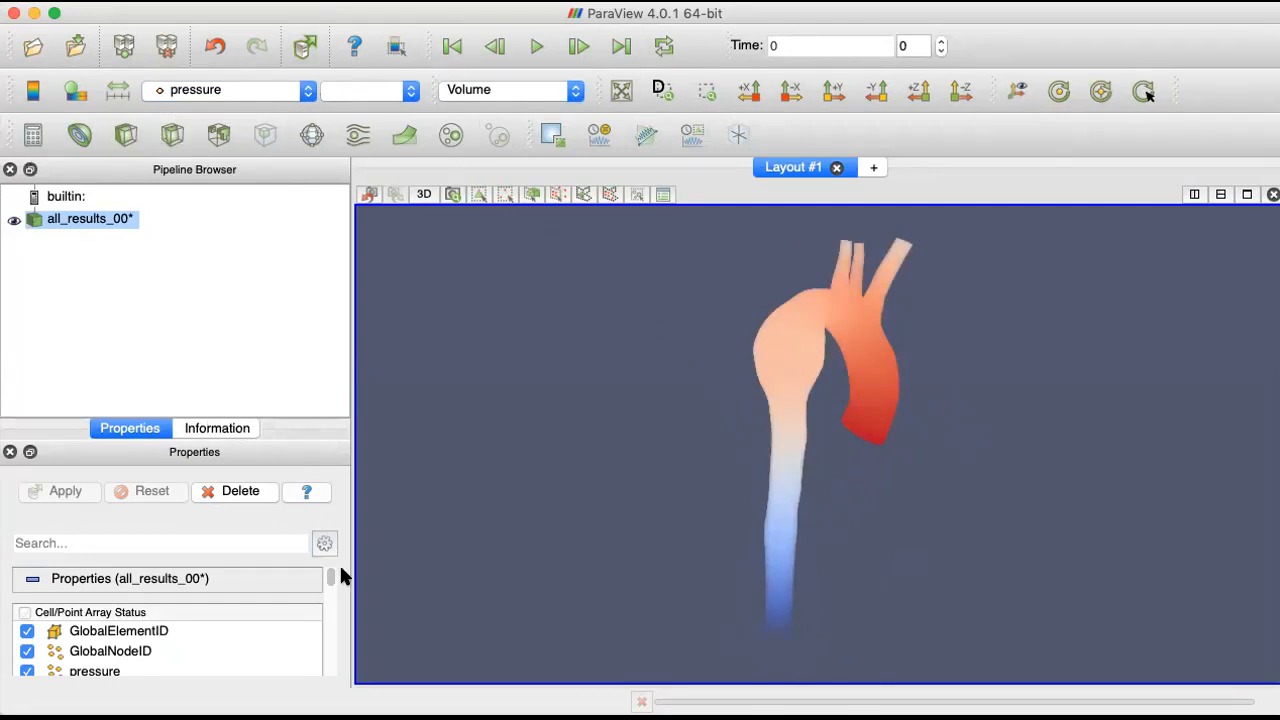
pyautogui.scroll(-2, 328, 584)
pyautogui.scroll(-1, 328, 586)
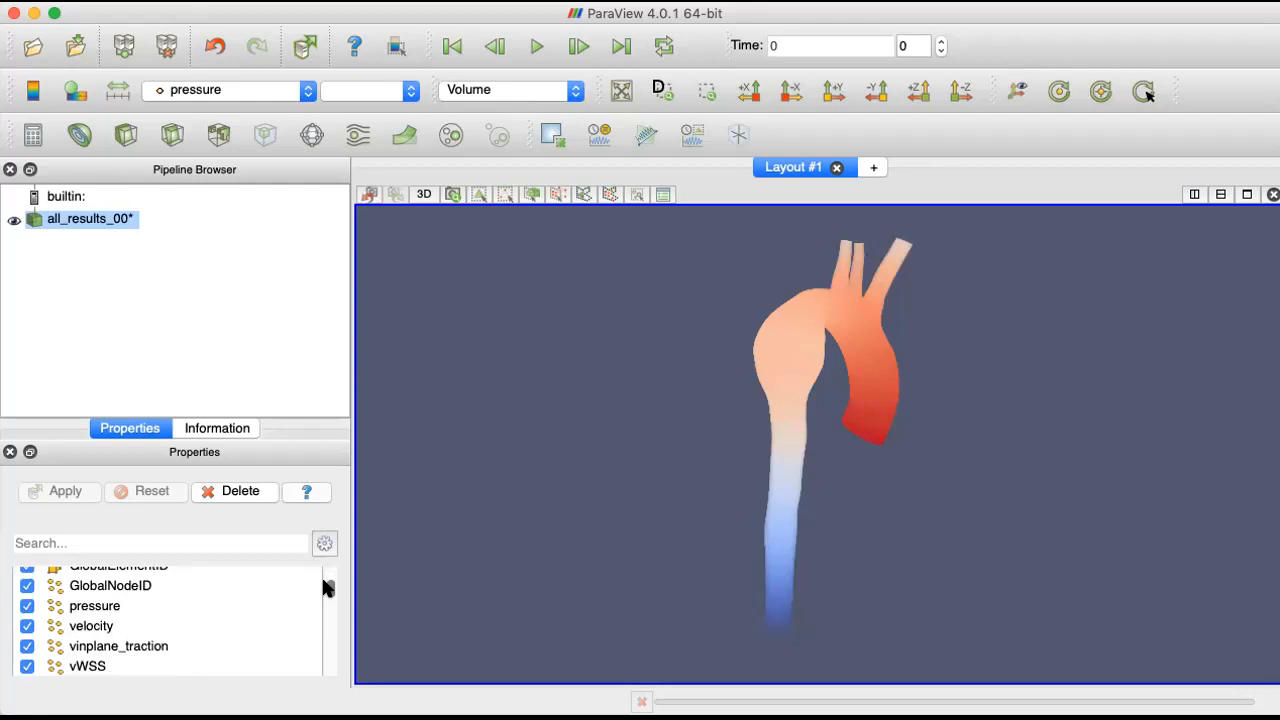
pyautogui.click(250, 89)
pyautogui.click(249, 263)
pyautogui.click(242, 90)
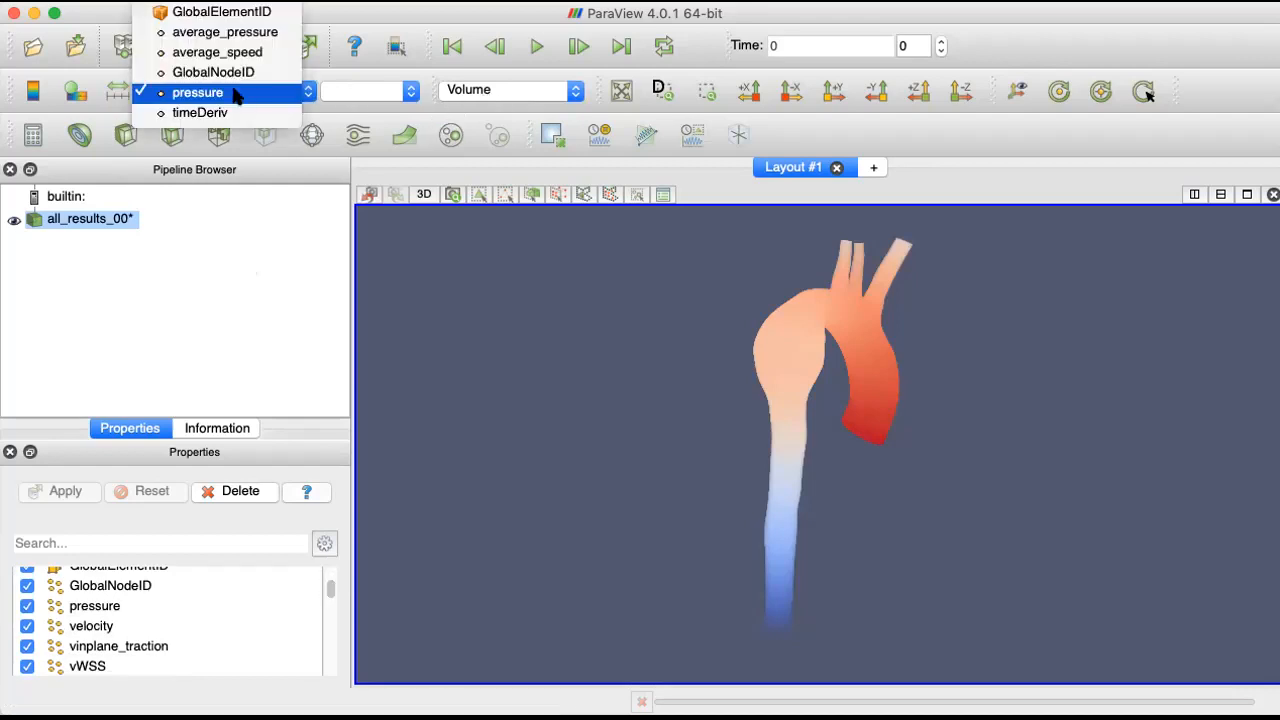
pyautogui.click(214, 6)
pyautogui.click(222, 92)
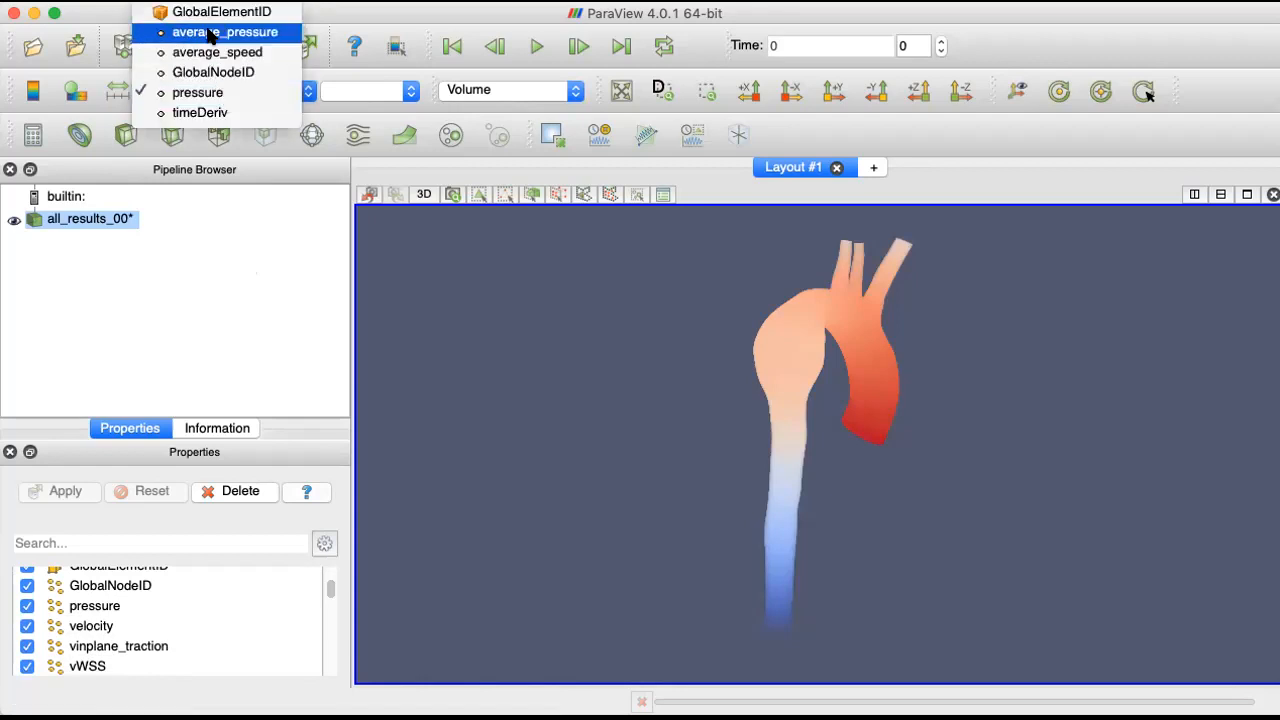
pyautogui.click(165, 188)
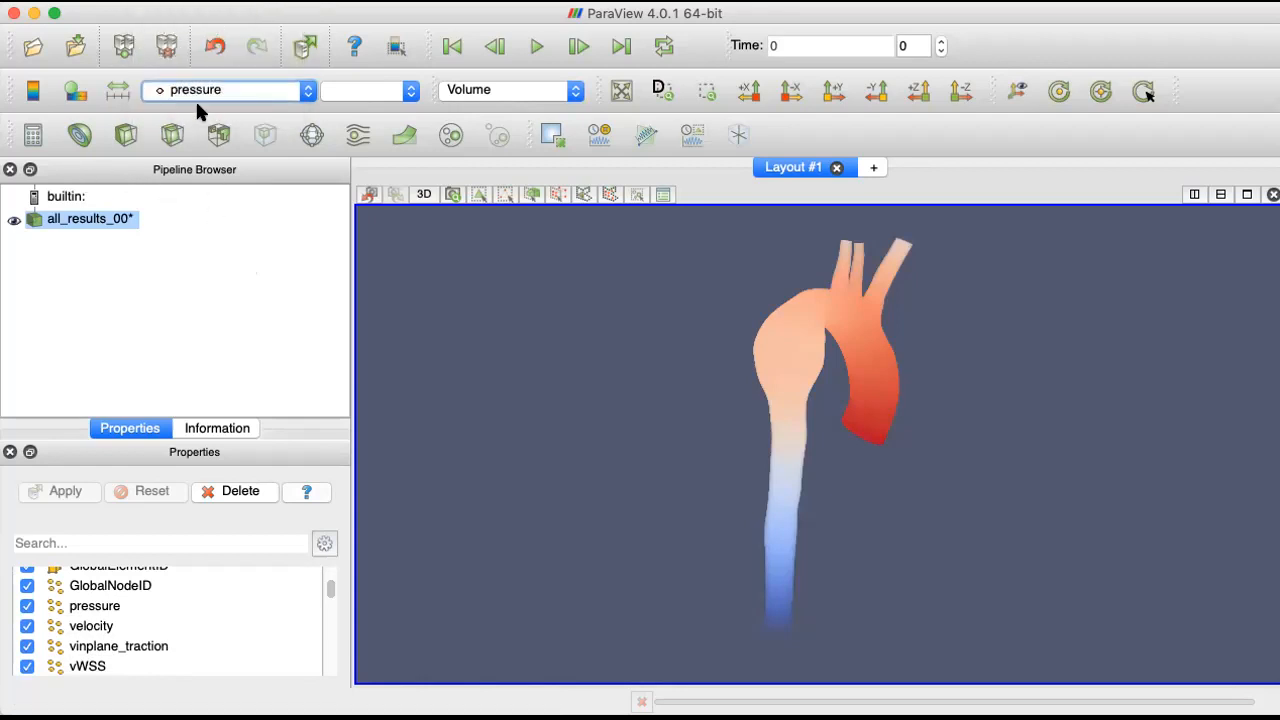
# Step: Add a Calculator to all_results that computes mag(velocity) as Result, and check its output data arrays
pyautogui.click(33, 134)
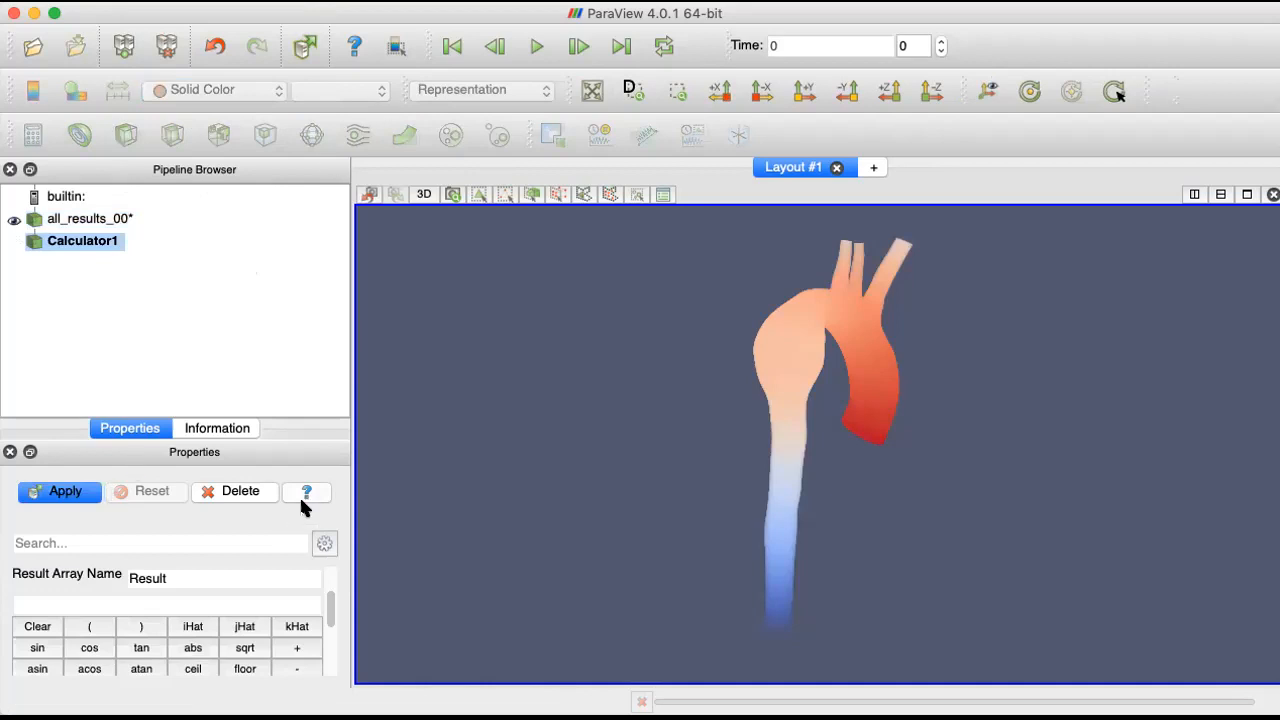
pyautogui.click(271, 602)
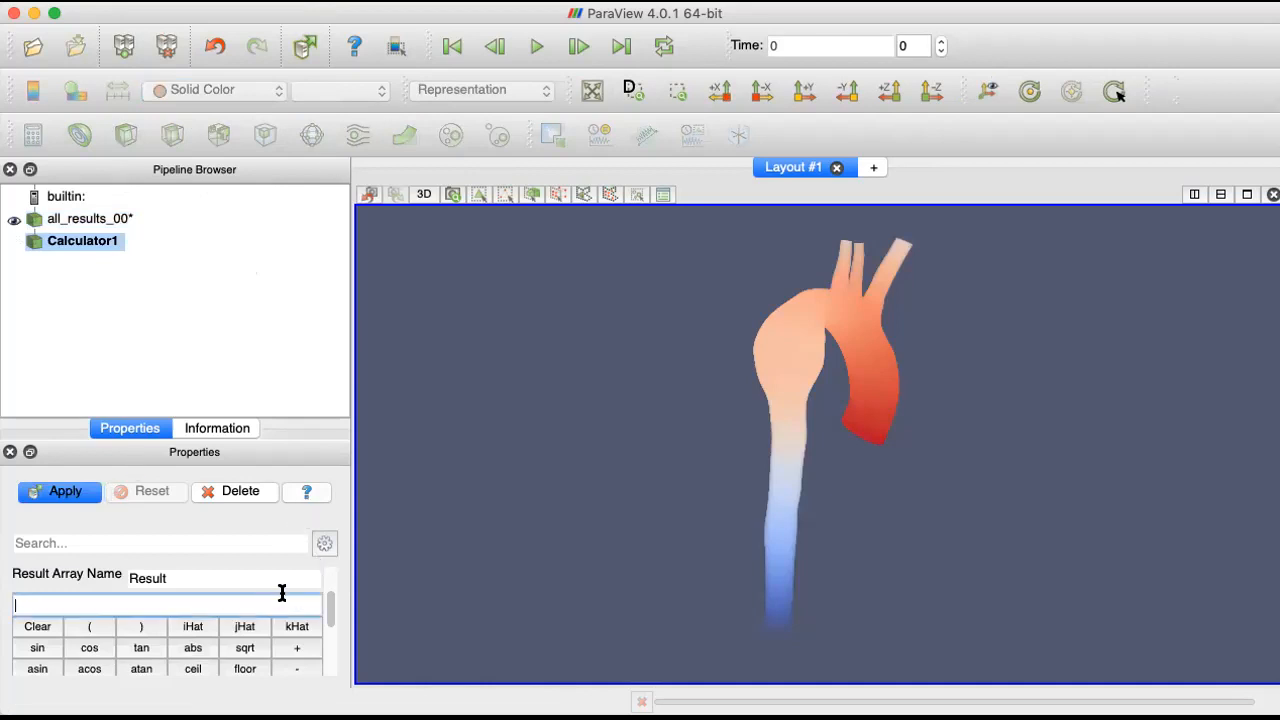
pyautogui.write('mag(velocity)')
pyautogui.click(55, 491)
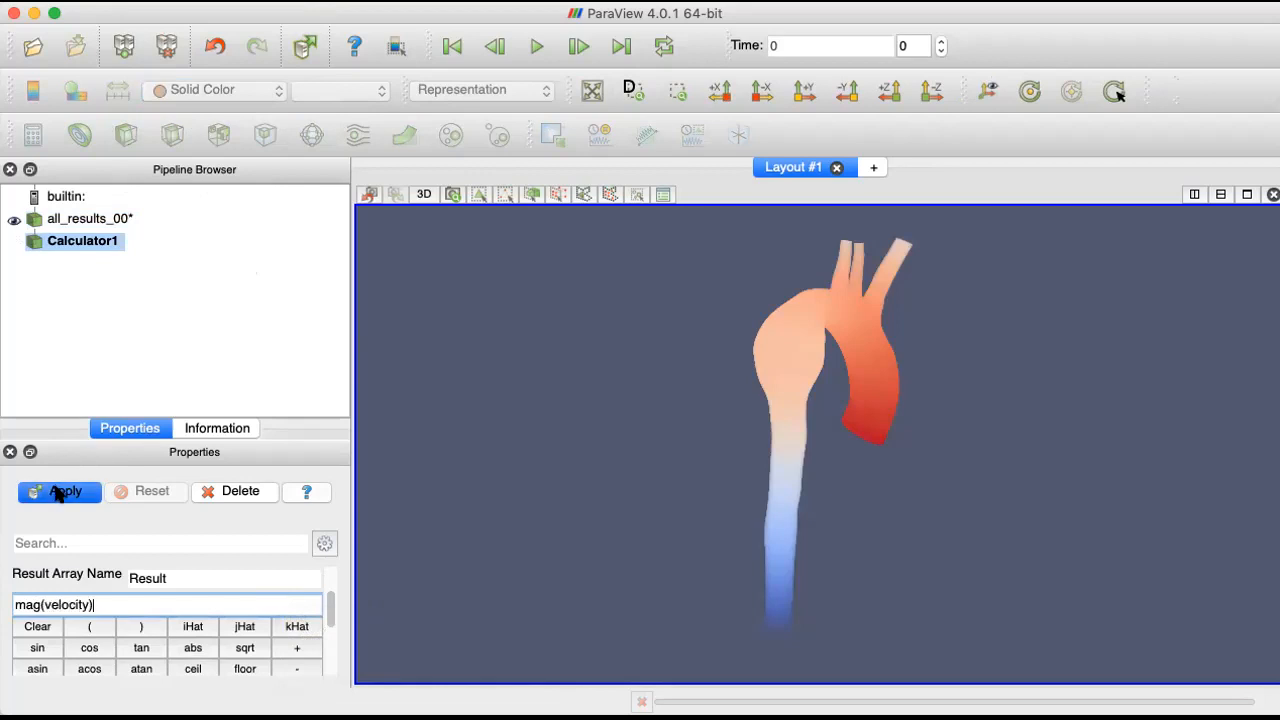
pyautogui.click(205, 429)
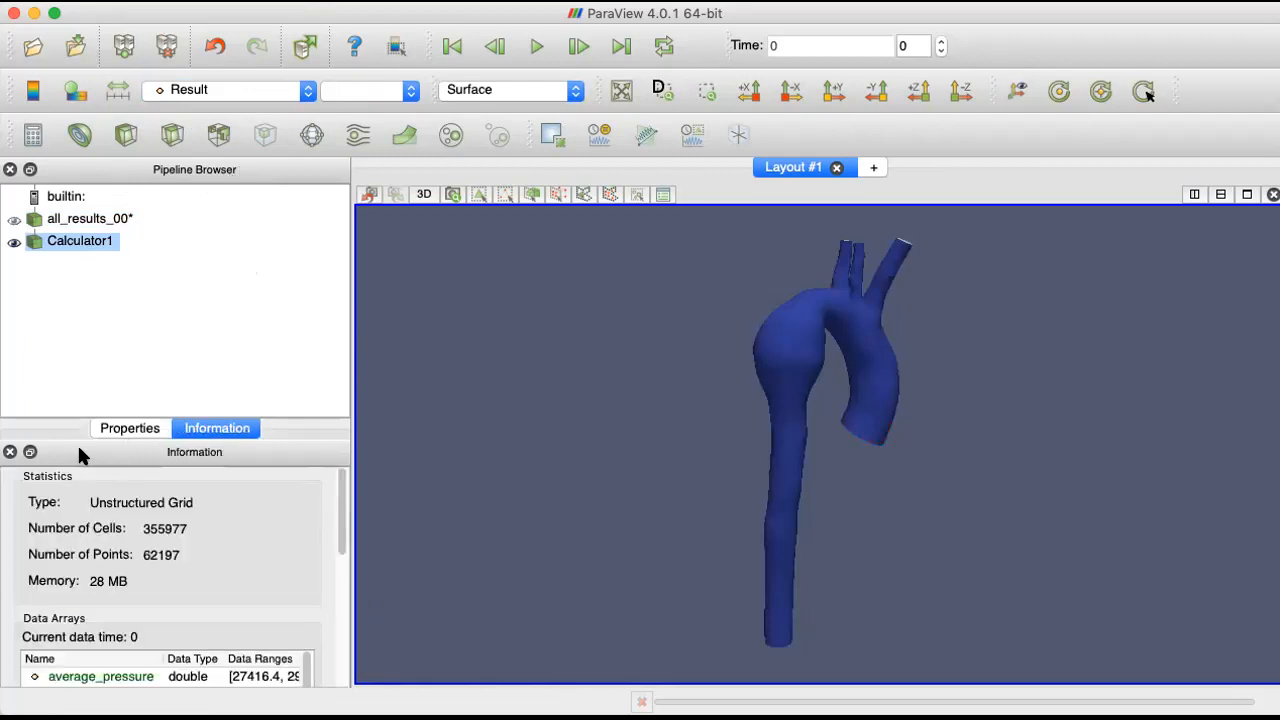
pyautogui.click(122, 433)
pyautogui.click(195, 430)
pyautogui.moveTo(336, 505); pyautogui.dragTo(338, 600)
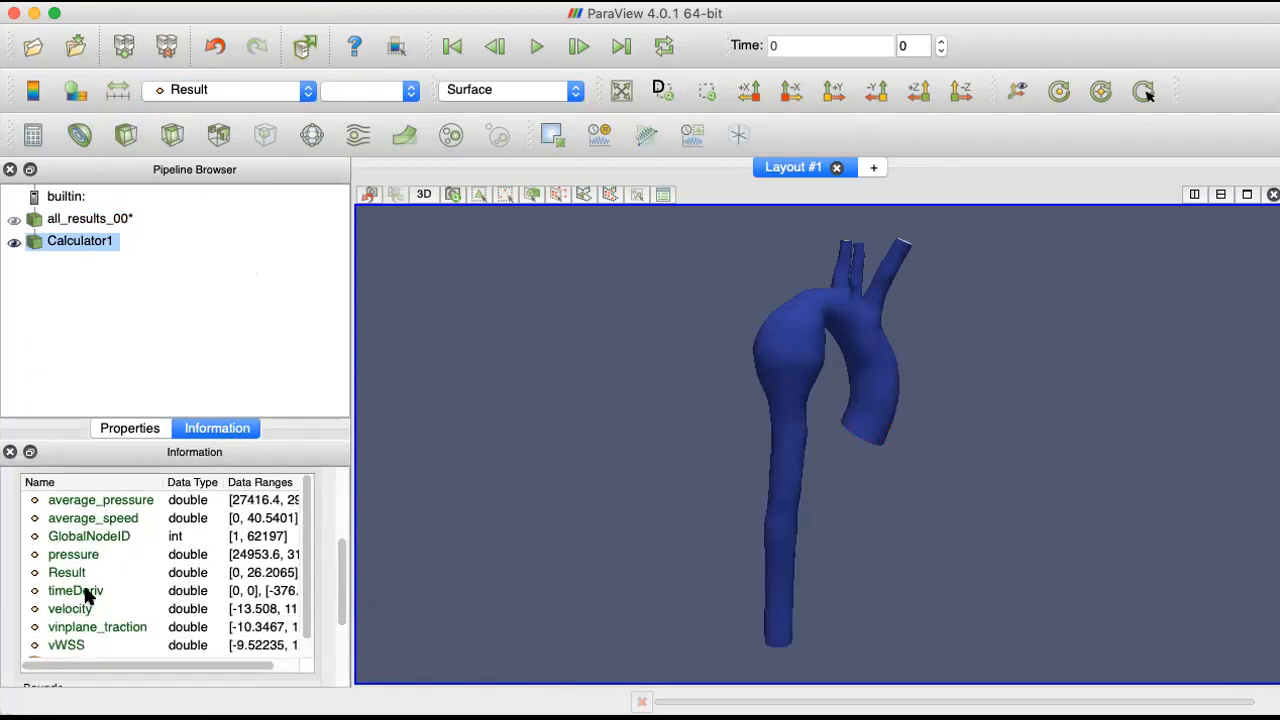
pyautogui.click(135, 428)
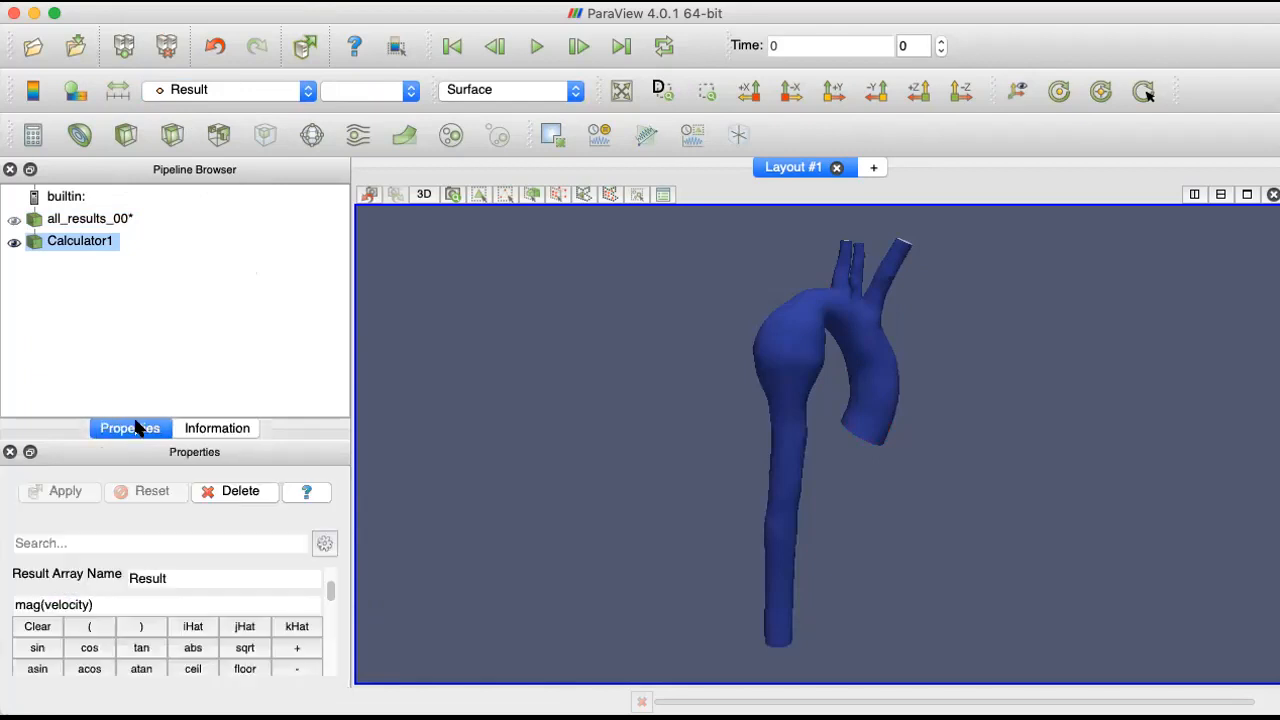
# Step: Display the Calculator's velocity magnitude Result with the Volume representation
pyautogui.click(468, 95)
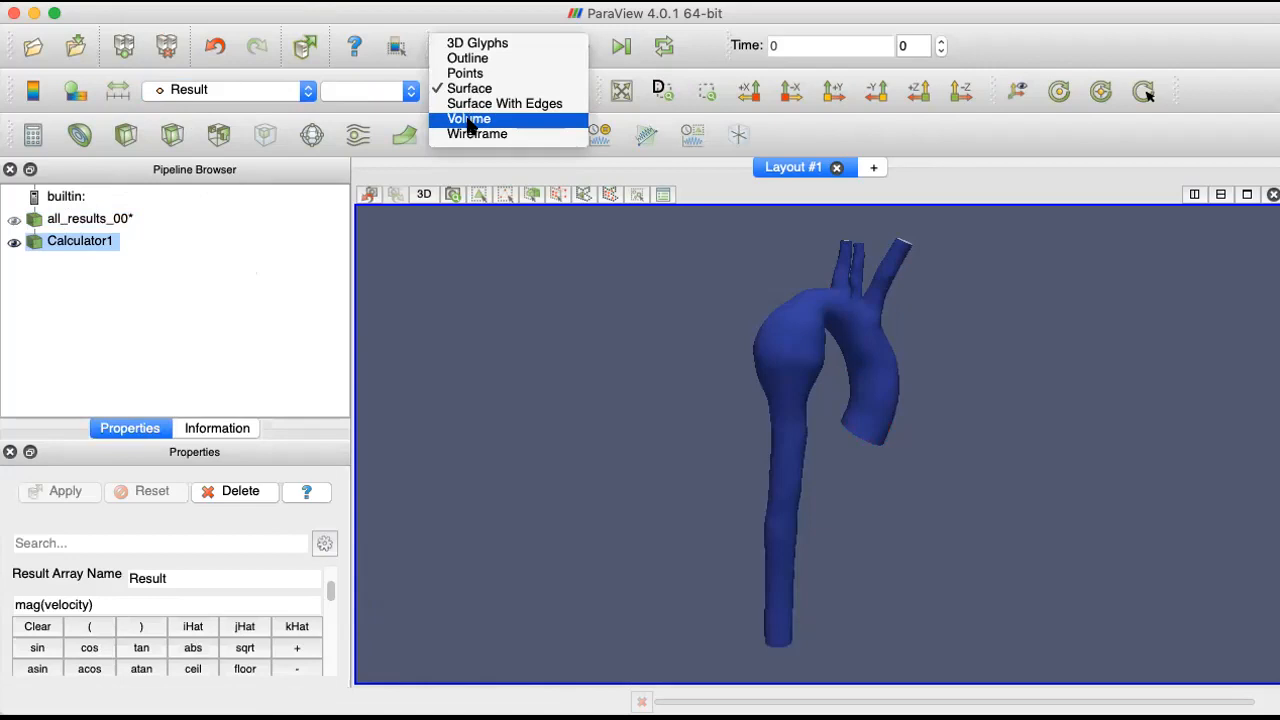
pyautogui.click(470, 120)
pyautogui.moveTo(835, 409); pyautogui.dragTo(803, 412)
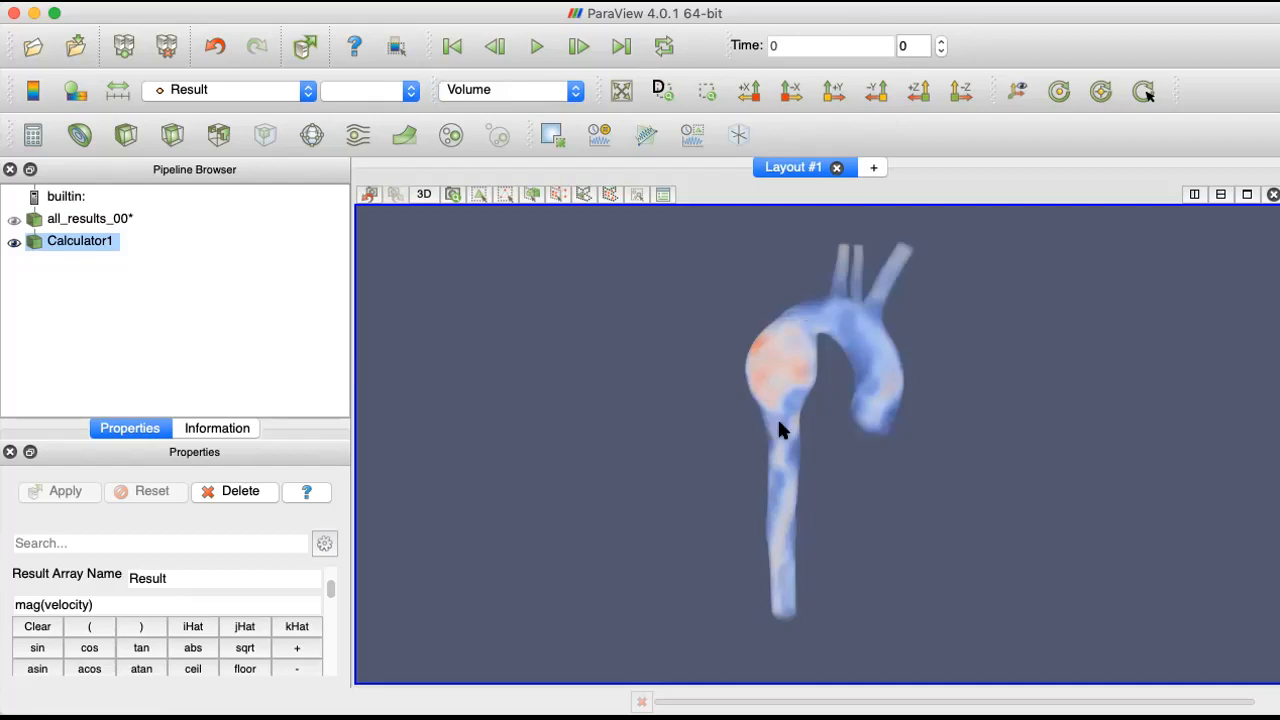
# Step: Set the time step to 20 and rotate the volume-rendered velocity magnitude to inspect the aneurysm
pyautogui.click(908, 45)
pyautogui.write('20')
pyautogui.press('Return')
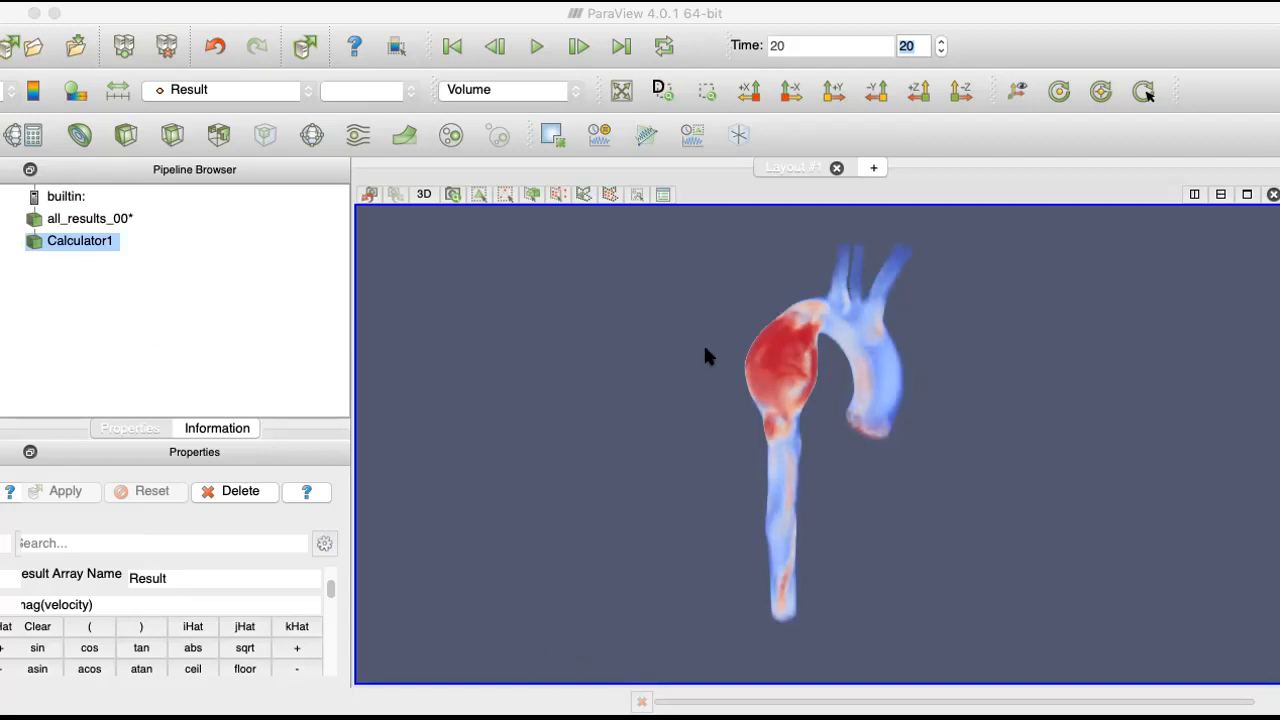
pyautogui.moveTo(823, 386); pyautogui.dragTo(569, 312)
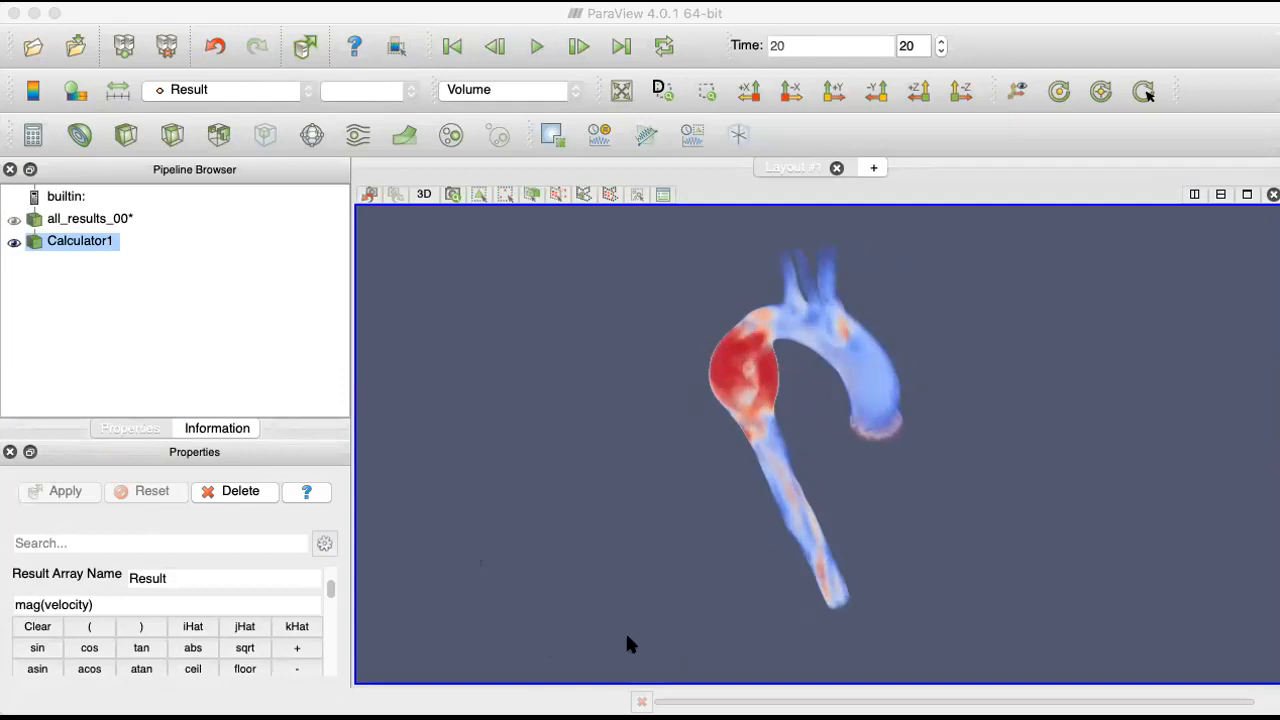
pyautogui.click(697, 556)
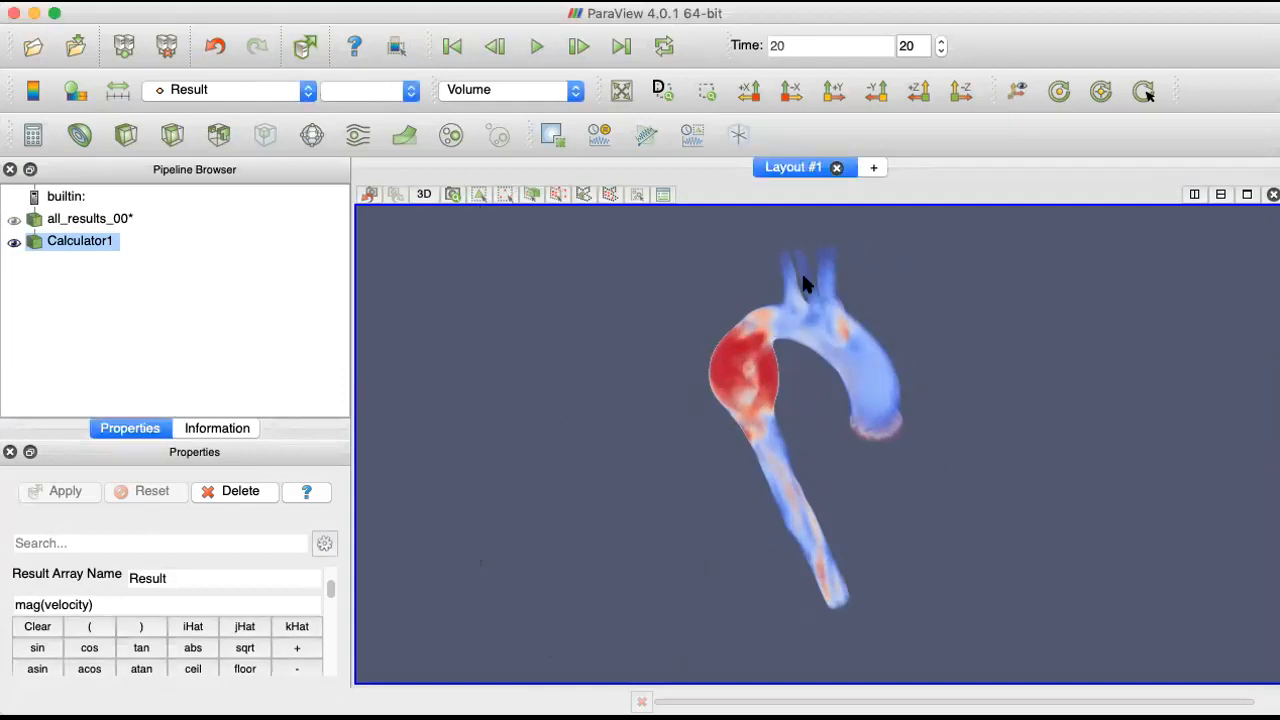
# Step: Switch the Calculator output to the Surface representation and rotate the aorta for comparison
pyautogui.click(451, 89)
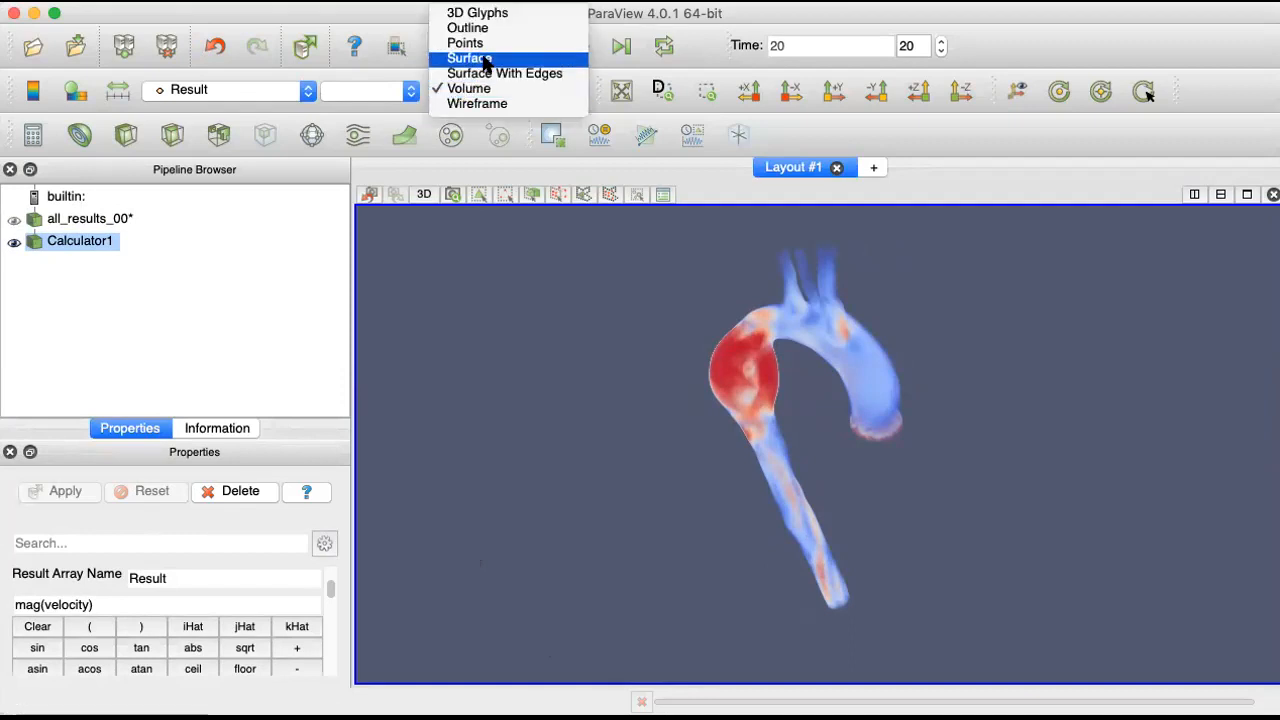
pyautogui.click(485, 59)
pyautogui.moveTo(823, 414); pyautogui.dragTo(842, 408)
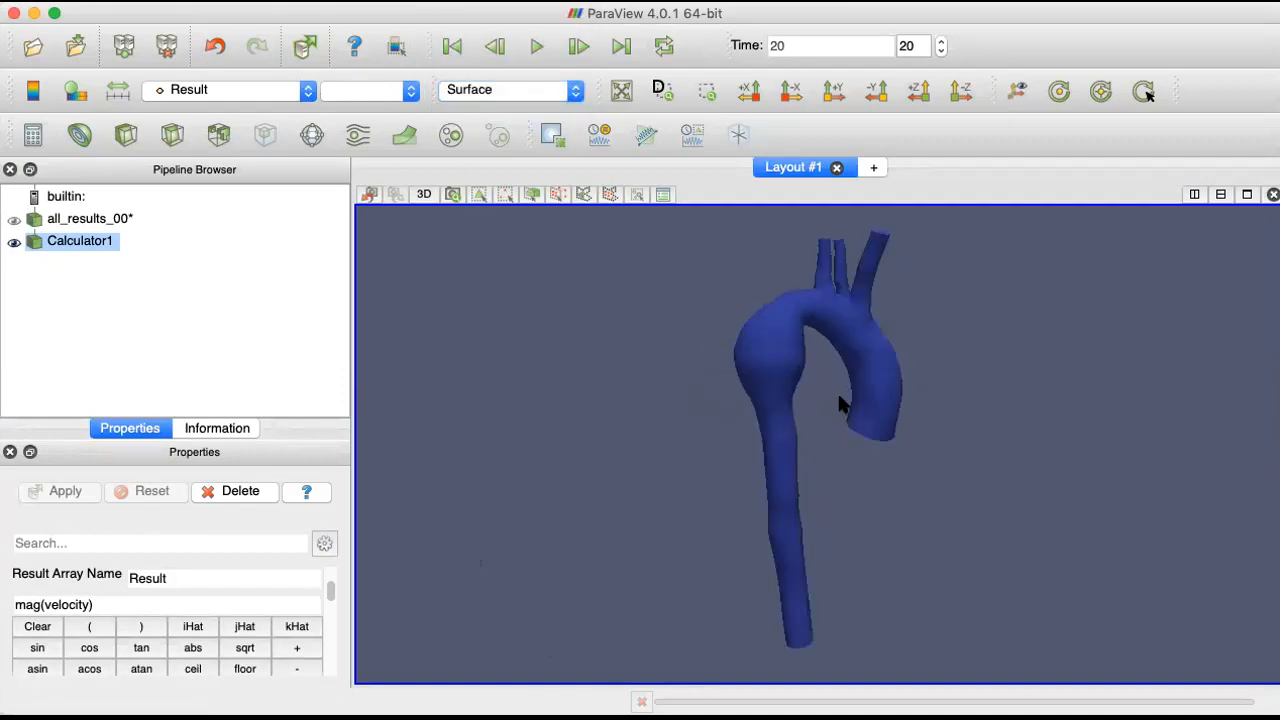